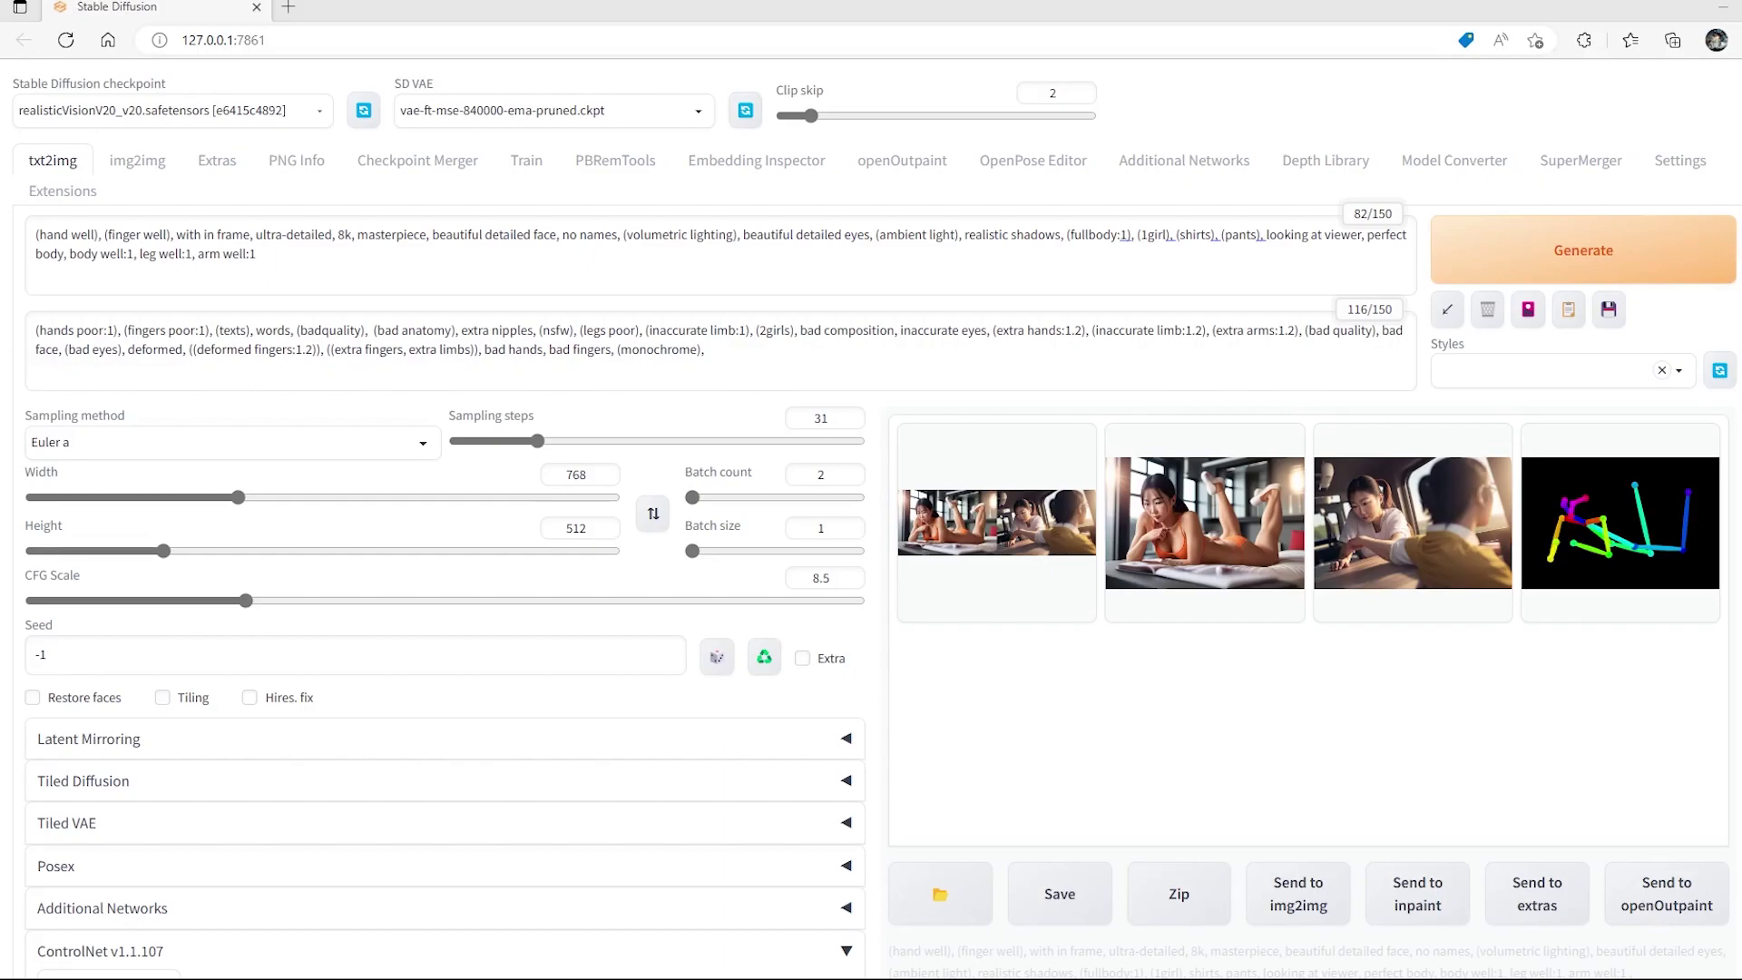
Remove the trailing comma after "(monochrome)" from the negative prompt.
{"action": "key", "text": "alt+Tab"}
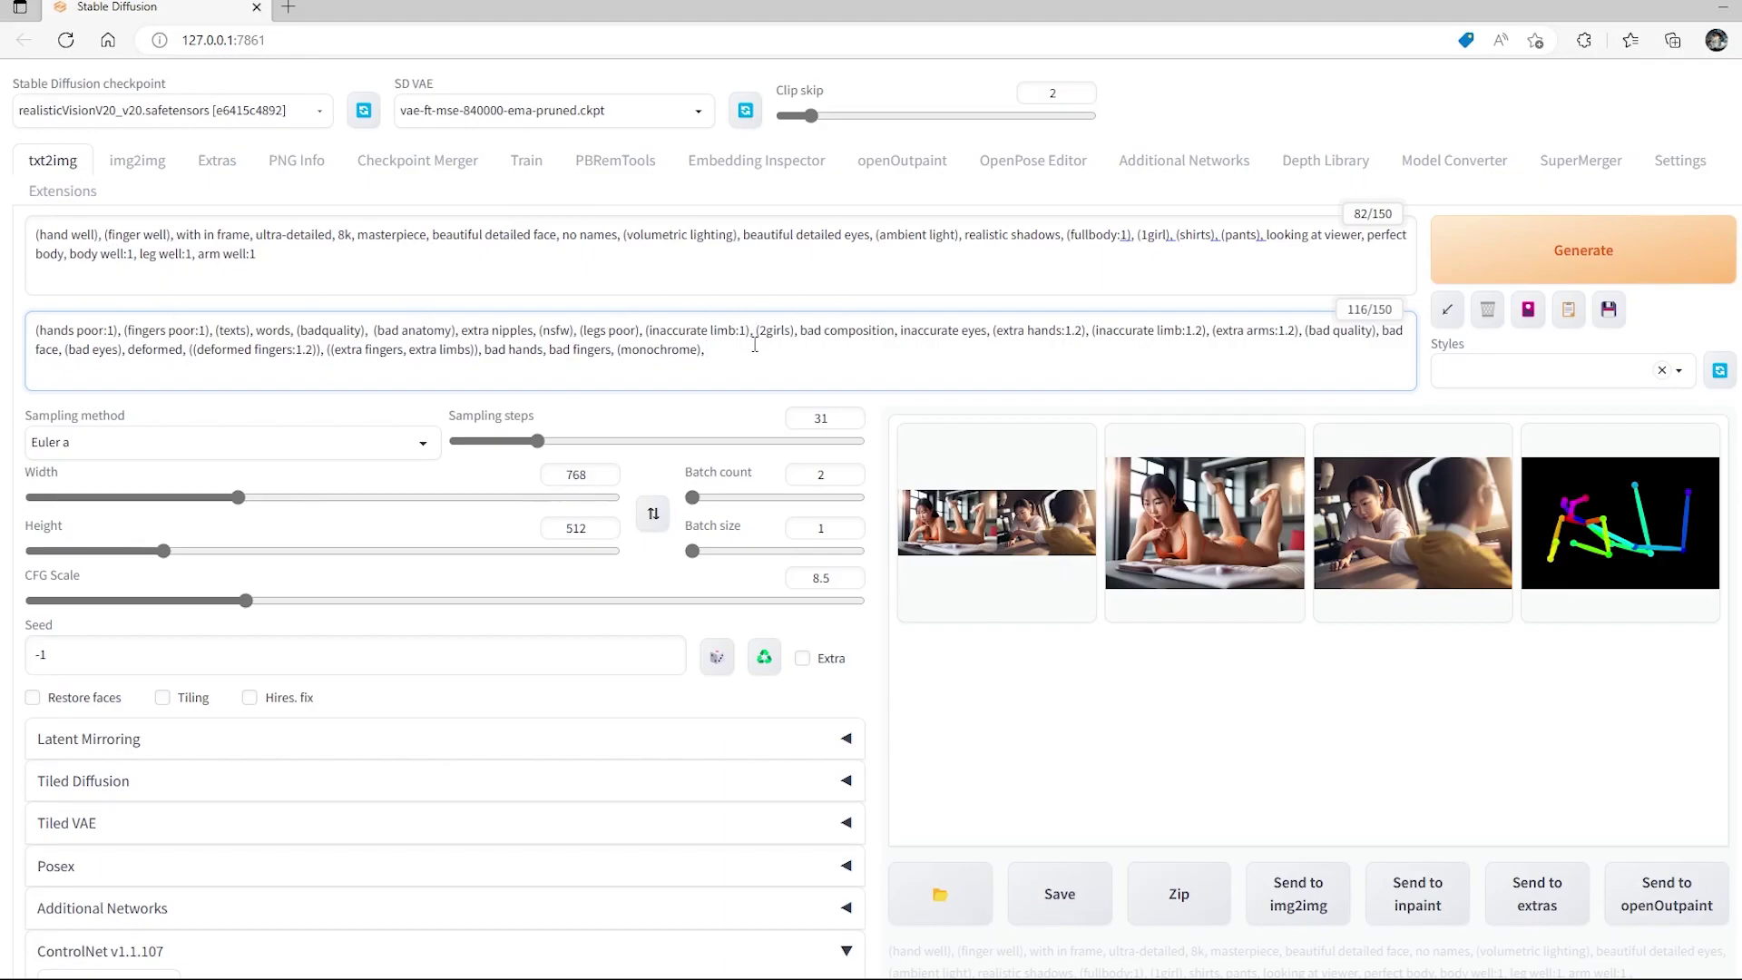
{"action": "key", "text": "BackSpace"}
Choose none as the preprocessor for ControlNet Unit 0 and generate the images from the existing prompt.
{"action": "scroll", "coordinate": [504, 515], "scroll_direction": "down", "scroll_amount": 3}
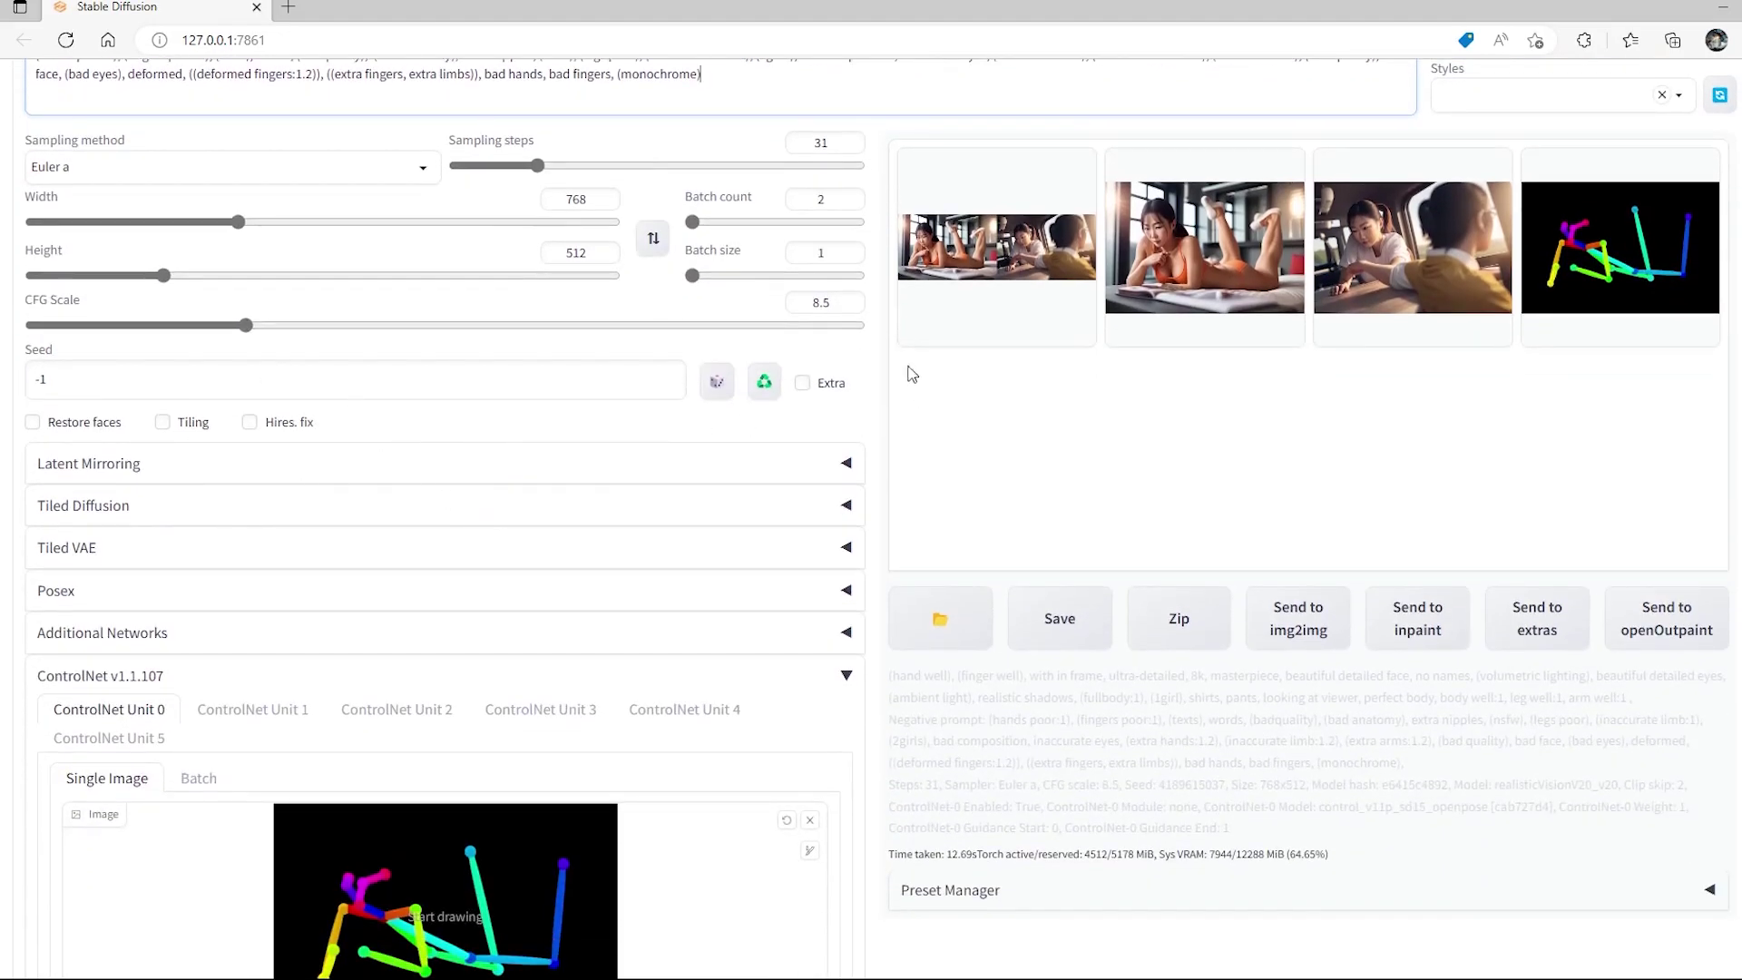
{"action": "scroll", "coordinate": [602, 564], "scroll_direction": "down", "scroll_amount": 3}
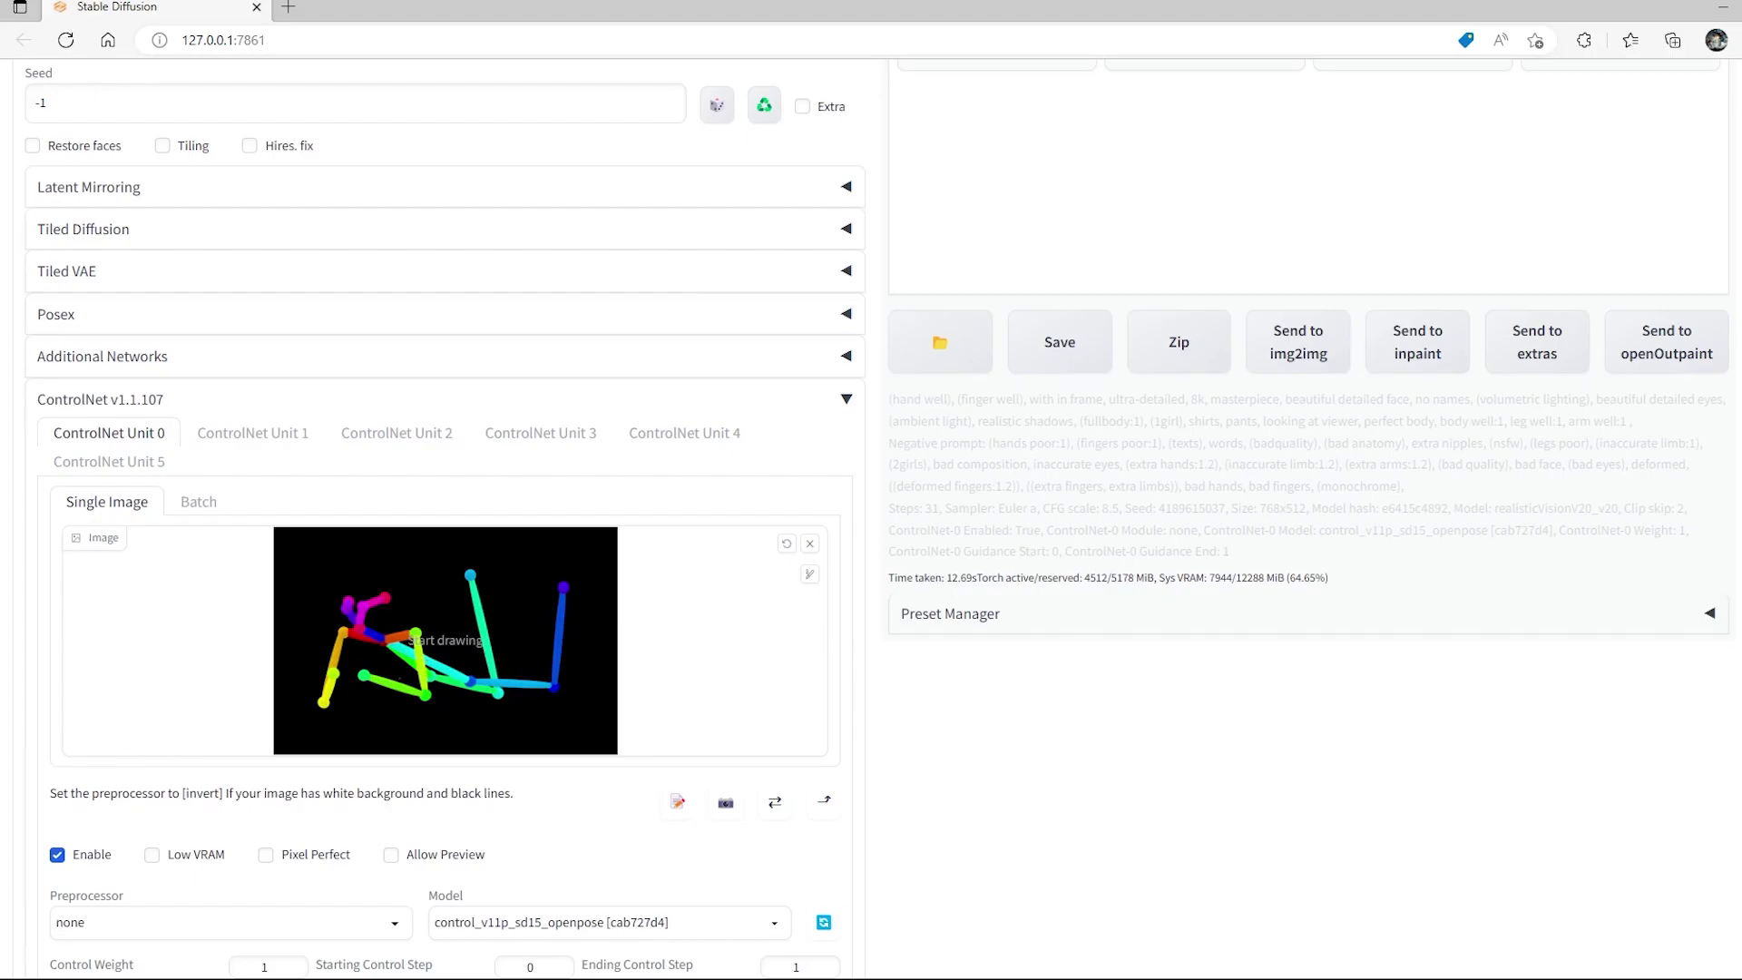
{"action": "scroll", "coordinate": [399, 677], "scroll_direction": "down", "scroll_amount": 3}
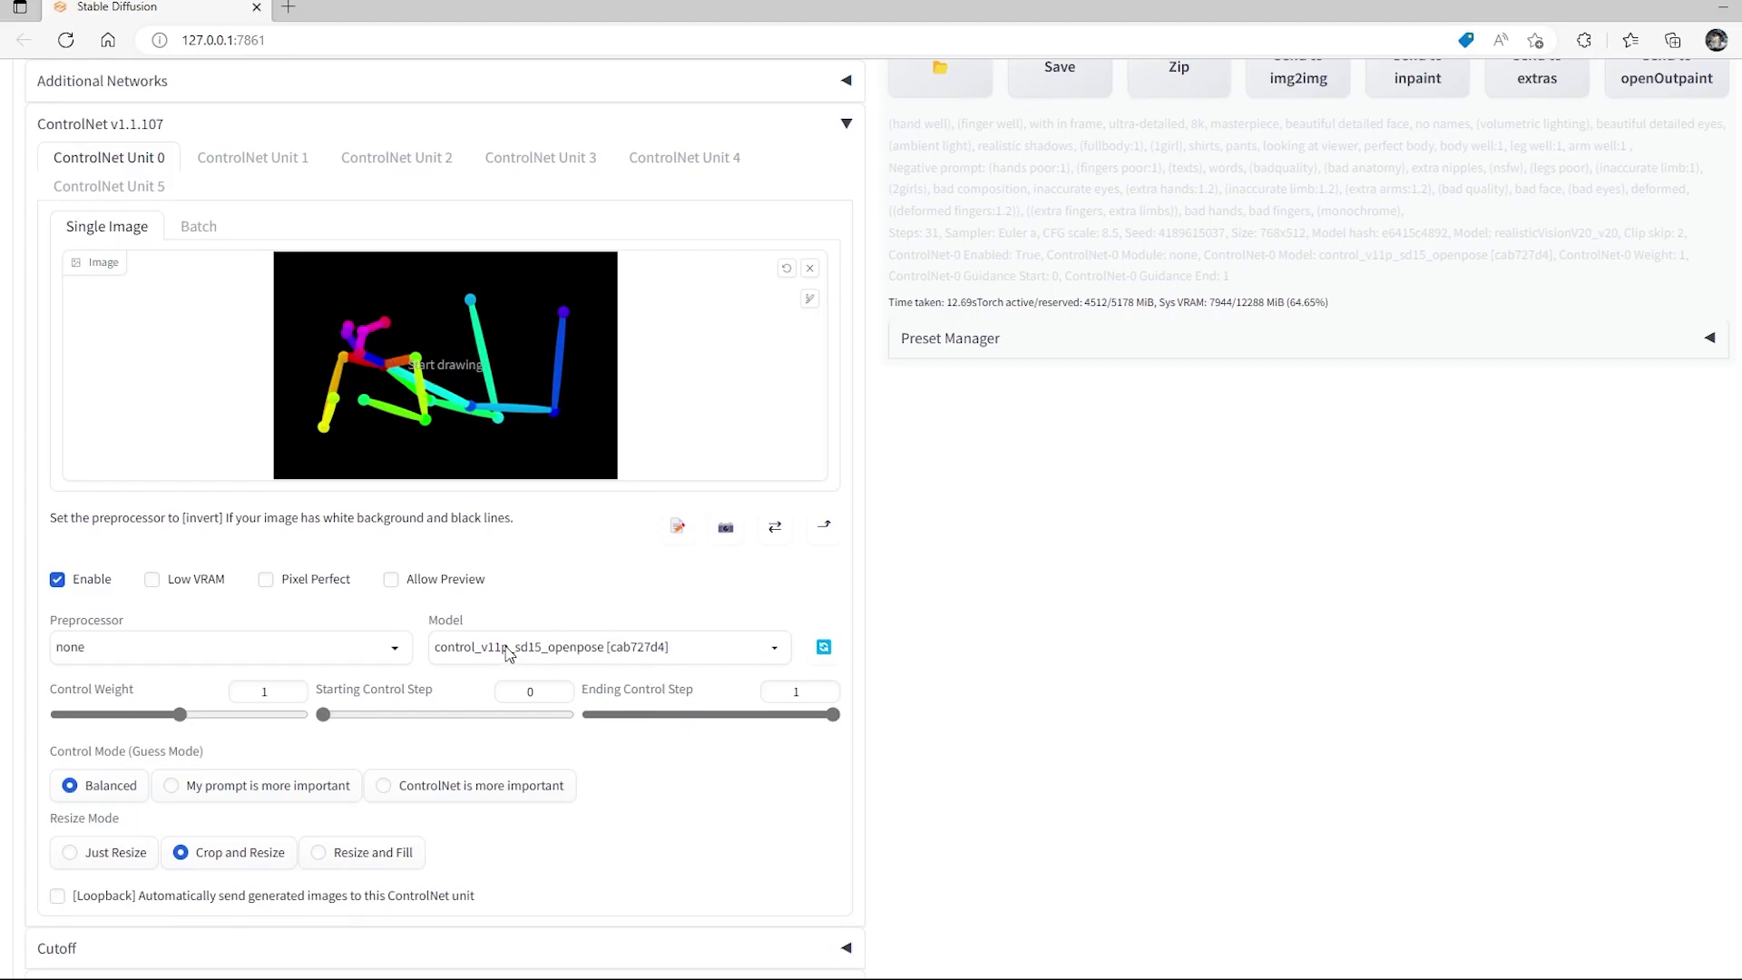
{"action": "left_click", "coordinate": [125, 653]}
{"action": "left_click", "coordinate": [167, 640]}
{"action": "scroll", "coordinate": [967, 663], "scroll_direction": "up", "scroll_amount": 9}
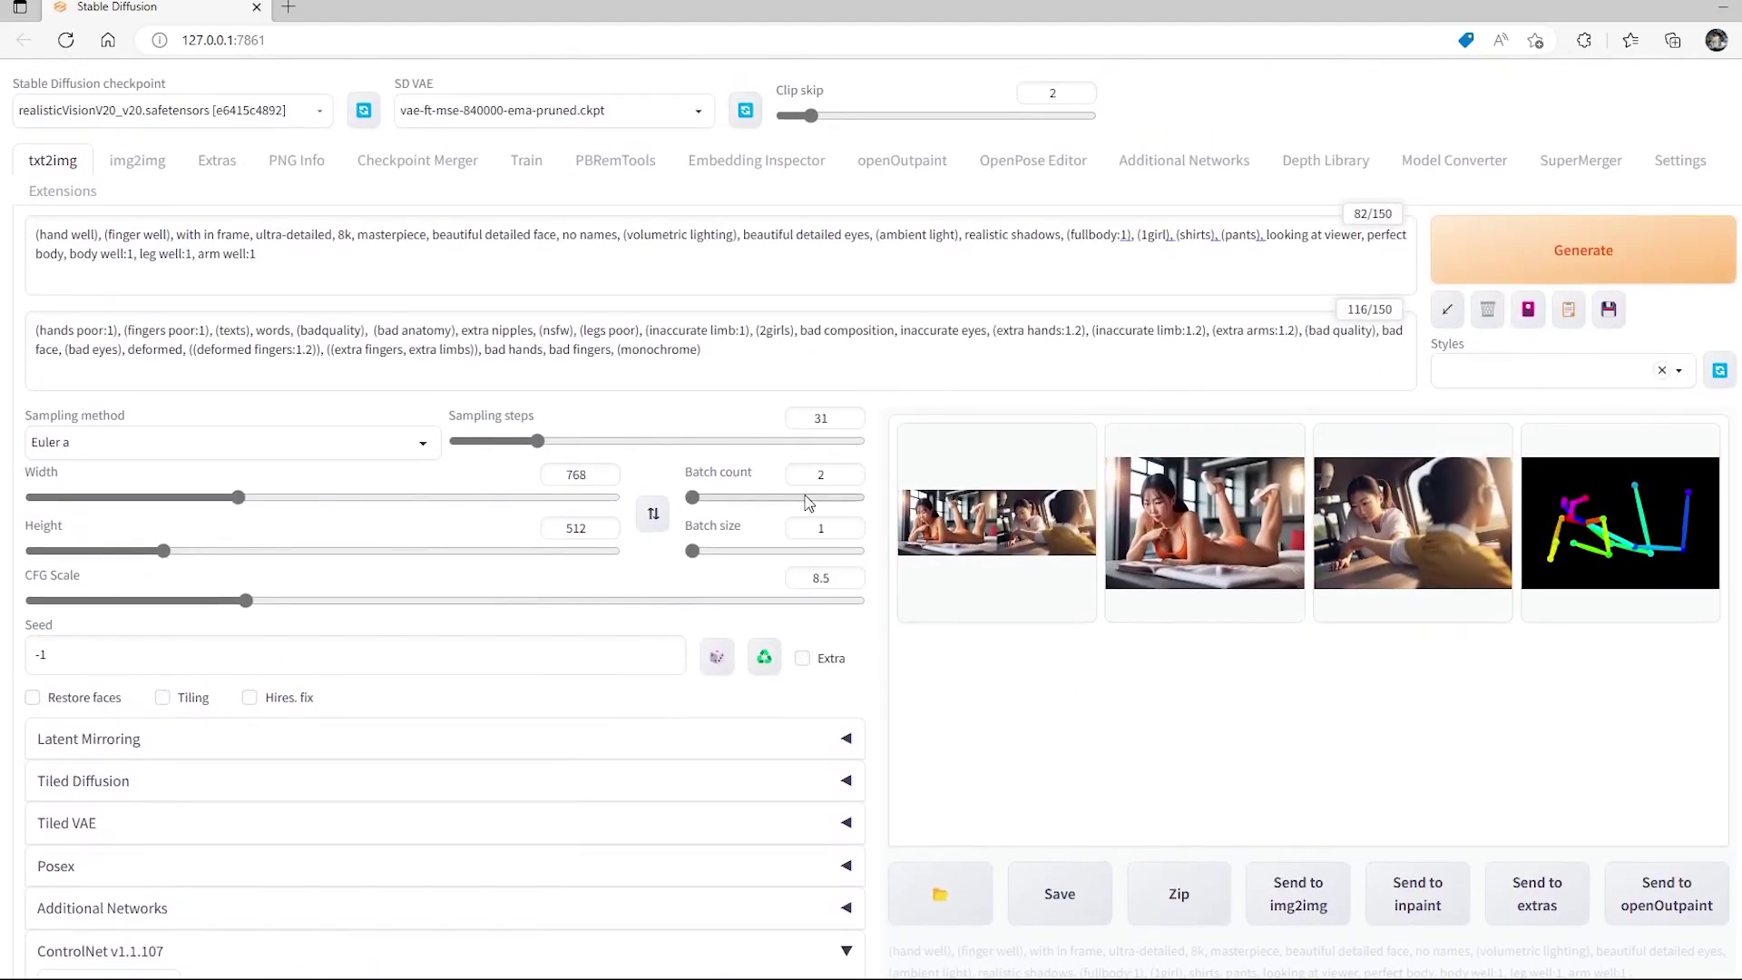
{"action": "left_click", "coordinate": [1579, 264]}
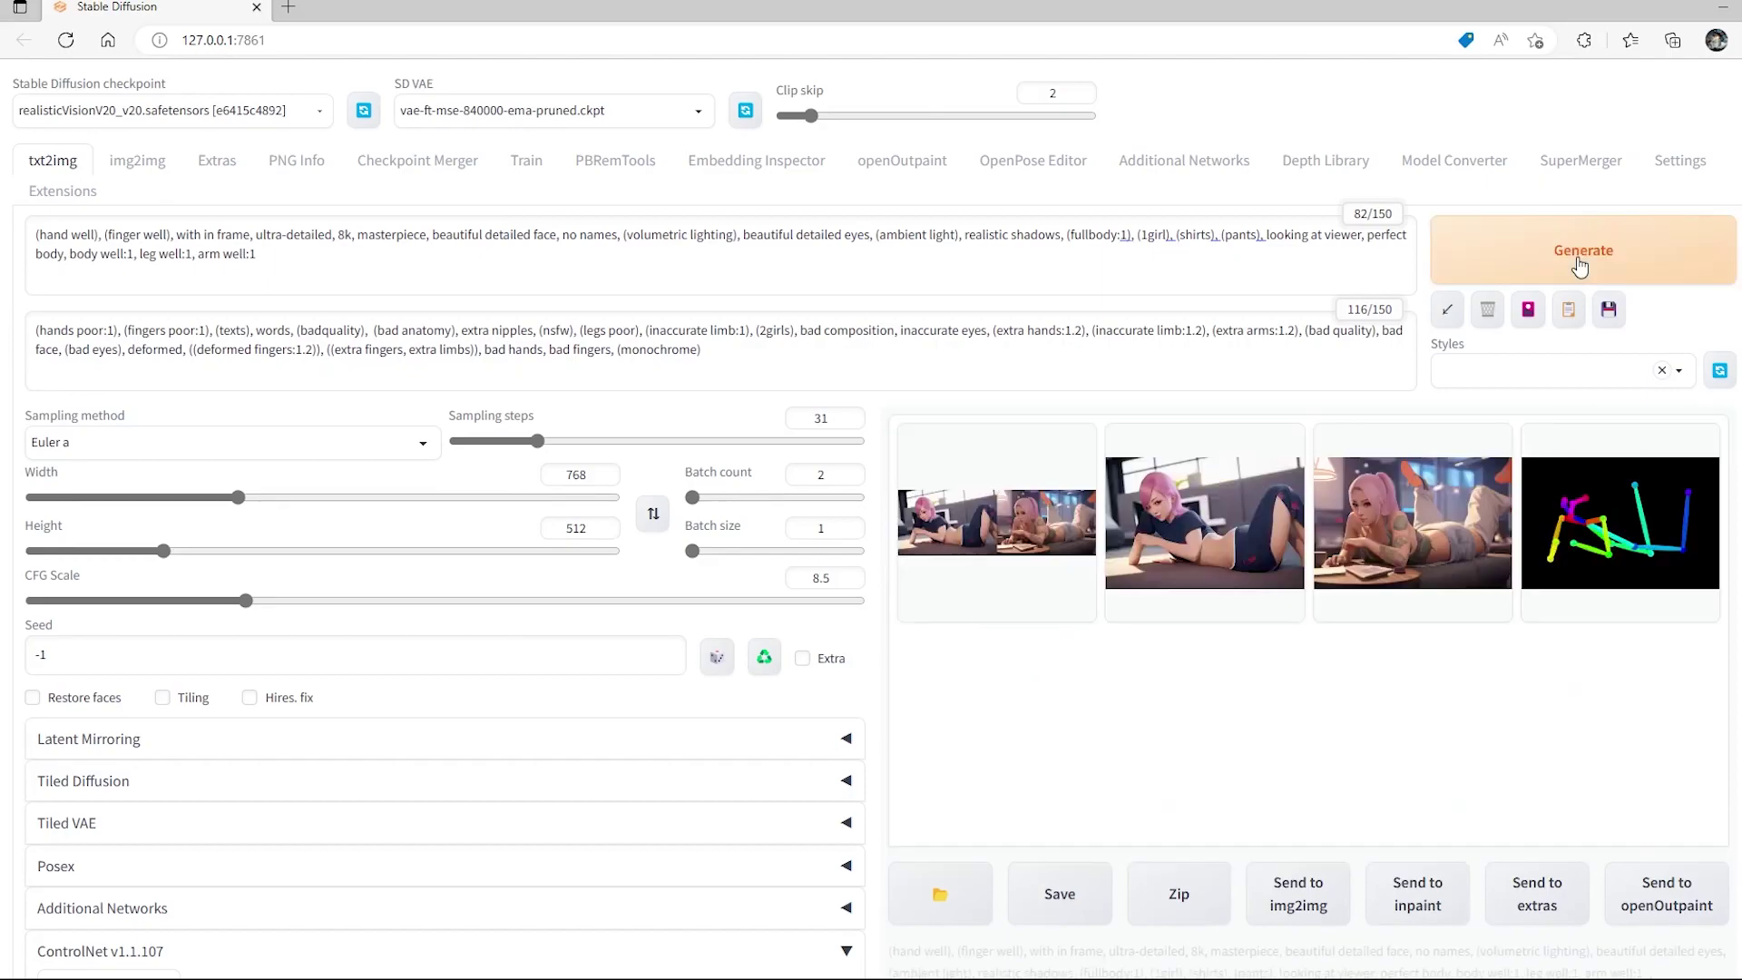
Examine the enlarged generated images against the OpenPose skeleton, and return to the gallery overview.
{"action": "left_click", "coordinate": [1420, 535]}
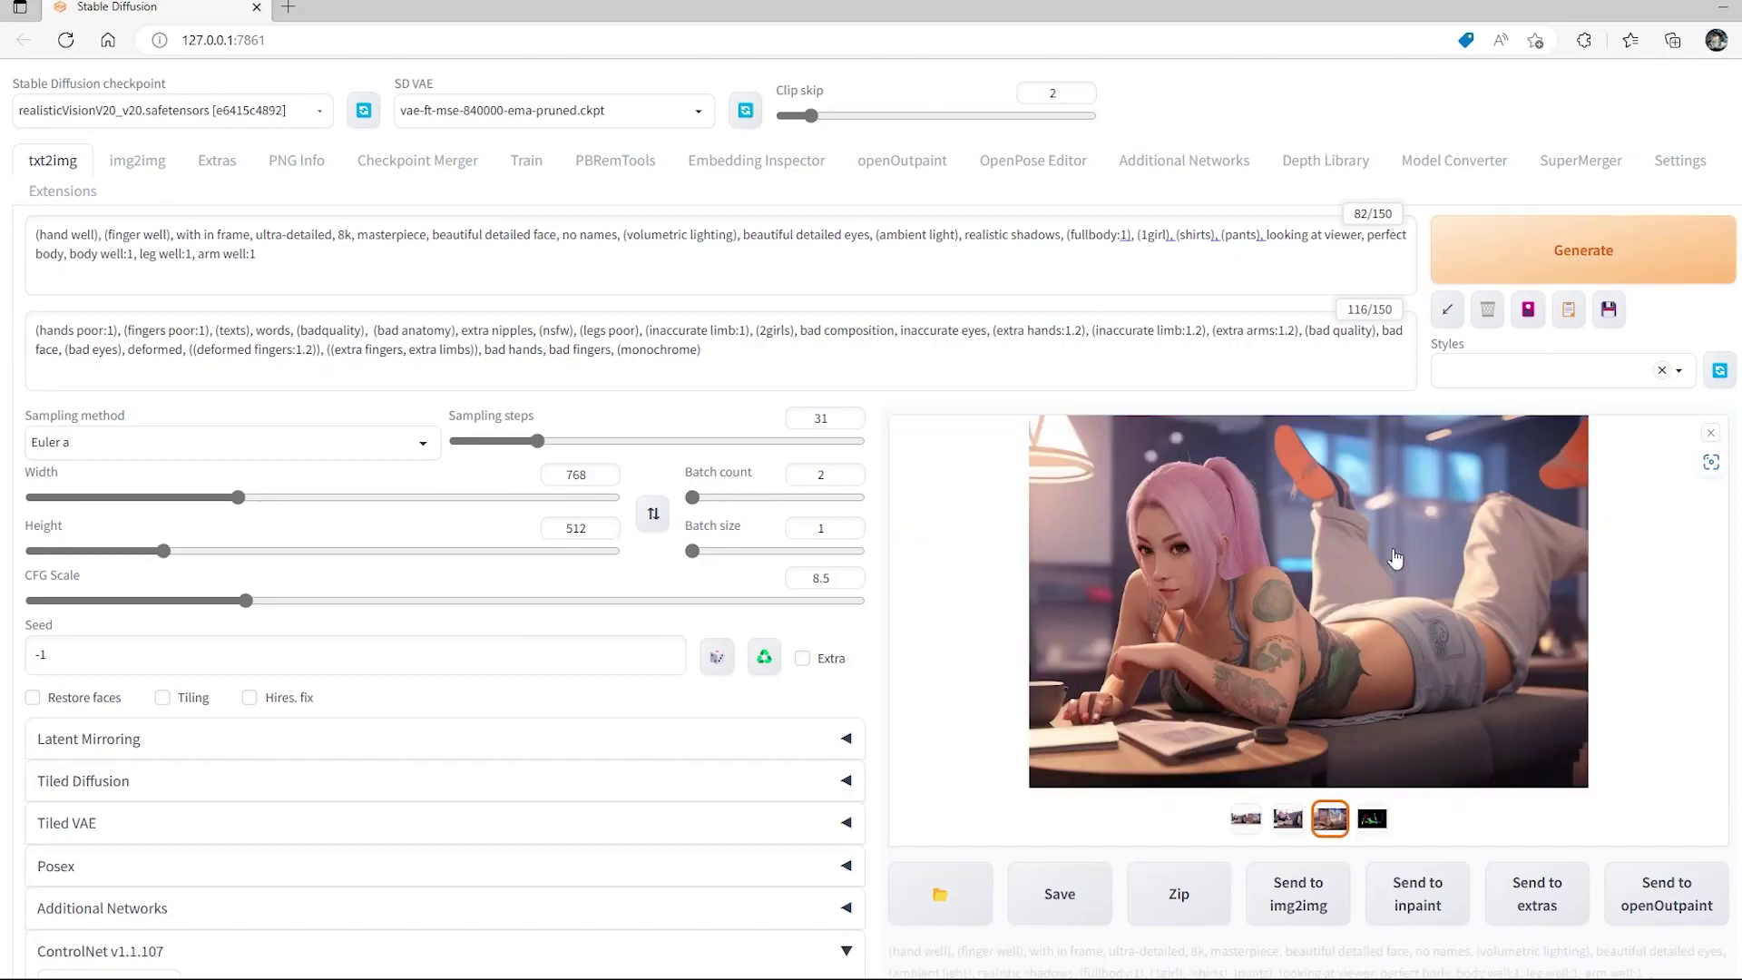
{"action": "left_click", "coordinate": [1286, 821]}
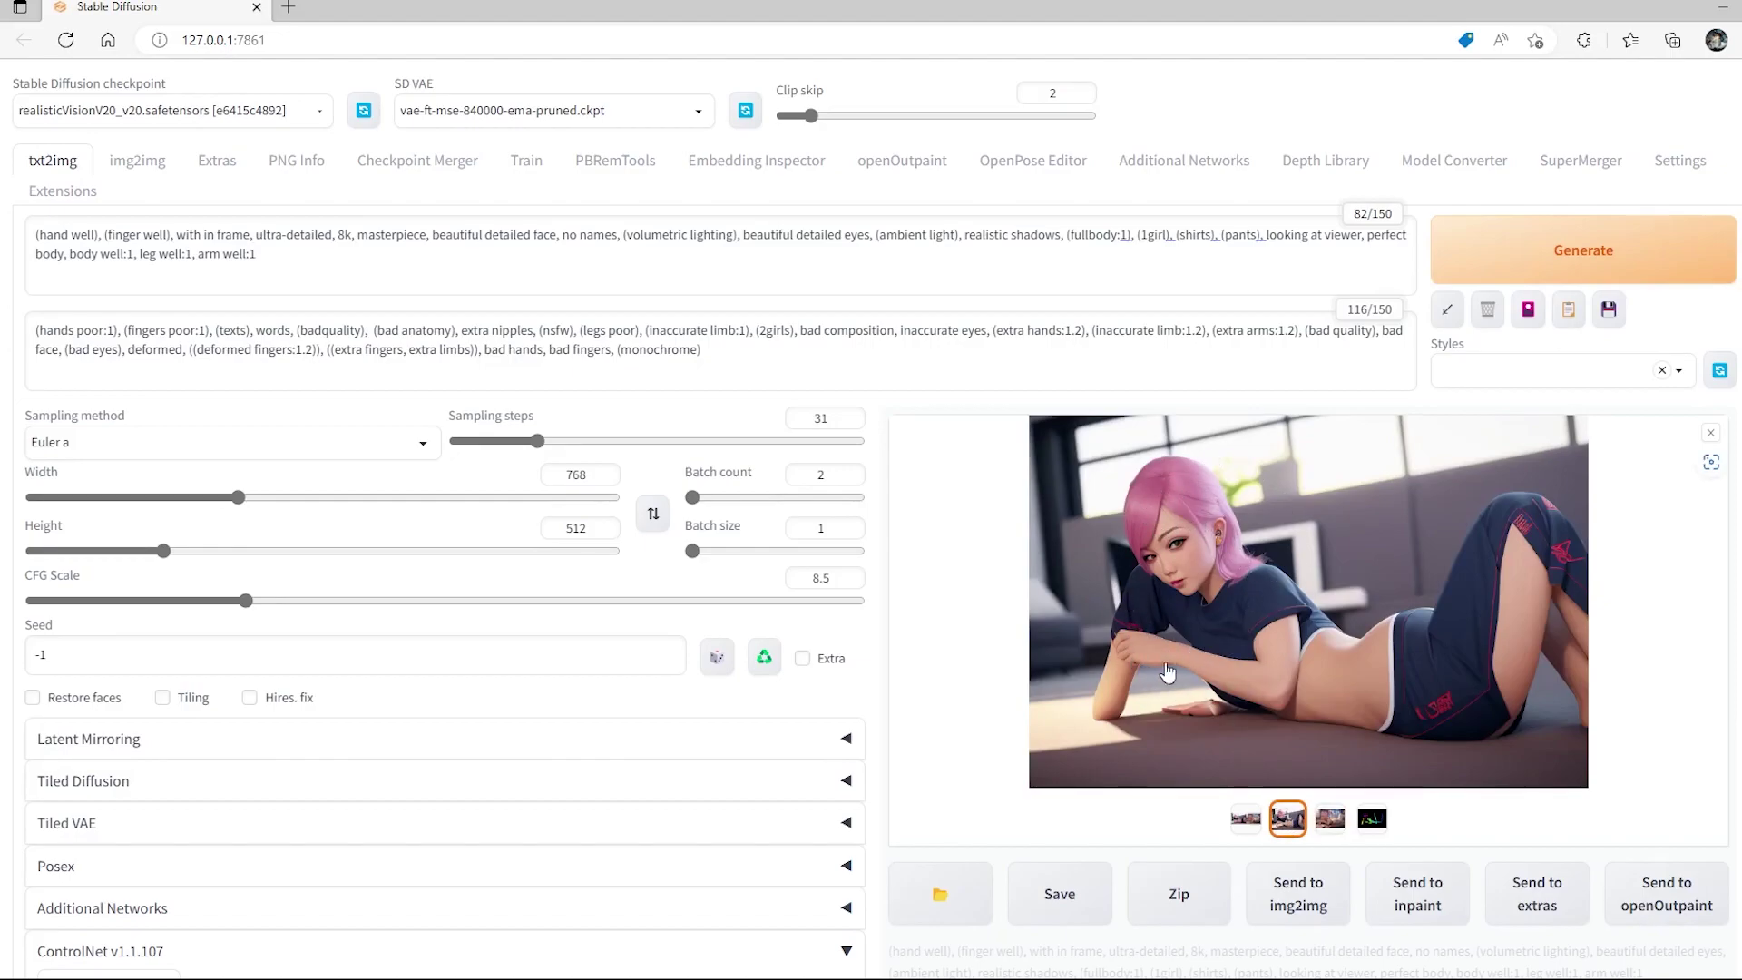
{"action": "left_click", "coordinate": [1329, 821]}
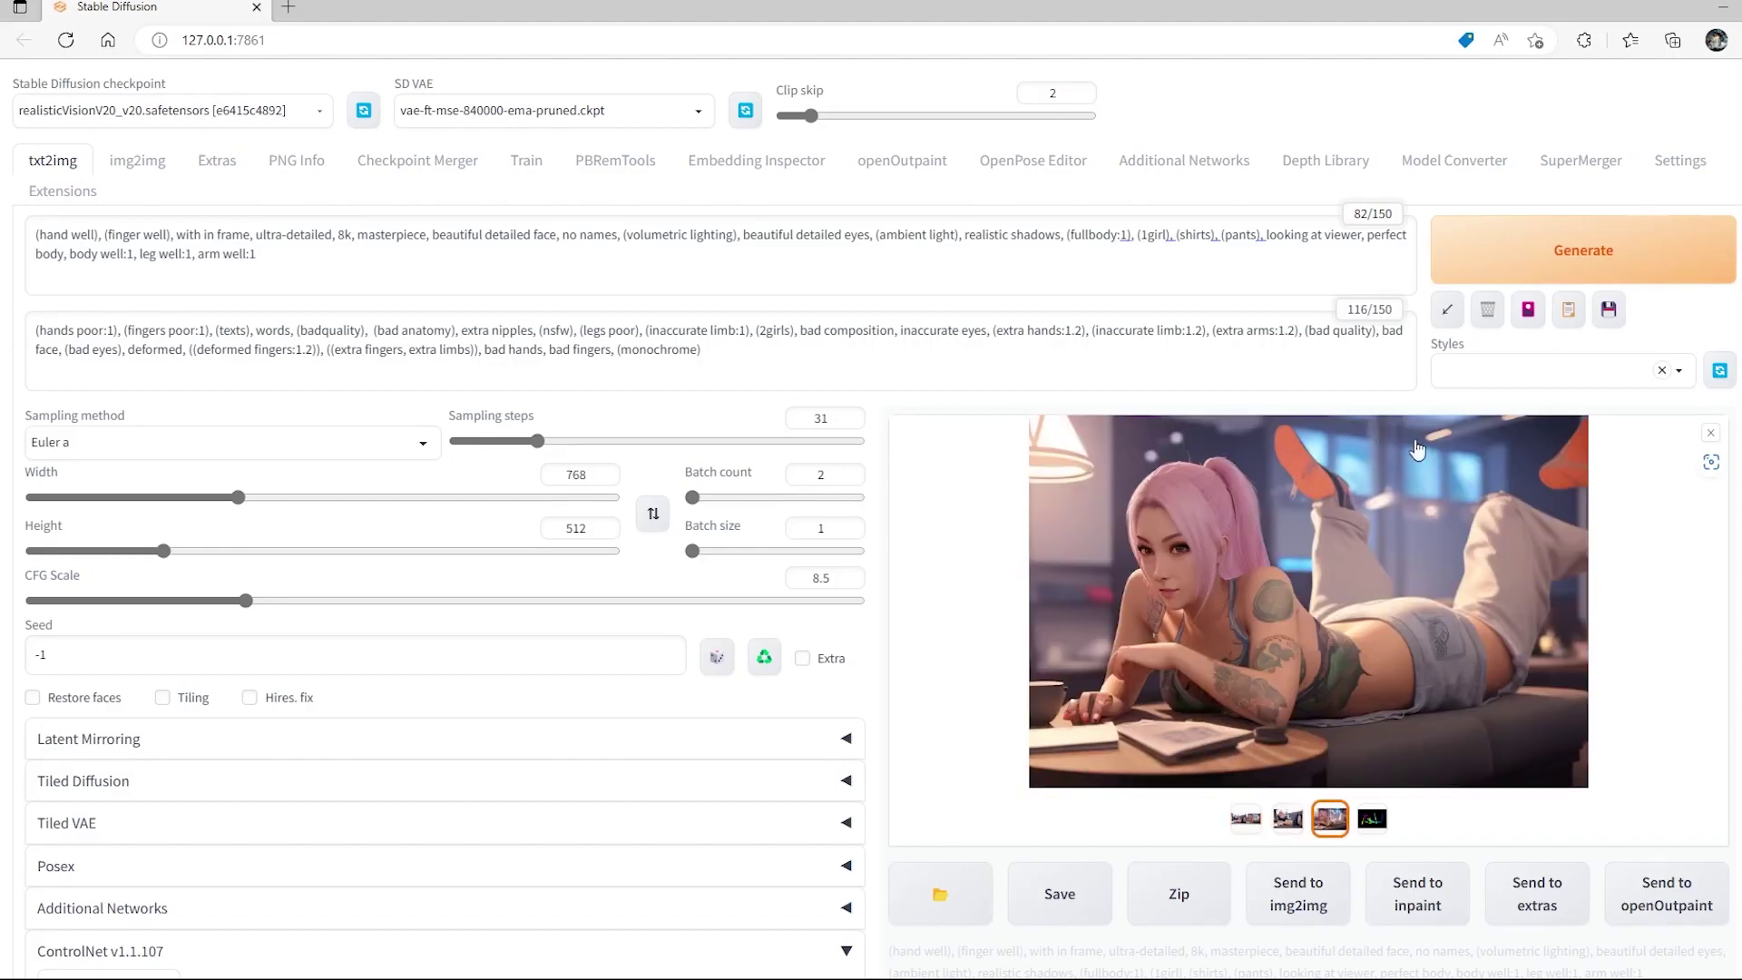
{"action": "left_click", "coordinate": [1381, 807]}
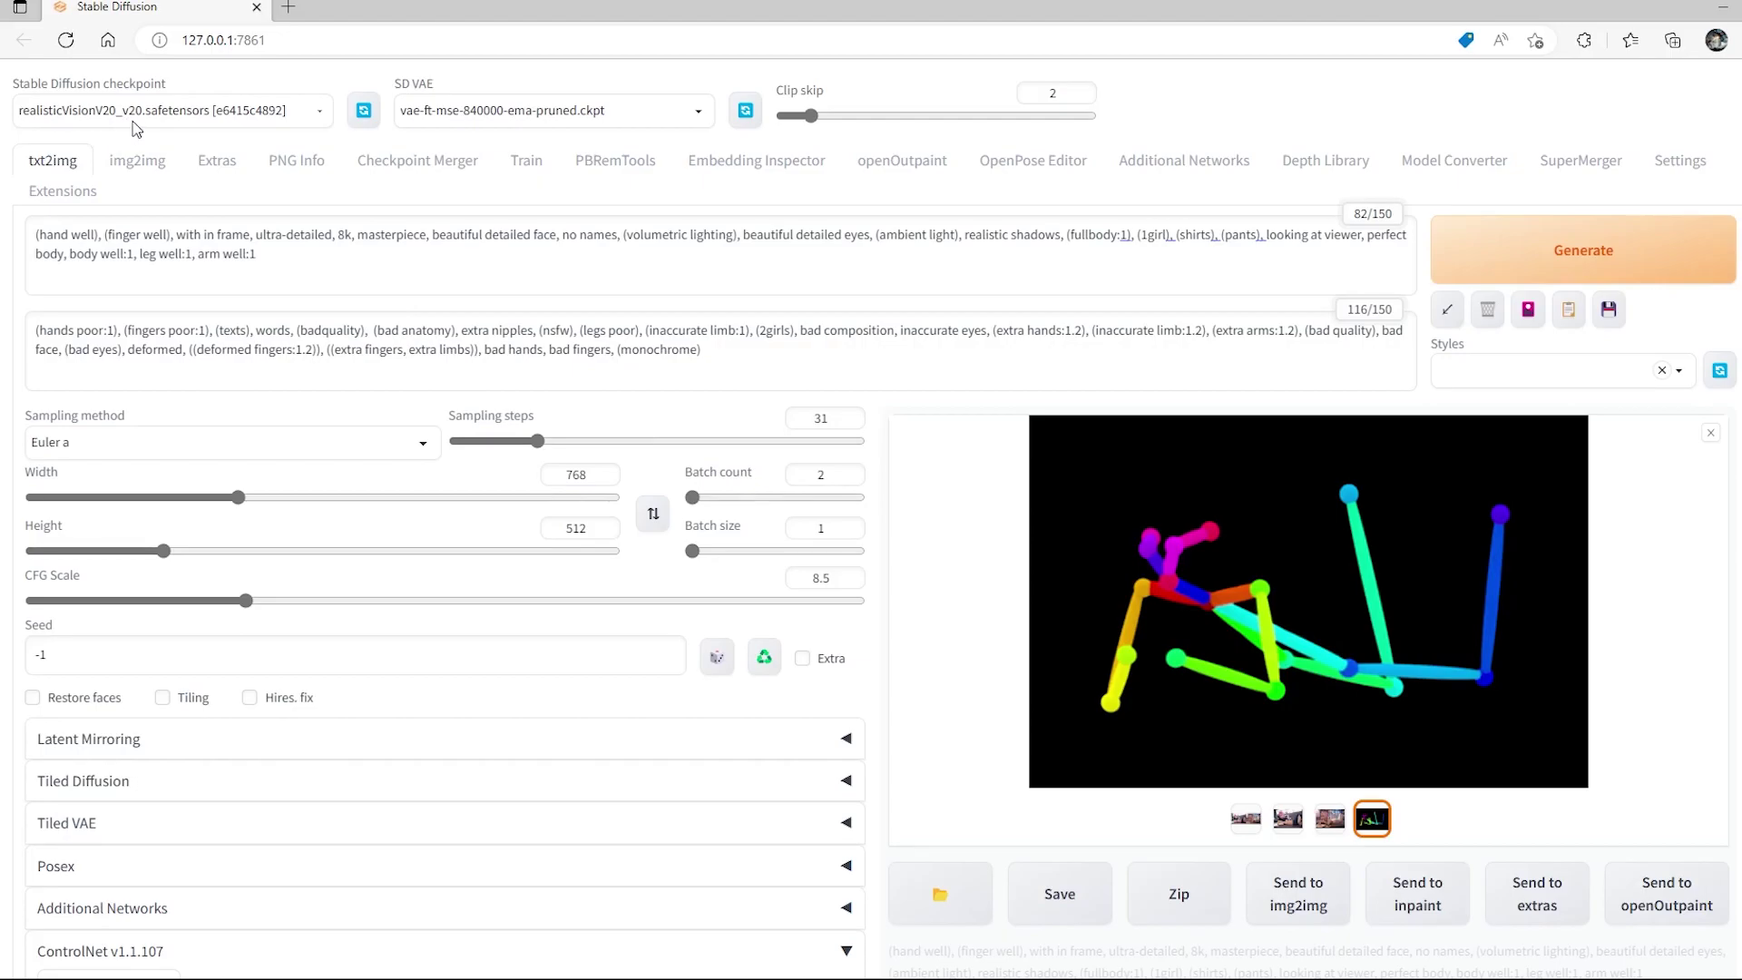
{"action": "left_click", "coordinate": [1330, 819]}
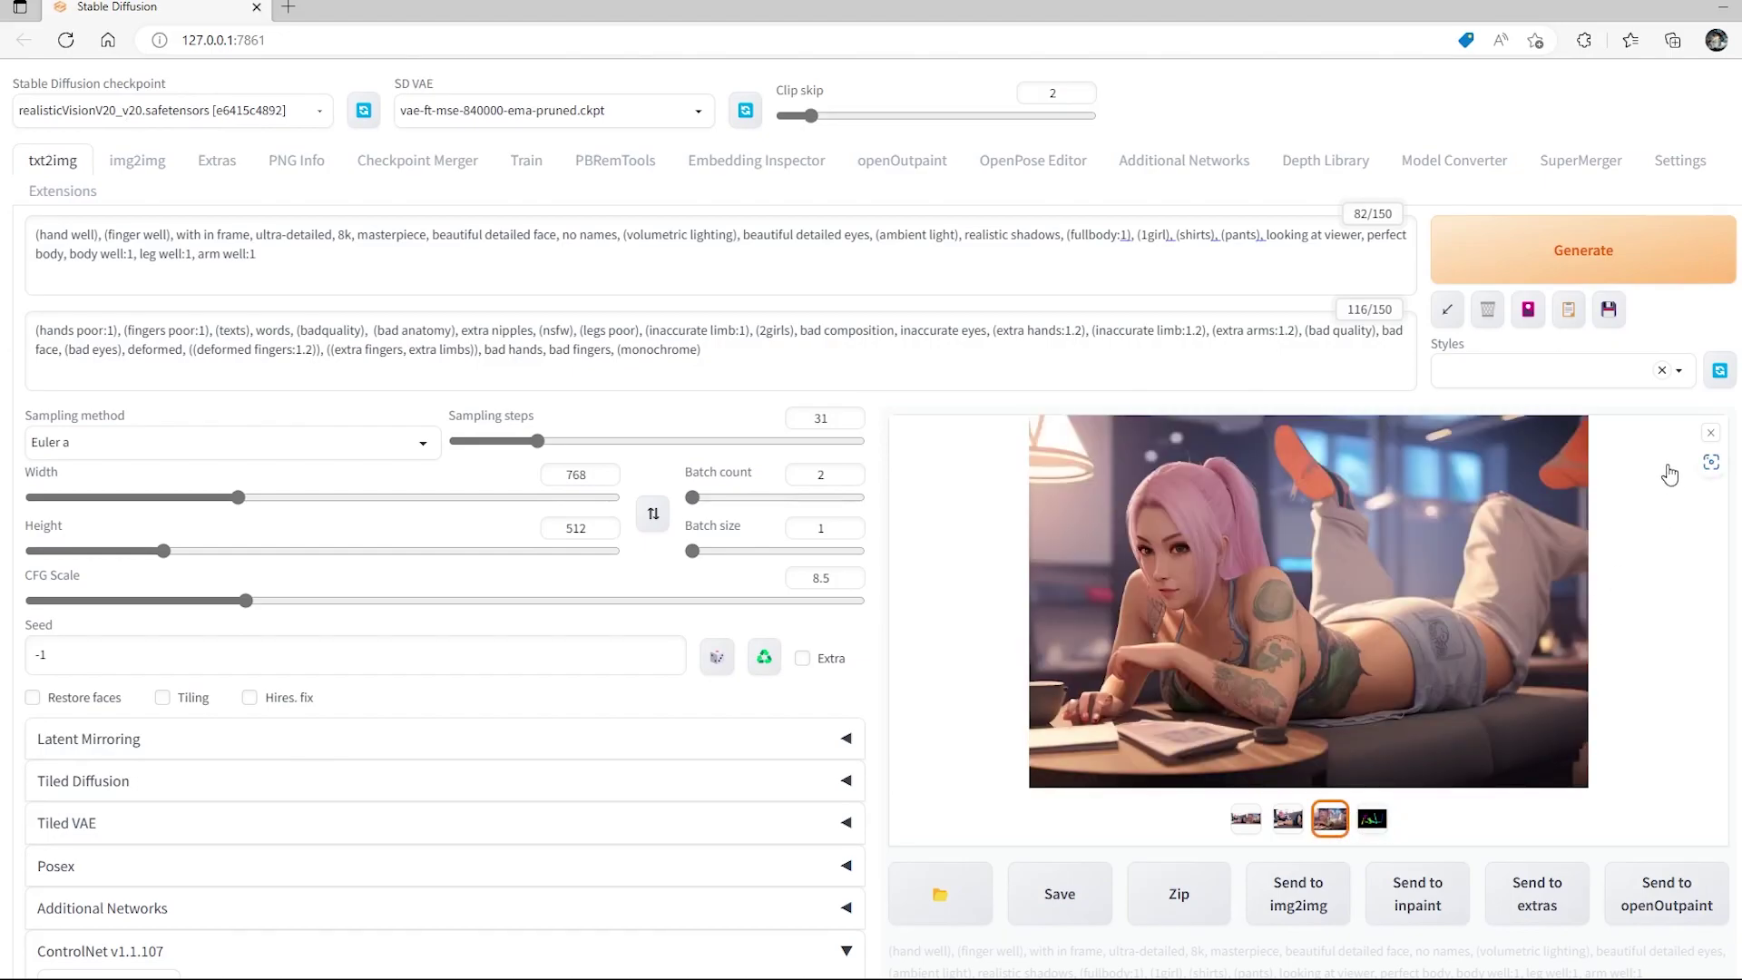
{"action": "left_click", "coordinate": [1709, 439]}
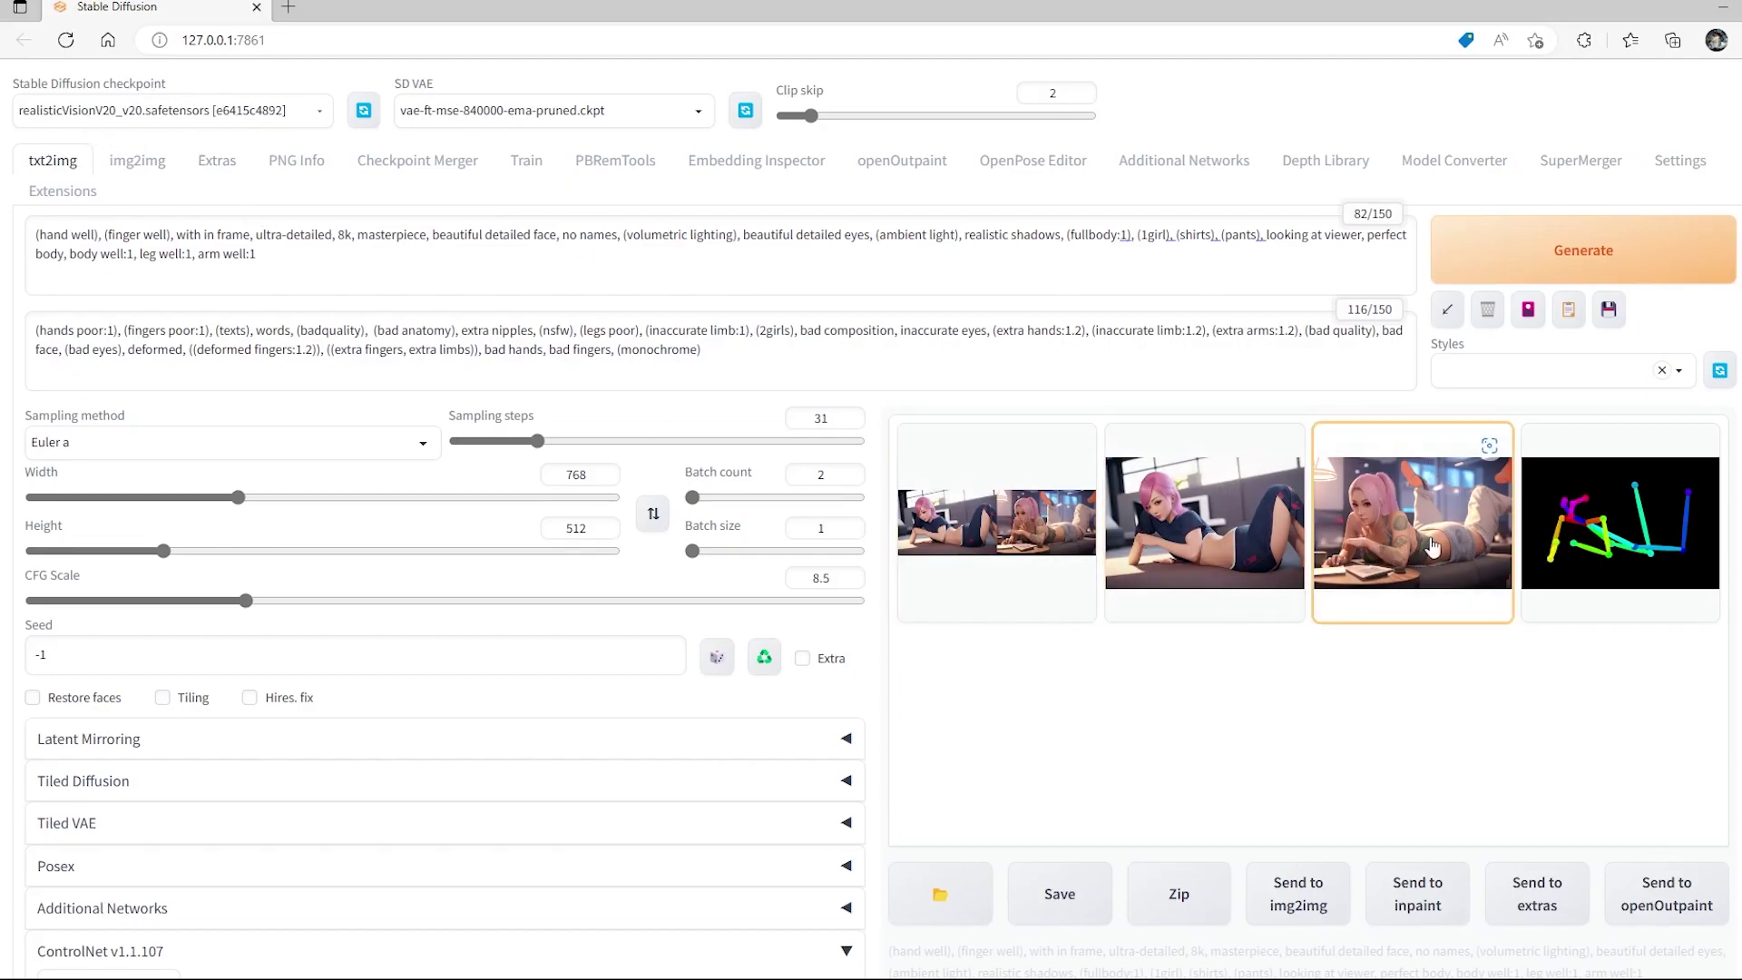
Set ControlNet Unit 0's control weight to 0.85 and its ending control step to 0.85.
{"action": "scroll", "coordinate": [524, 541], "scroll_direction": "down", "scroll_amount": 9}
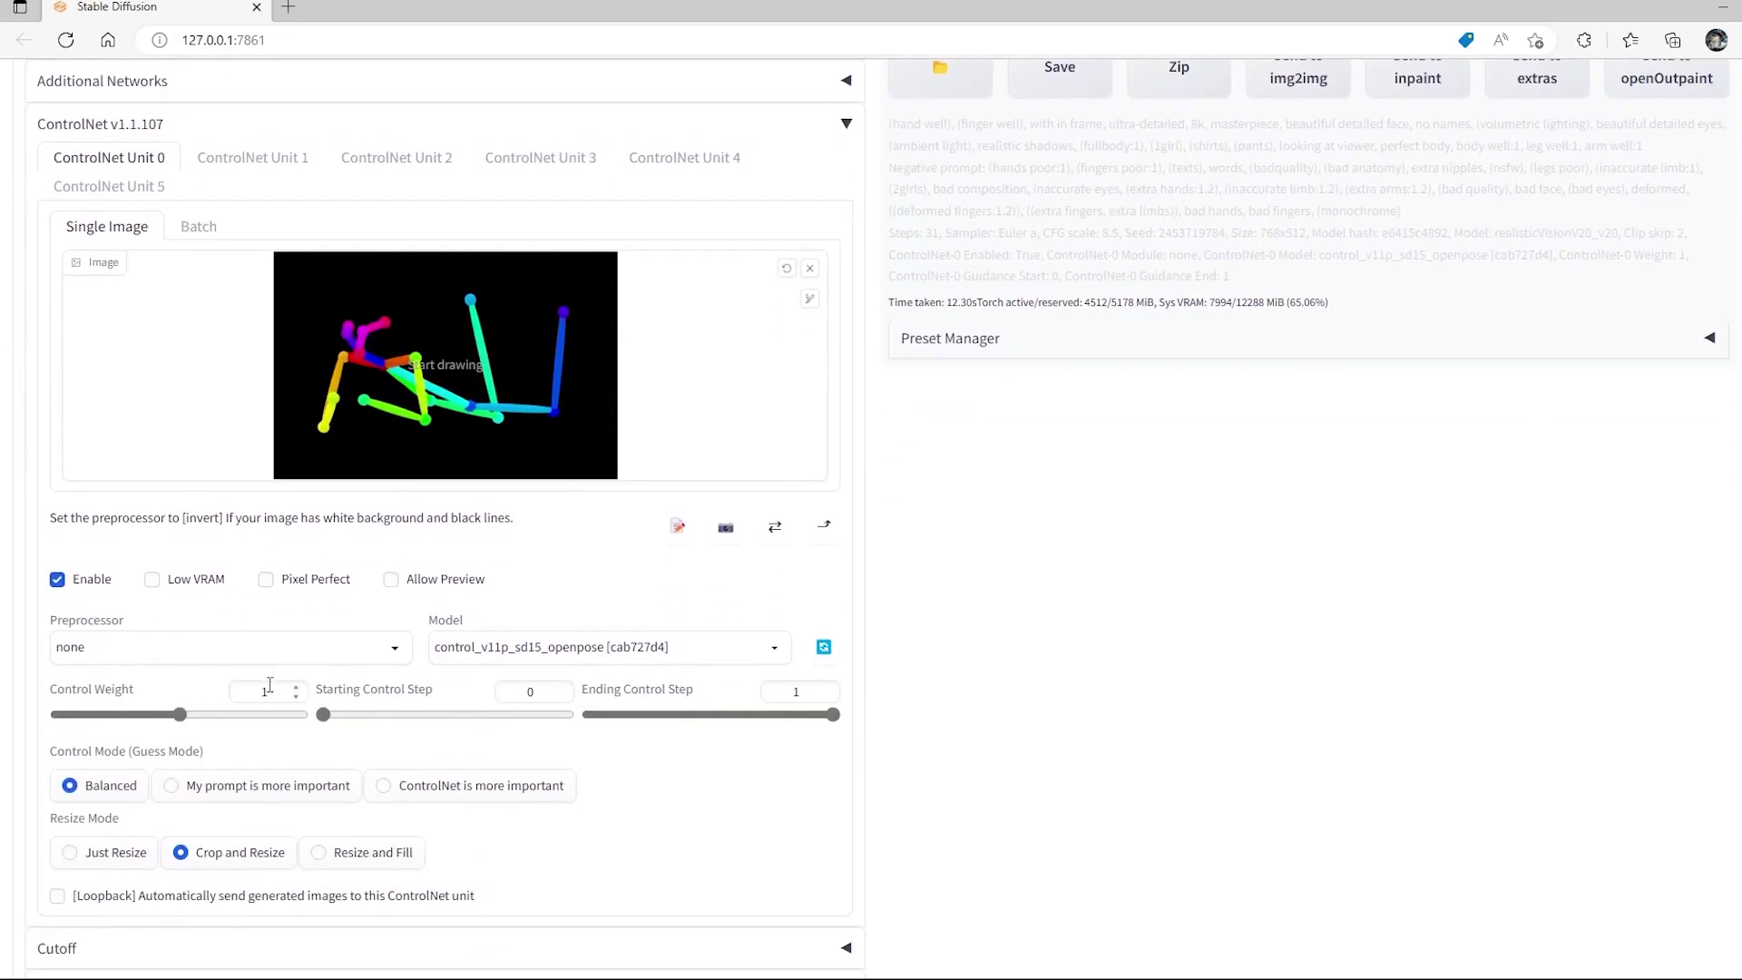
{"action": "left_click_drag", "start_coordinate": [180, 718], "coordinate": [160, 718]}
{"action": "left_click_drag", "start_coordinate": [833, 715], "coordinate": [800, 728]}
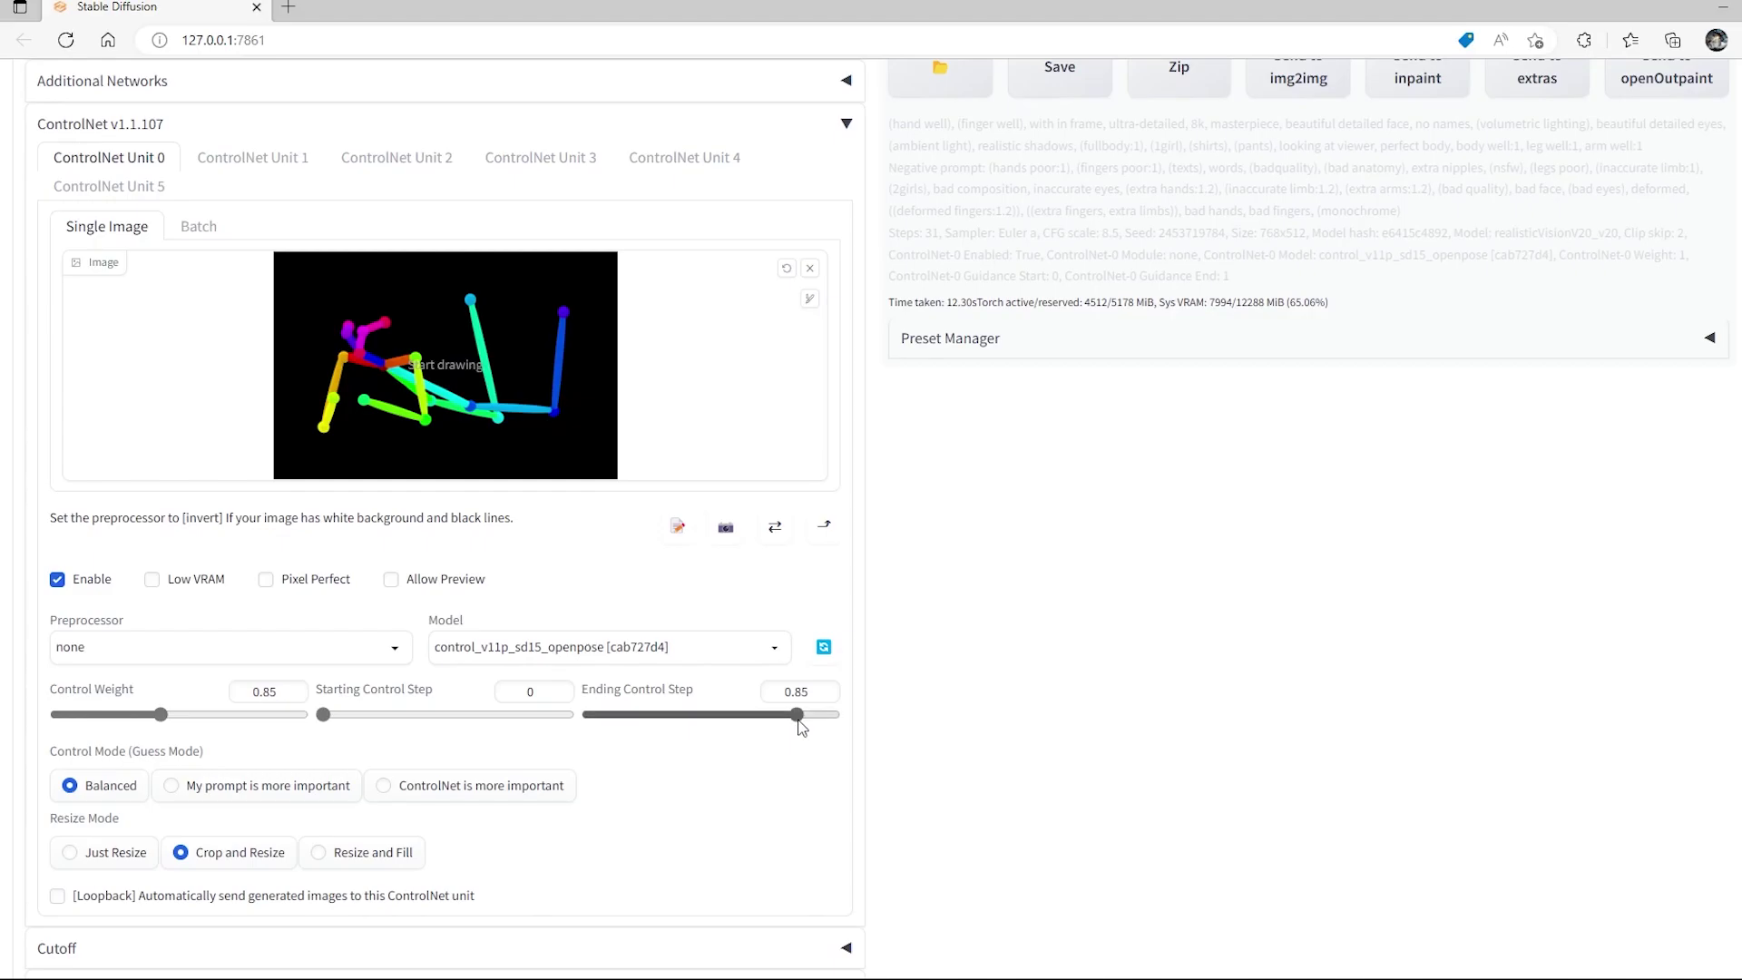
{"action": "scroll", "coordinate": [1092, 662], "scroll_direction": "up", "scroll_amount": 9}
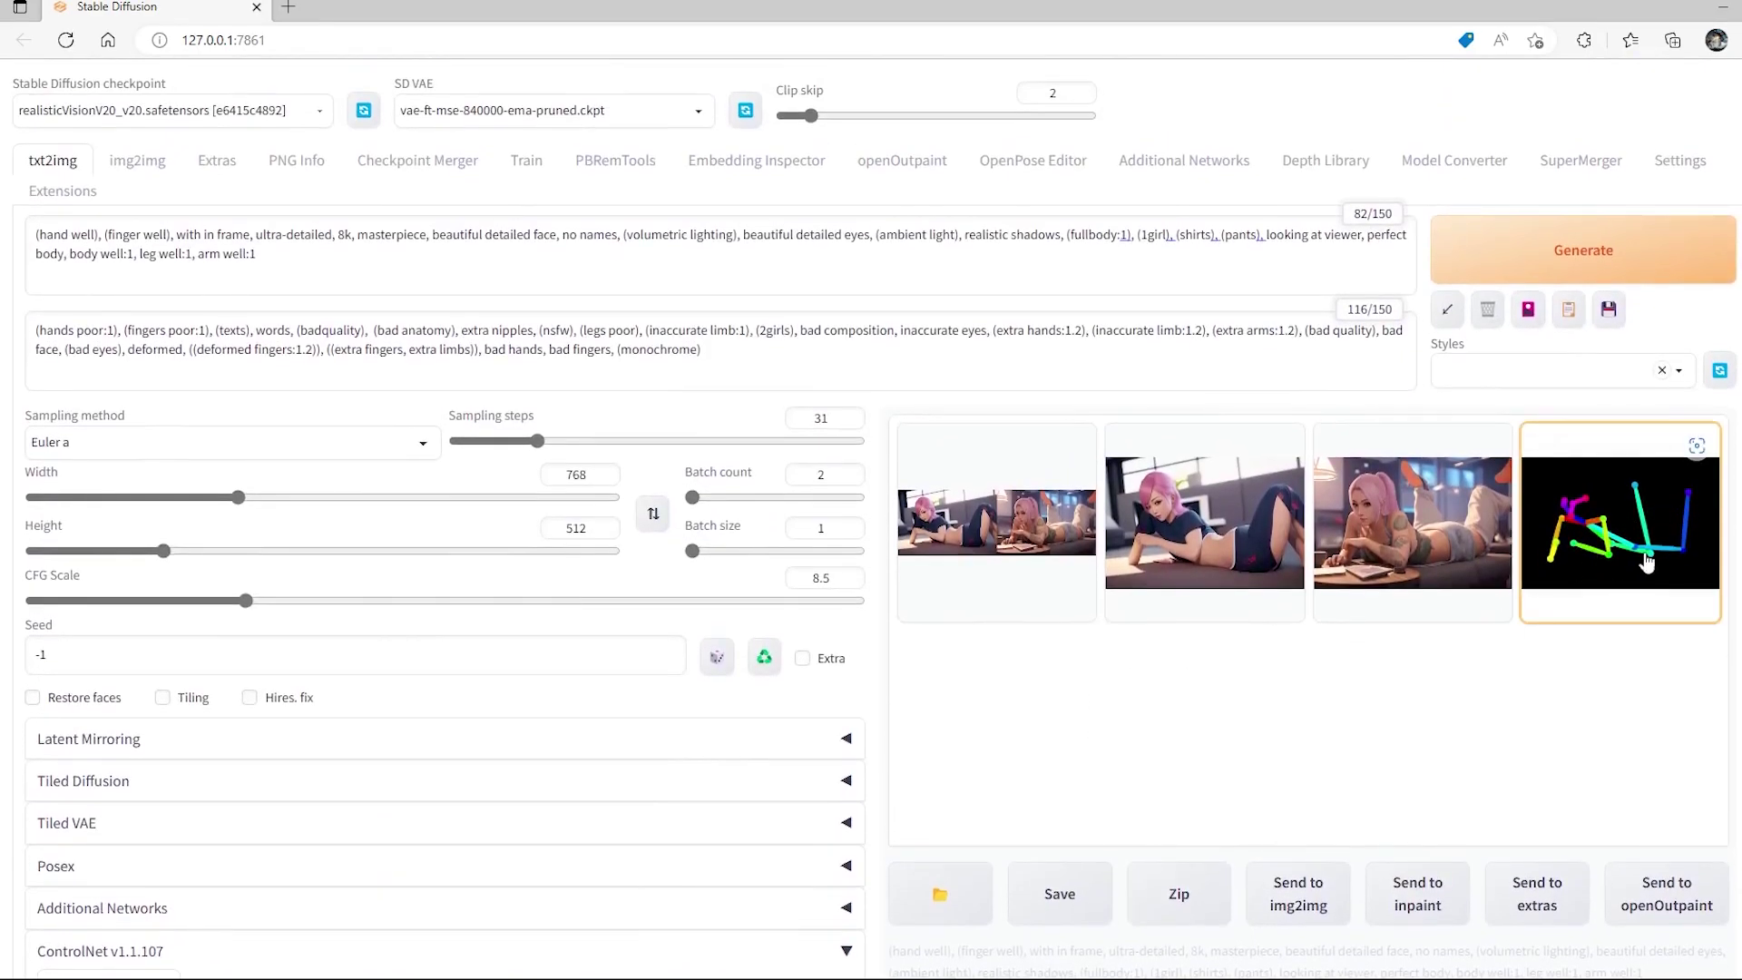
{"action": "scroll", "coordinate": [552, 769], "scroll_direction": "down", "scroll_amount": 9}
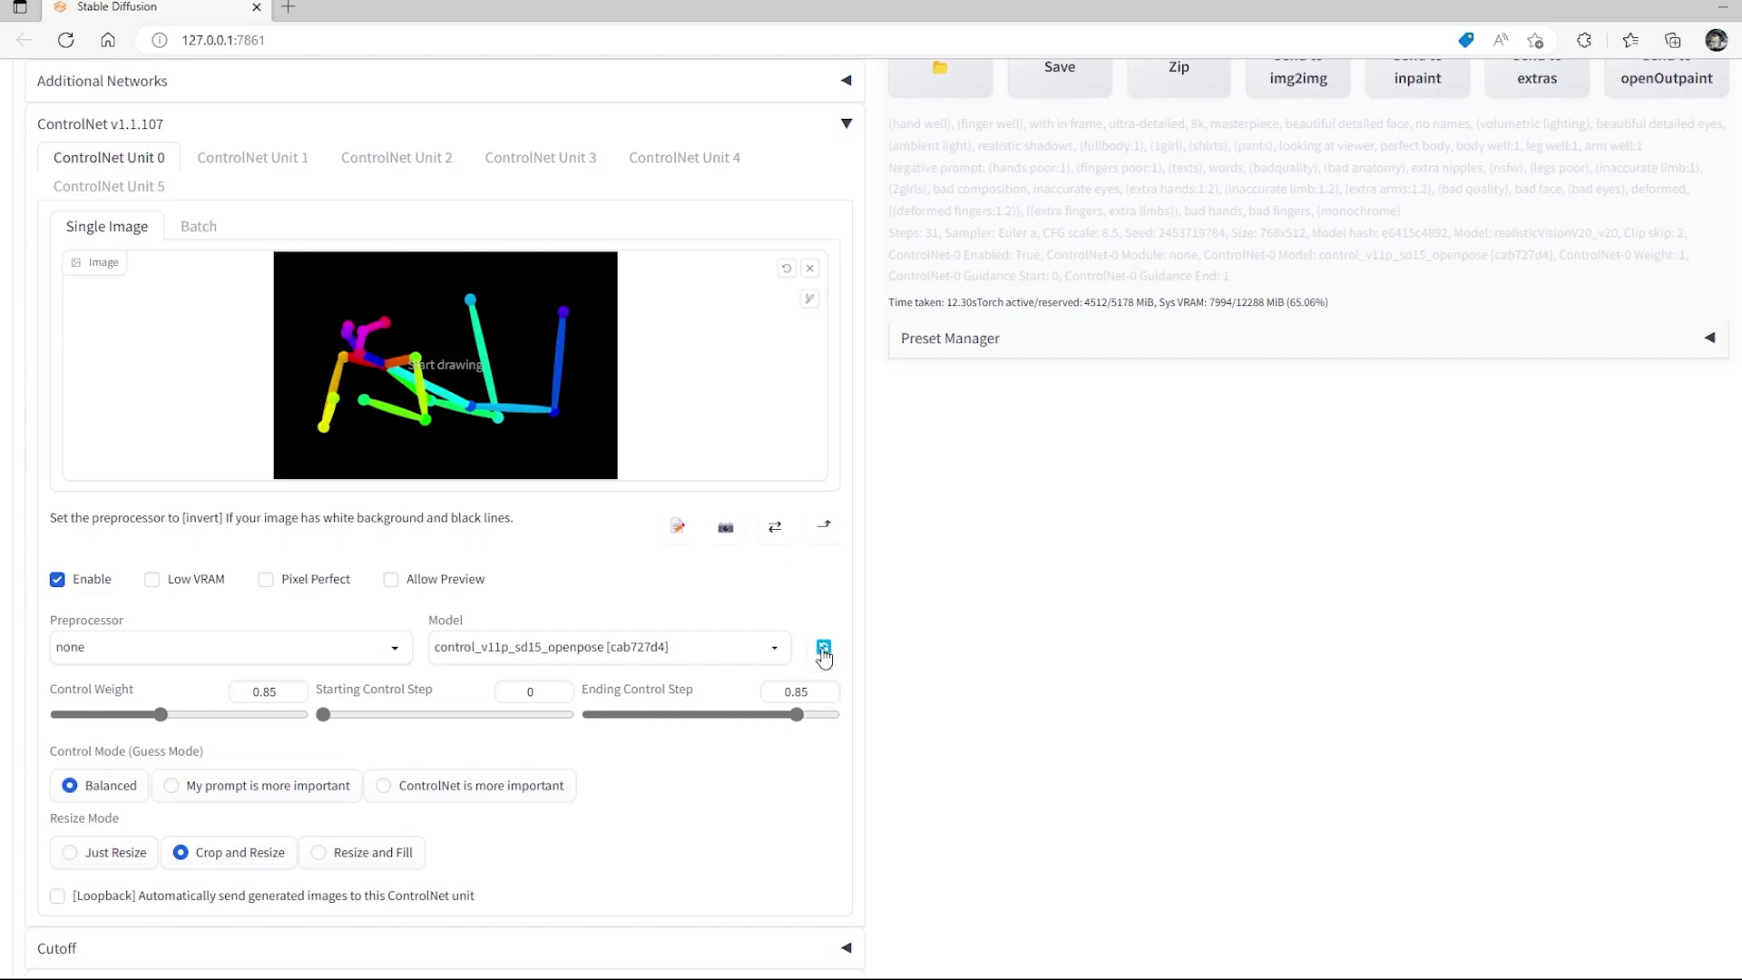
{"action": "left_click_drag", "start_coordinate": [797, 715], "coordinate": [851, 719]}
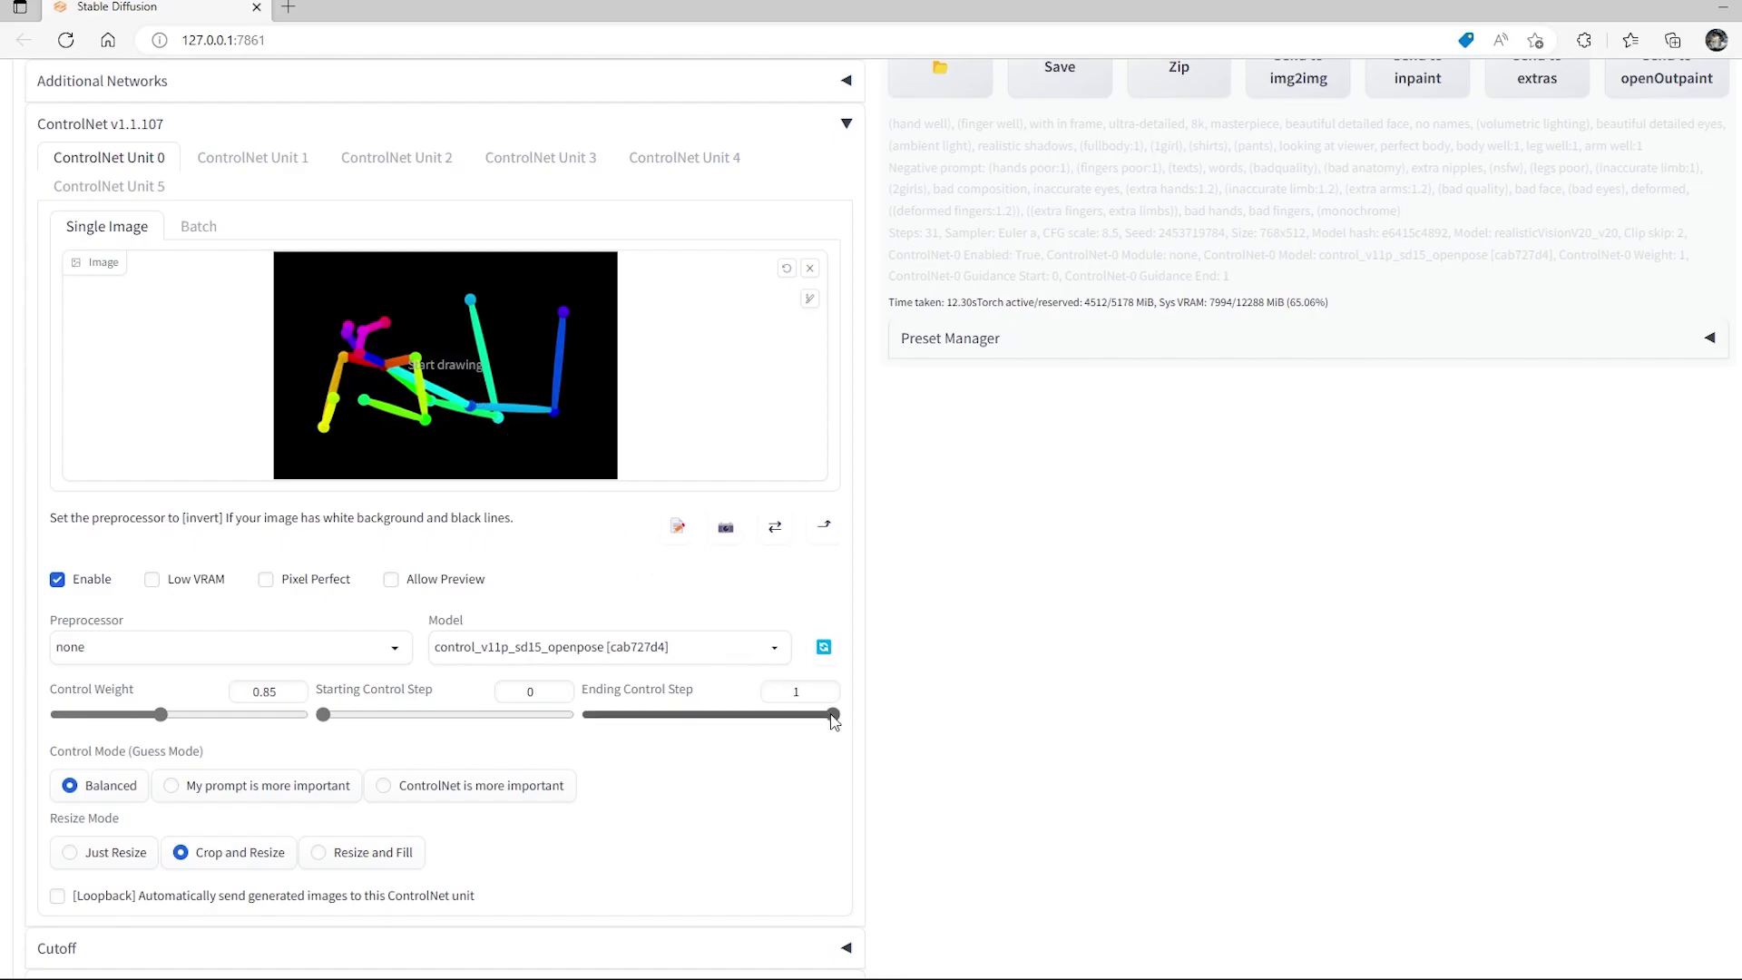
{"action": "left_click_drag", "start_coordinate": [831, 715], "coordinate": [800, 715]}
Add "girl lay down, feet, feet up," at the beginning of the positive prompt.
{"action": "scroll", "coordinate": [632, 536], "scroll_direction": "up", "scroll_amount": 10}
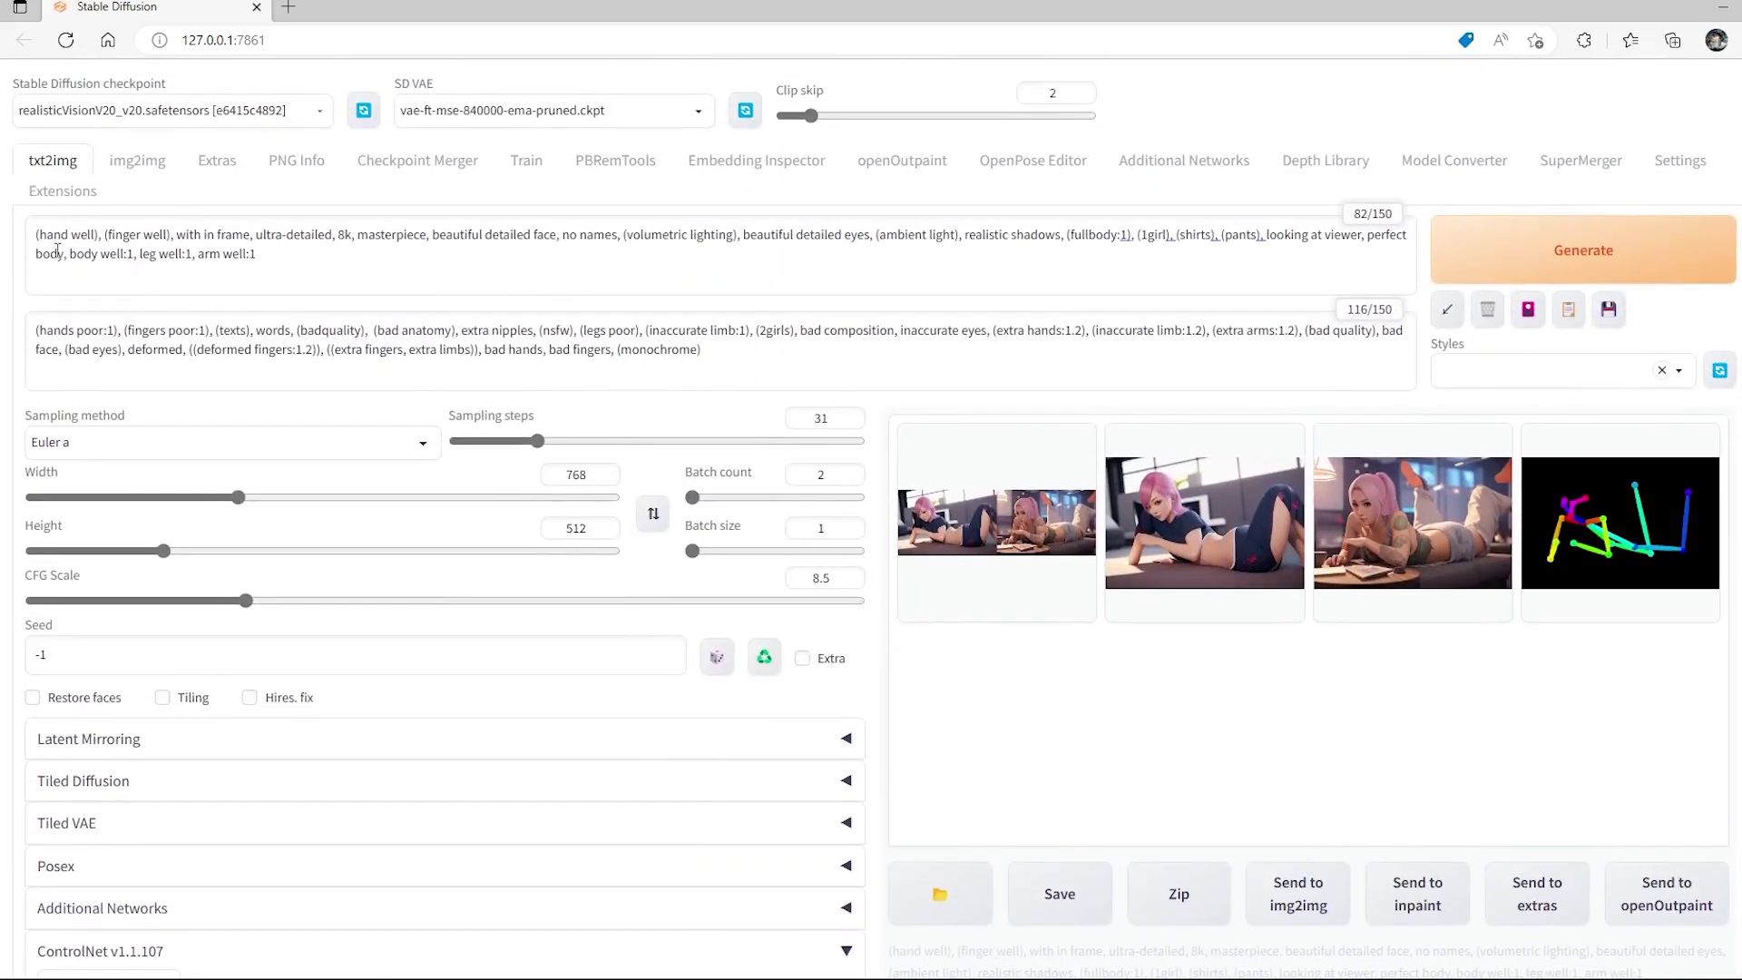
{"action": "left_click", "coordinate": [37, 241]}
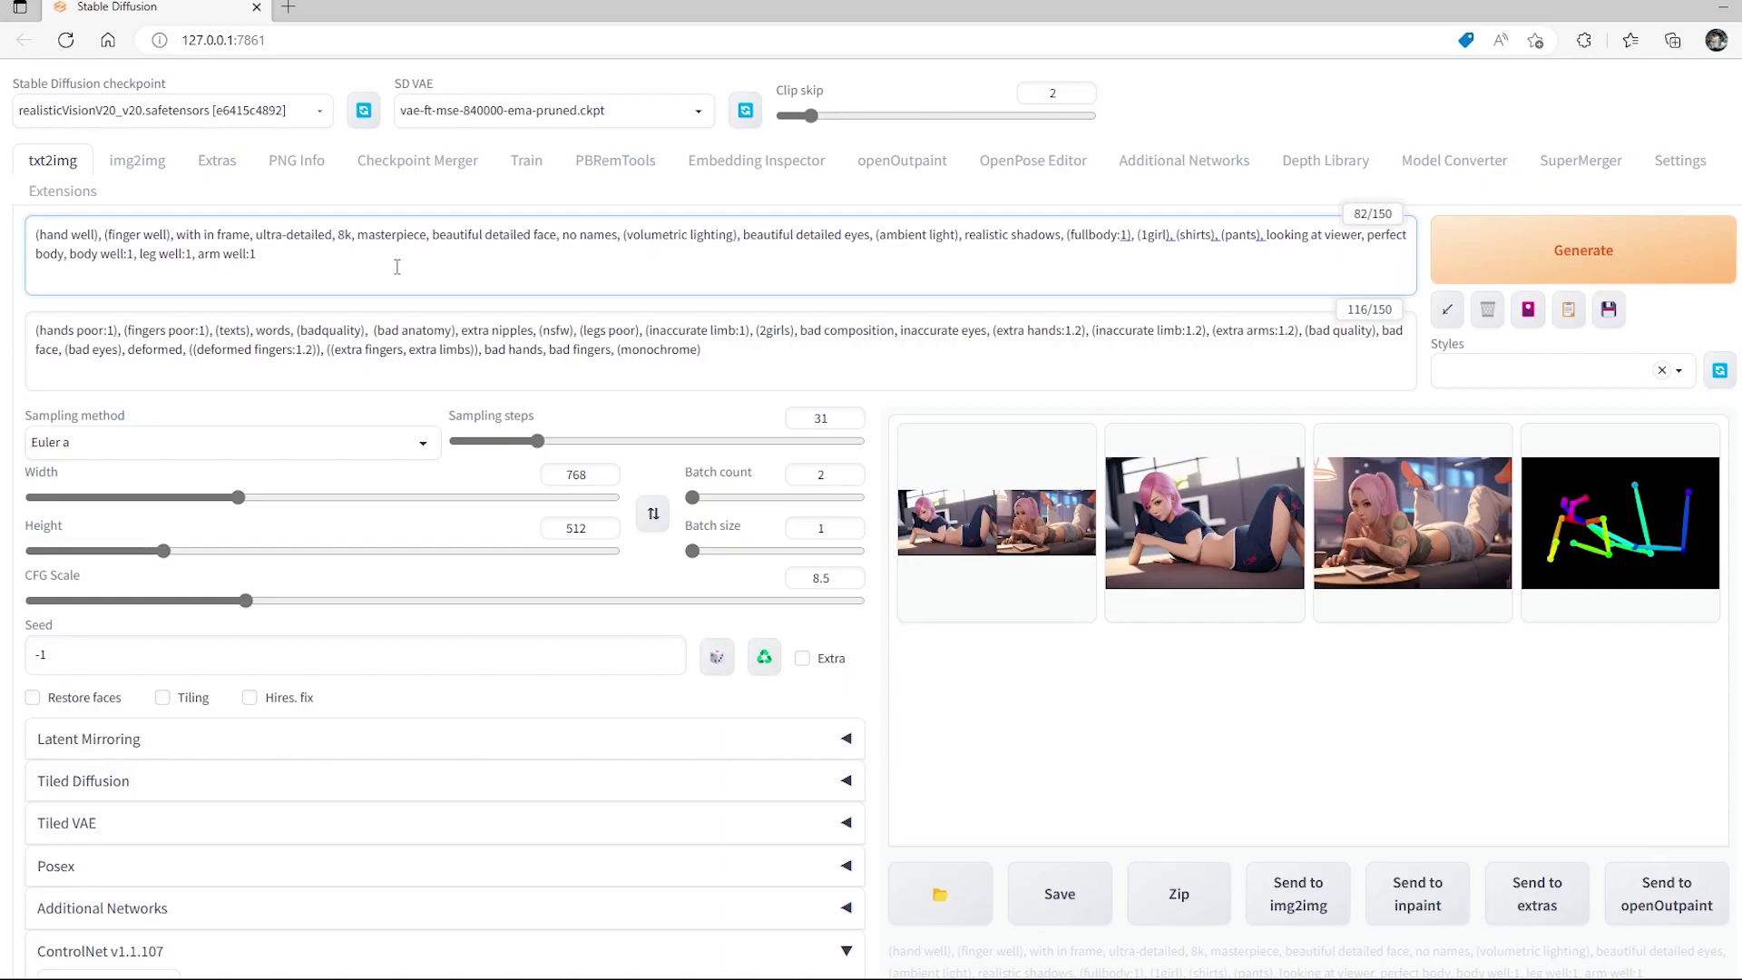
{"action": "type", "text": "lay dow"}
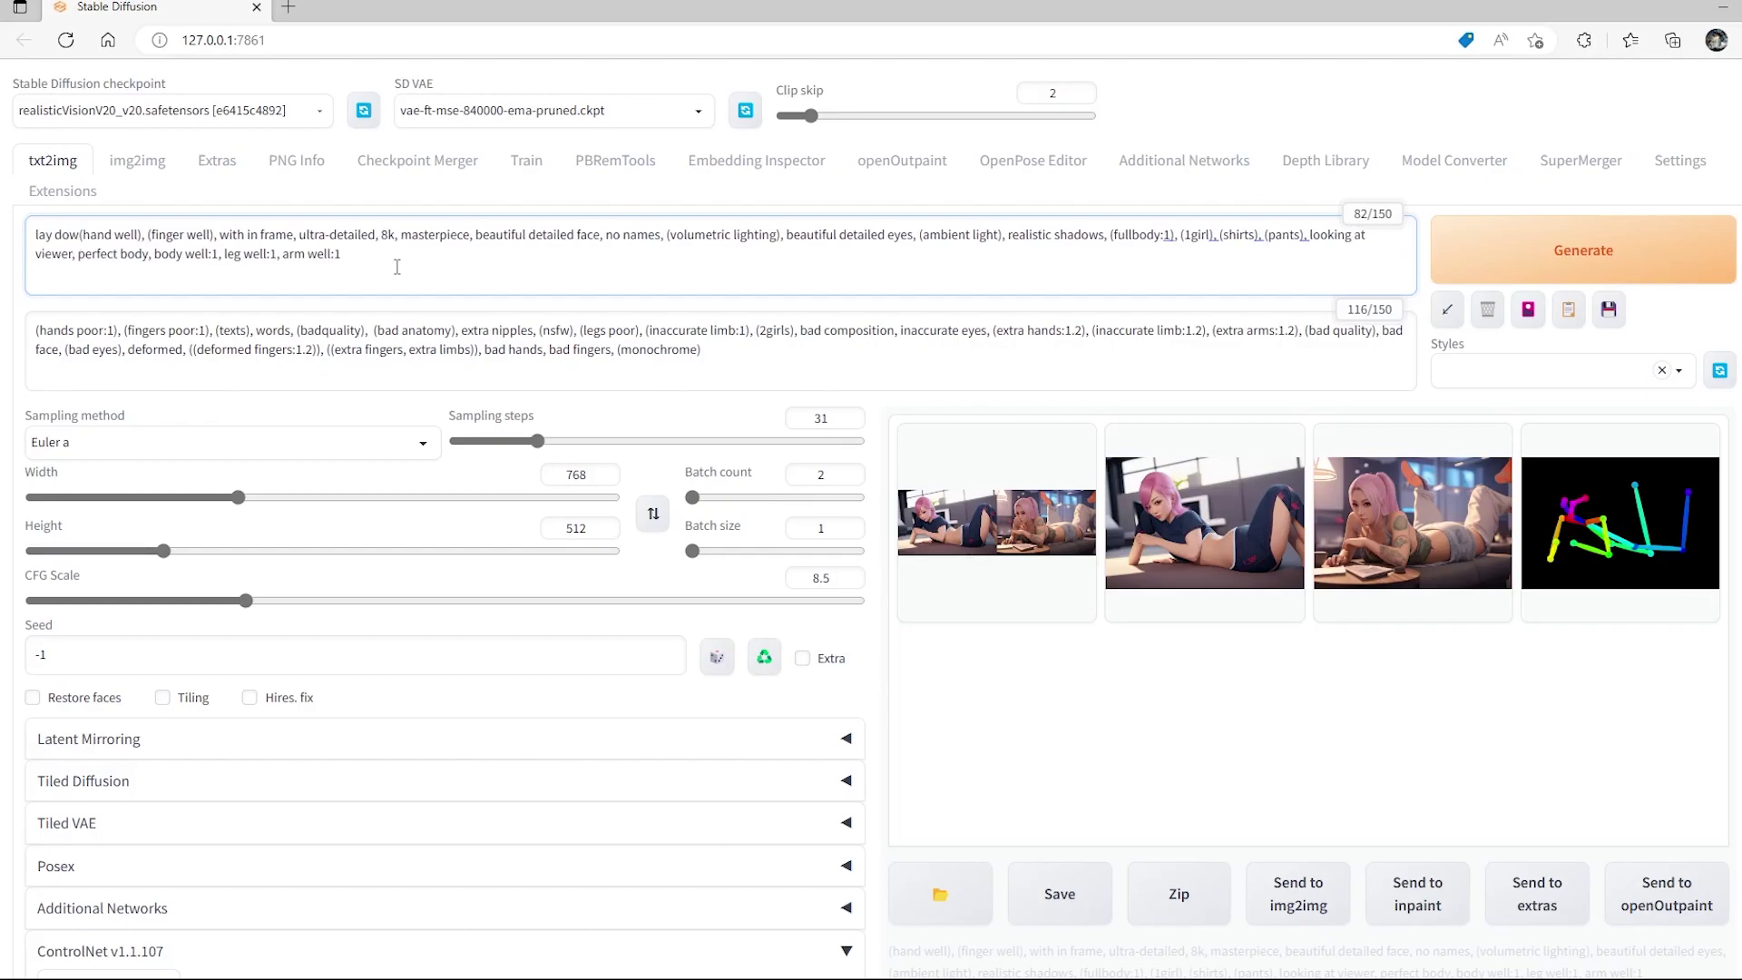
{"action": "type", "text": "n"}
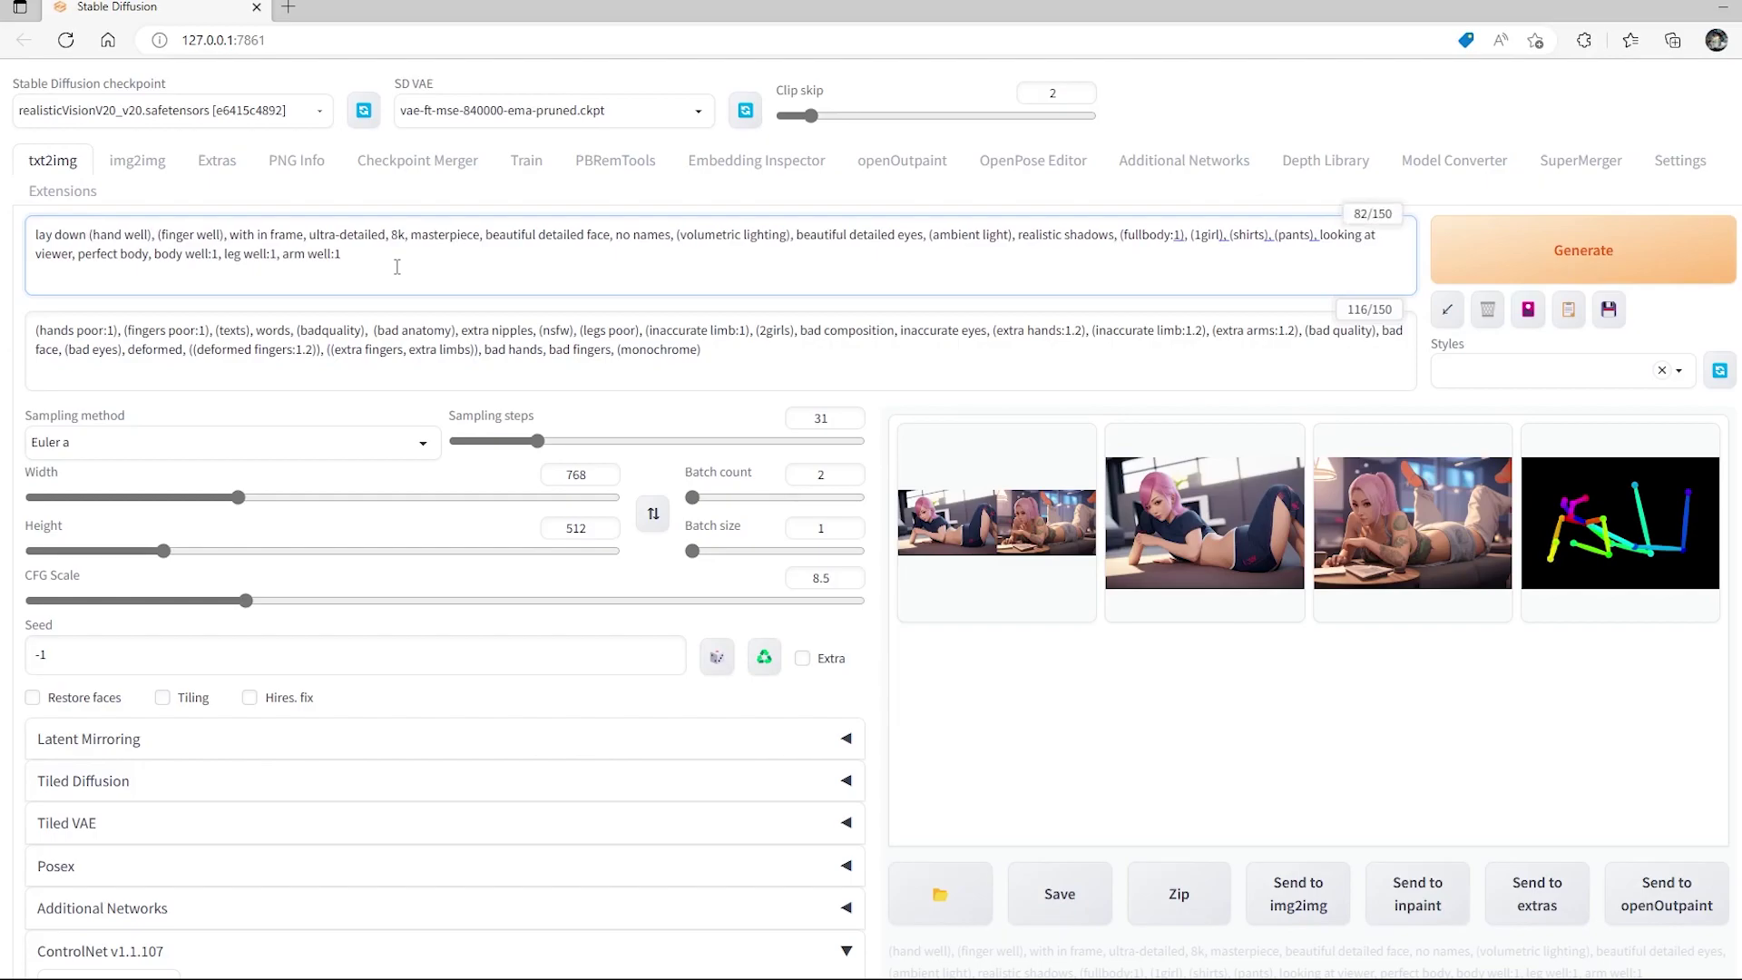
{"action": "type", "text": " girl"}
{"action": "key", "text": "BackSpace"}
{"action": "key", "text": "BackSpace"}
{"action": "key", "text": "BackSpace"}
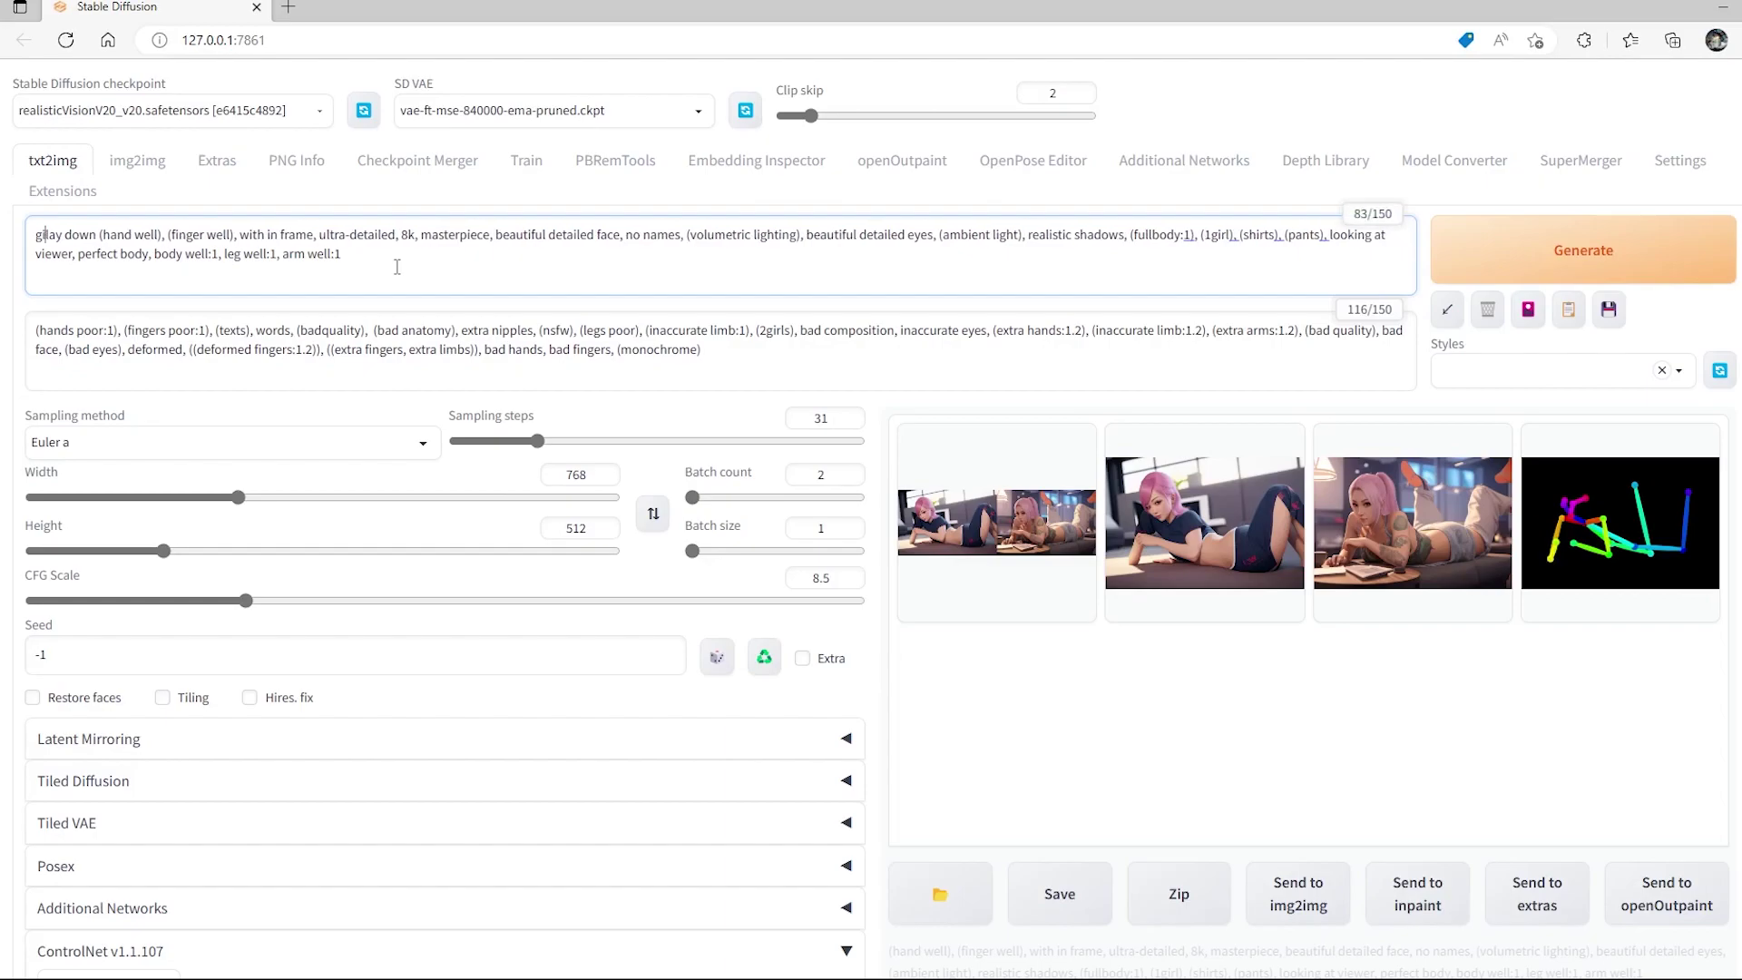
{"action": "type", "text": "irl lay down"}
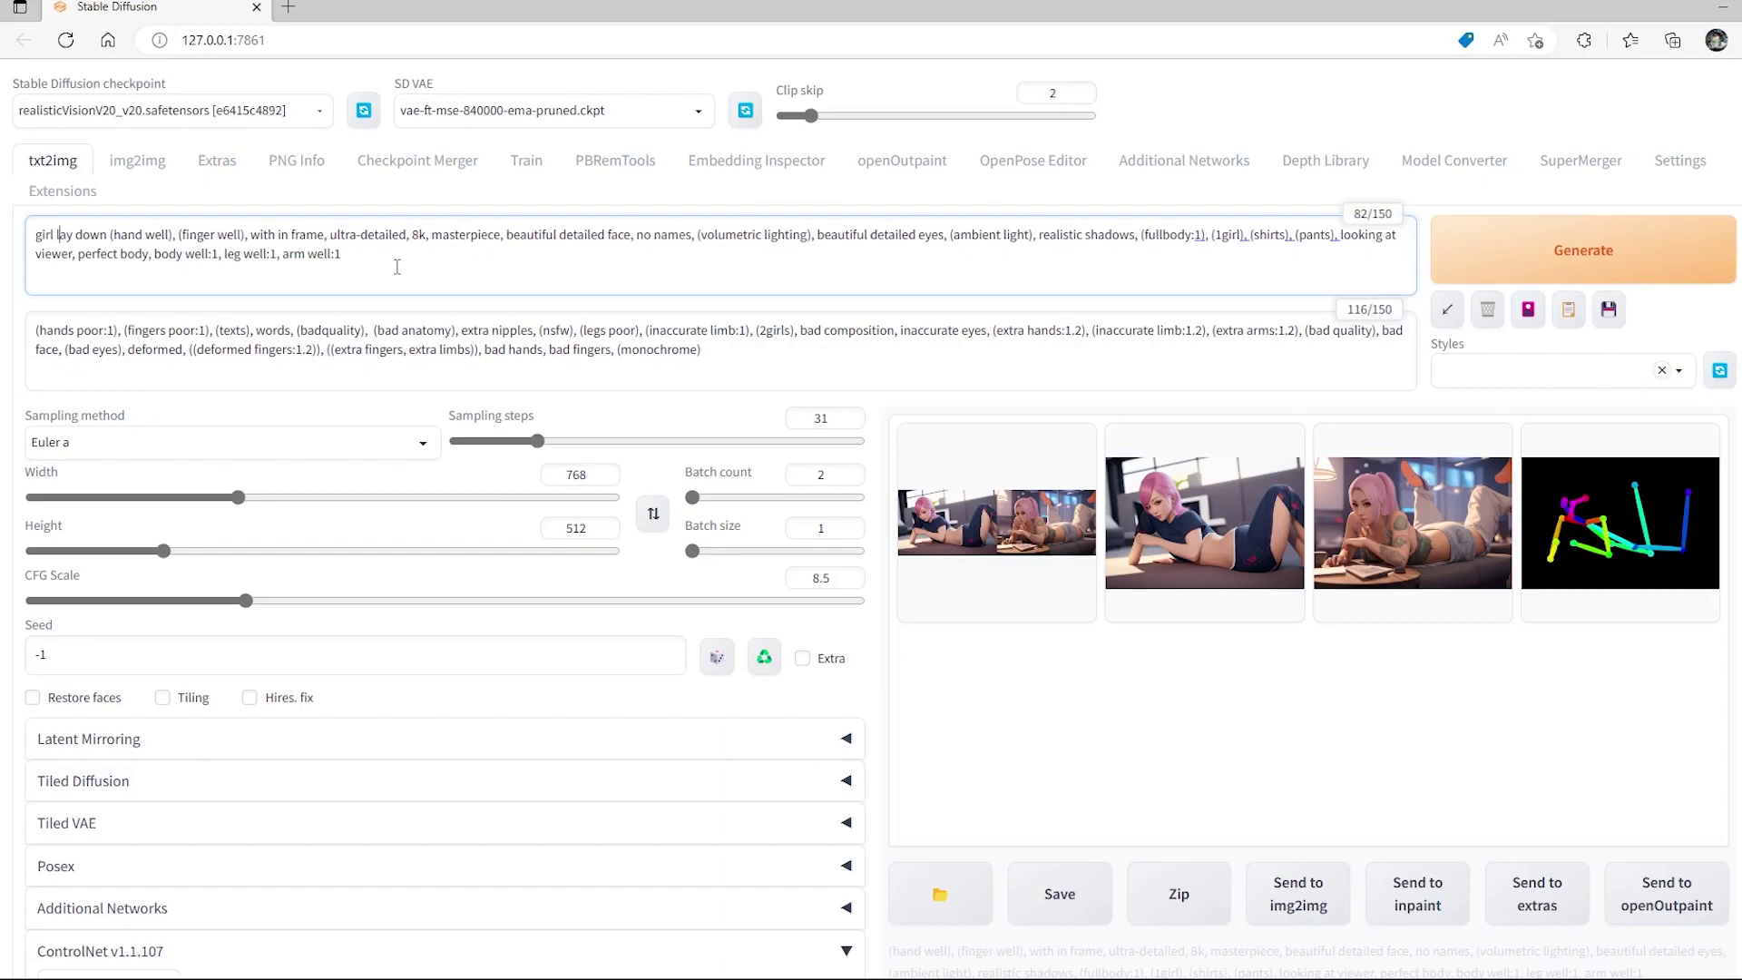
{"action": "type", "text": ", feet, feet "}
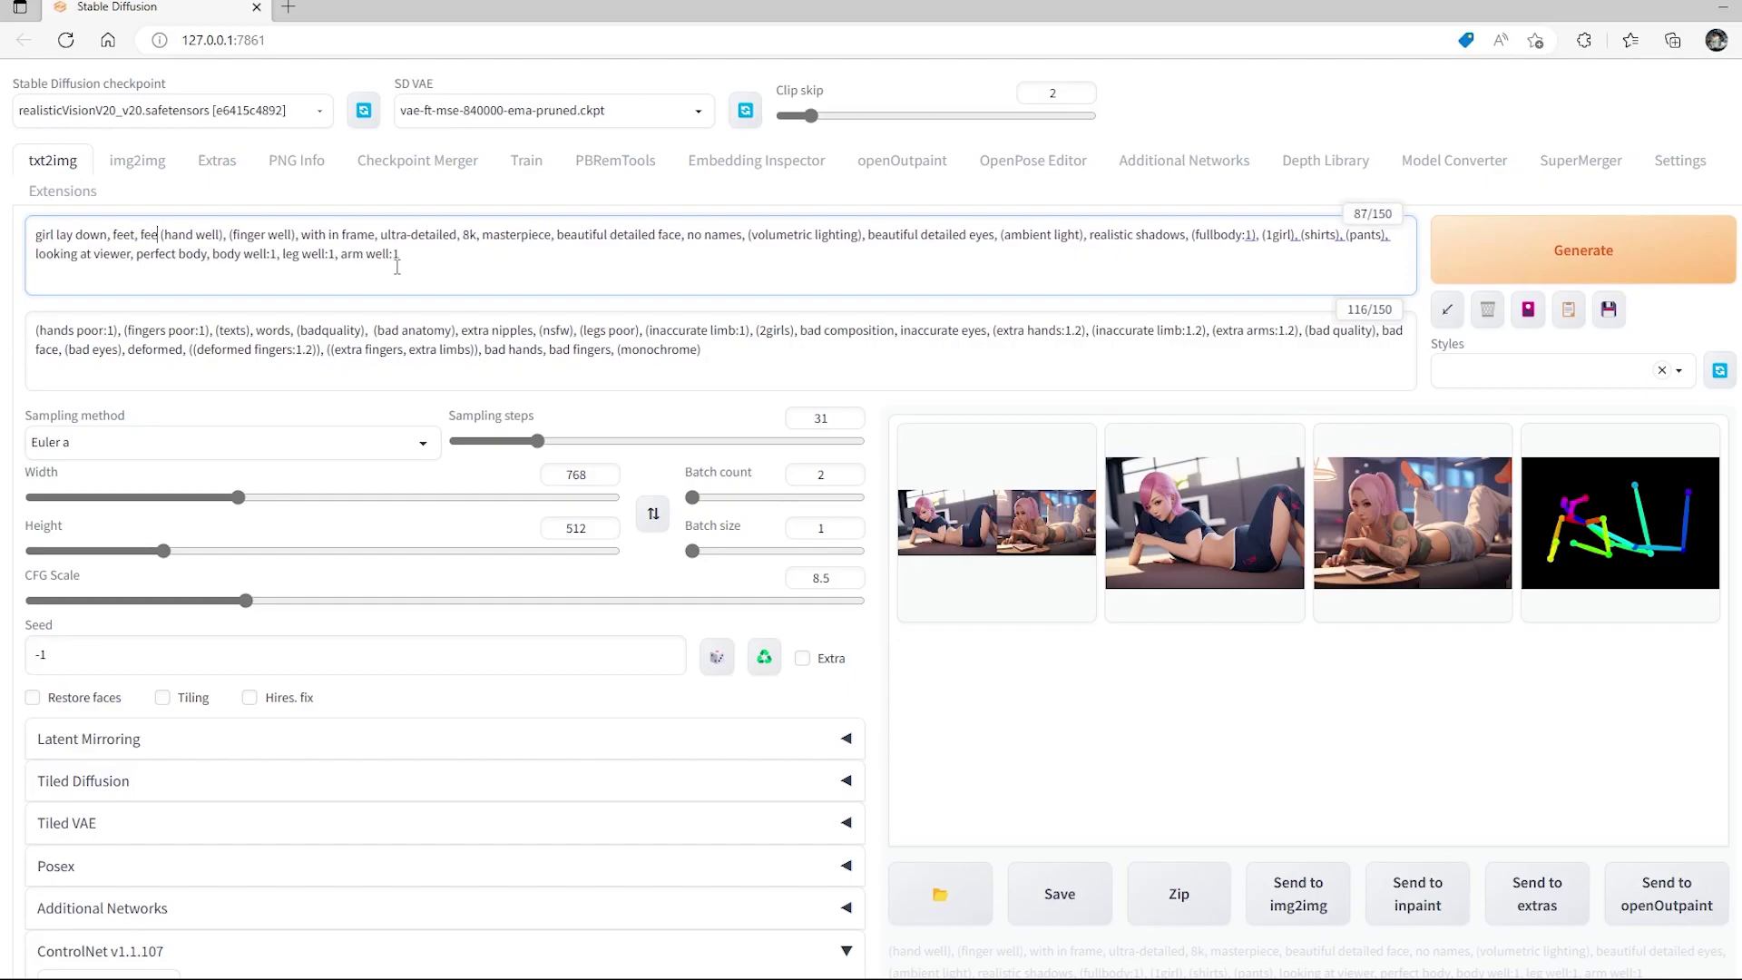
{"action": "type", "text": "up"}
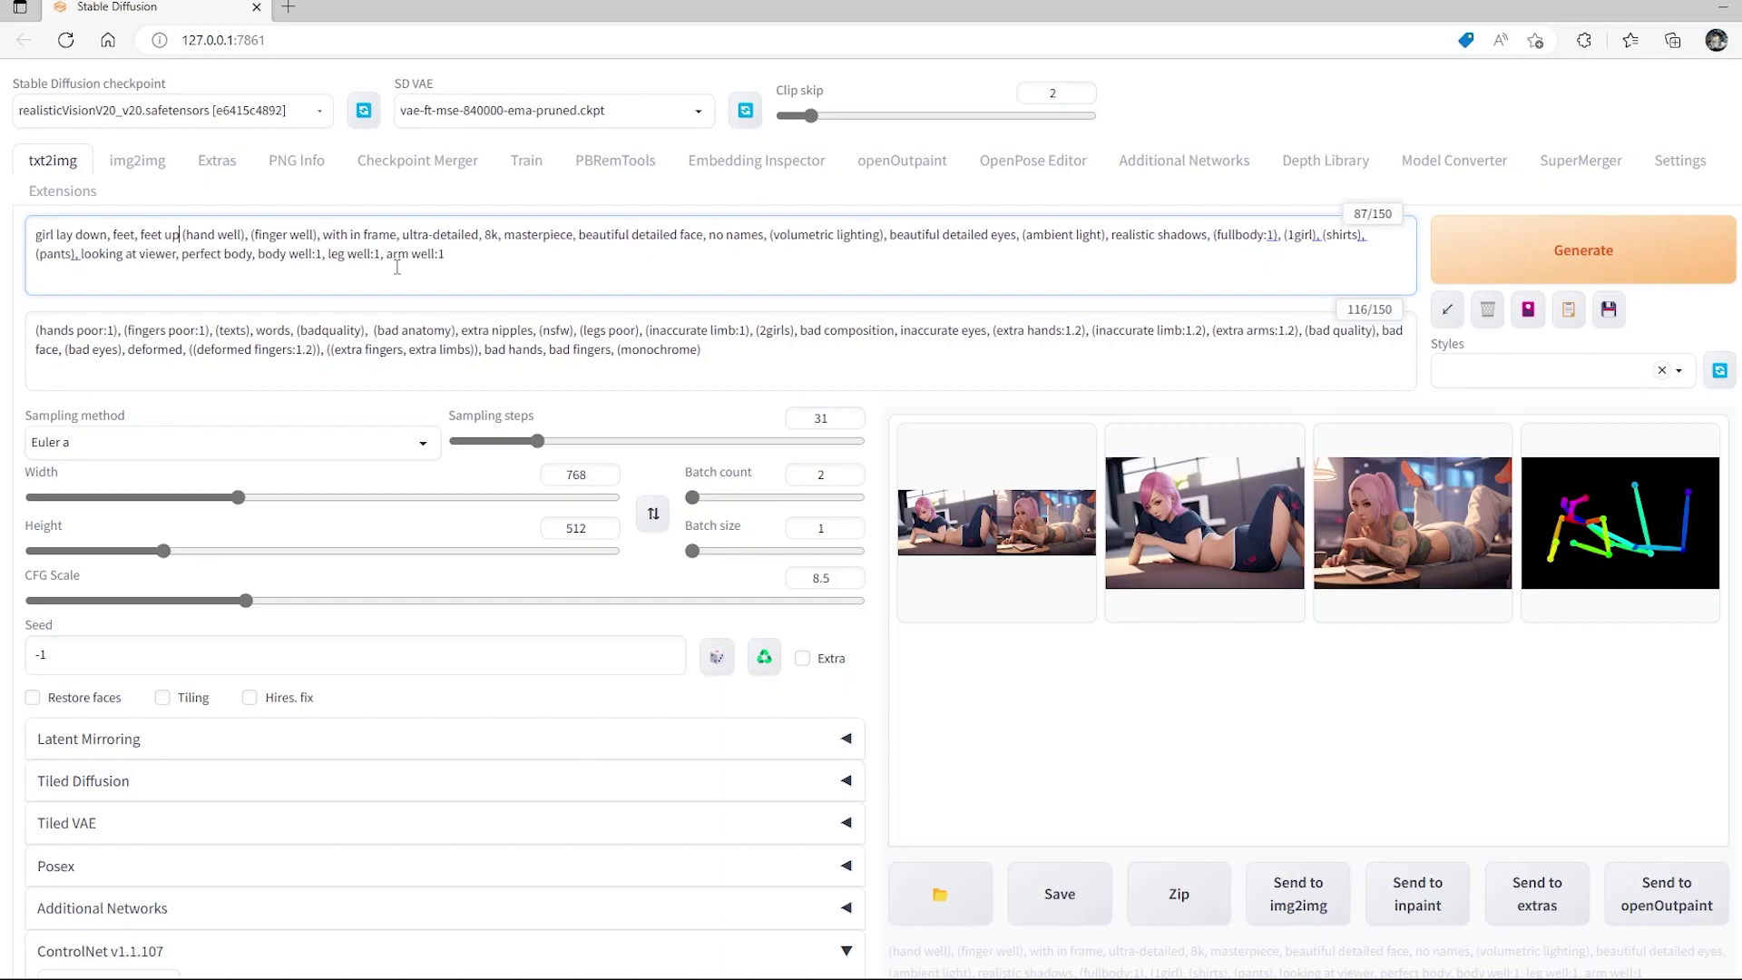
{"action": "type", "text": ","}
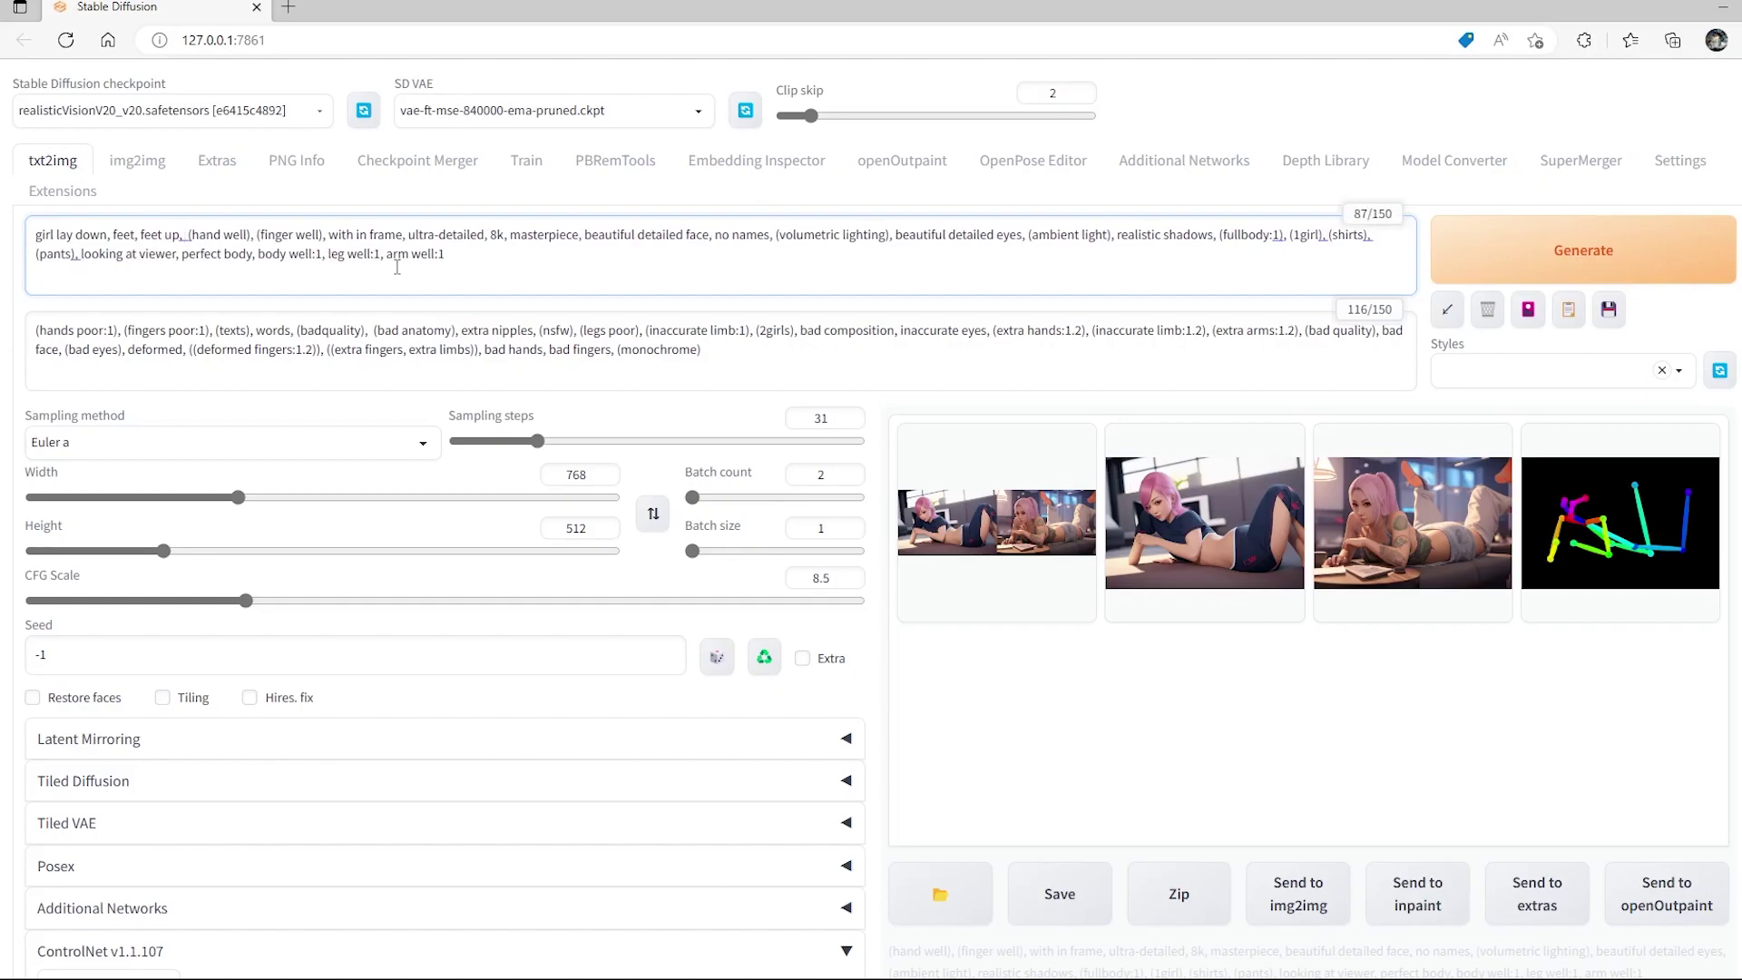
{"action": "key", "text": "BackSpace"}
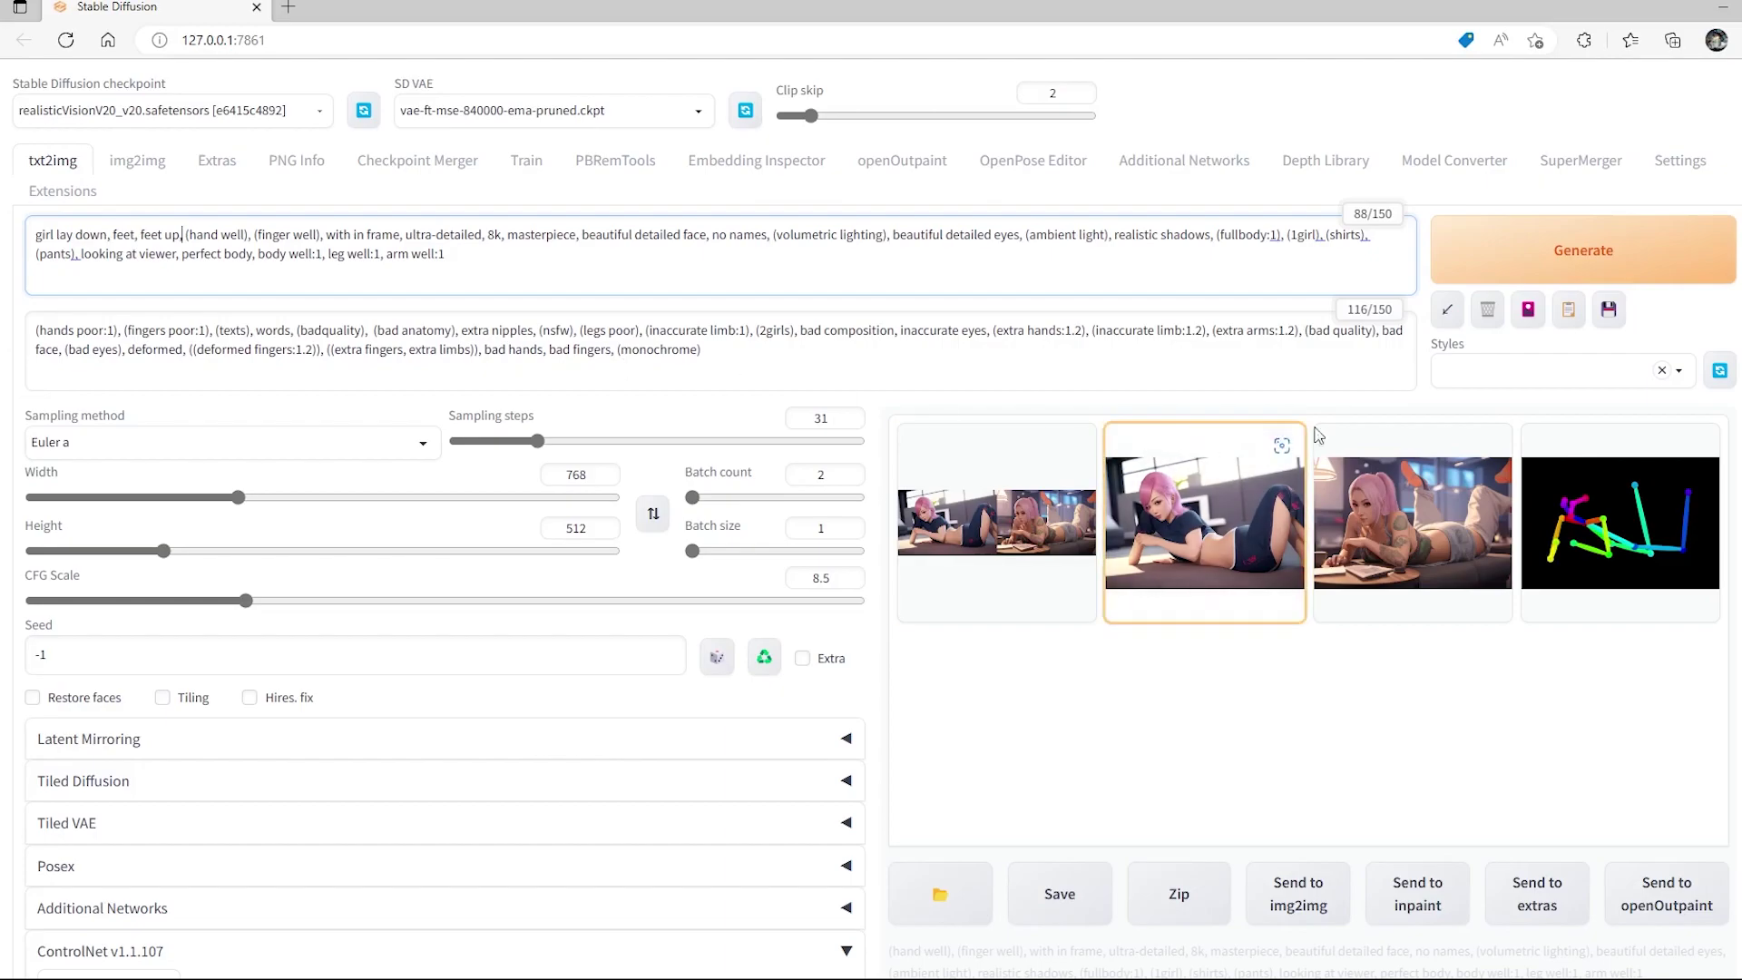
Generate new images from the extended prompt and enlarge the first individual result.
{"action": "left_click", "coordinate": [1547, 257]}
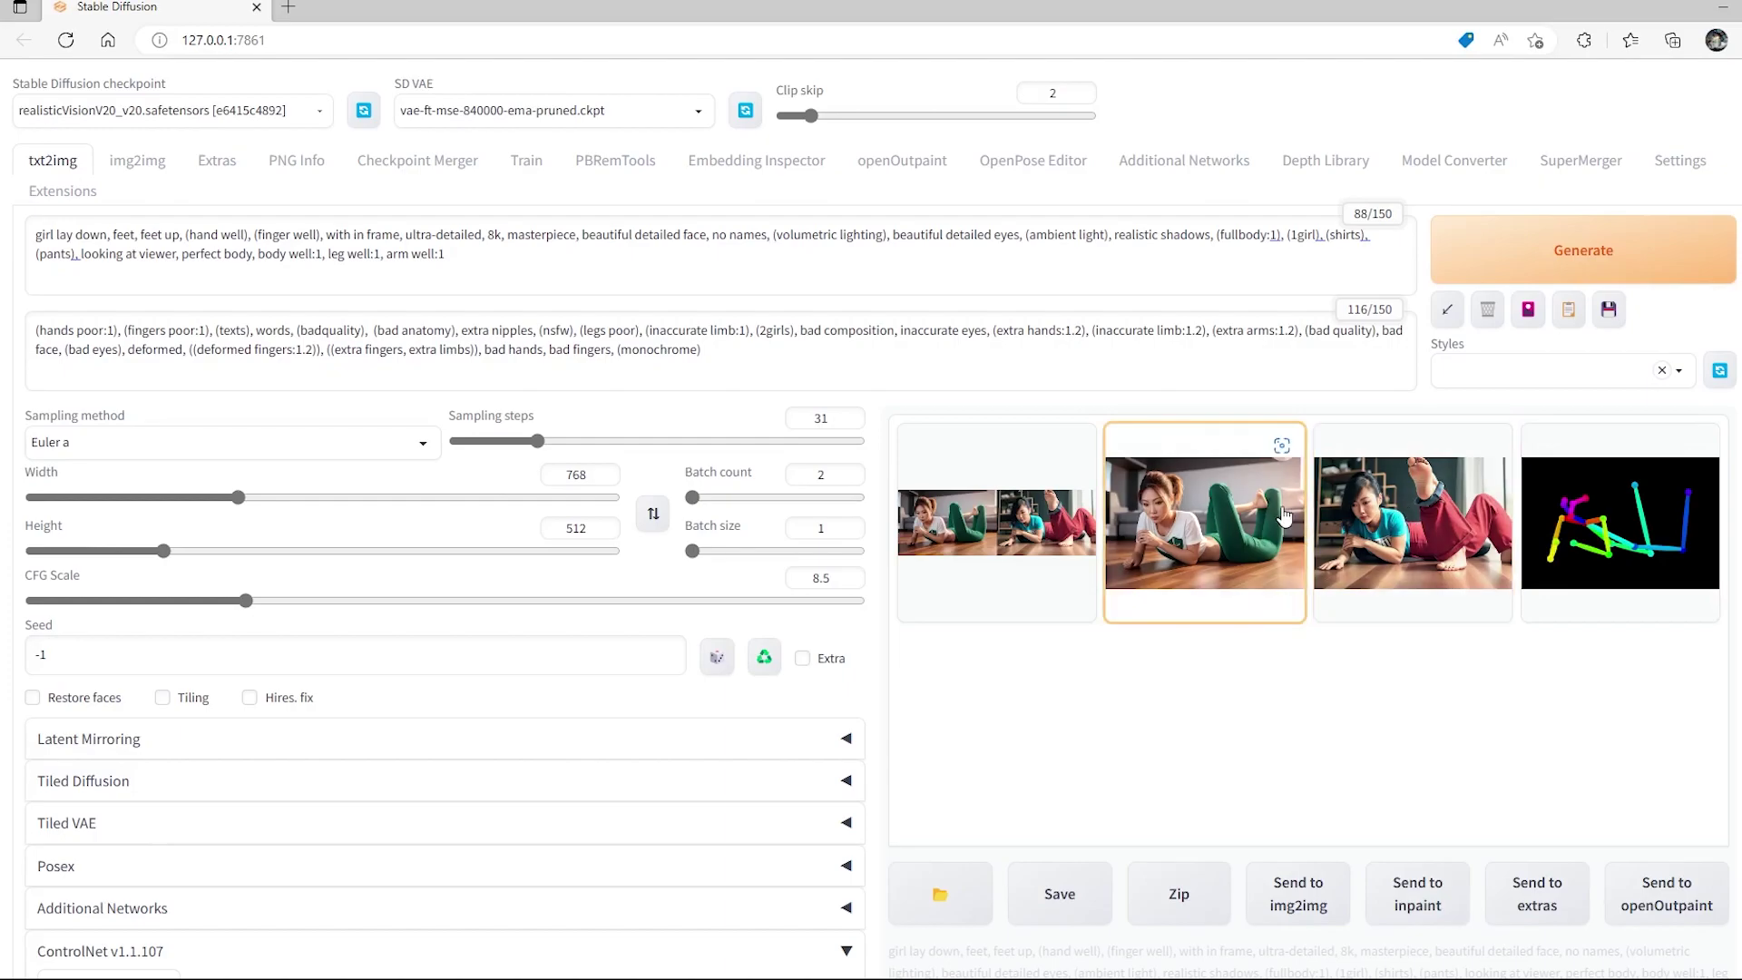
{"action": "left_click", "coordinate": [1240, 537]}
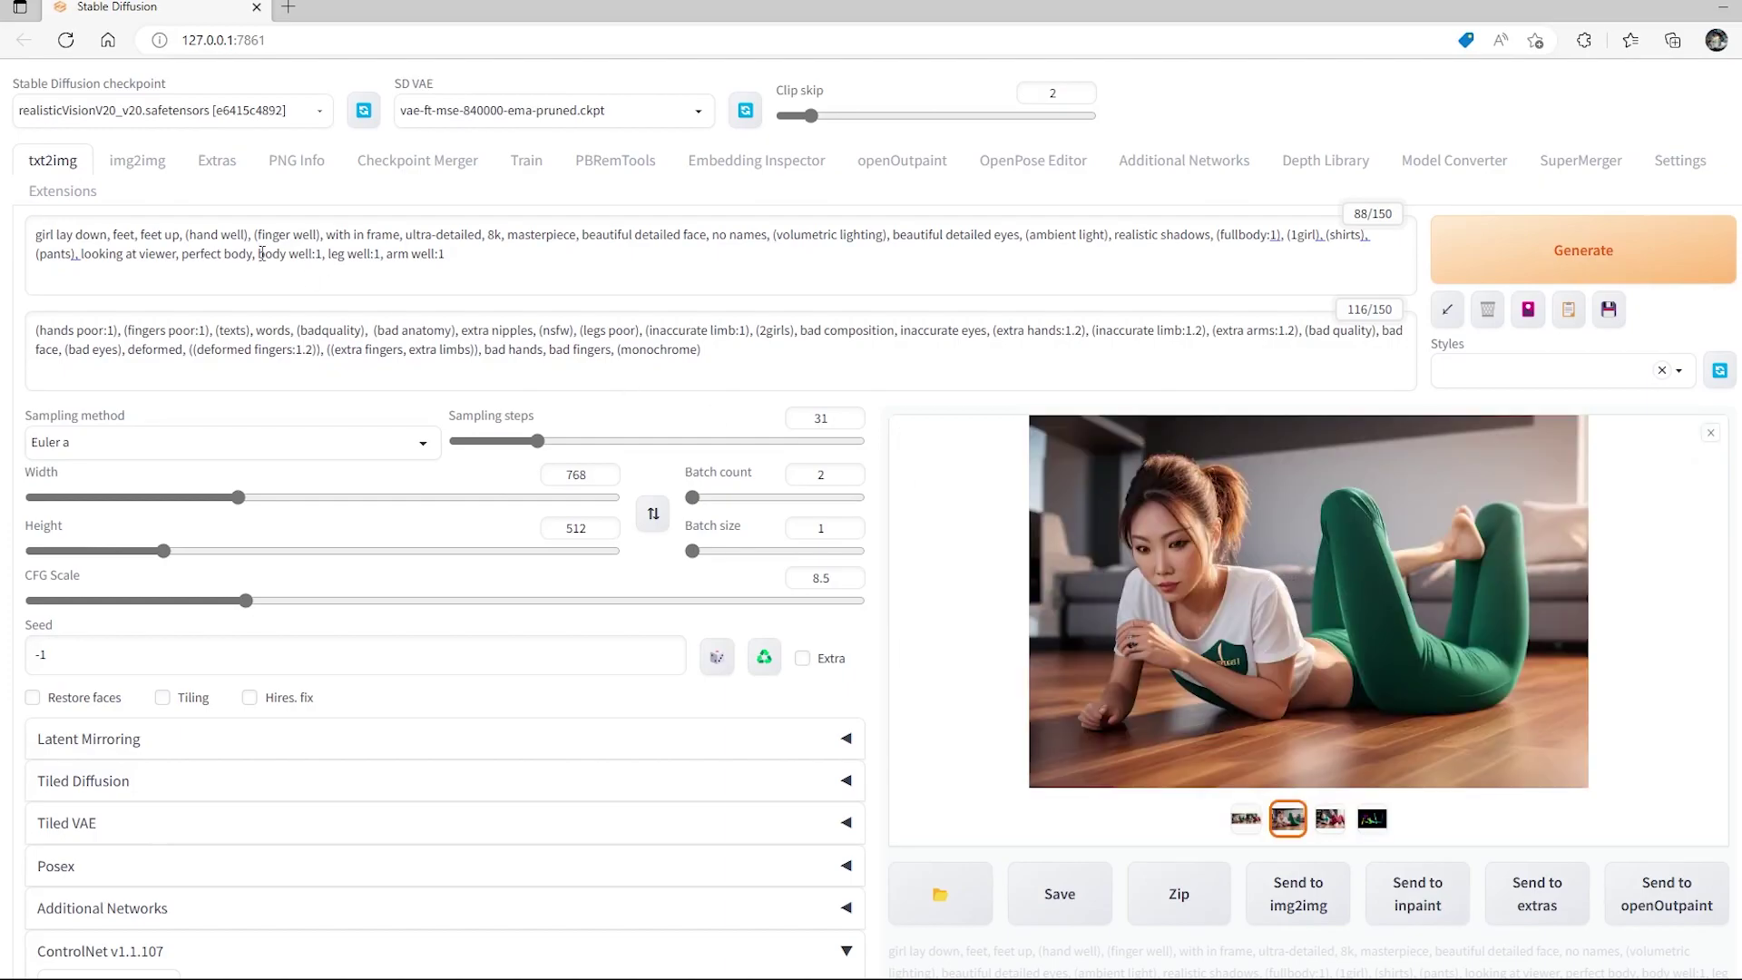
Enclose "girl lay down" in parentheses in the positive prompt to emphasize it.
{"action": "left_click", "coordinate": [36, 234]}
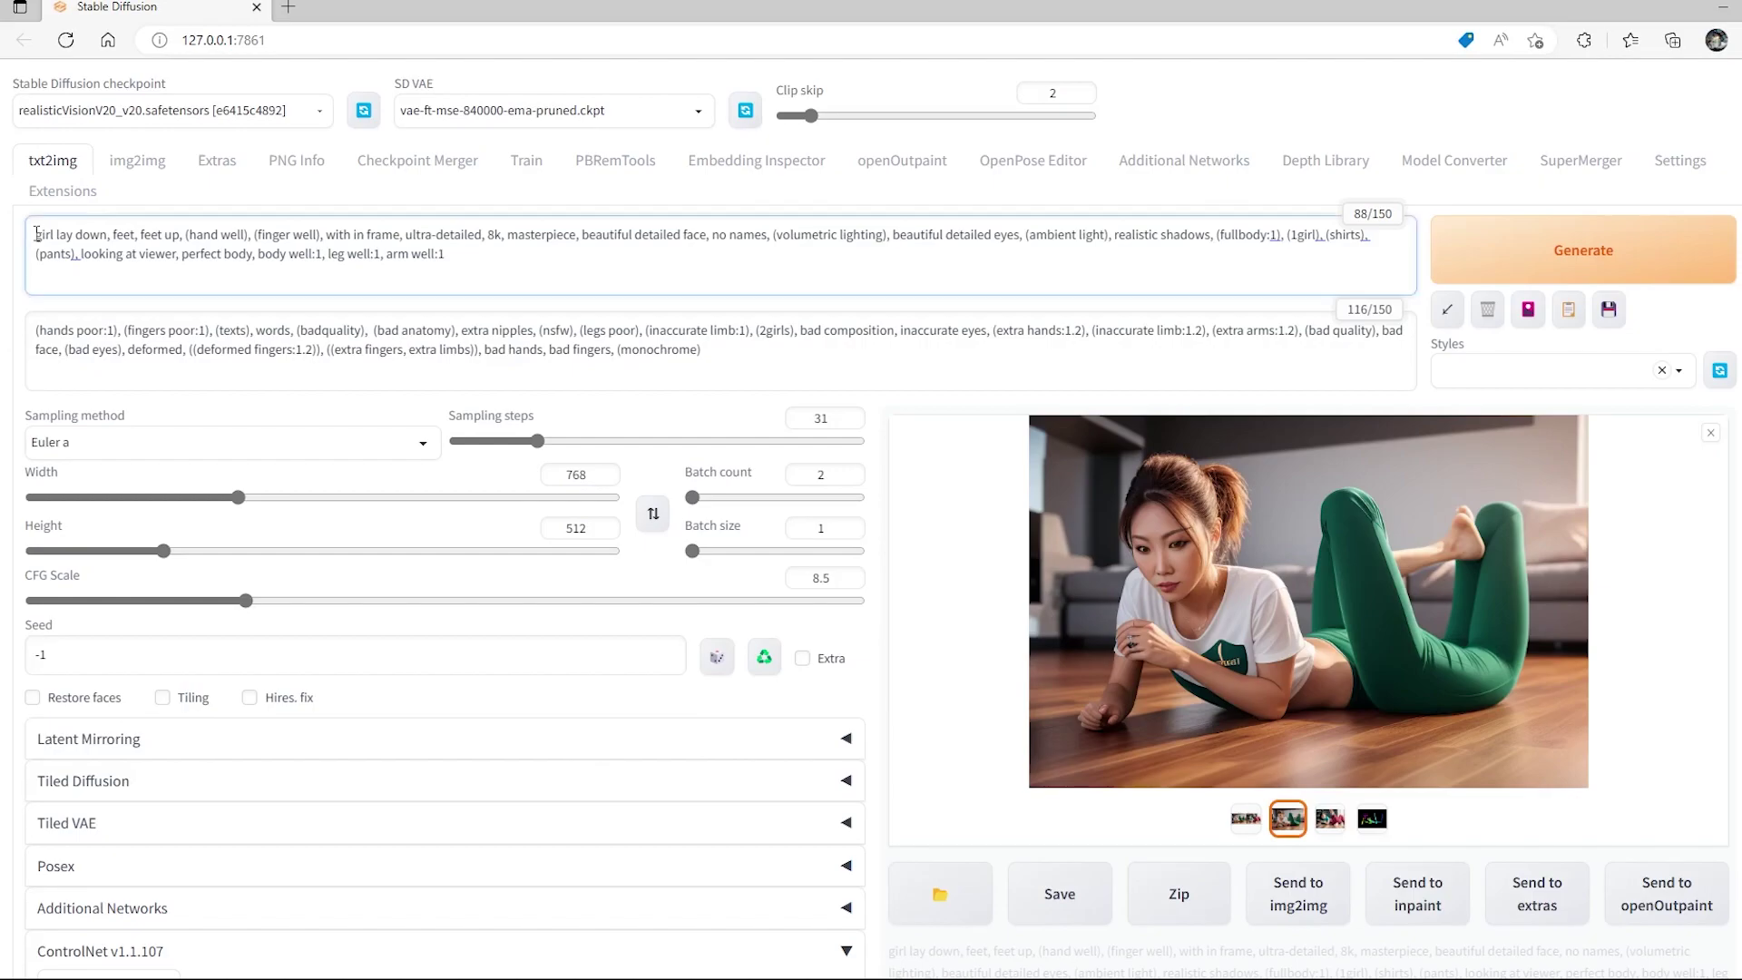
{"action": "type", "text": "("}
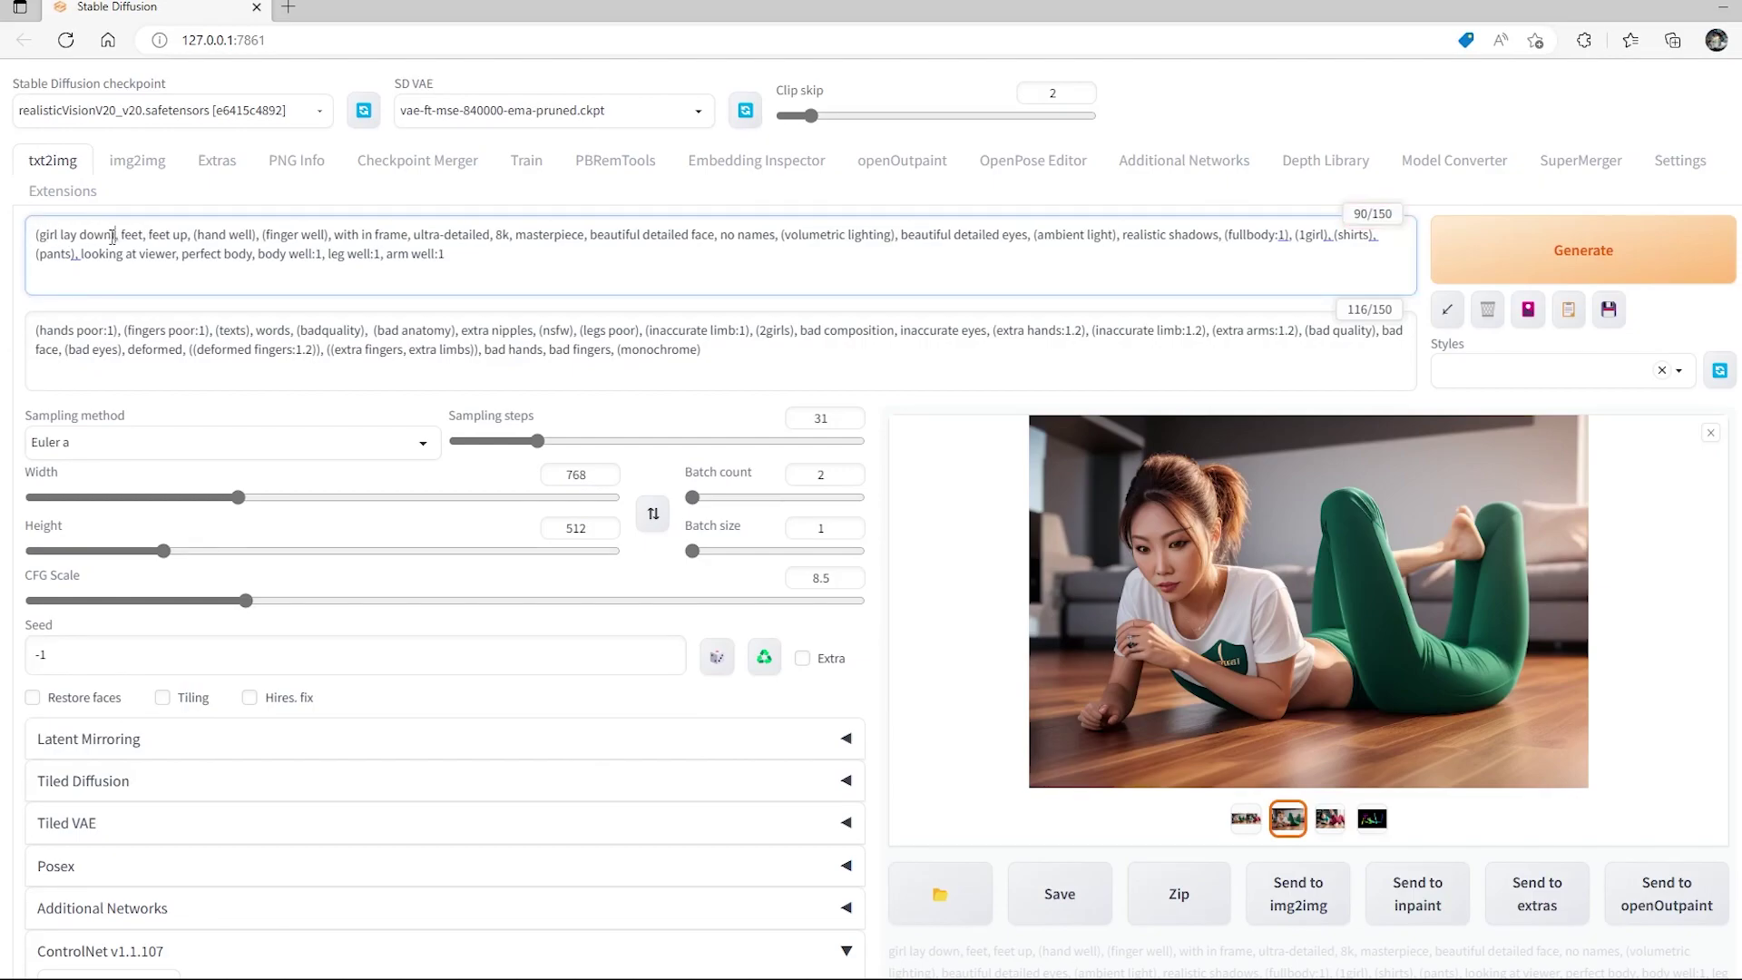
Set ControlNet Unit 0's ending control step to 0.27 and its control weight to 0.9.
{"action": "scroll", "coordinate": [673, 517], "scroll_direction": "down", "scroll_amount": 12}
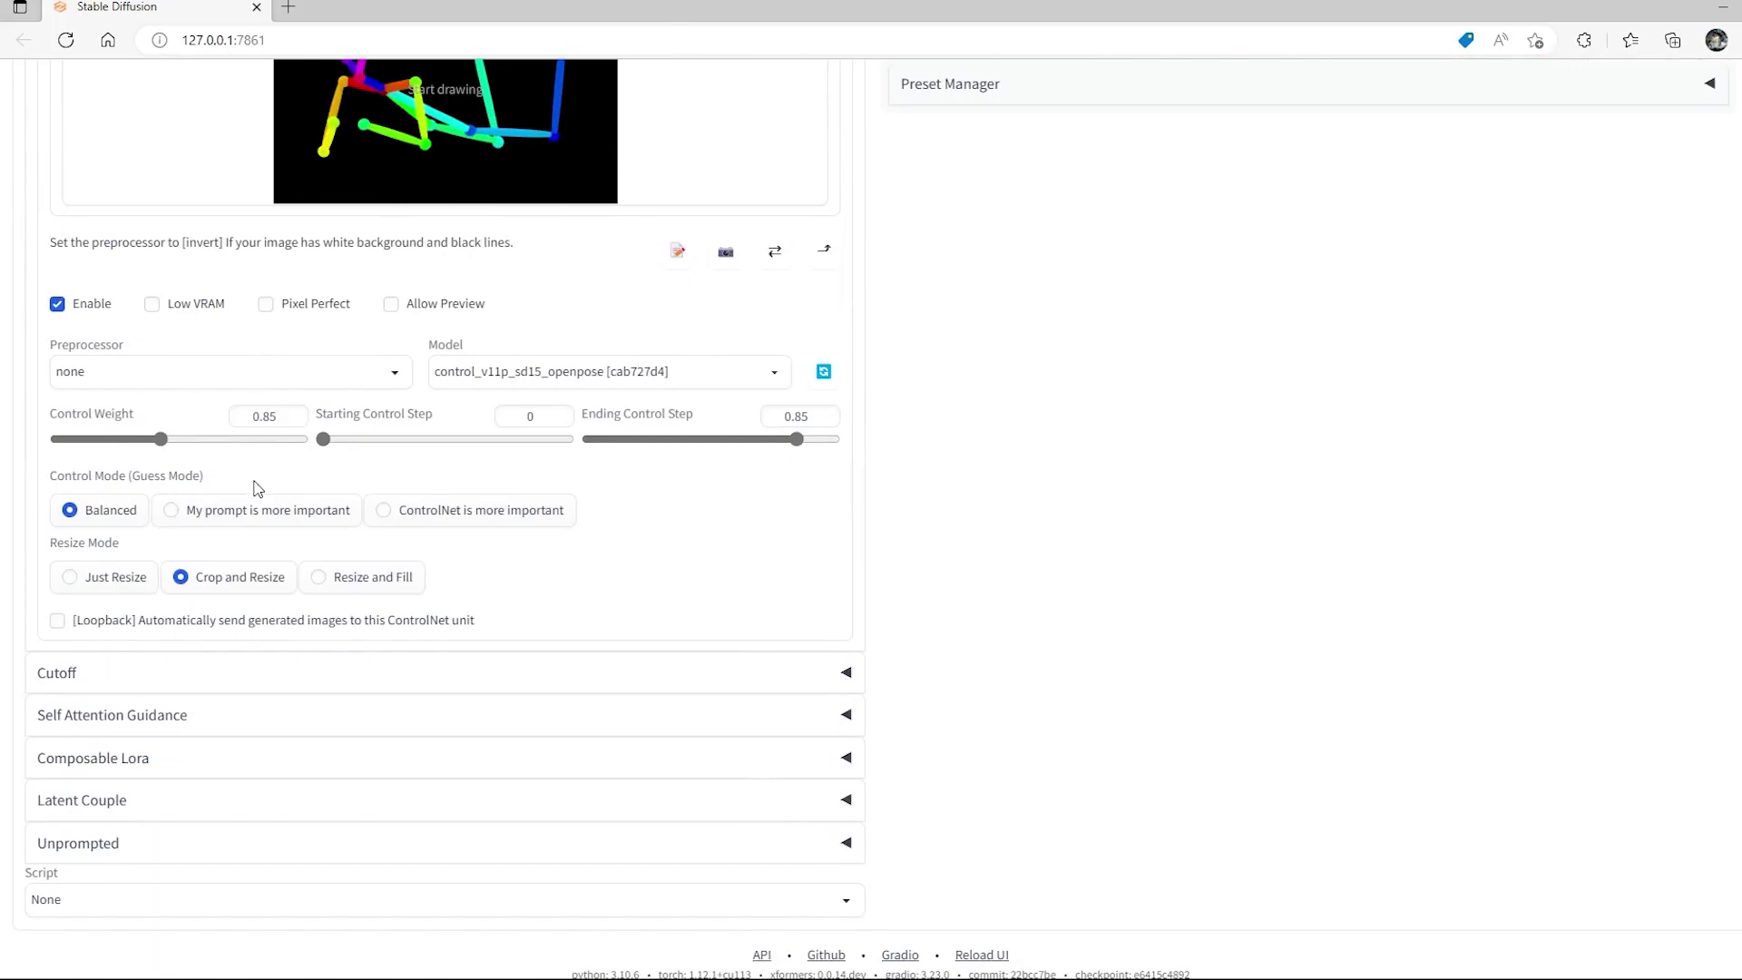
{"action": "left_click_drag", "start_coordinate": [798, 440], "coordinate": [656, 447]}
{"action": "left_click_drag", "start_coordinate": [164, 443], "coordinate": [170, 445]}
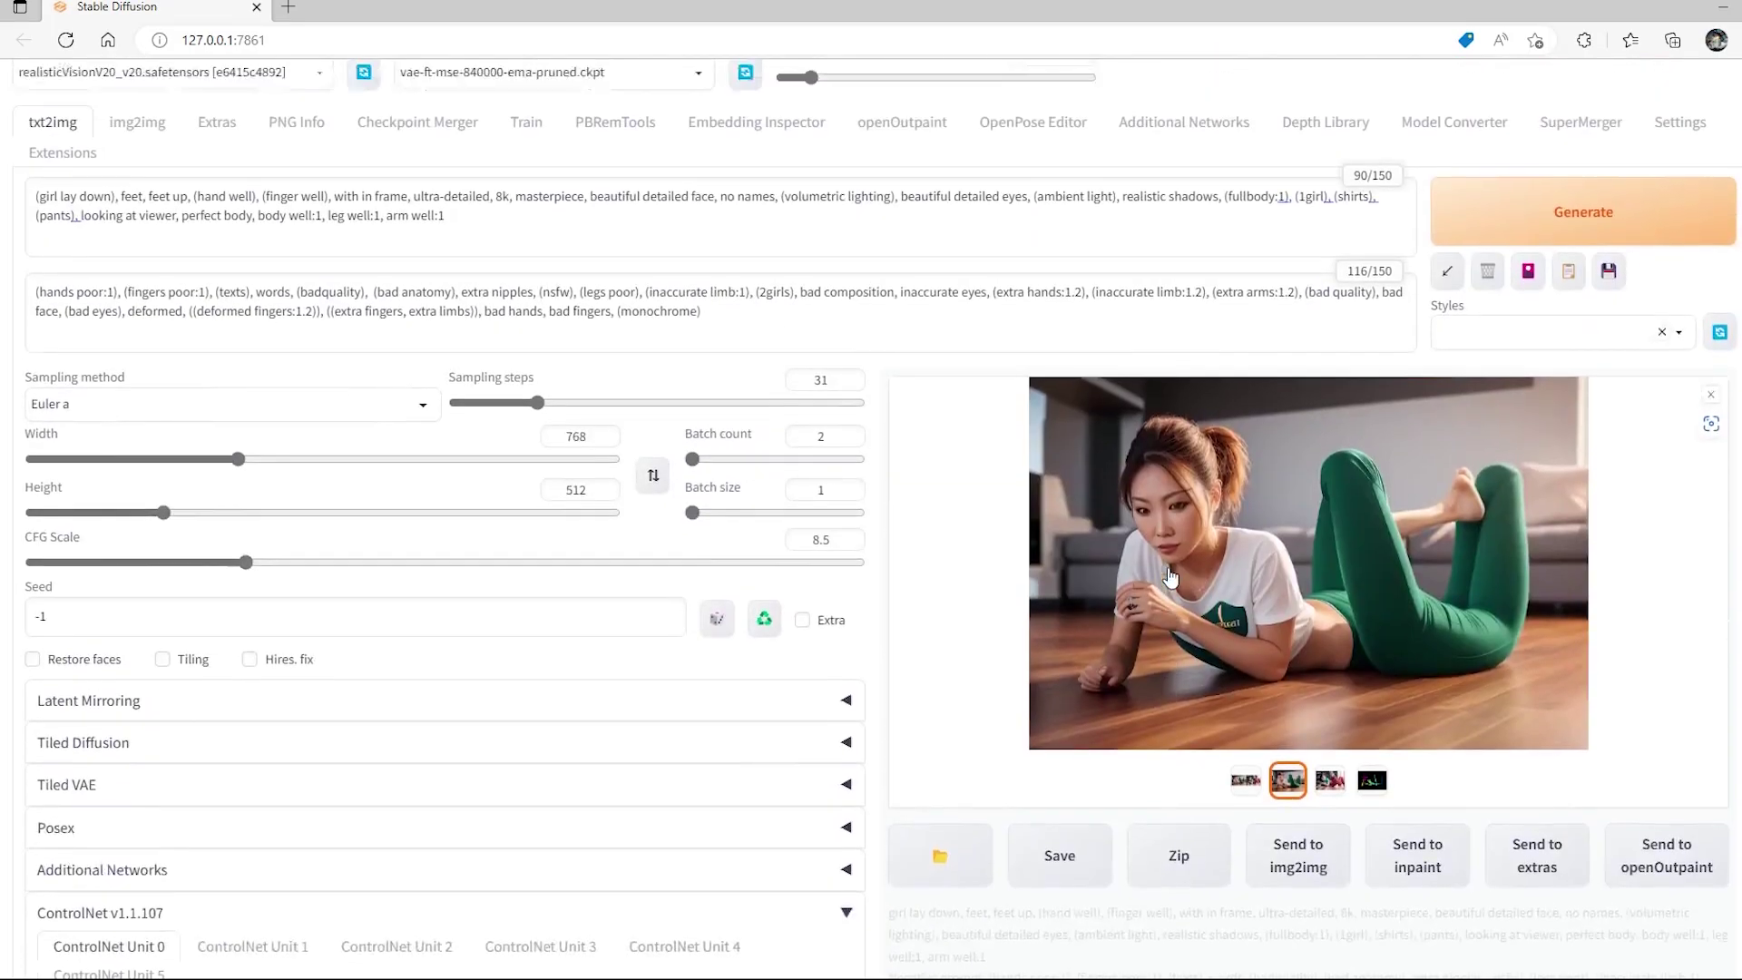
Generate another batch of images with the emphasized prompt and the adjusted ControlNet settings.
{"action": "scroll", "coordinate": [1170, 577], "scroll_direction": "up", "scroll_amount": 1}
{"action": "key", "text": "ctrl+Return"}
{"action": "left_click", "coordinate": [1711, 464]}
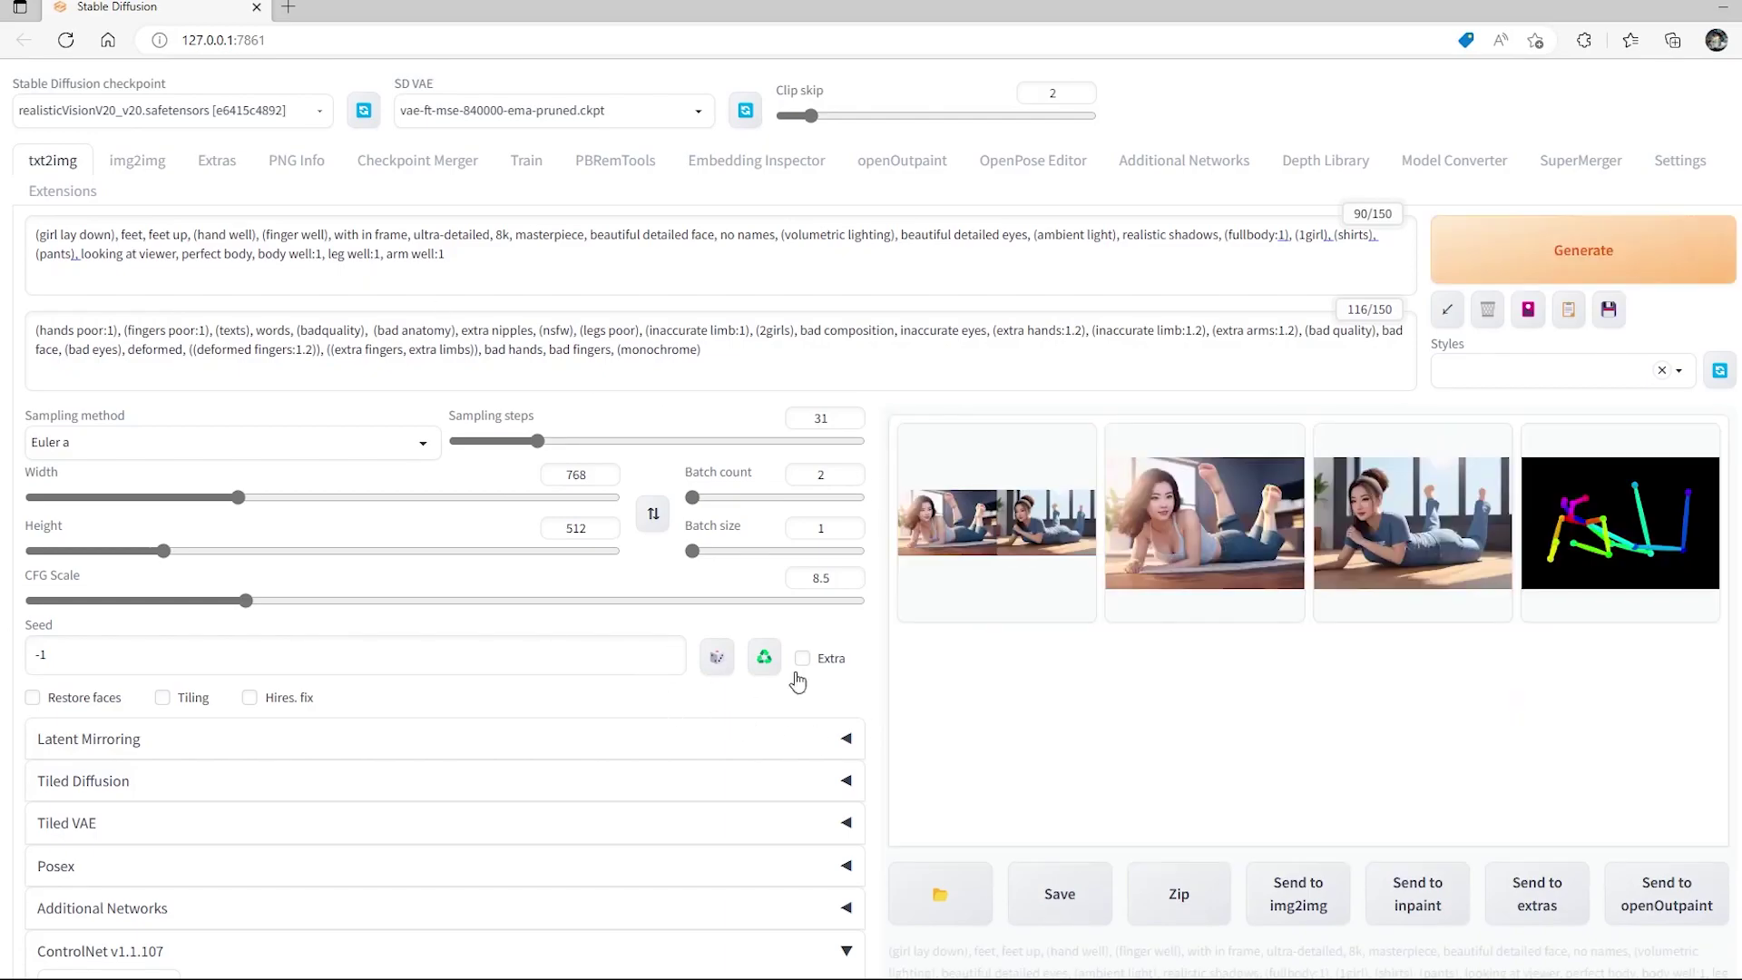
Review ControlNet Unit 0's settings and compare the enlarged generated images with the OpenPose skeleton.
{"action": "scroll", "coordinate": [736, 632], "scroll_direction": "down", "scroll_amount": 8}
{"action": "scroll", "coordinate": [736, 632], "scroll_direction": "down", "scroll_amount": 2}
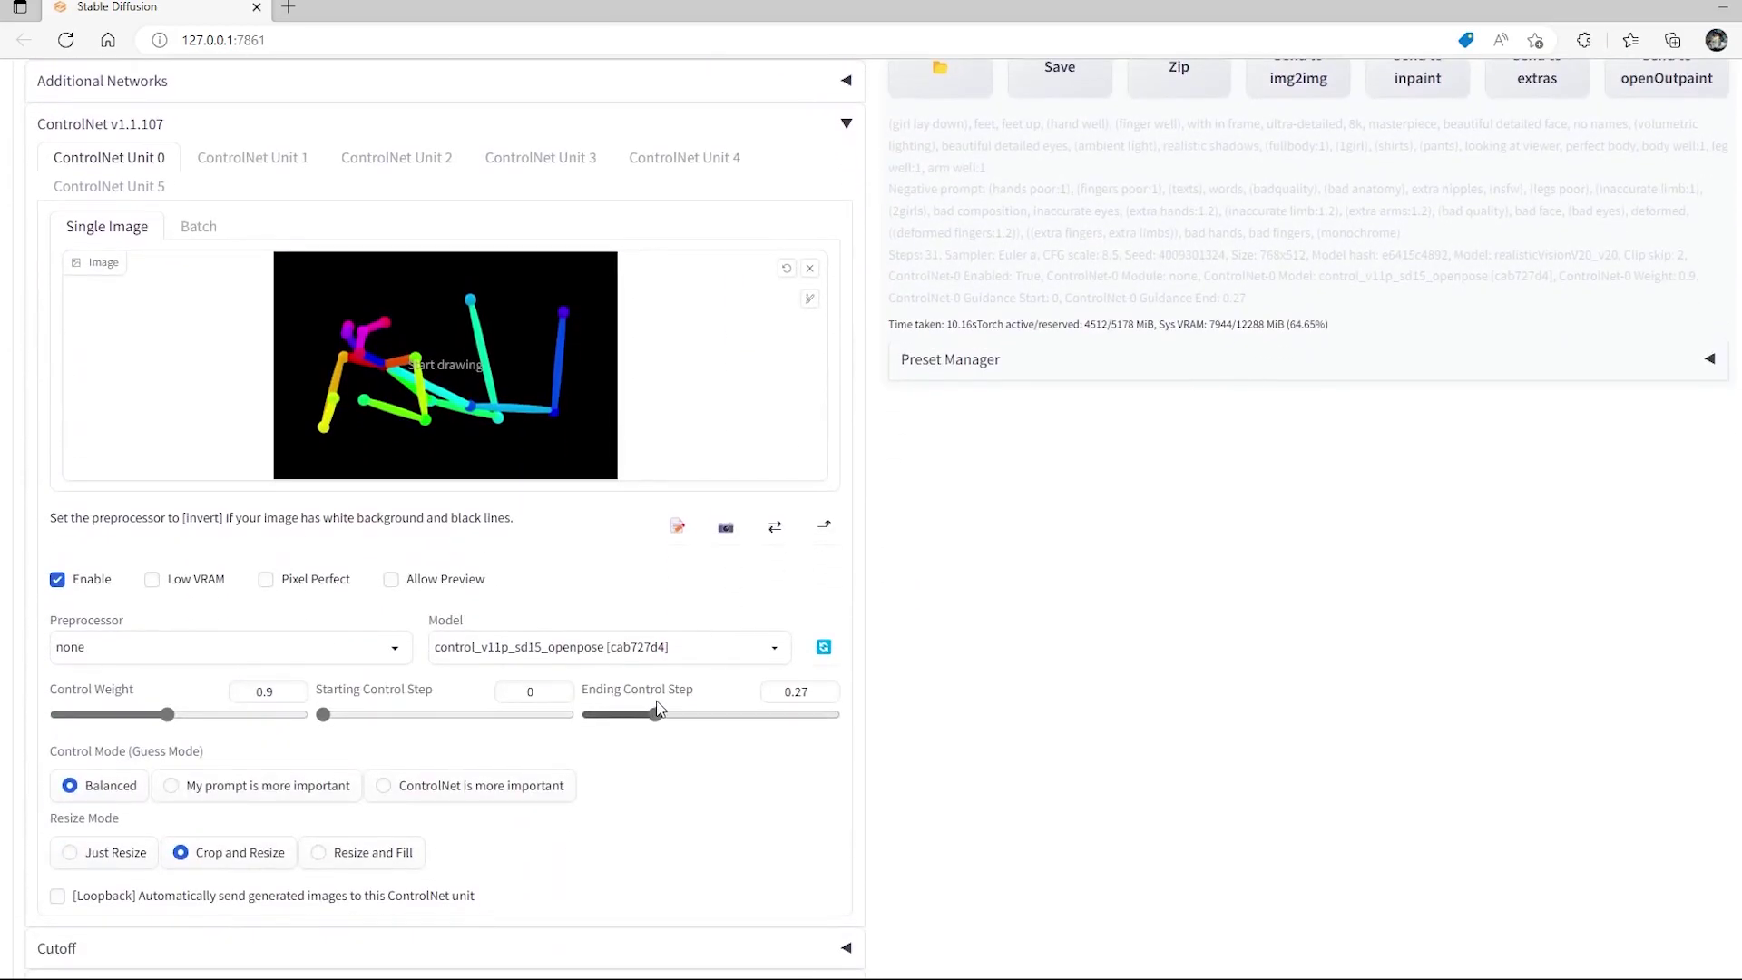
{"action": "scroll", "coordinate": [959, 671], "scroll_direction": "up", "scroll_amount": 9}
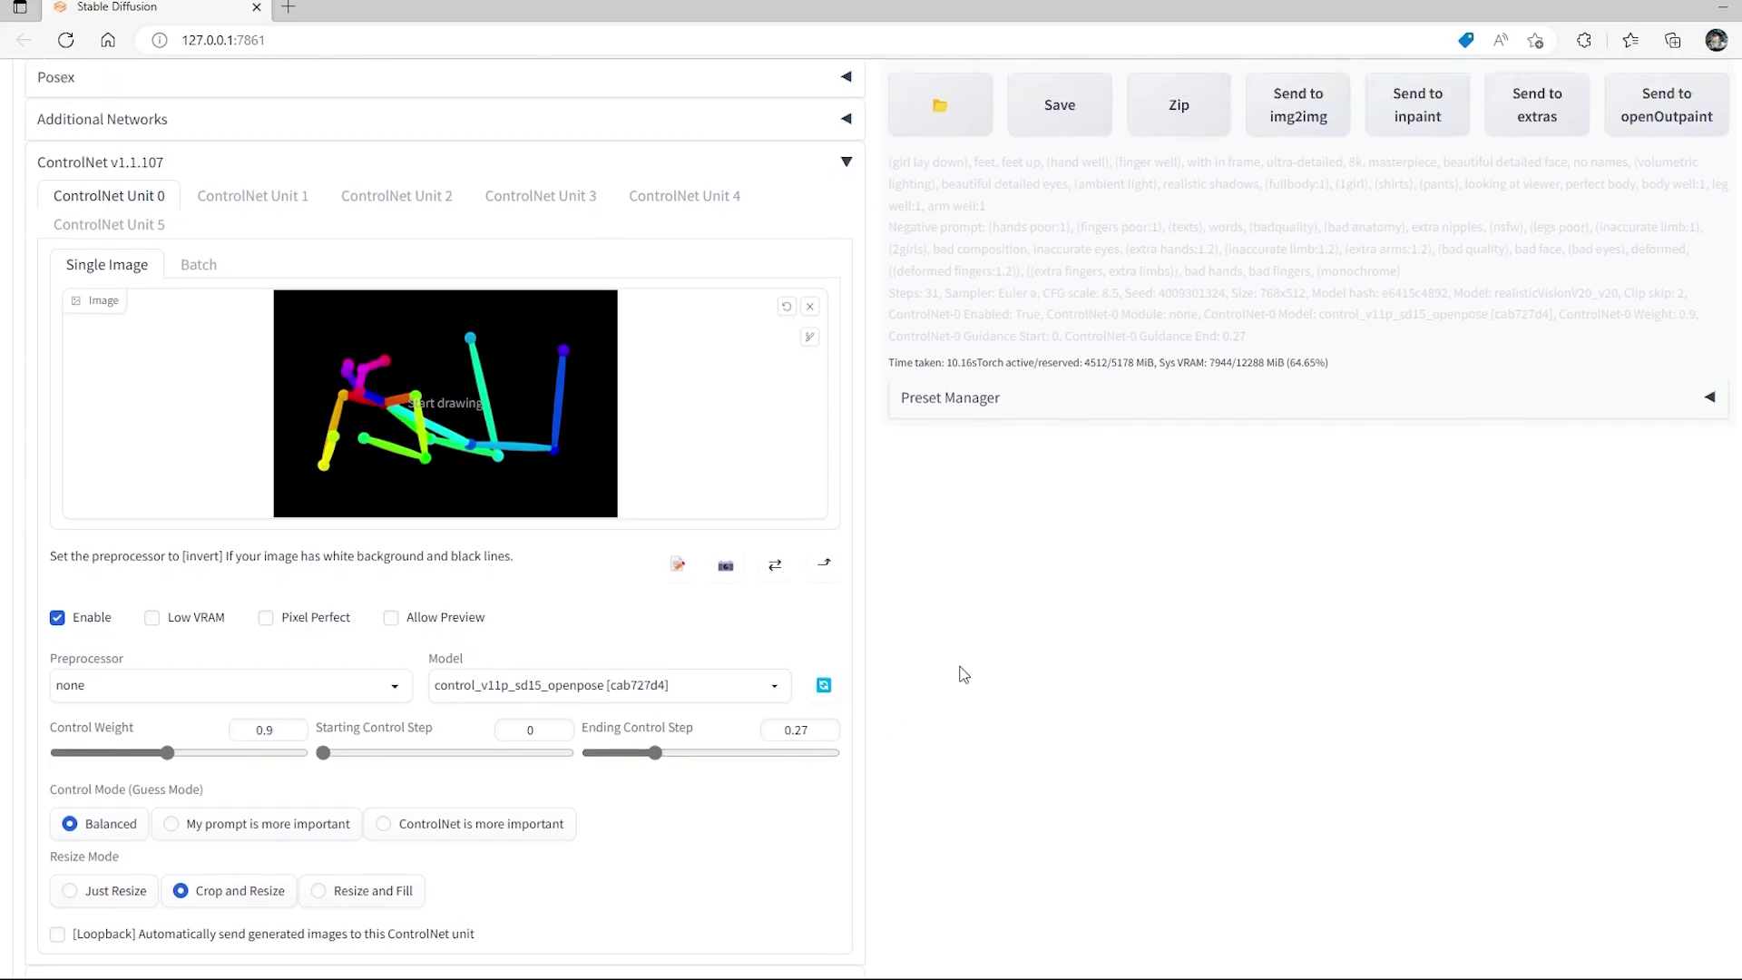
{"action": "left_click", "coordinate": [1224, 560]}
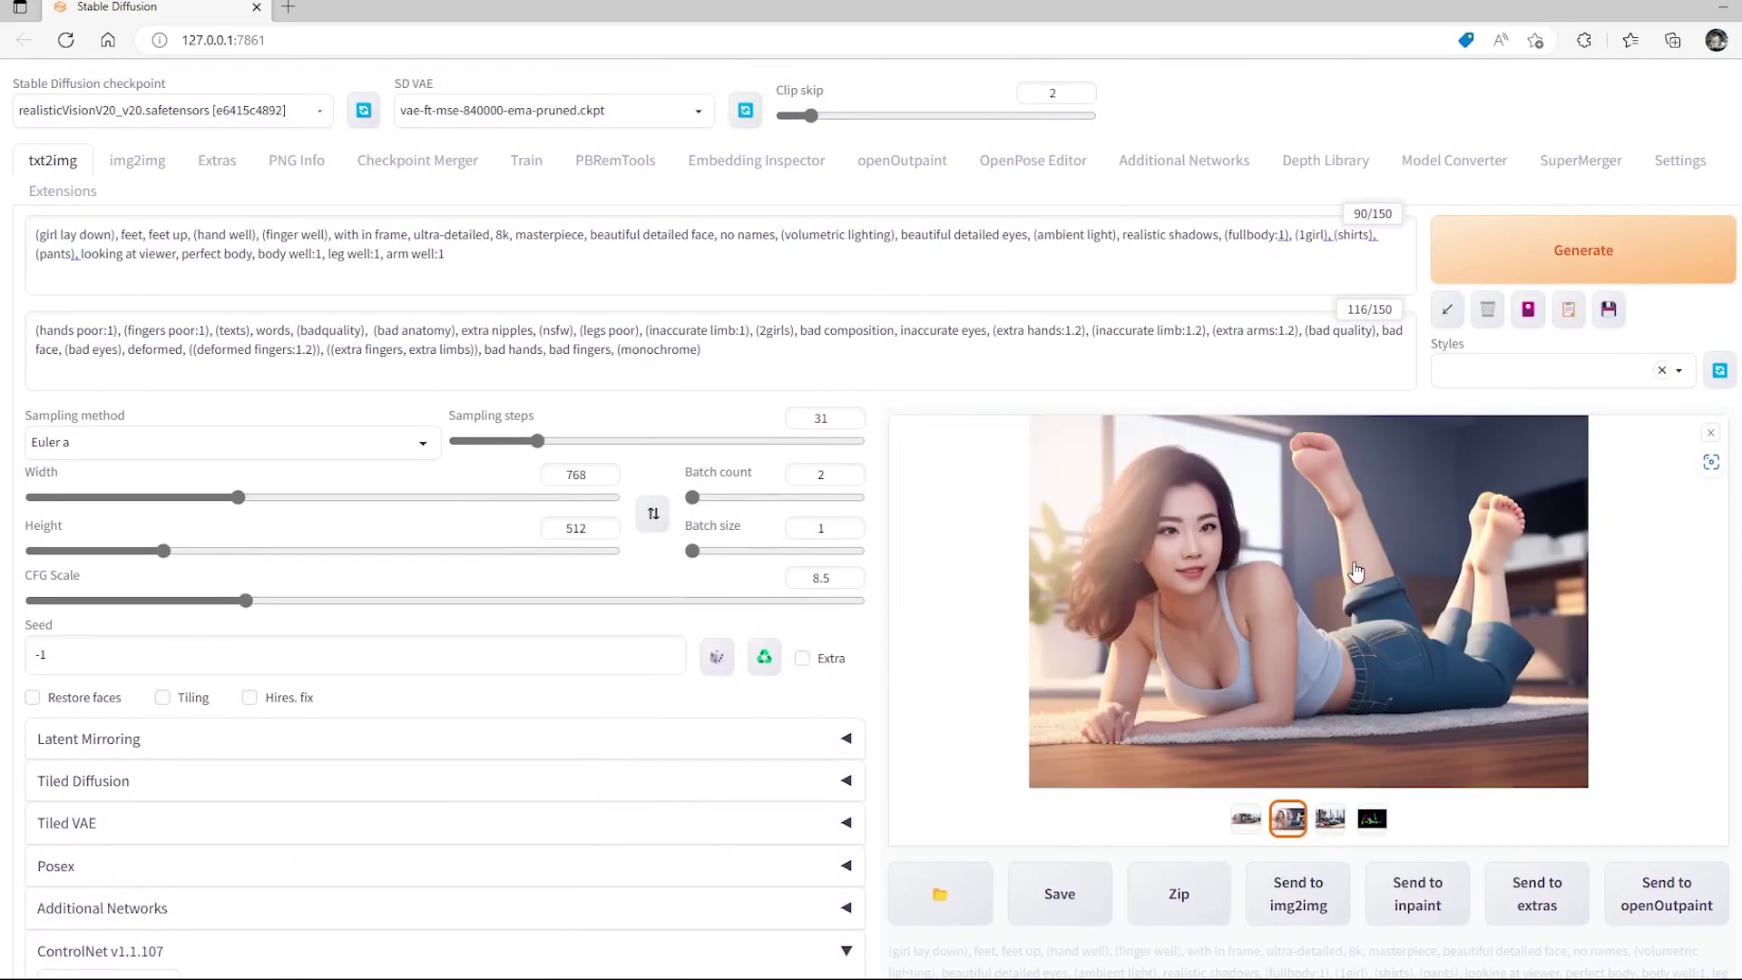
{"action": "left_click", "coordinate": [1332, 819]}
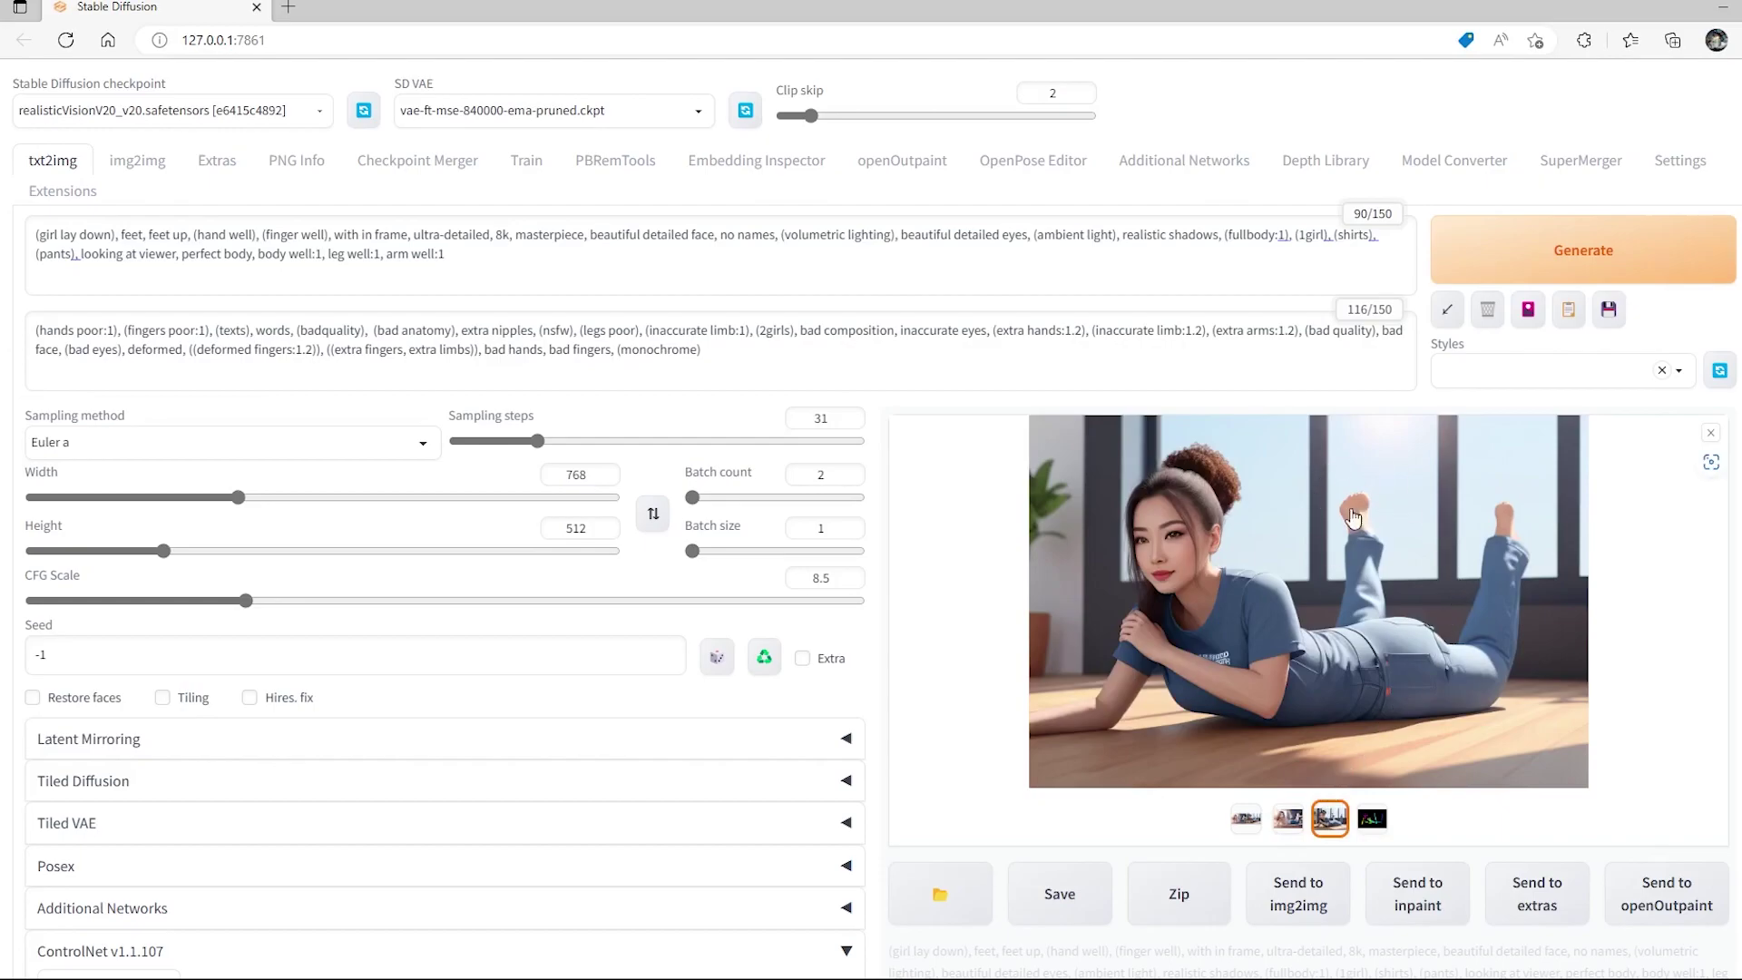
{"action": "left_click", "coordinate": [1245, 819]}
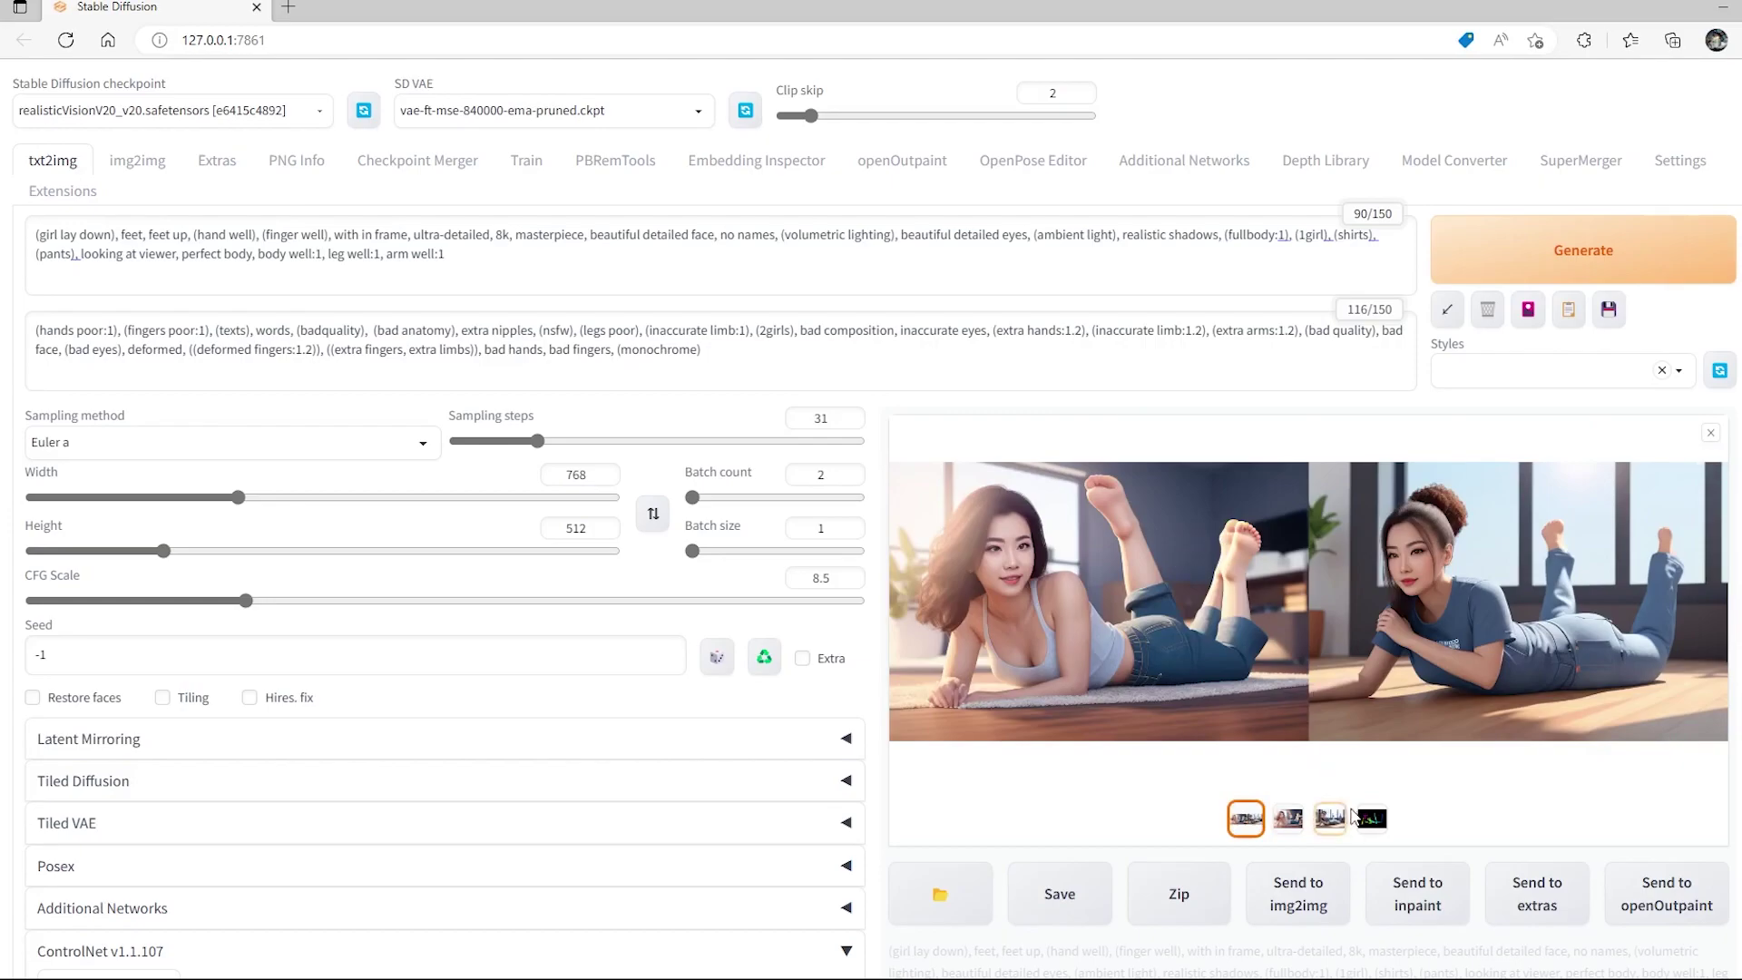
{"action": "left_click", "coordinate": [1287, 819]}
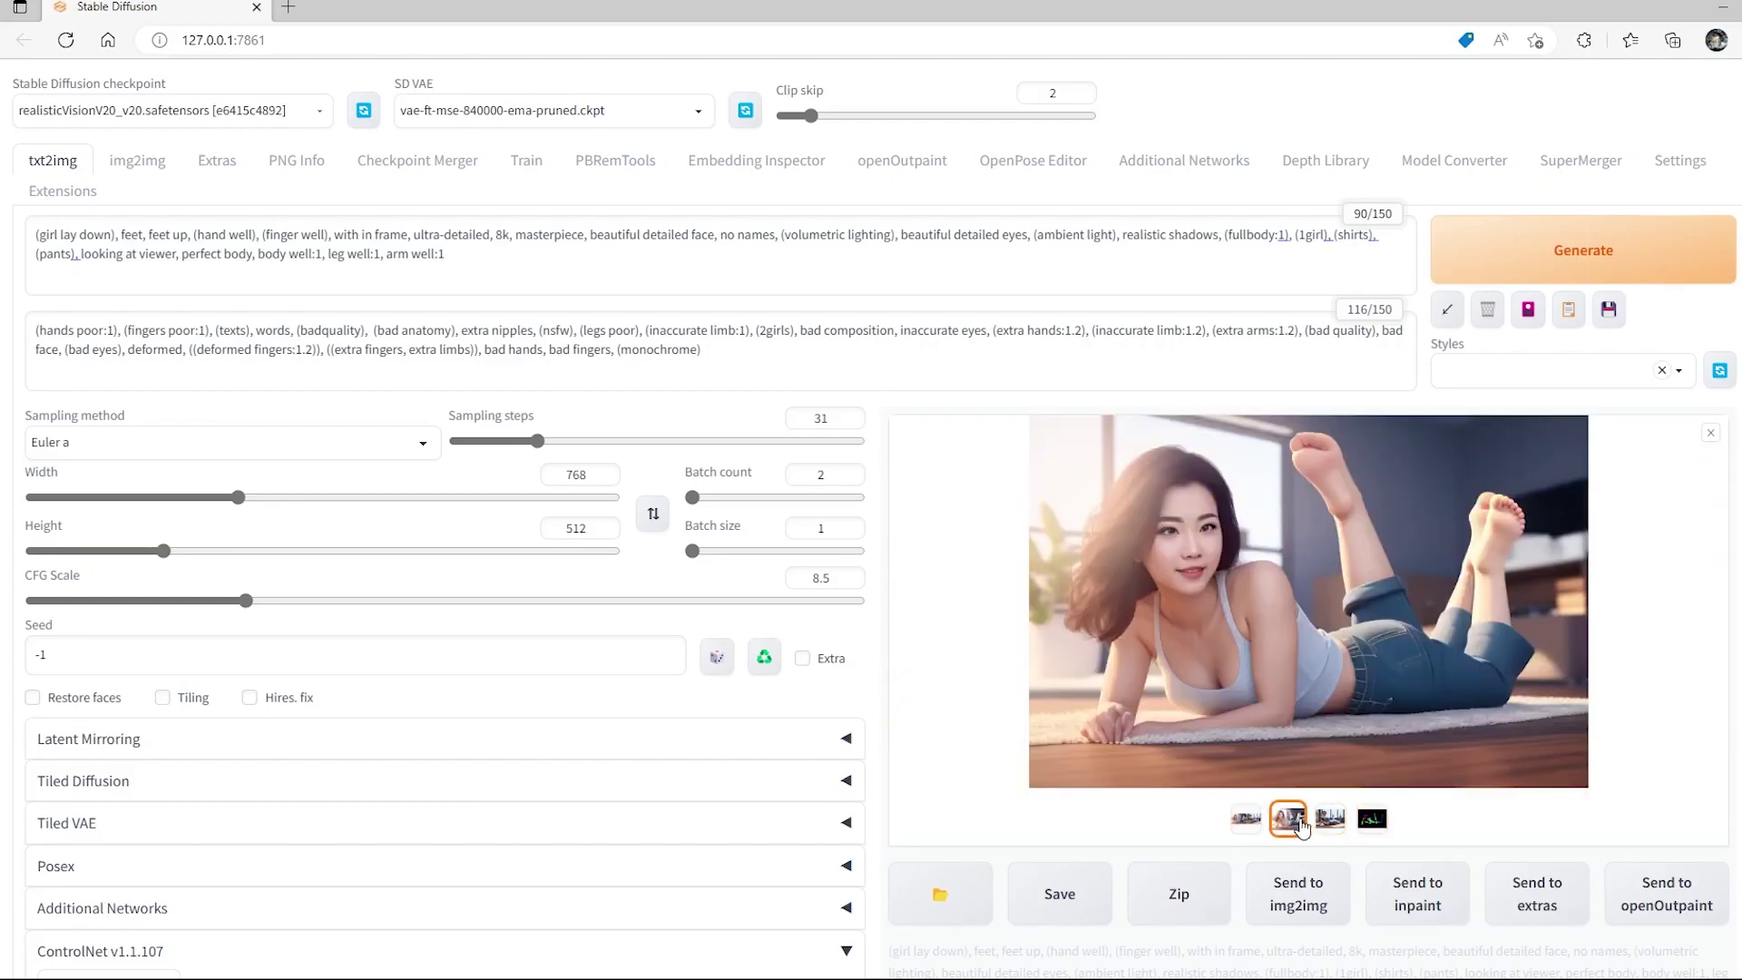
{"action": "left_click", "coordinate": [1330, 819]}
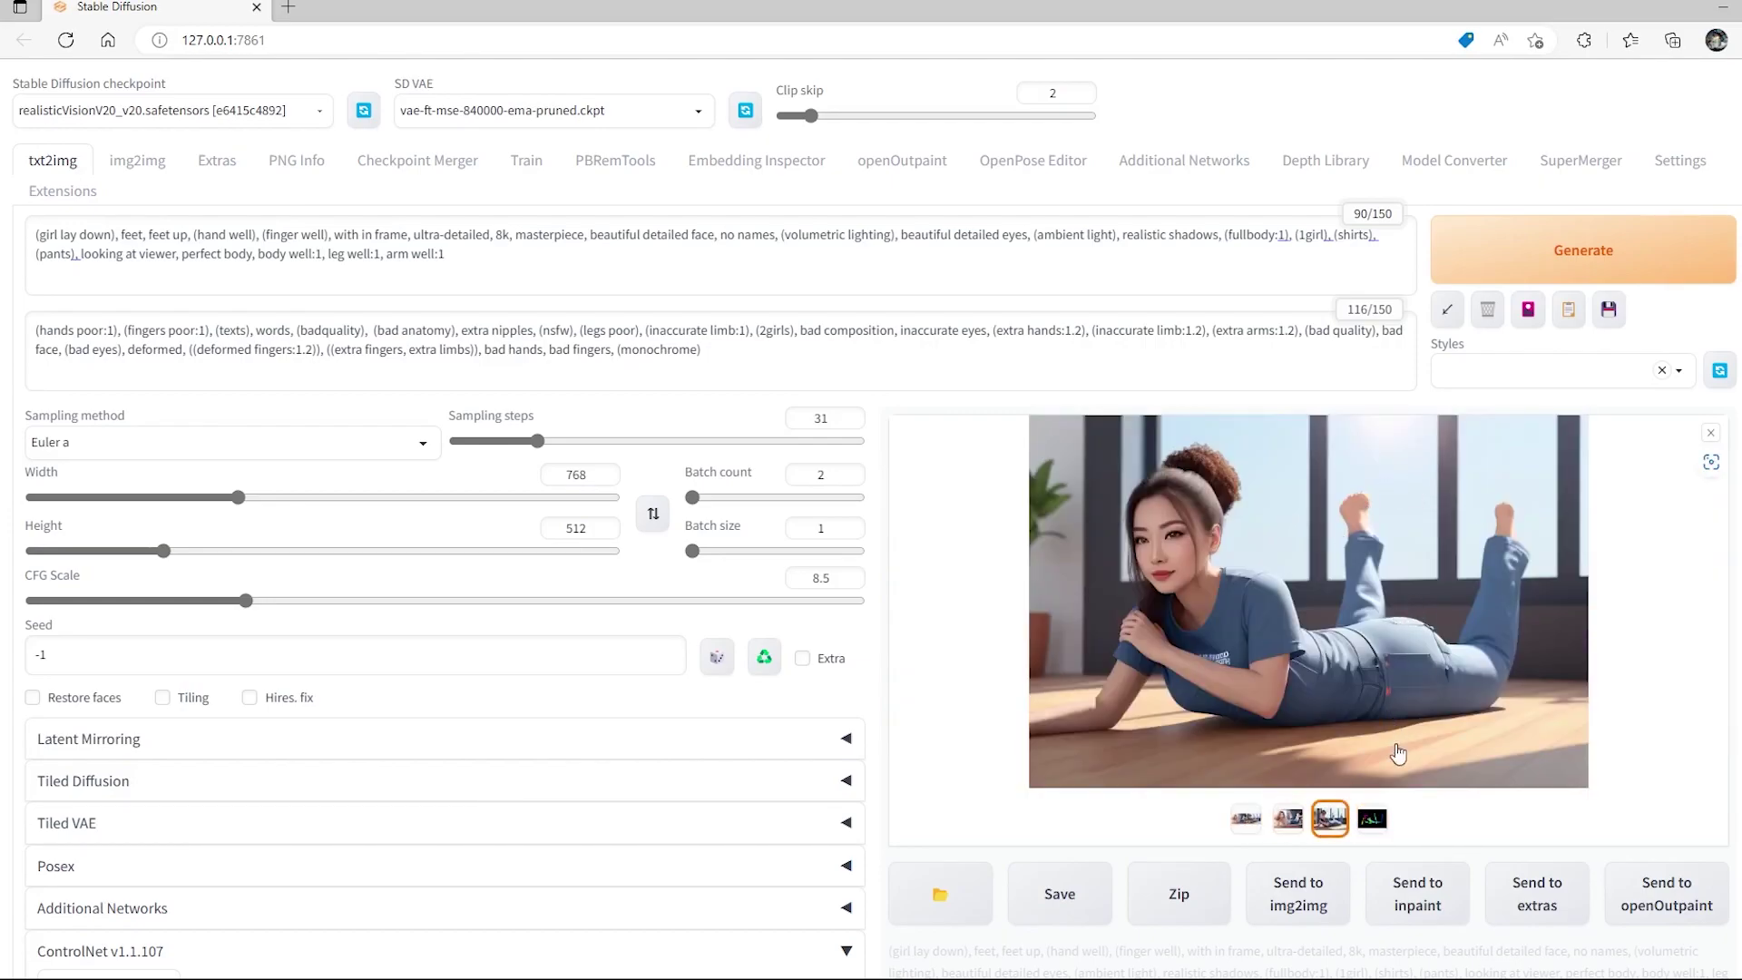
{"action": "left_click", "coordinate": [1372, 819]}
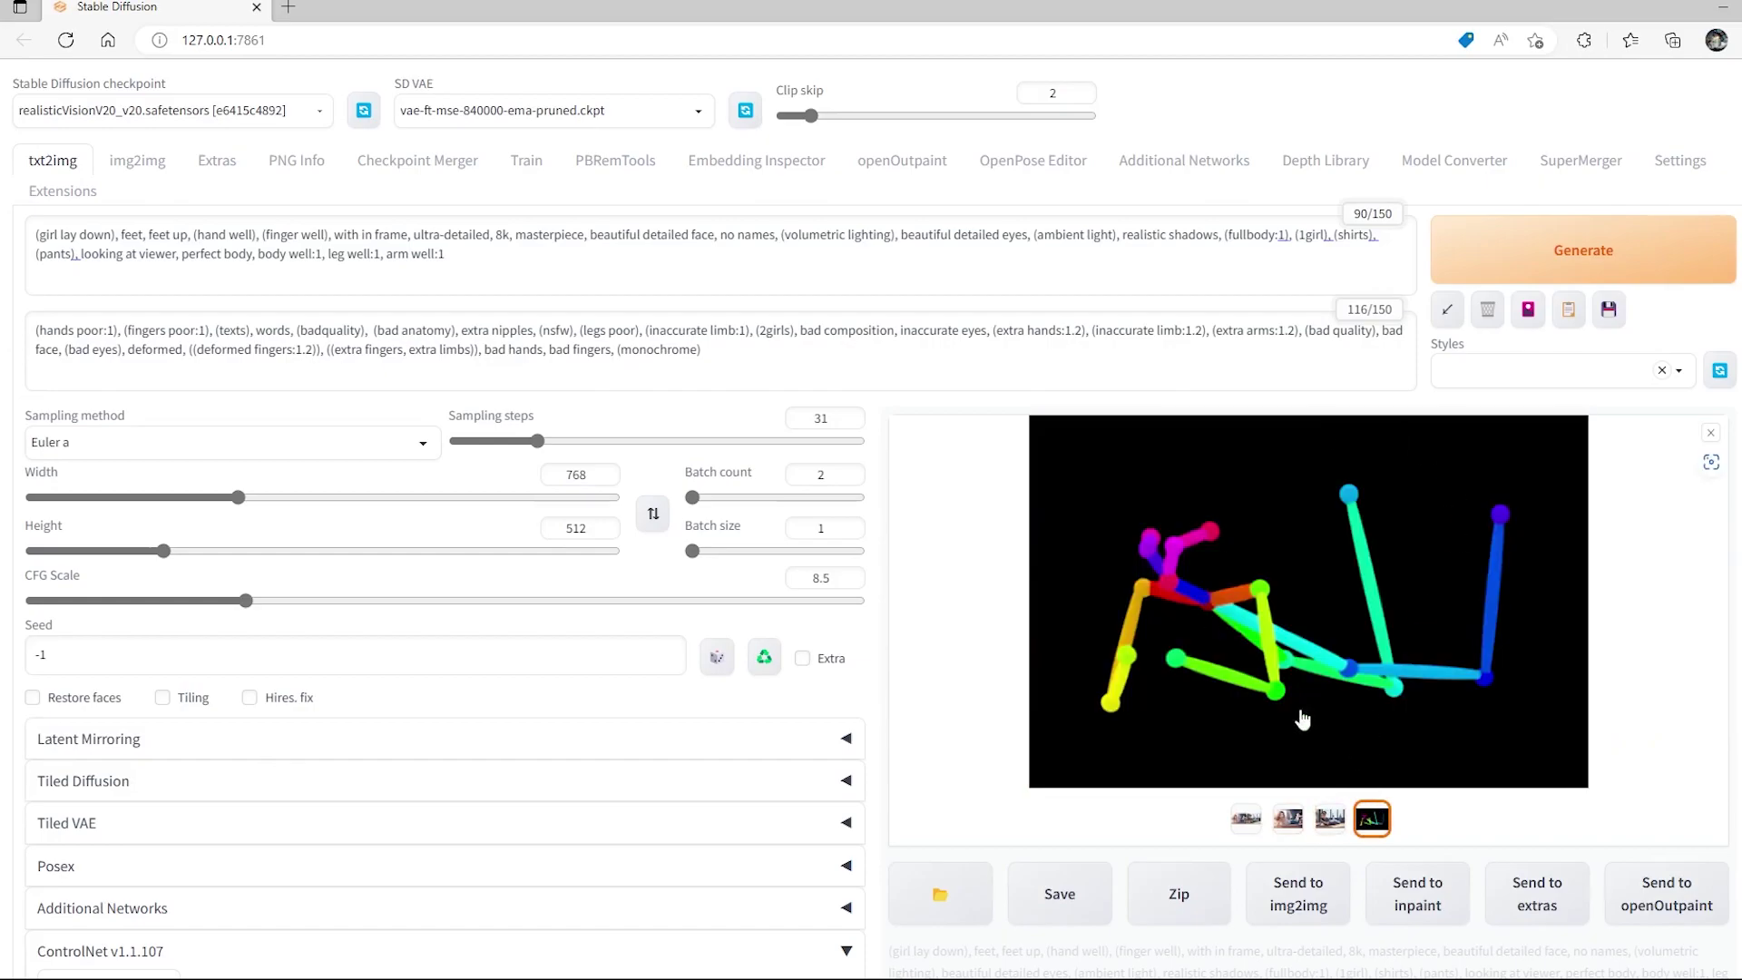
{"action": "left_click", "coordinate": [1711, 439]}
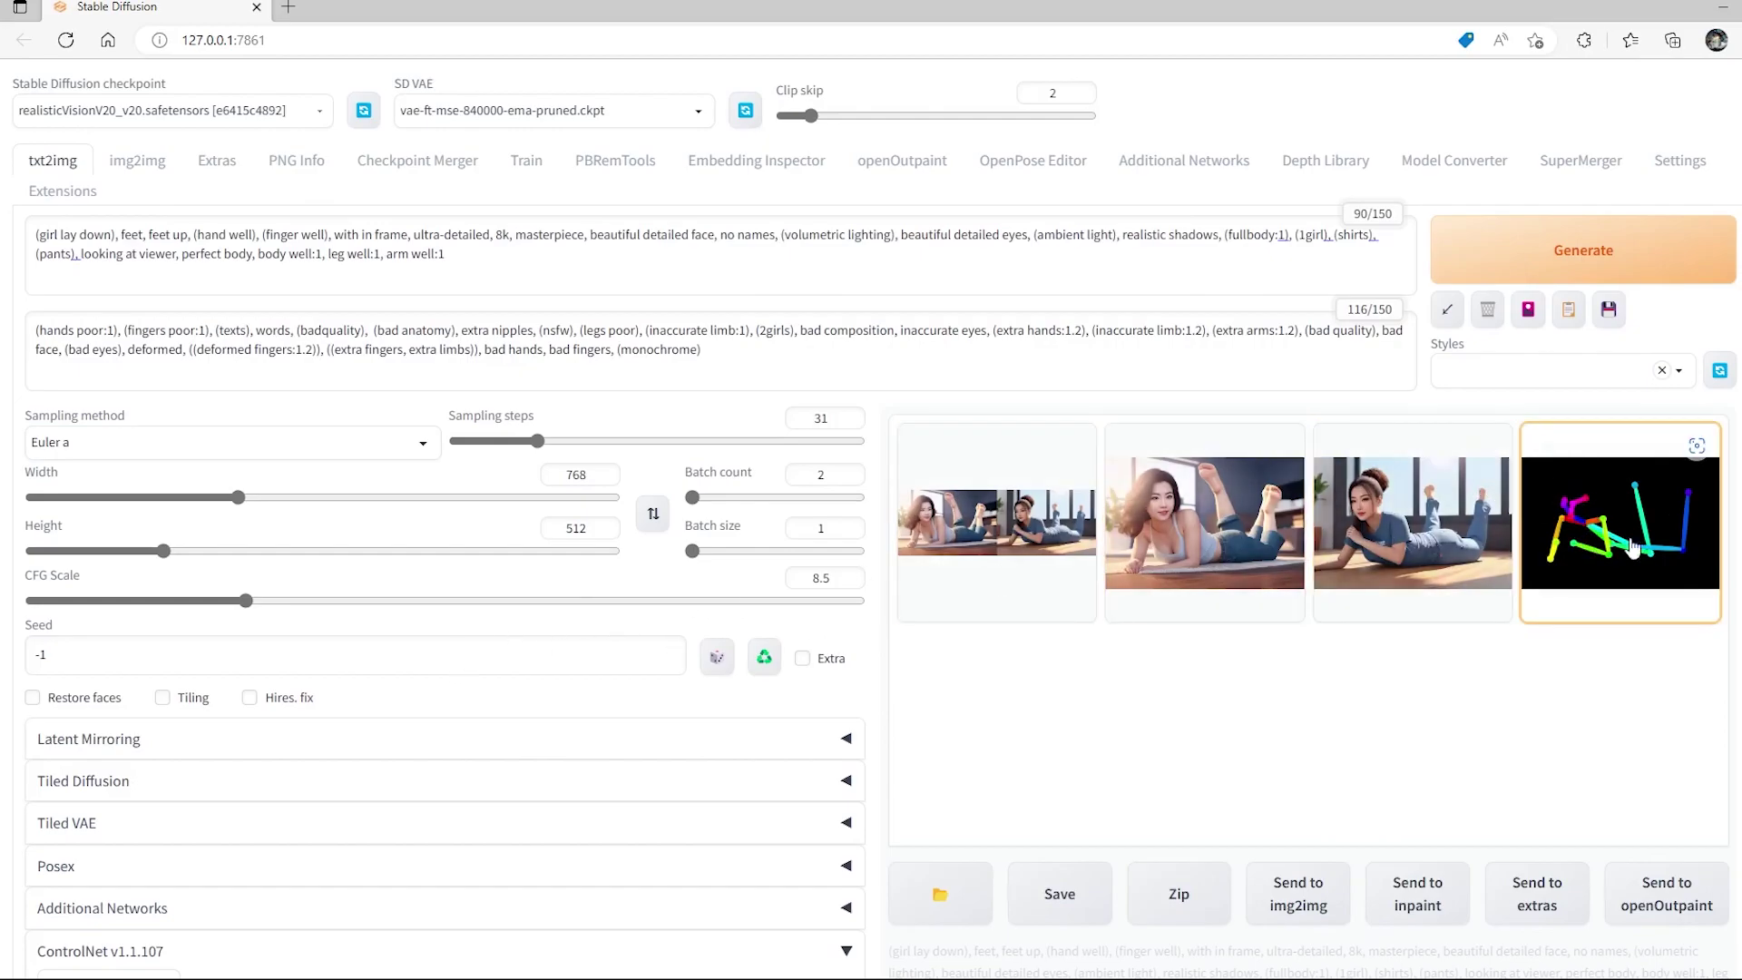
Set ControlNet Unit 0's control weight to 1.8 and generate a new batch of images.
{"action": "scroll", "coordinate": [763, 630], "scroll_direction": "down", "scroll_amount": 10}
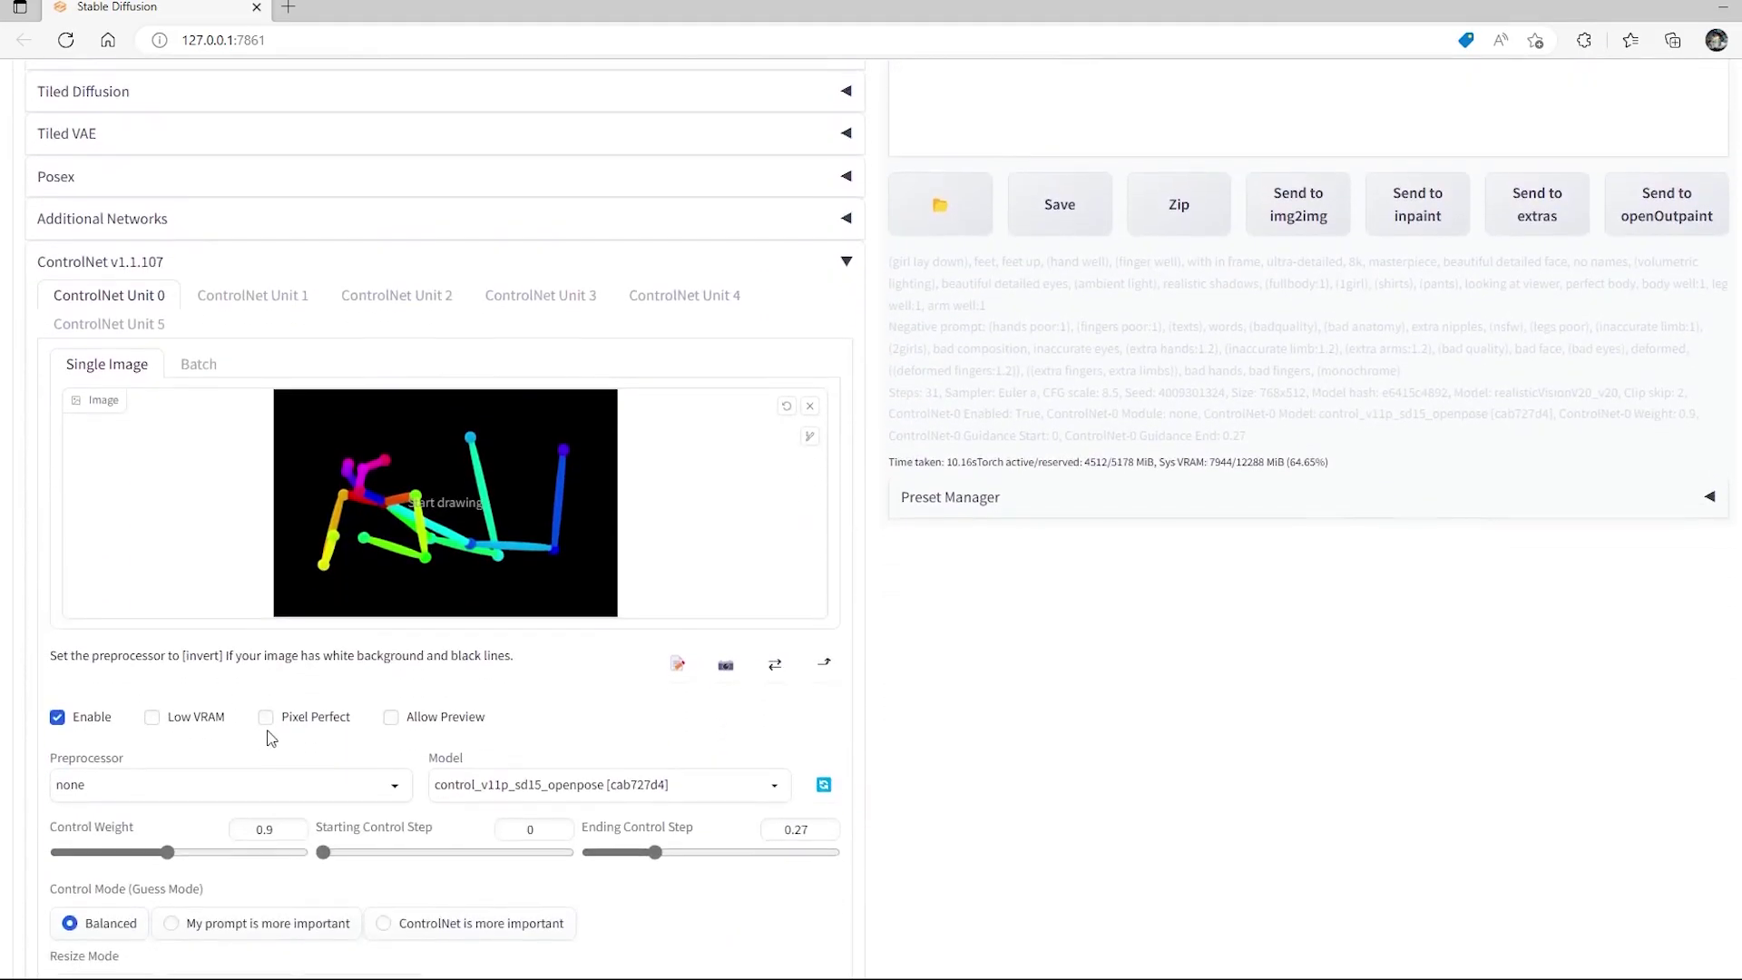
{"action": "left_click_drag", "start_coordinate": [259, 715], "coordinate": [277, 717]}
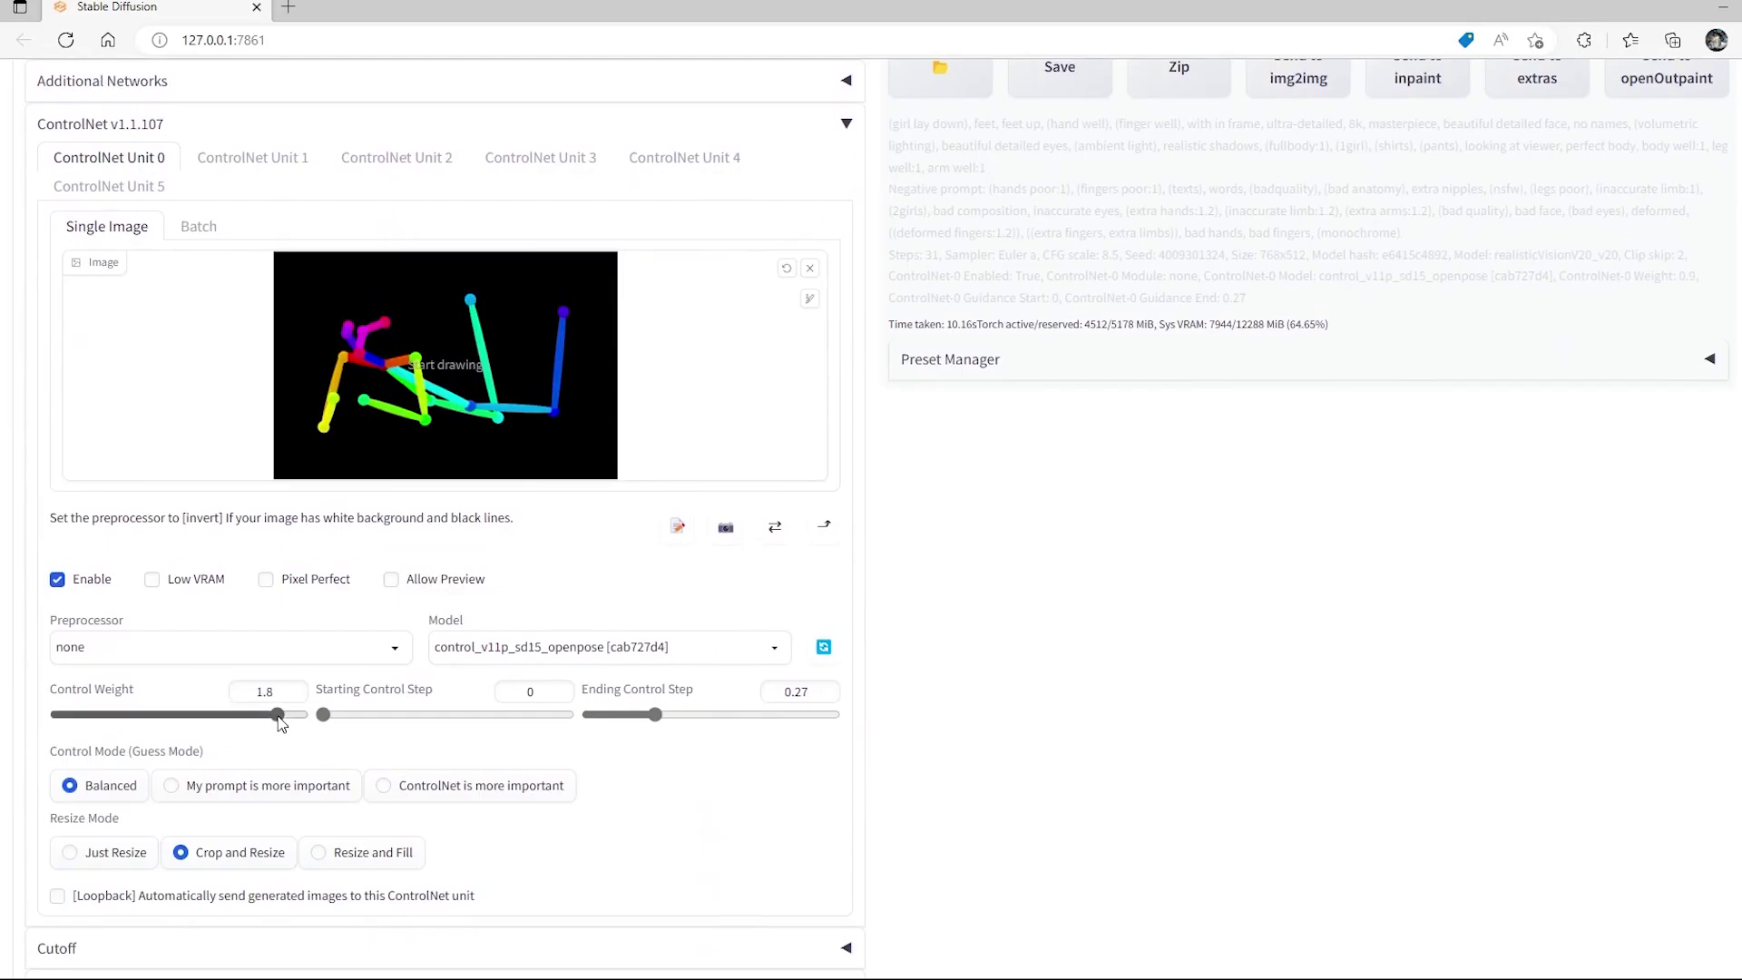
{"action": "scroll", "coordinate": [1209, 653], "scroll_direction": "up", "scroll_amount": 10}
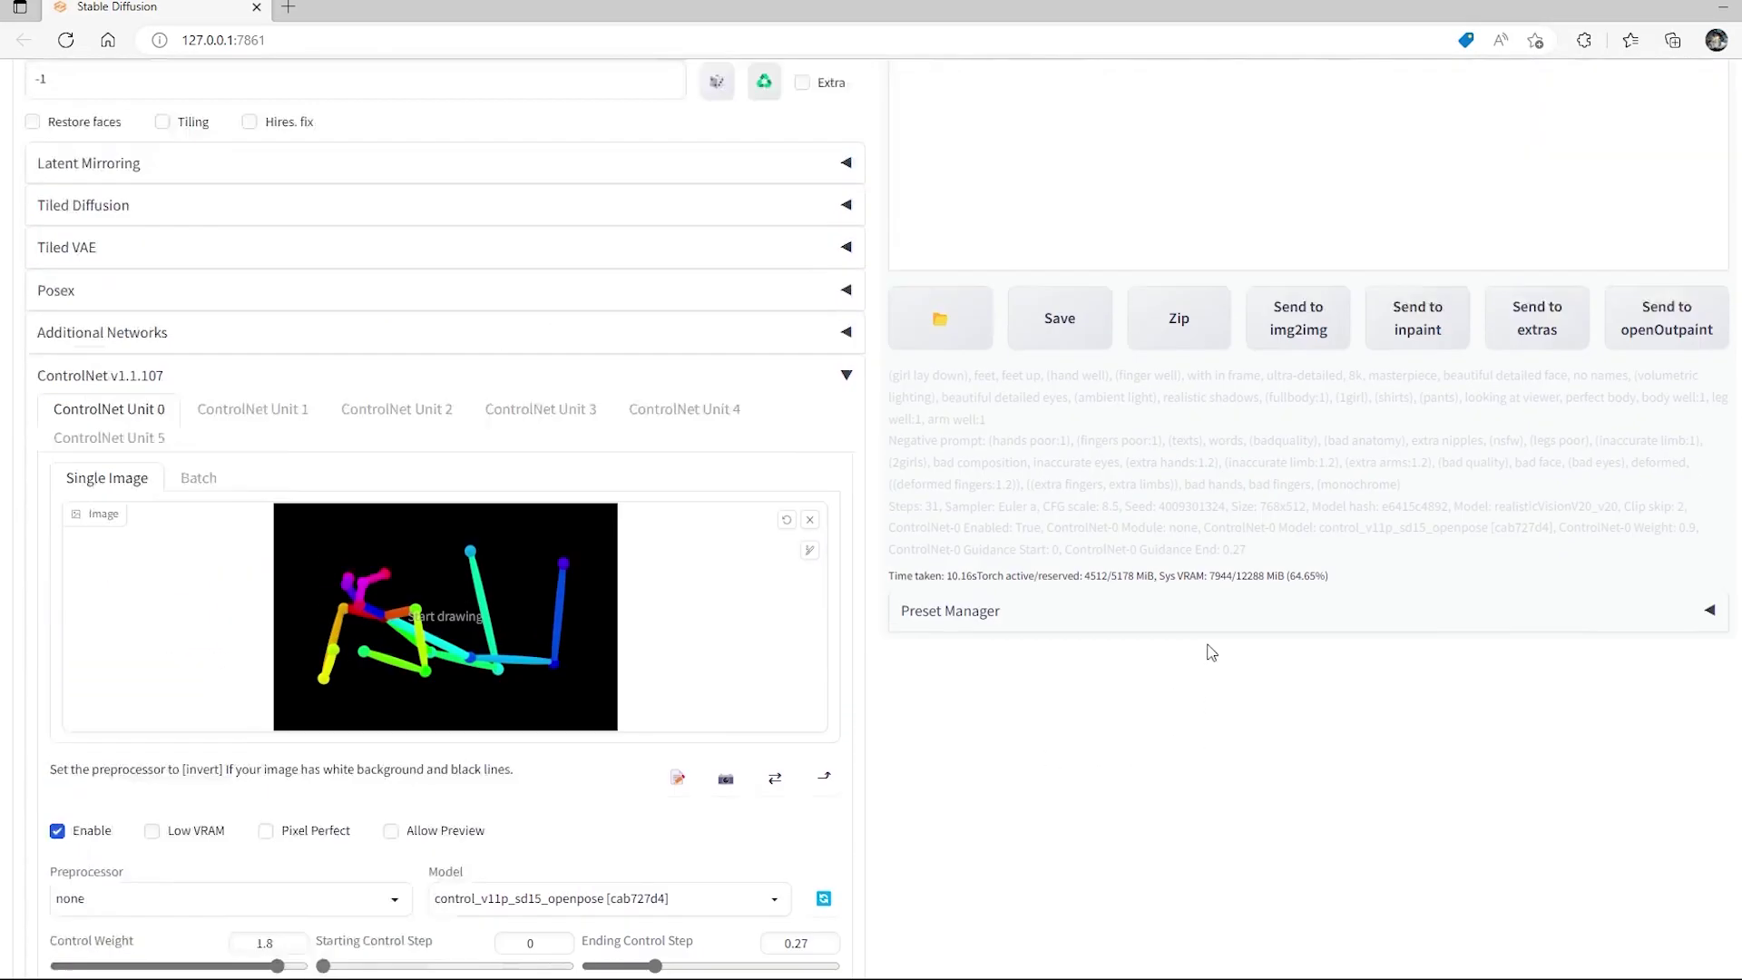
{"action": "left_click", "coordinate": [1577, 278]}
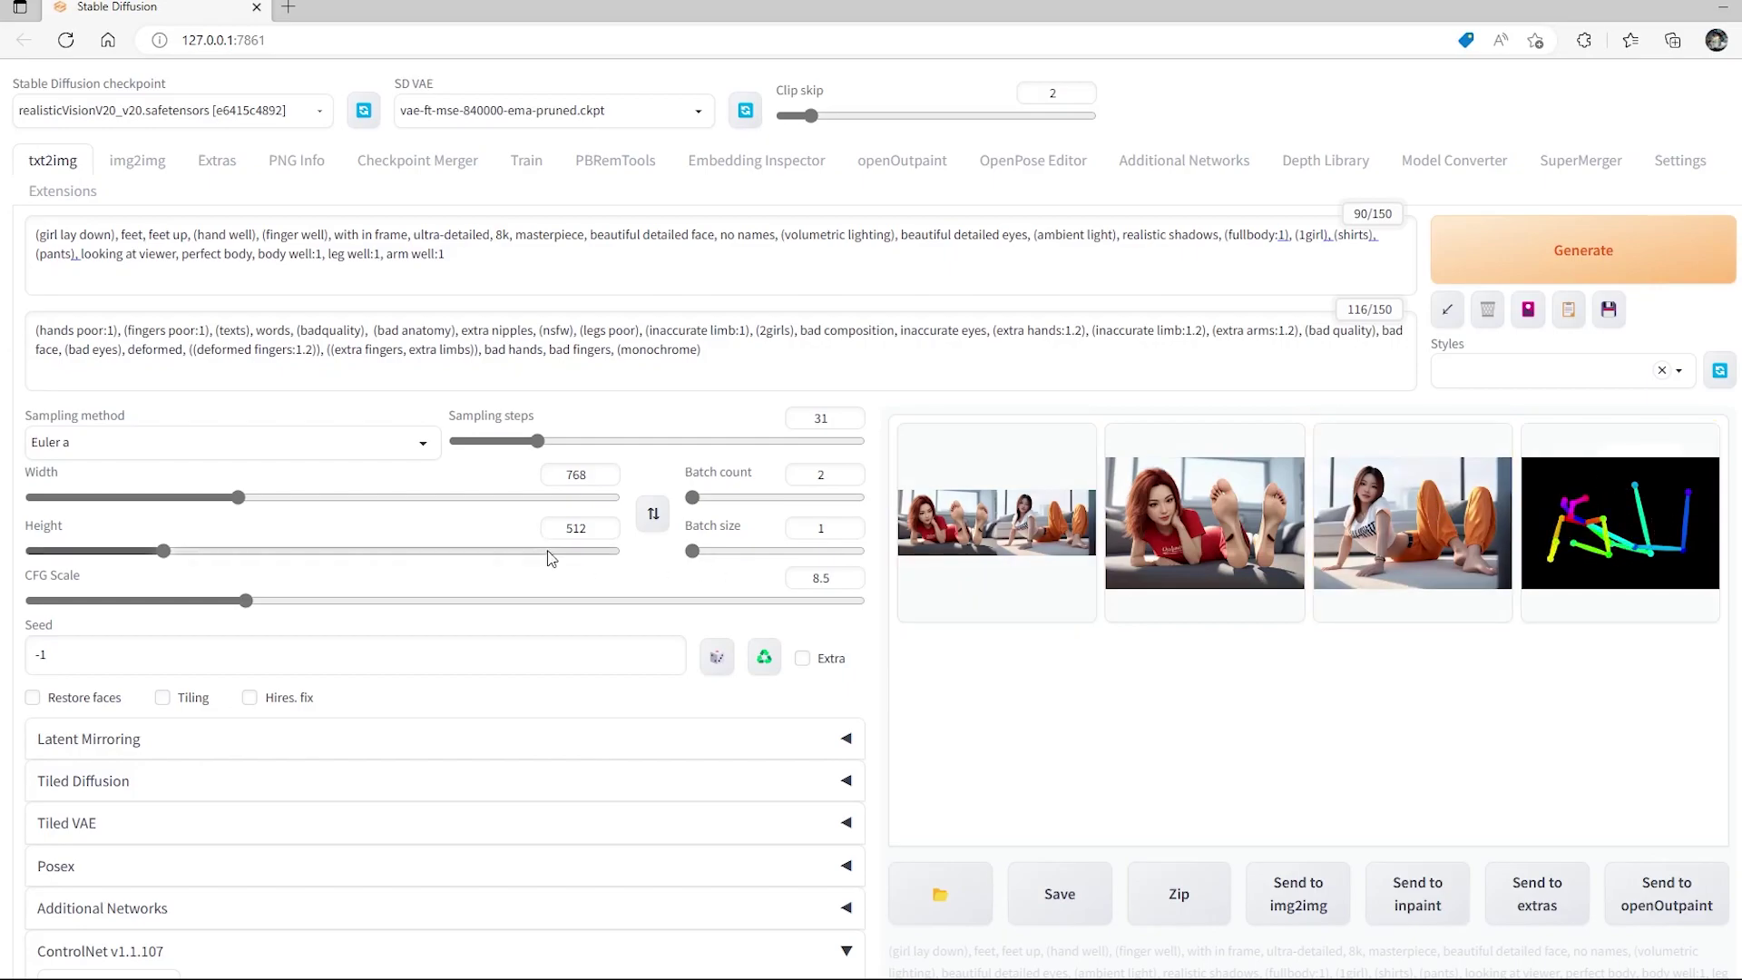
Set ControlNet Unit 0's control weight to 0.9 and generate the images again.
{"action": "scroll", "coordinate": [446, 629], "scroll_direction": "down", "scroll_amount": 9}
{"action": "left_click_drag", "start_coordinate": [180, 714], "coordinate": [171, 726]}
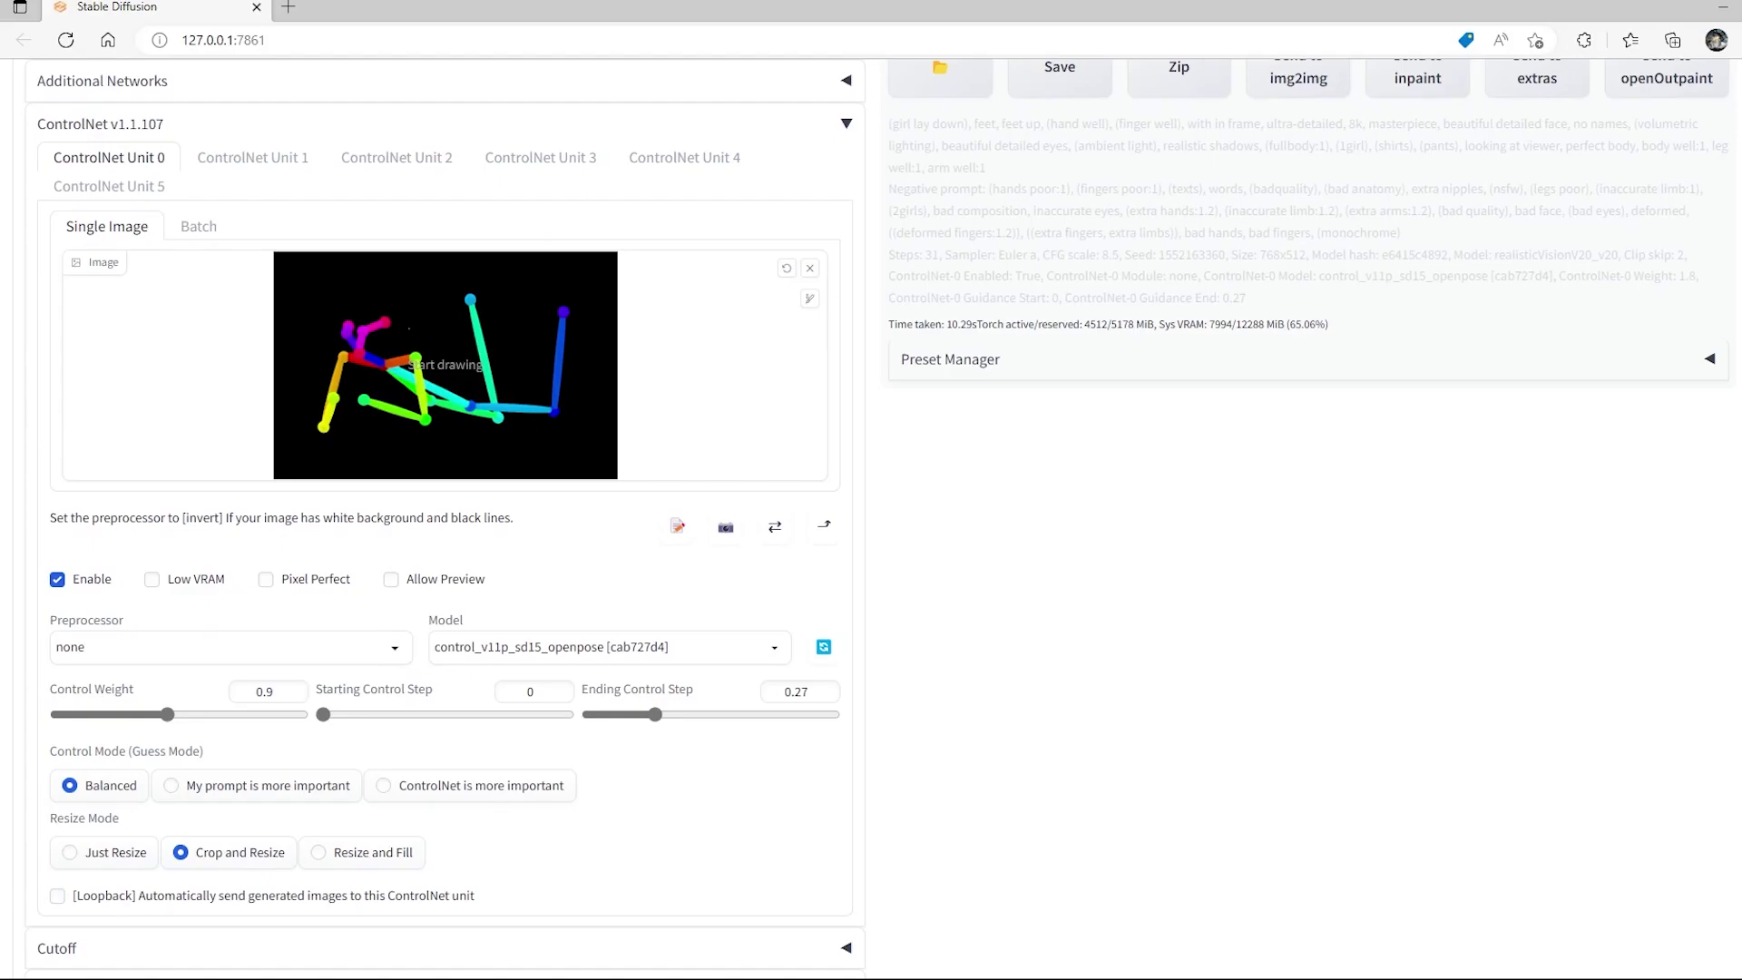
{"action": "scroll", "coordinate": [844, 482], "scroll_direction": "up", "scroll_amount": 9}
{"action": "left_click", "coordinate": [1579, 258]}
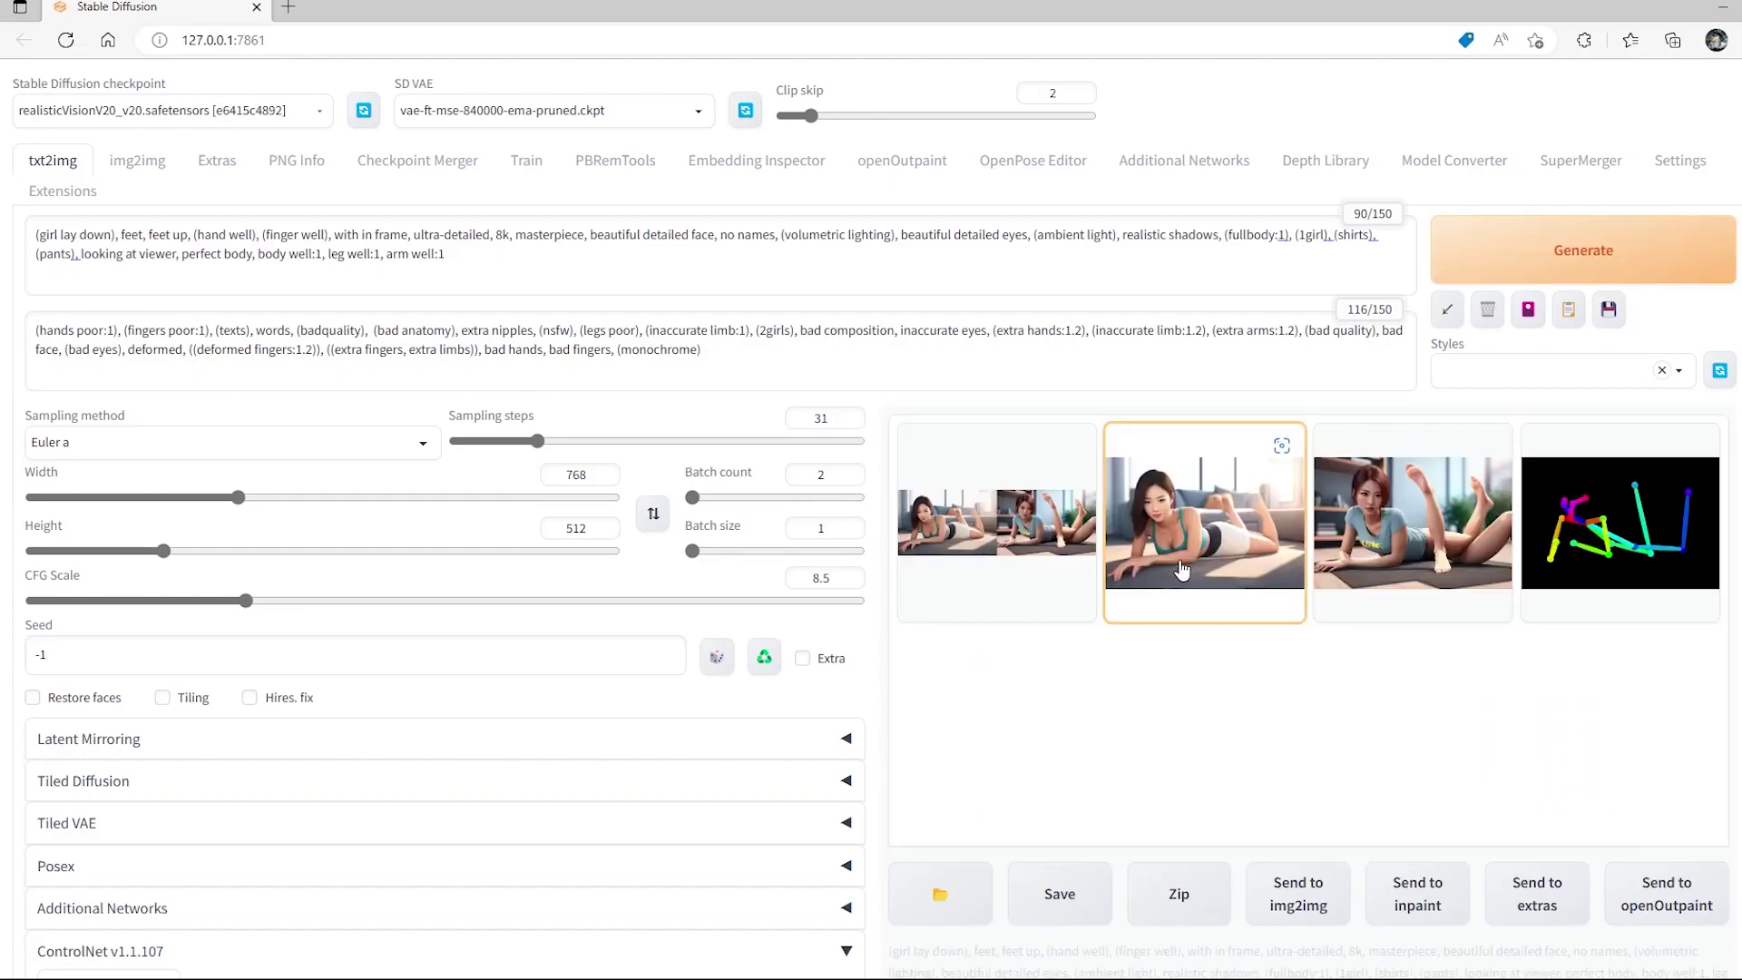
Generate a batch with ControlNet Unit 0's control weight at 0.55 and its ending control step at 0.14.
{"action": "scroll", "coordinate": [622, 536], "scroll_direction": "down", "scroll_amount": 9}
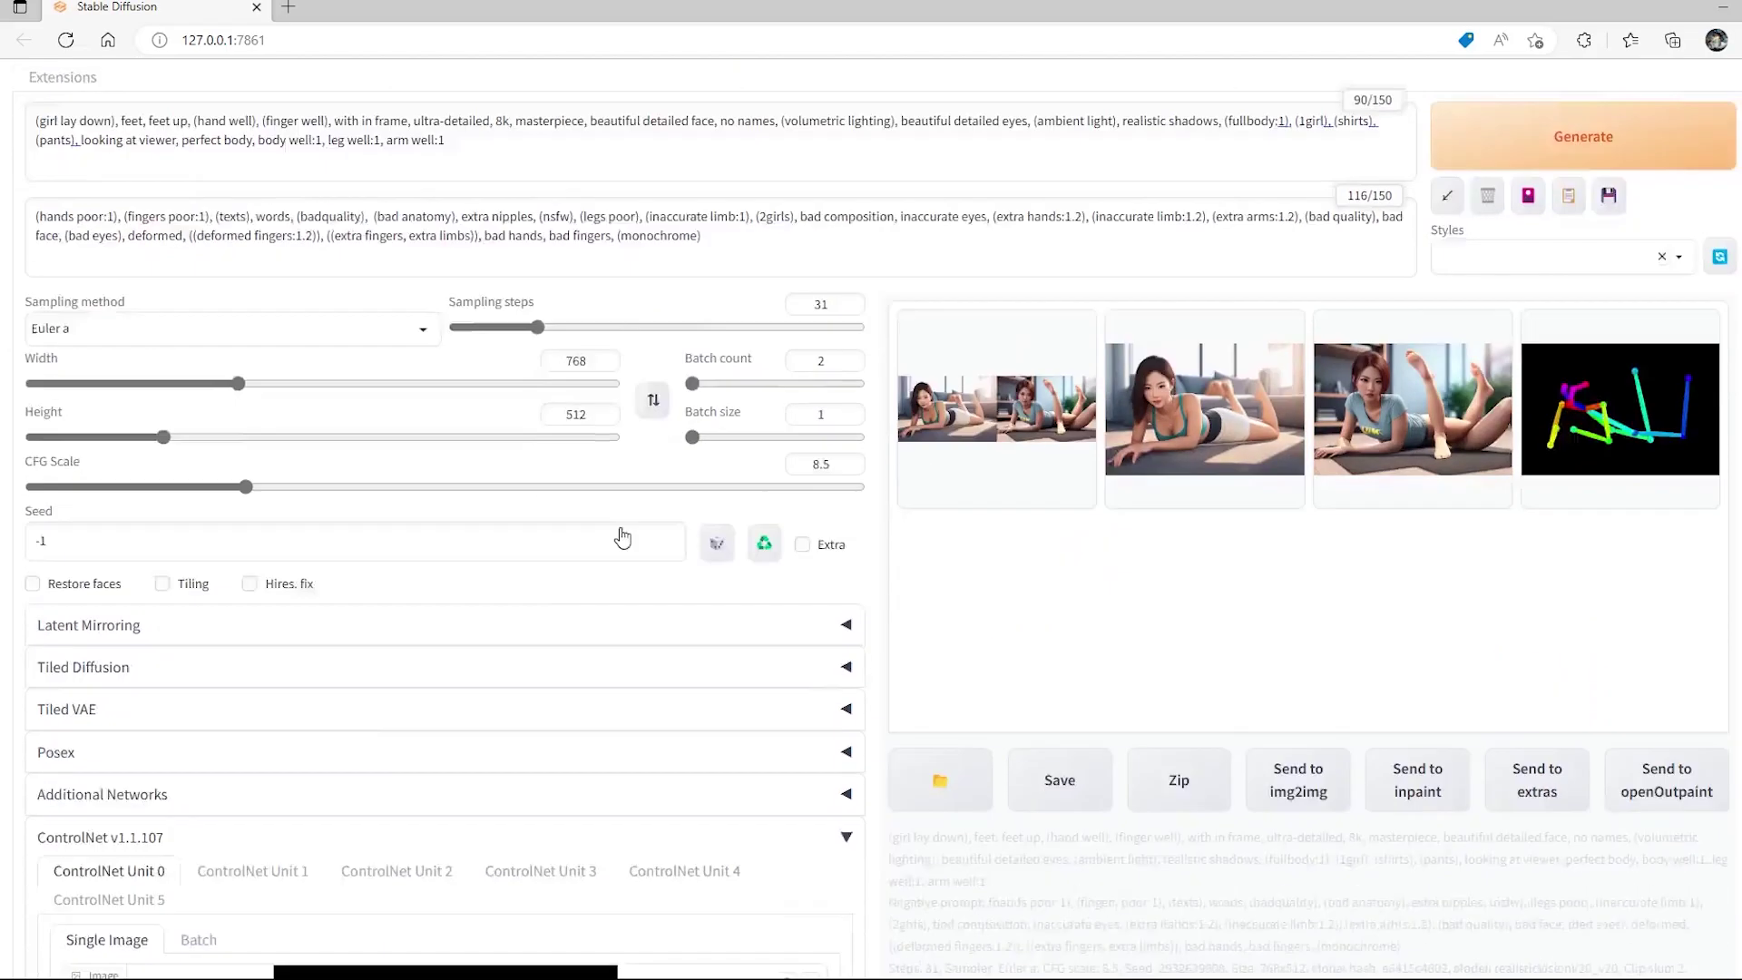
{"action": "left_click", "coordinate": [129, 715]}
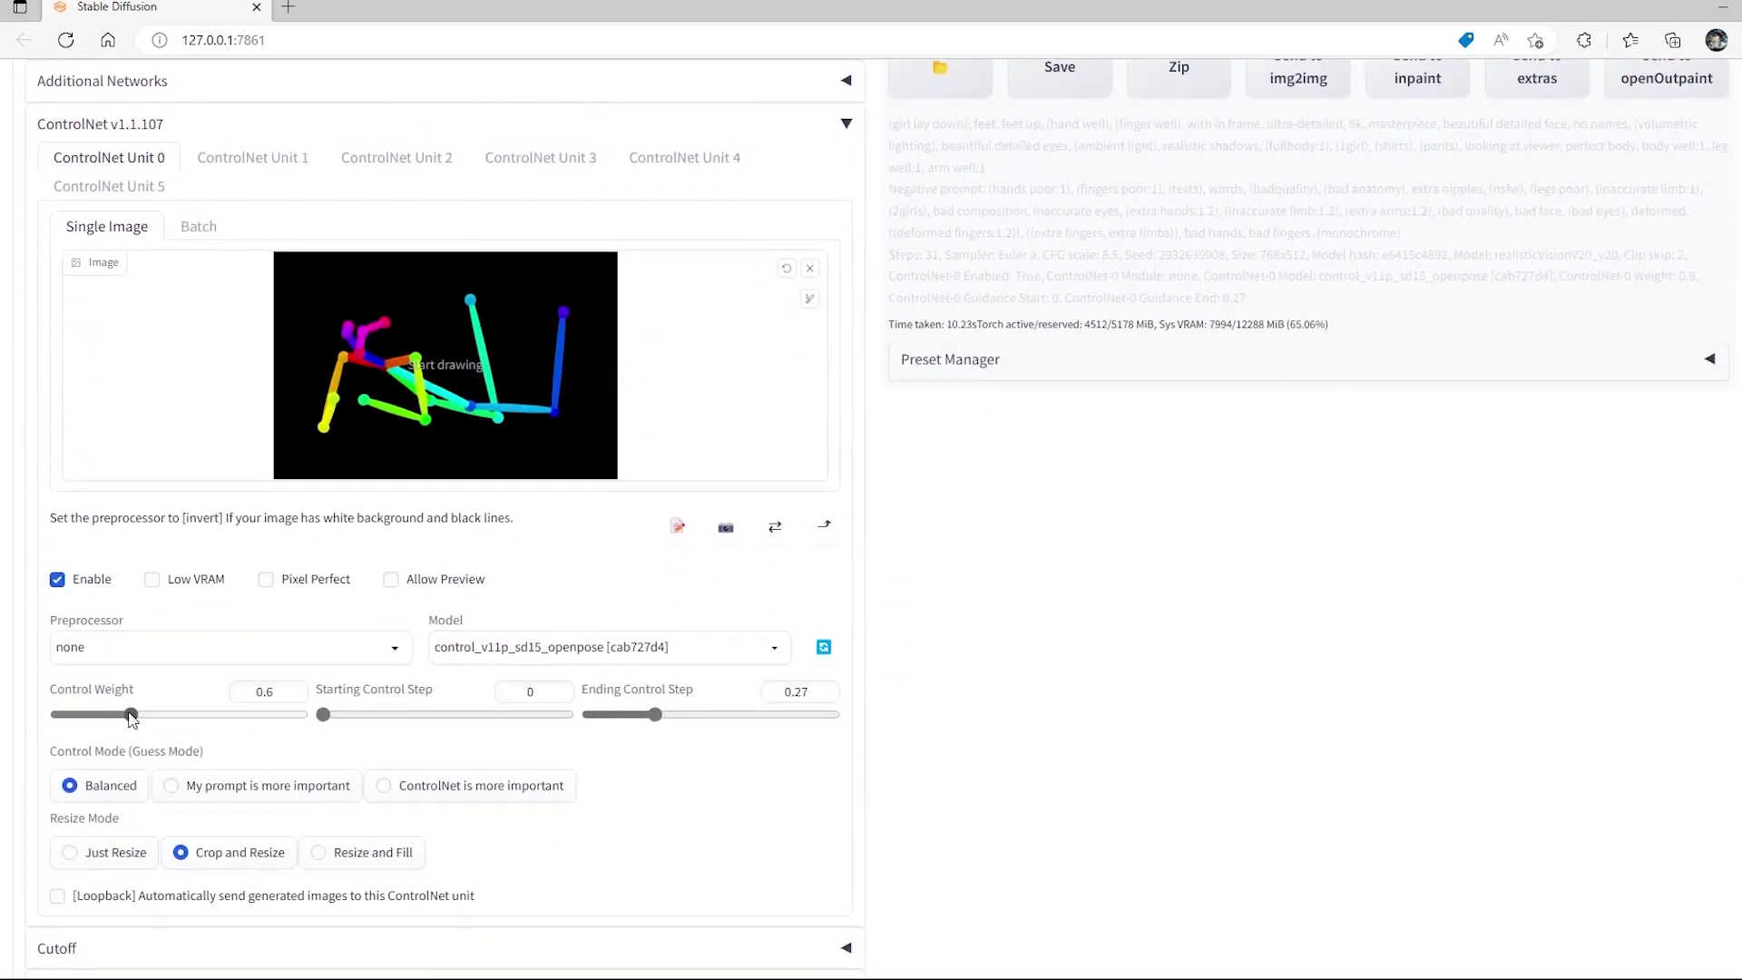
{"action": "left_click_drag", "start_coordinate": [129, 713], "coordinate": [124, 715]}
{"action": "left_click", "coordinate": [626, 716]}
{"action": "left_click_drag", "start_coordinate": [628, 718], "coordinate": [625, 717]}
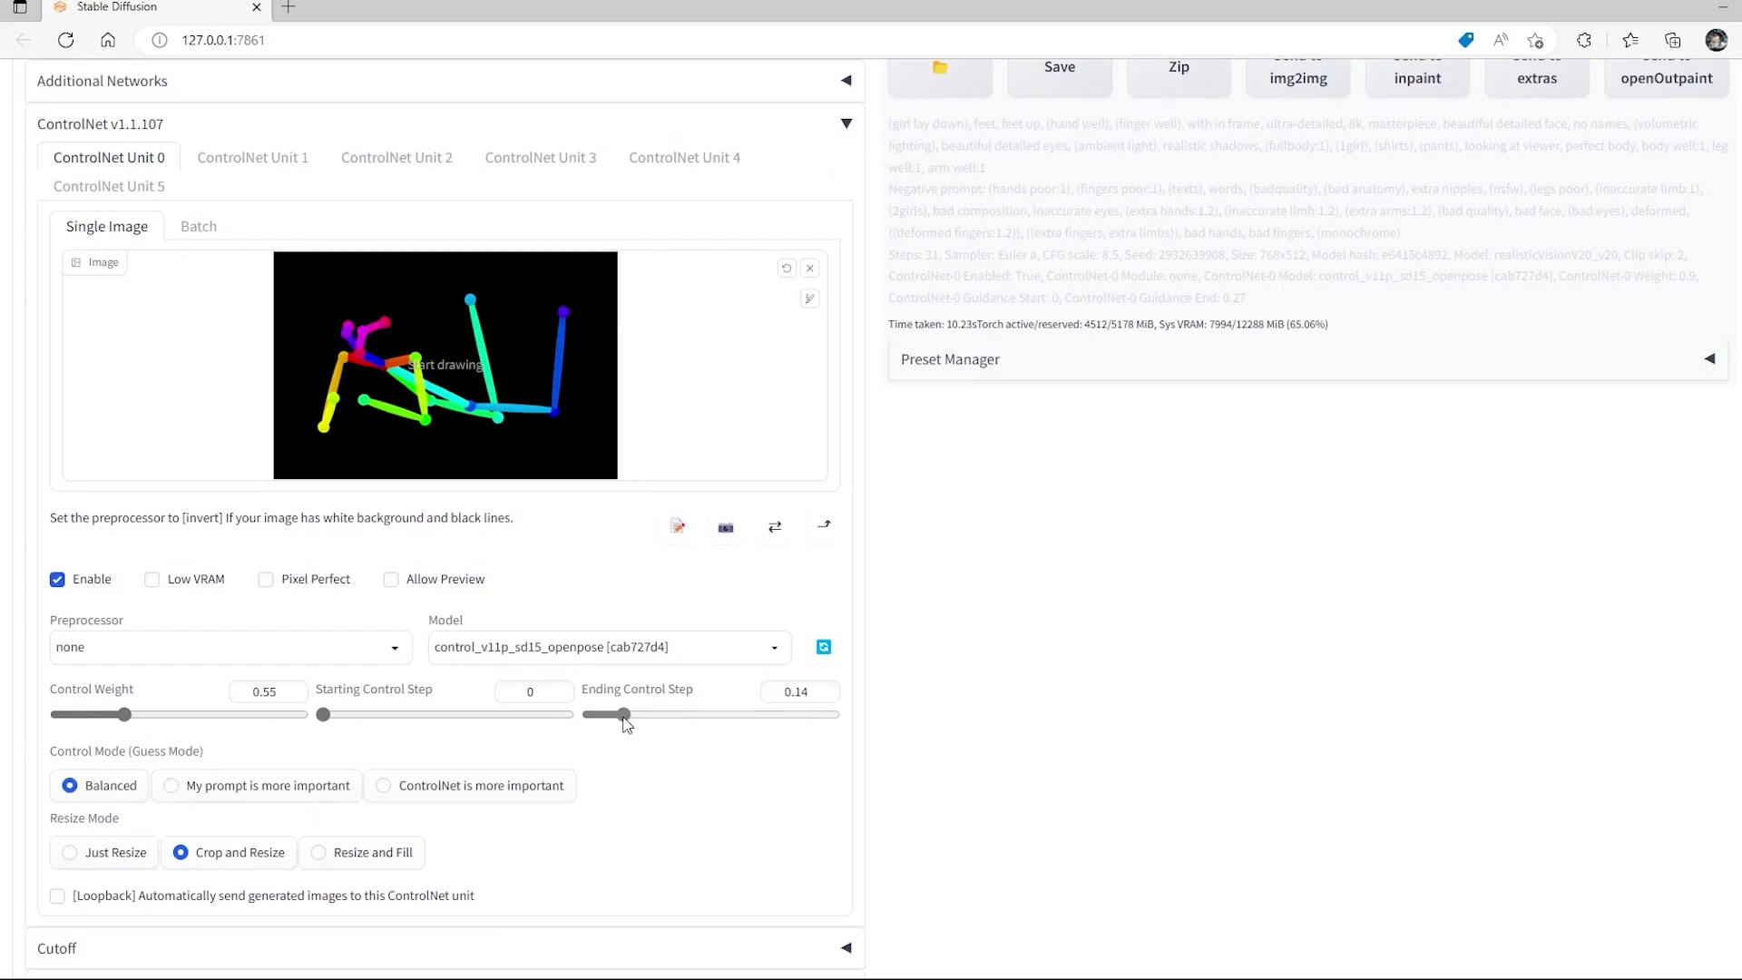
{"action": "scroll", "coordinate": [1214, 610], "scroll_direction": "up", "scroll_amount": 10}
{"action": "left_click", "coordinate": [1602, 265]}
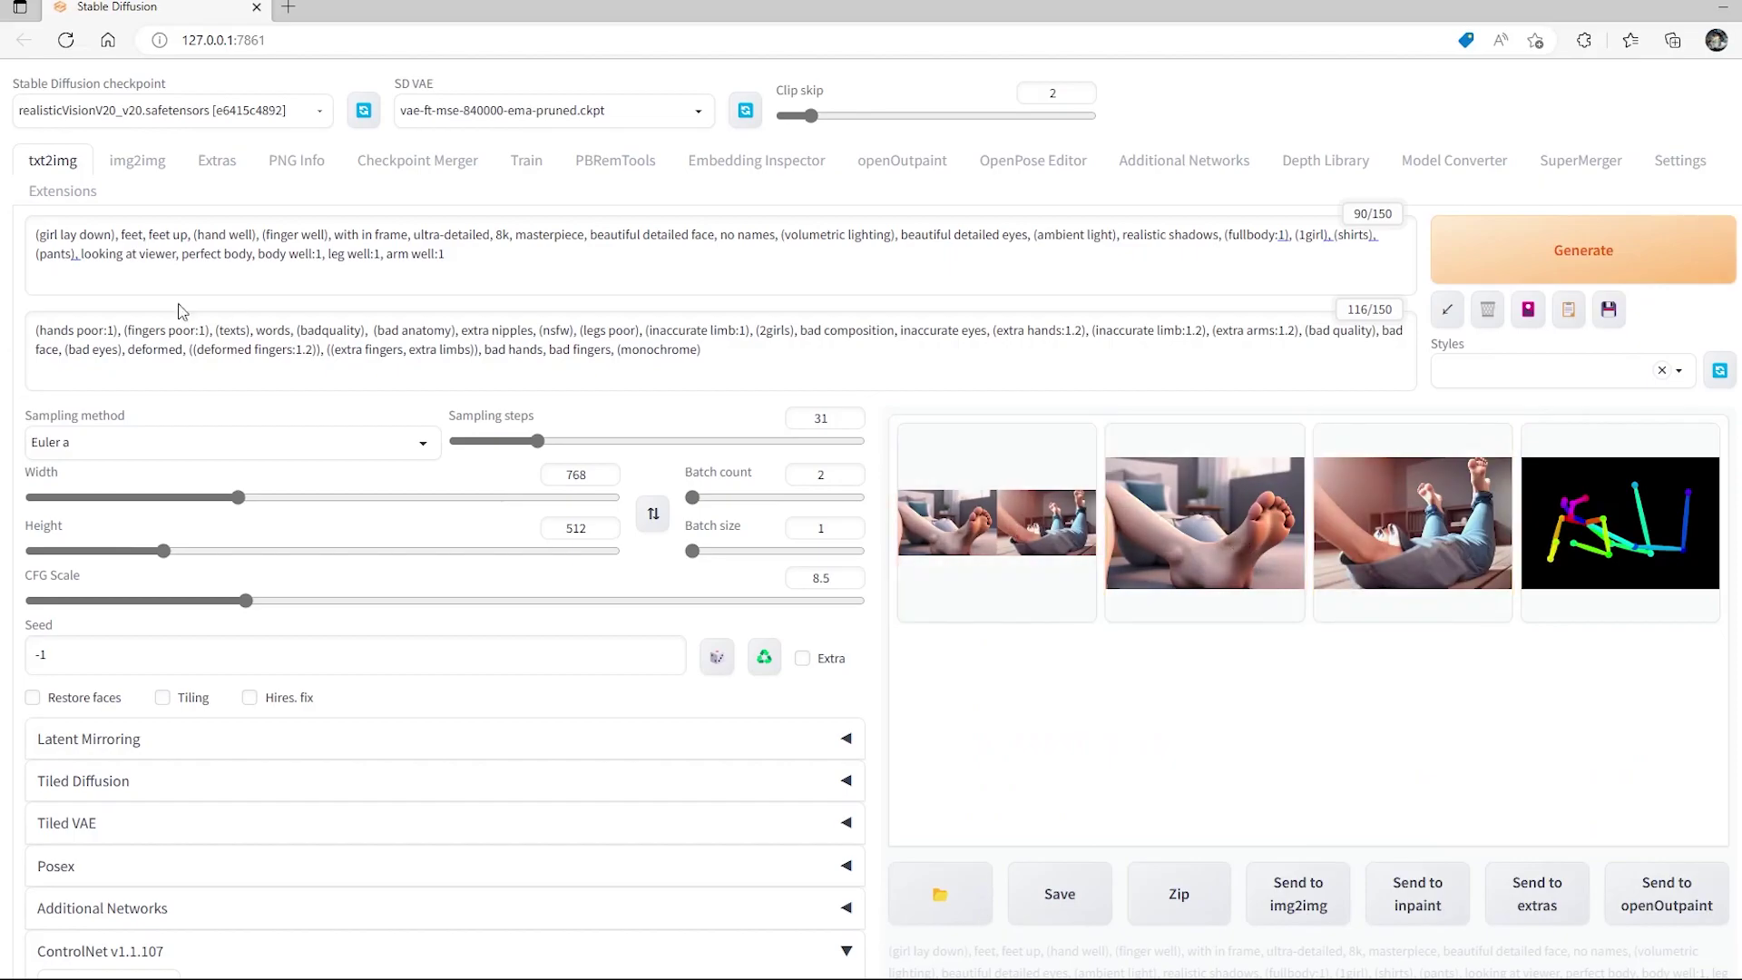
Raise ControlNet Unit 0's control weight to 0.9, keep the ending control step at 0.14, and generate another batch.
{"action": "scroll", "coordinate": [709, 555], "scroll_direction": "down", "scroll_amount": 10}
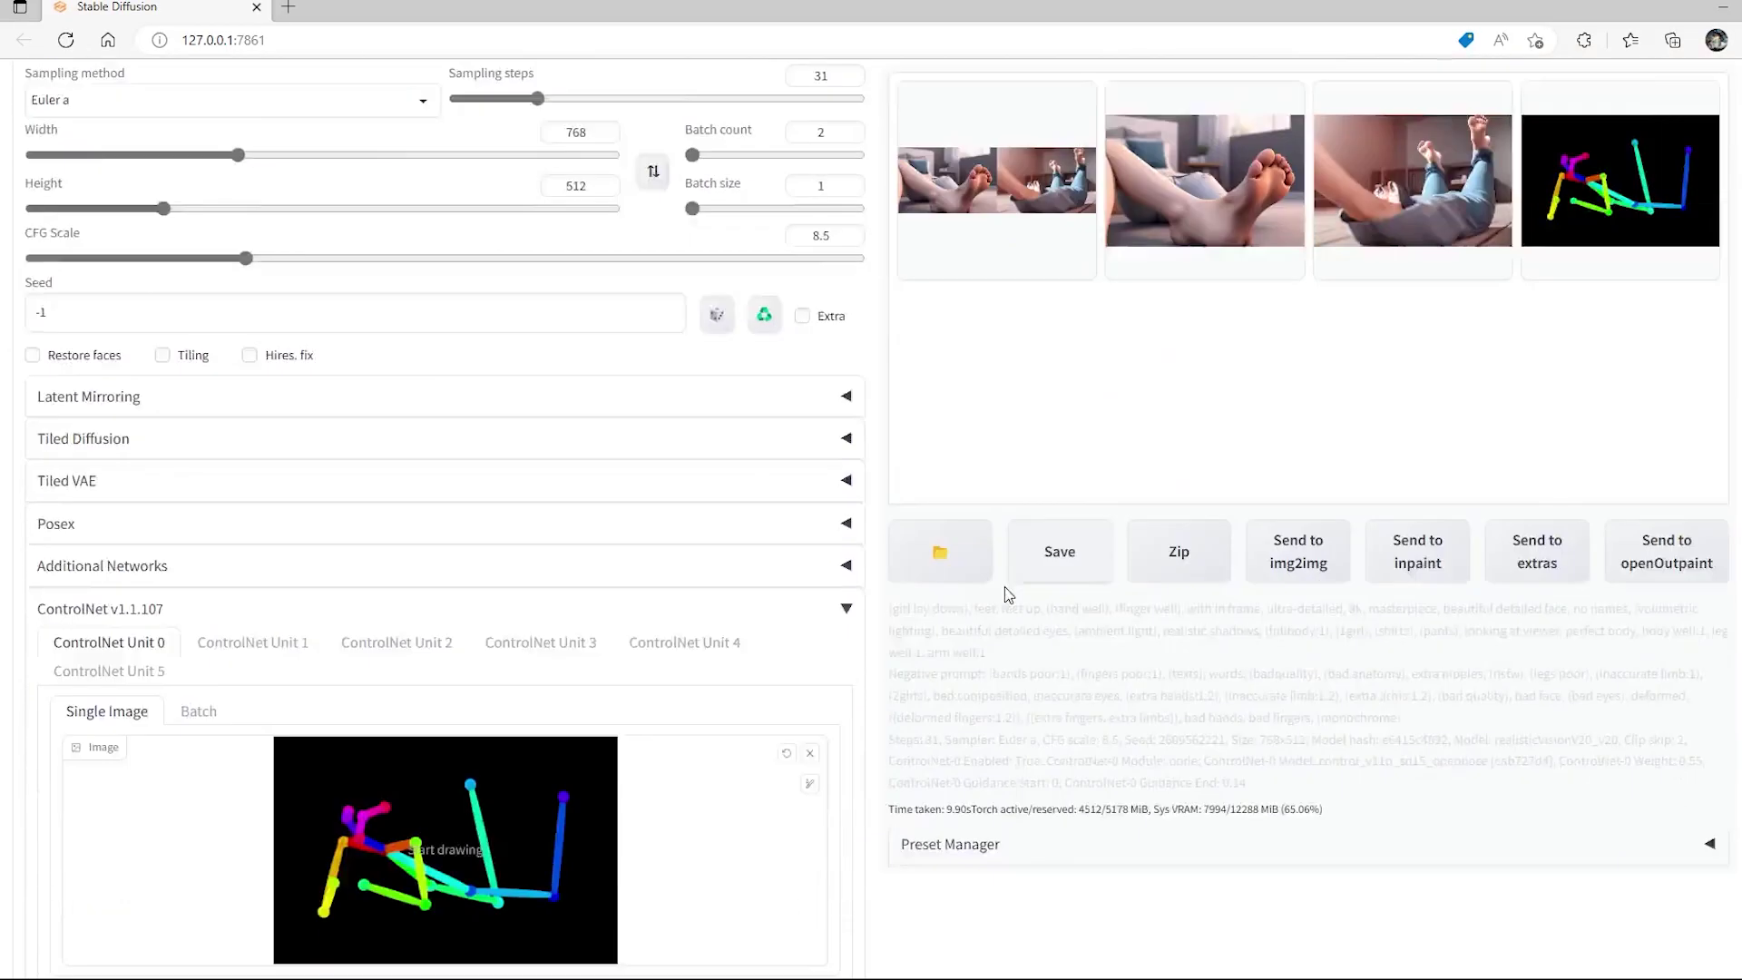
{"action": "left_click_drag", "start_coordinate": [194, 580], "coordinate": [170, 585]}
{"action": "scroll", "coordinate": [1274, 601], "scroll_direction": "up", "scroll_amount": 9}
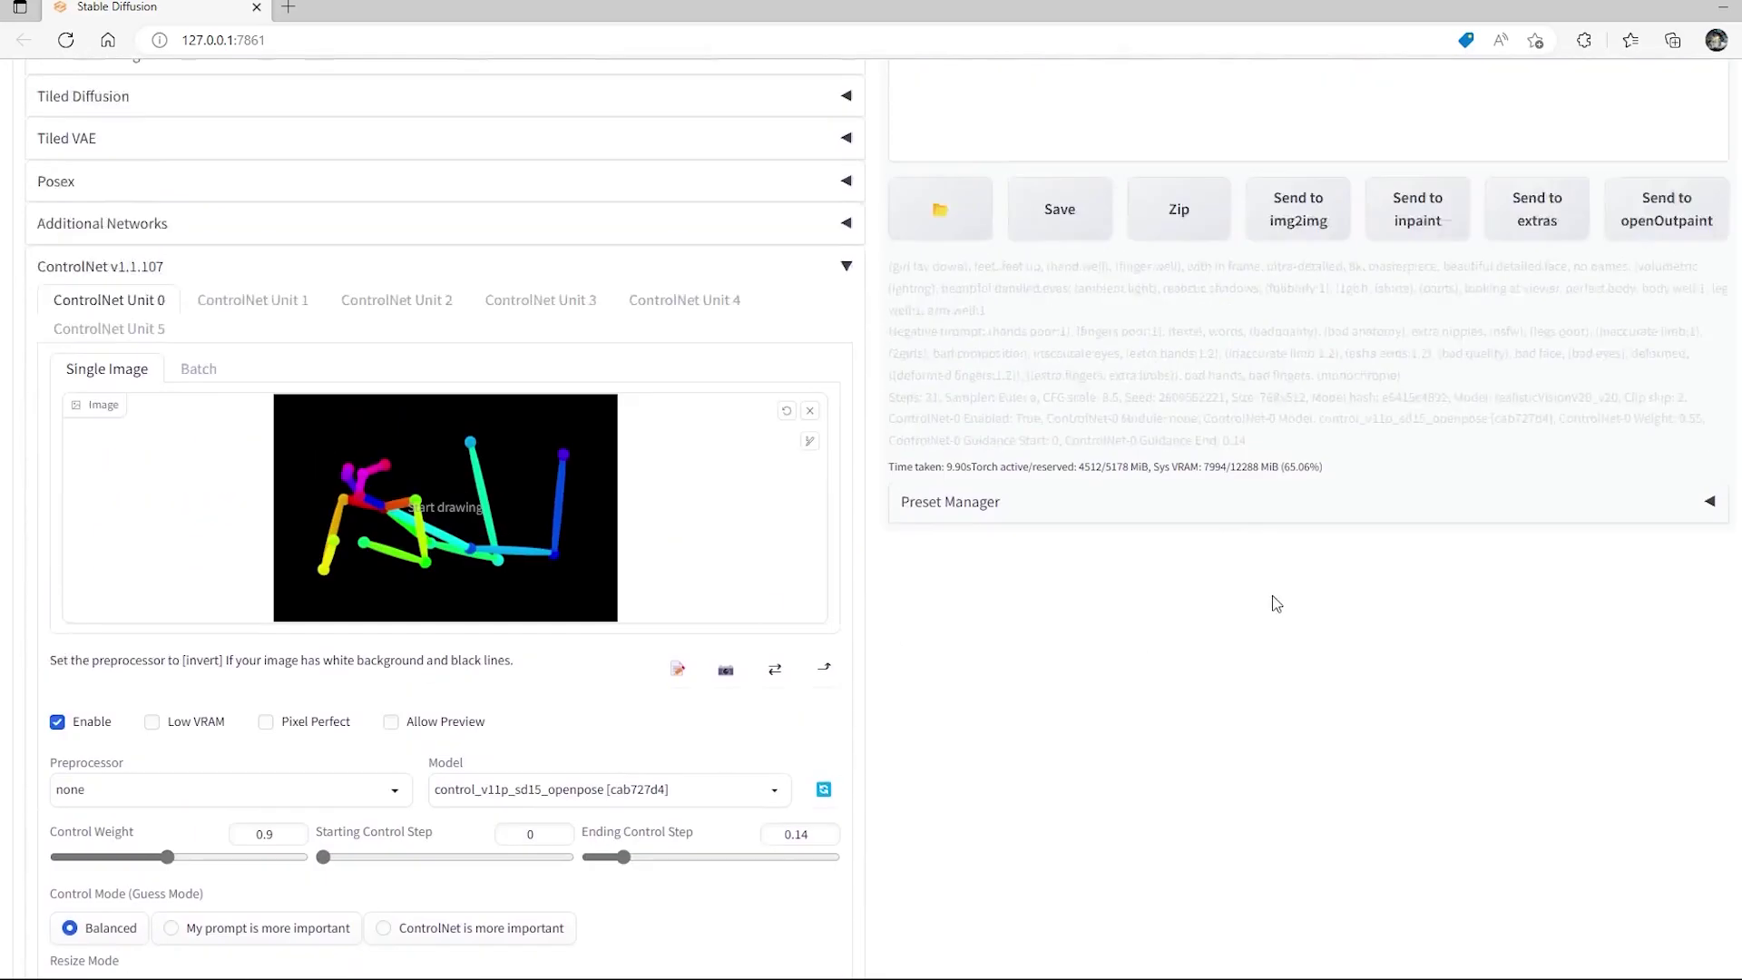
{"action": "scroll", "coordinate": [1275, 602], "scroll_direction": "up", "scroll_amount": 2}
{"action": "left_click", "coordinate": [1597, 263]}
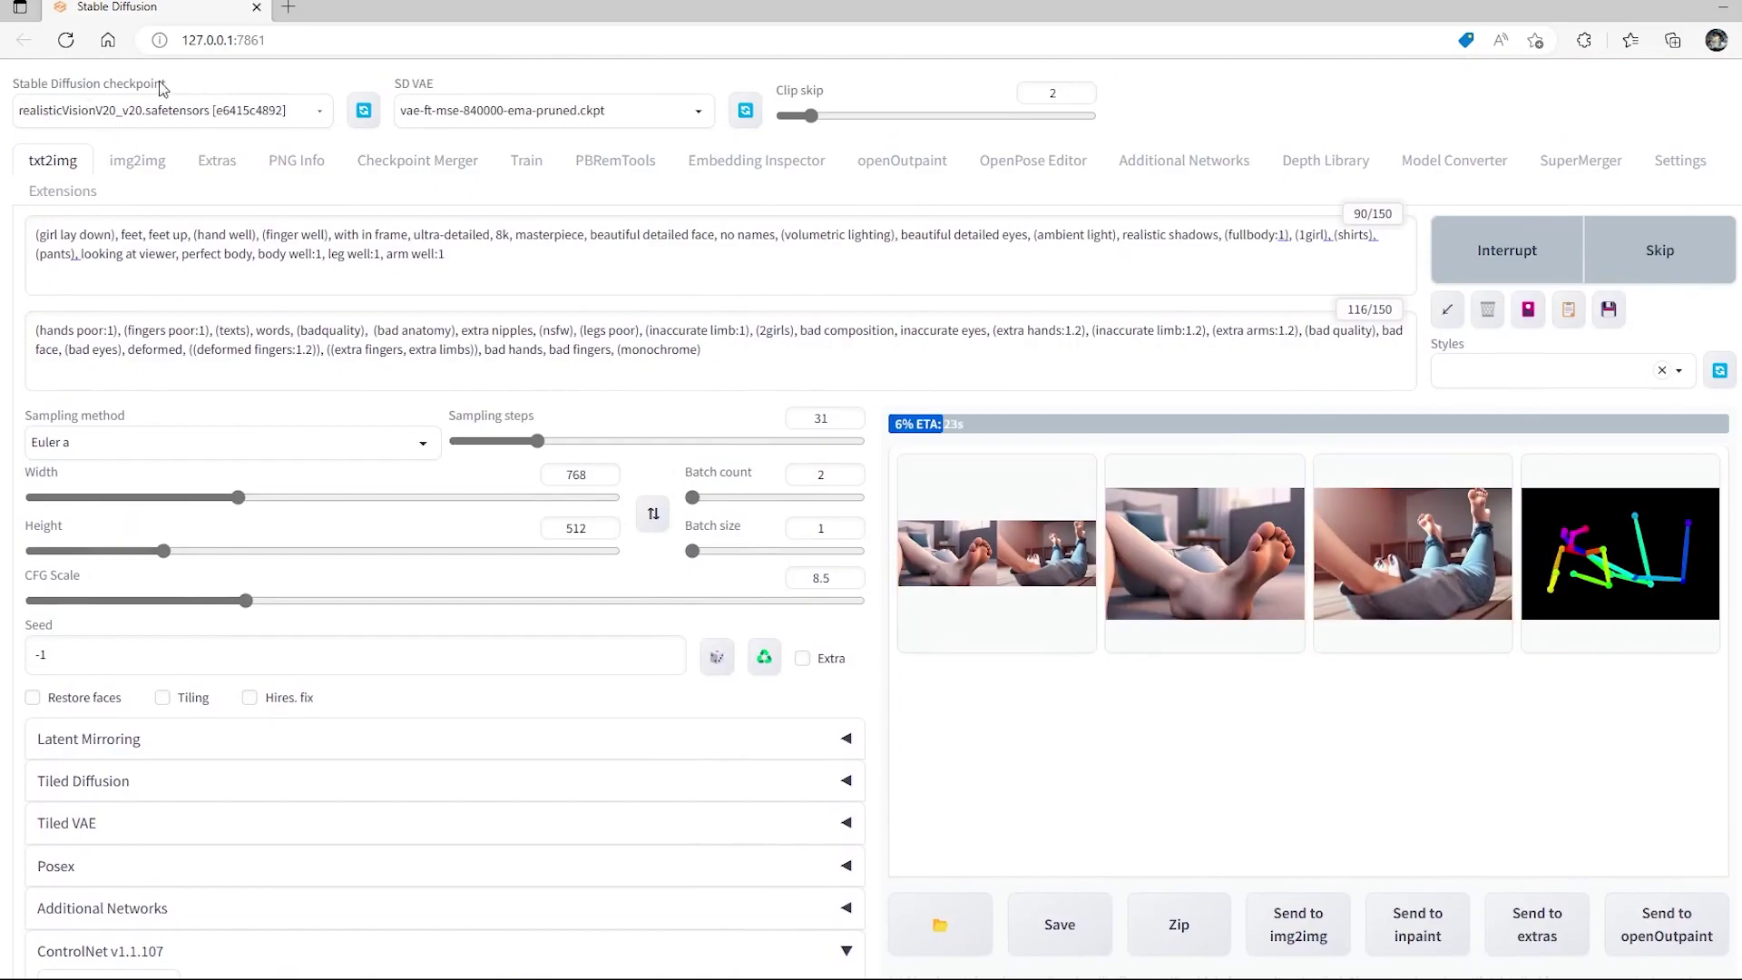
{"action": "scroll", "coordinate": [417, 583], "scroll_direction": "down", "scroll_amount": 8}
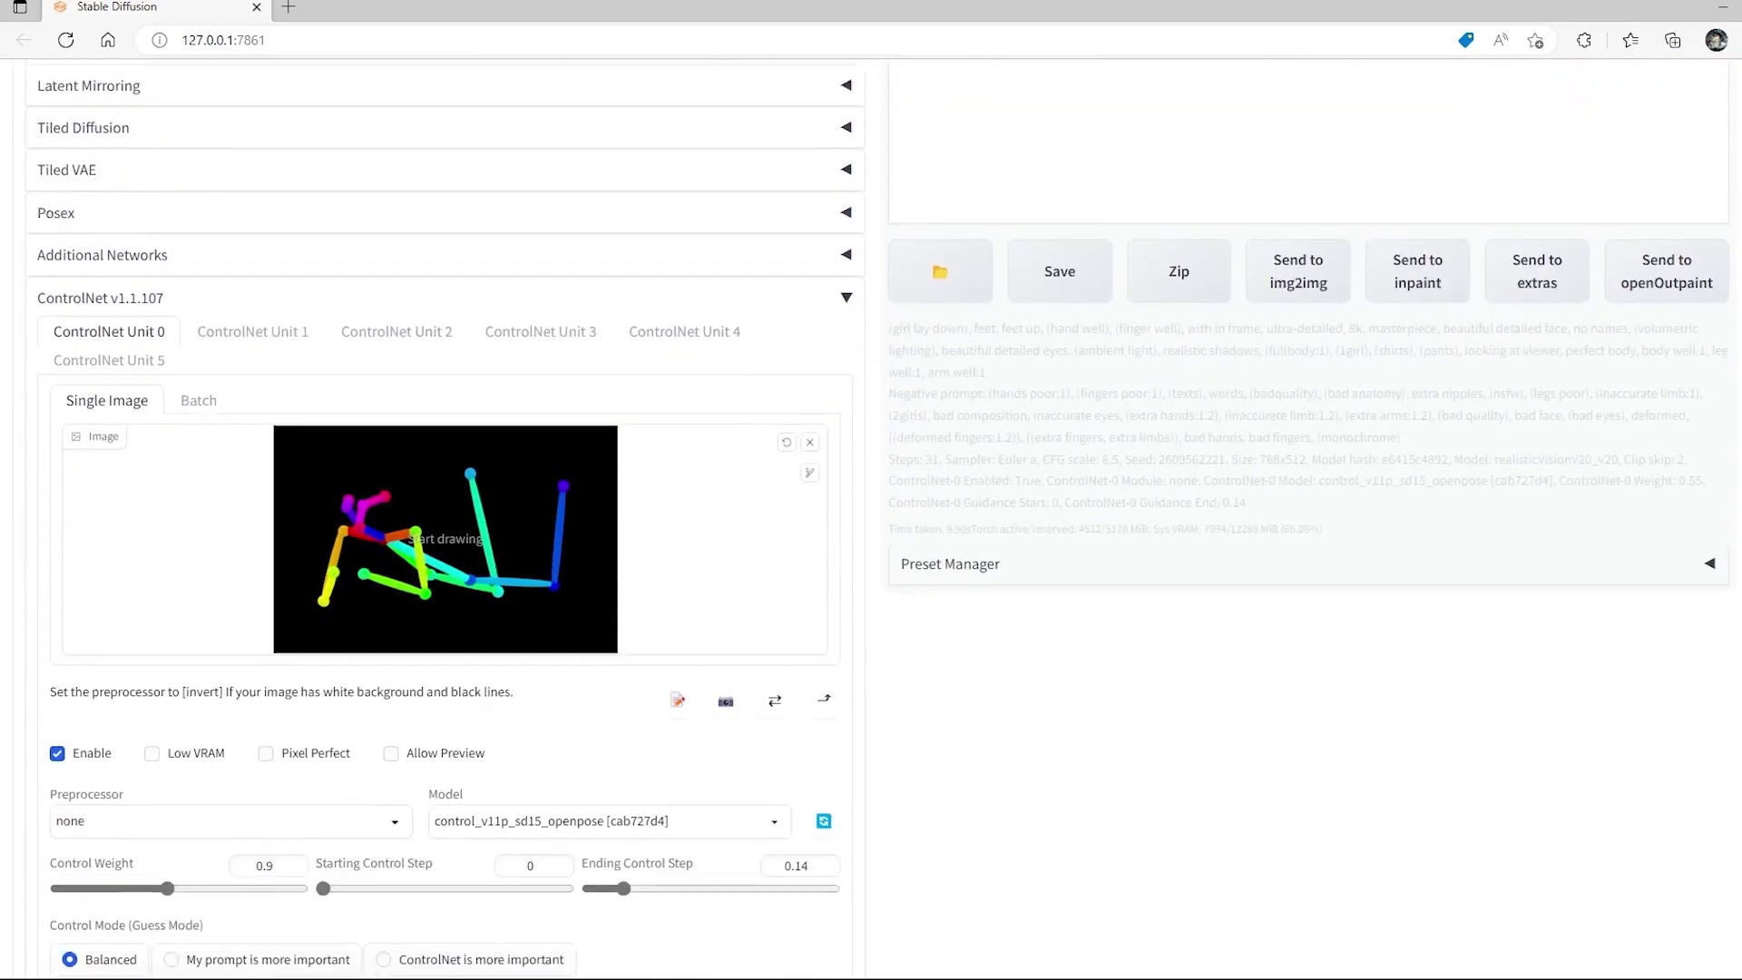
{"action": "scroll", "coordinate": [1022, 653], "scroll_direction": "up", "scroll_amount": 8}
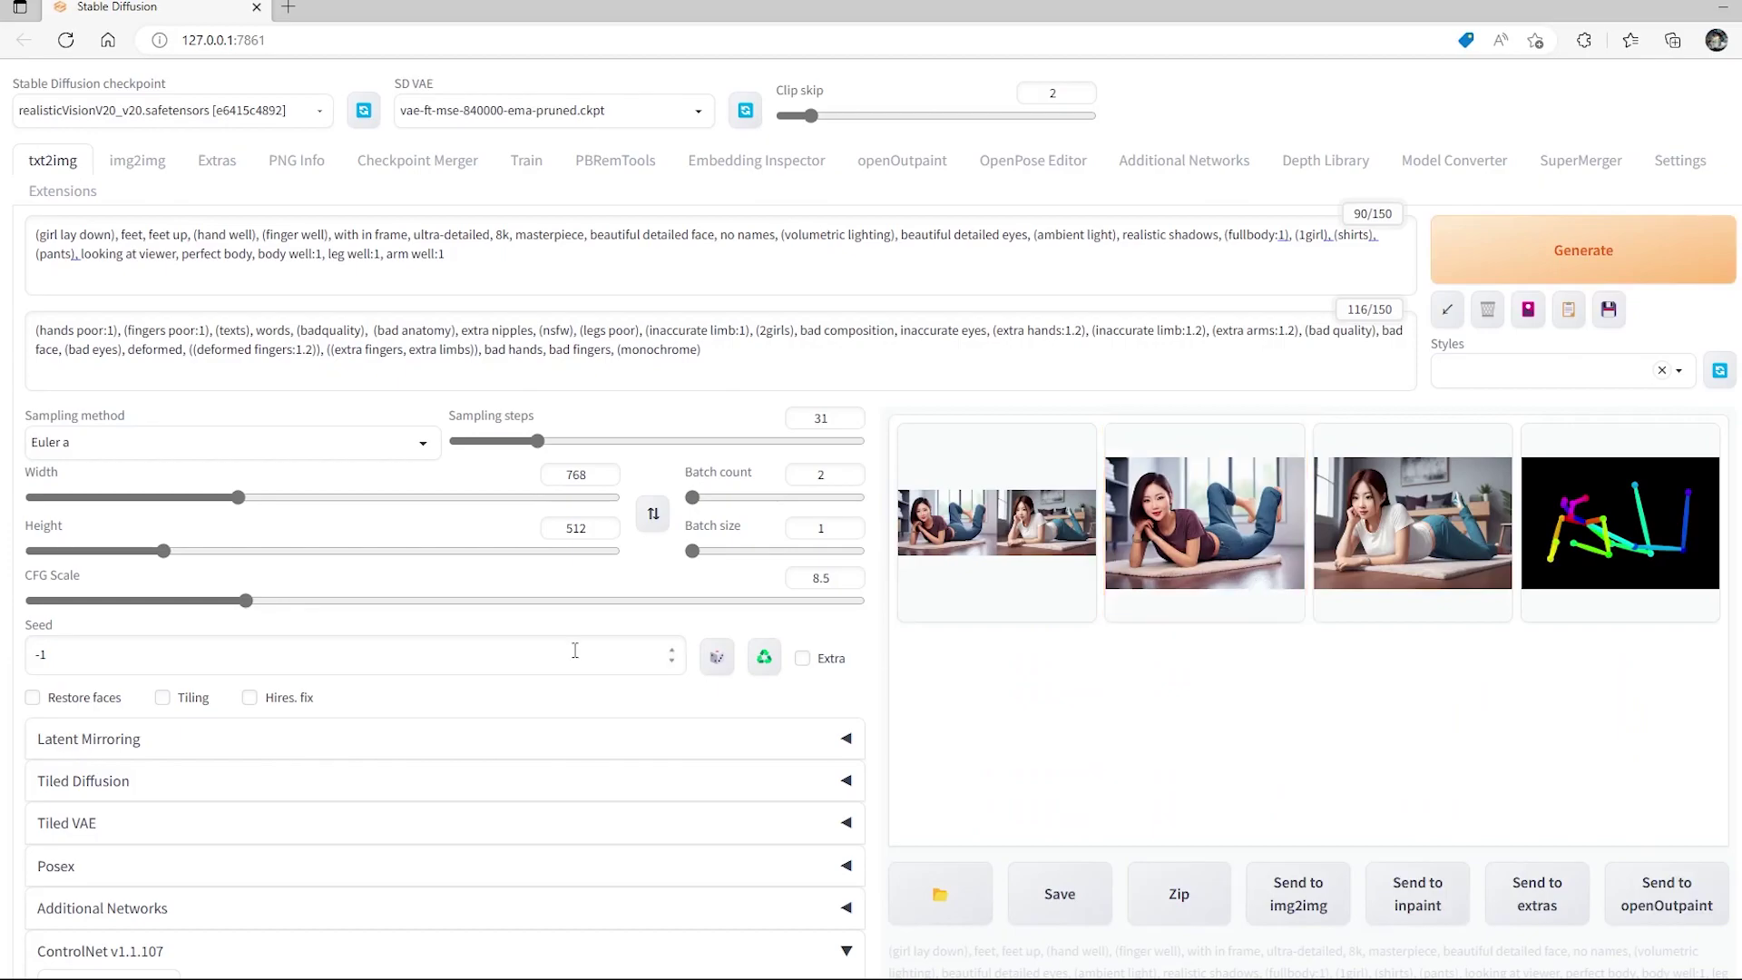
Disable ControlNet Unit 0 with the lying skeleton.
{"action": "scroll", "coordinate": [1265, 590], "scroll_direction": "down", "scroll_amount": 6}
{"action": "scroll", "coordinate": [241, 789], "scroll_direction": "down", "scroll_amount": 3}
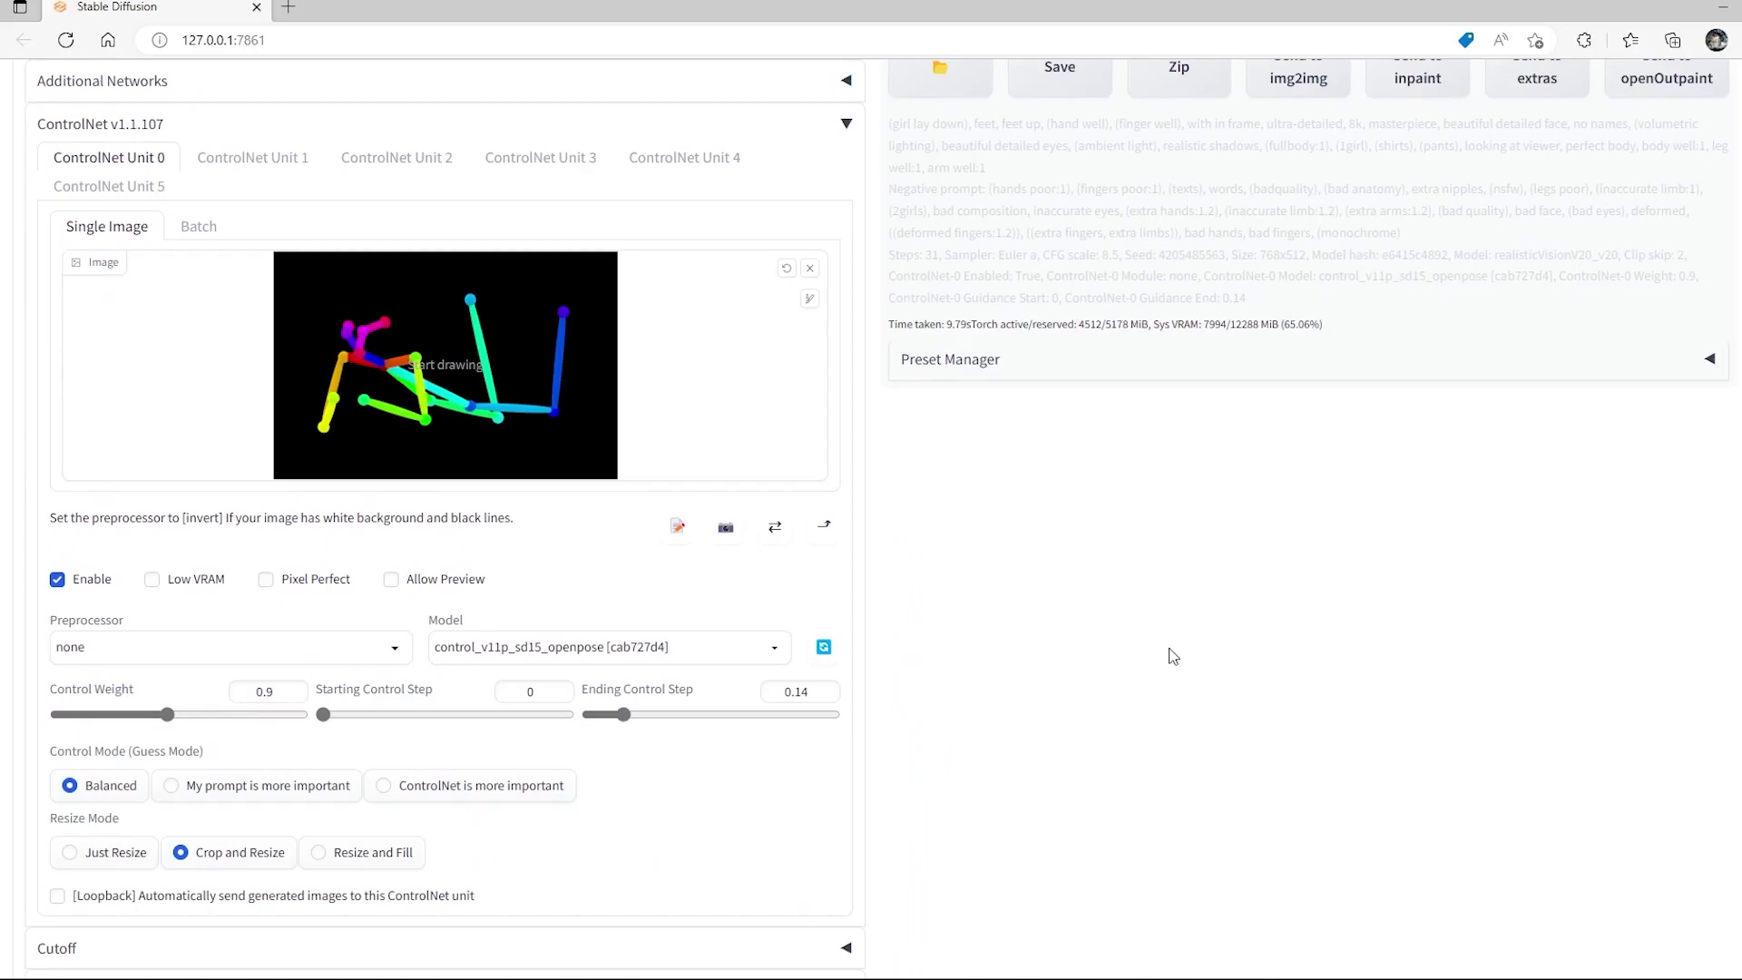
{"action": "scroll", "coordinate": [1169, 646], "scroll_direction": "up", "scroll_amount": 4}
{"action": "scroll", "coordinate": [1168, 644], "scroll_direction": "down", "scroll_amount": 1}
{"action": "left_click", "coordinate": [58, 855]}
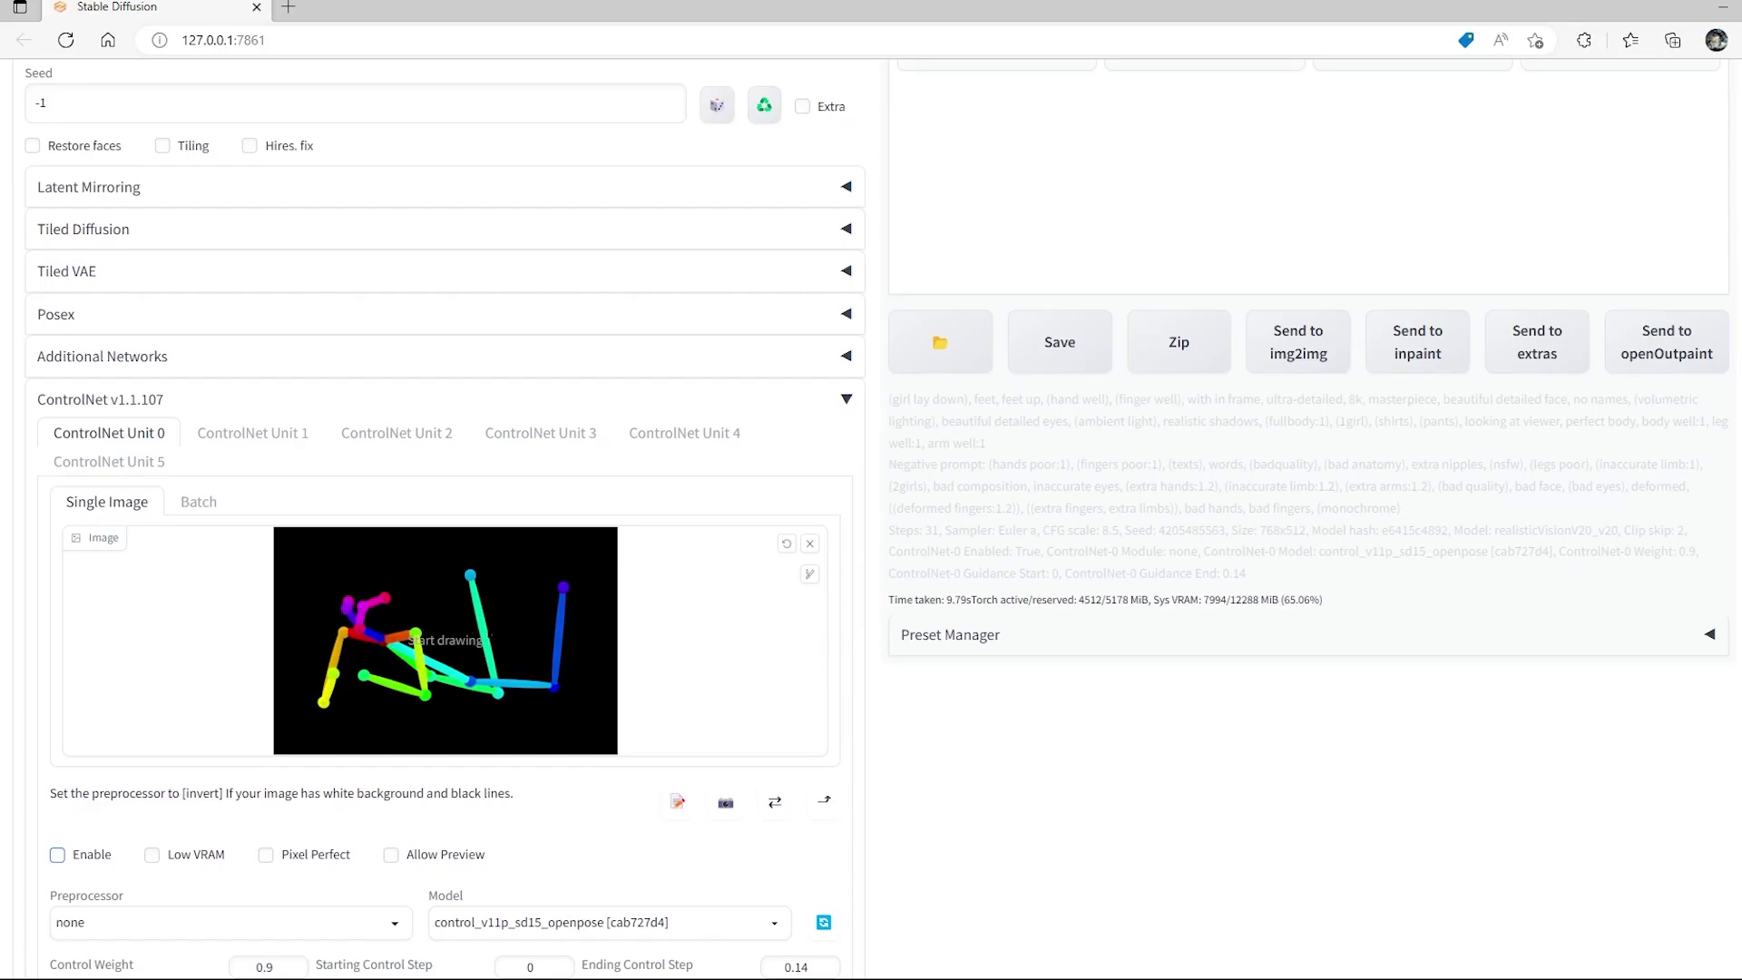
{"action": "scroll", "coordinate": [785, 633], "scroll_direction": "up", "scroll_amount": 6}
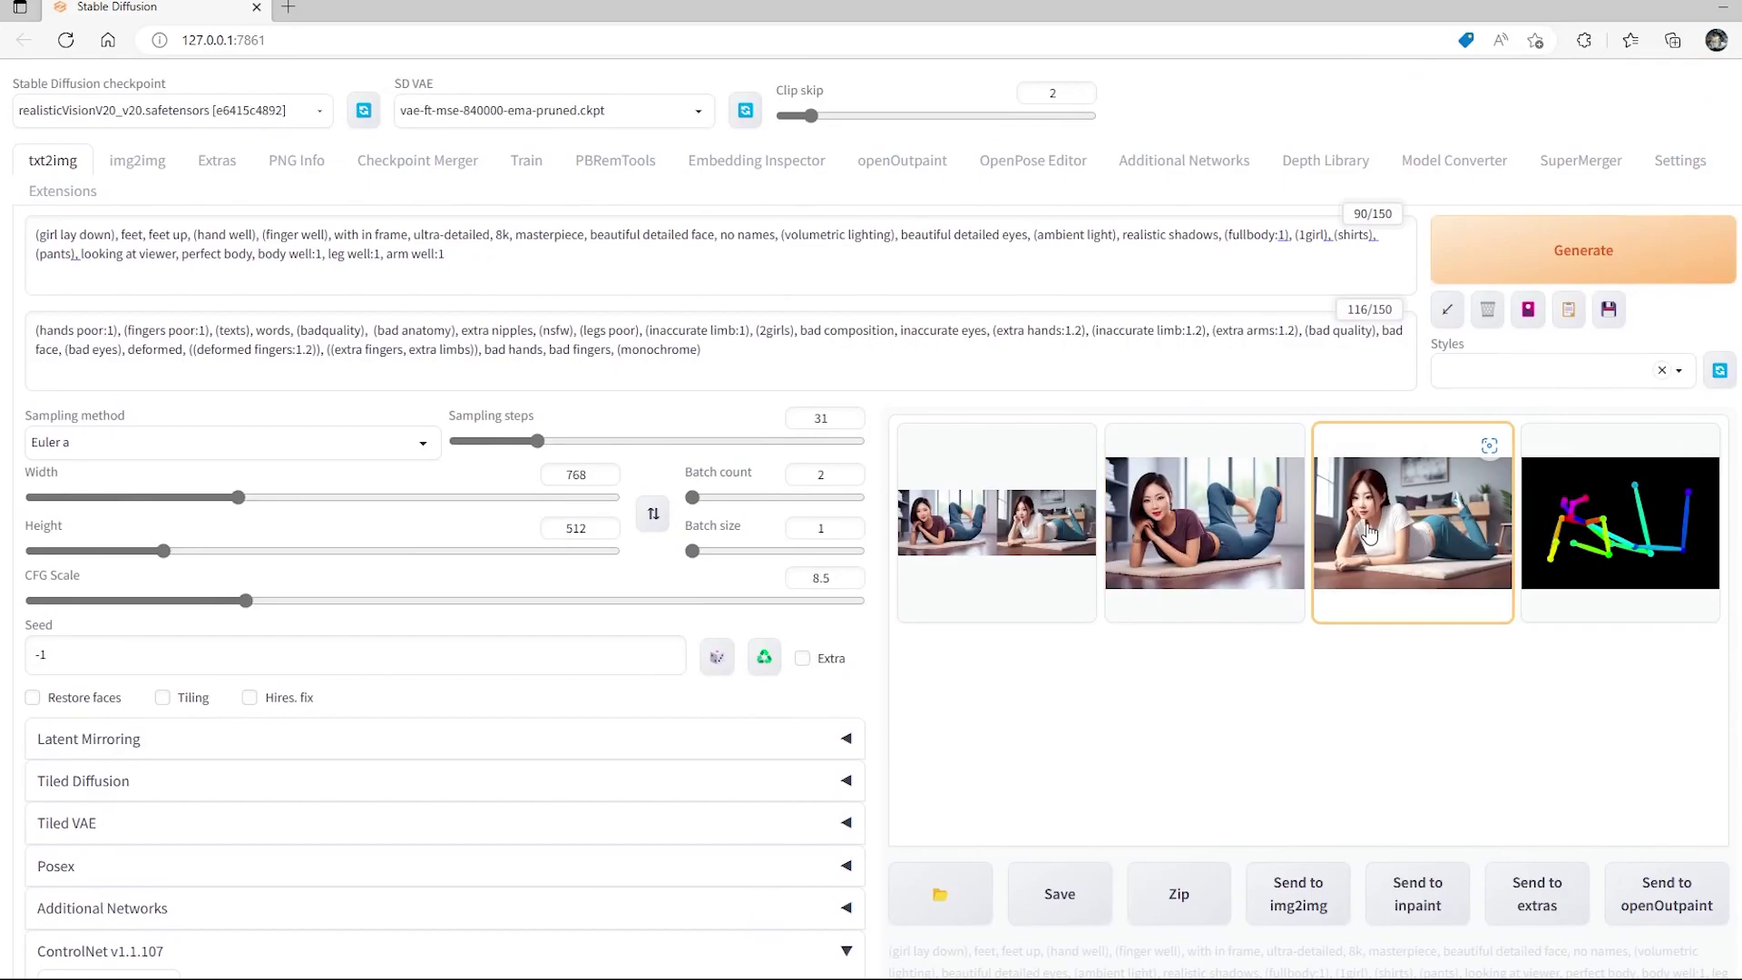
{"action": "scroll", "coordinate": [562, 666], "scroll_direction": "down", "scroll_amount": 6}
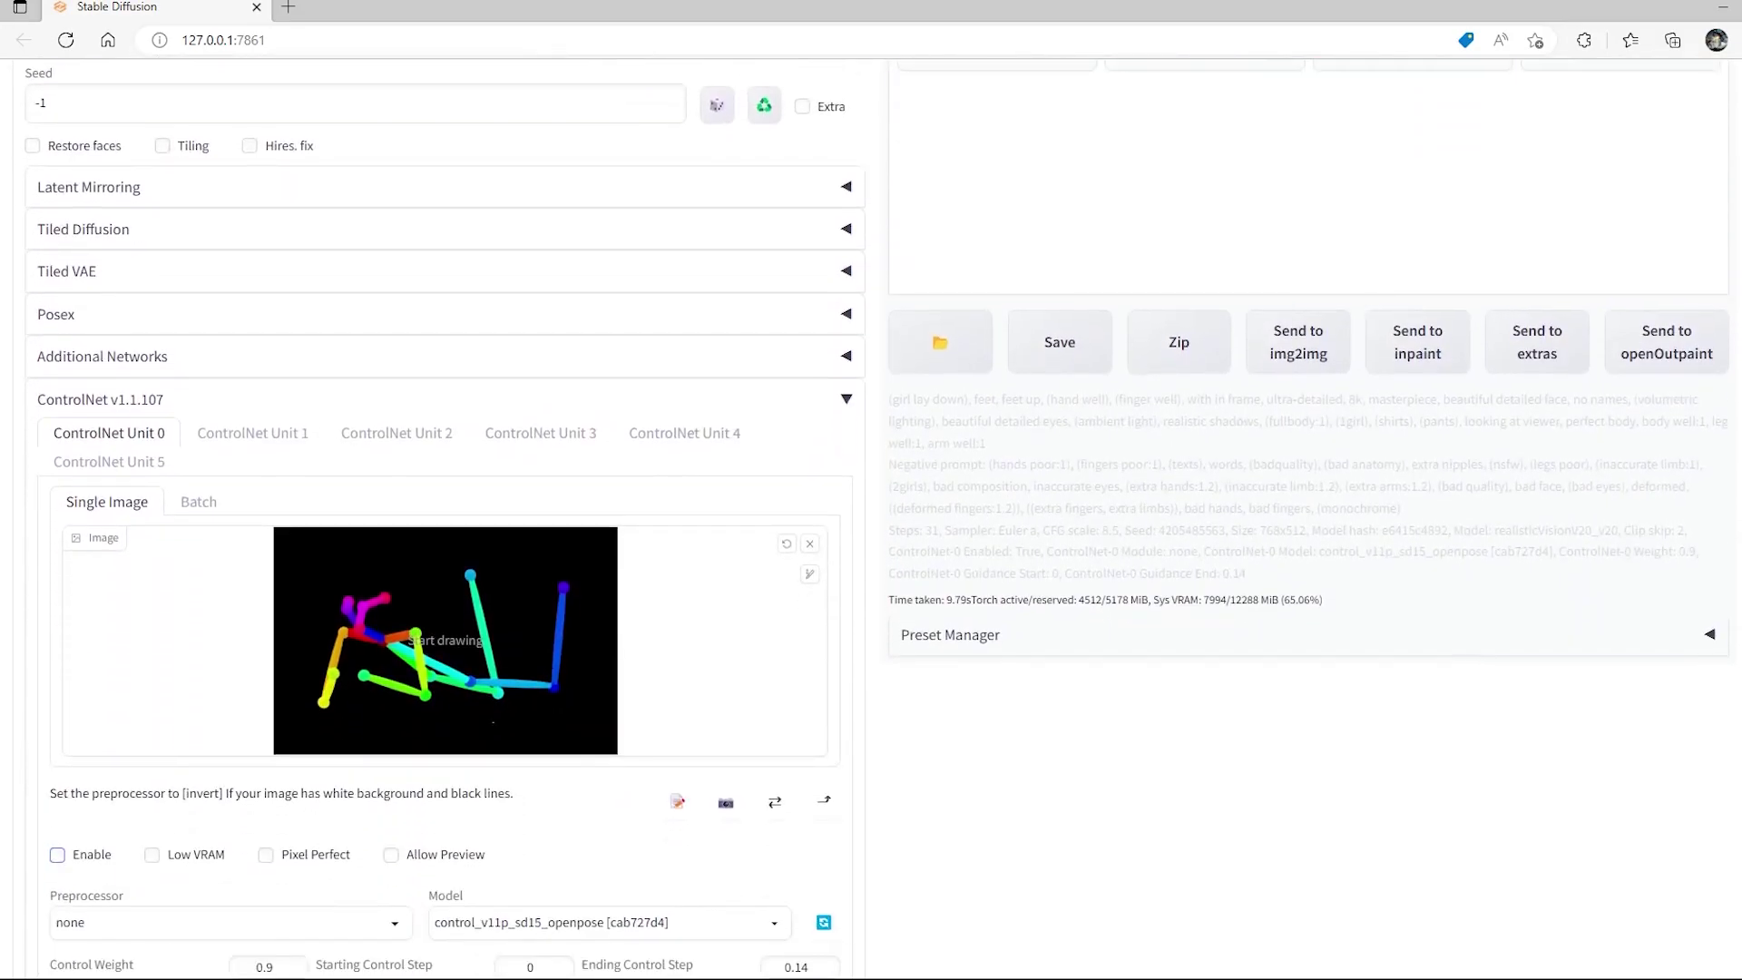
{"action": "scroll", "coordinate": [563, 667], "scroll_direction": "down", "scroll_amount": 3}
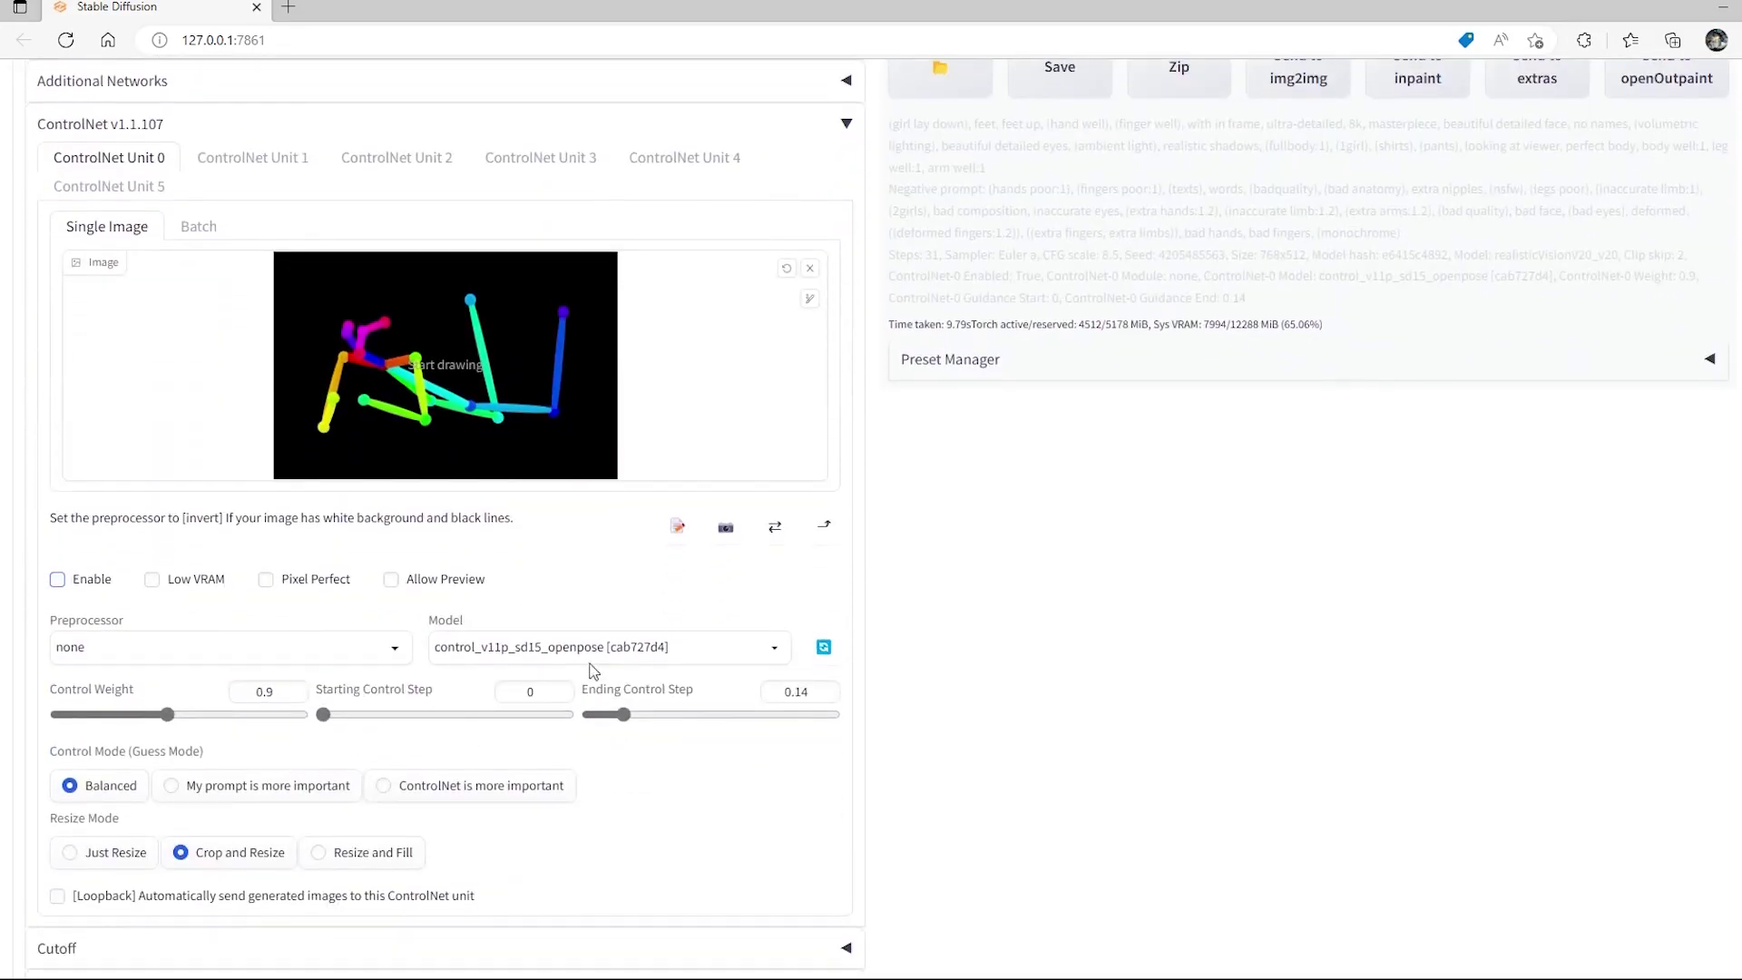
{"action": "scroll", "coordinate": [563, 671], "scroll_direction": "up", "scroll_amount": 9}
{"action": "left_click", "coordinate": [726, 350]}
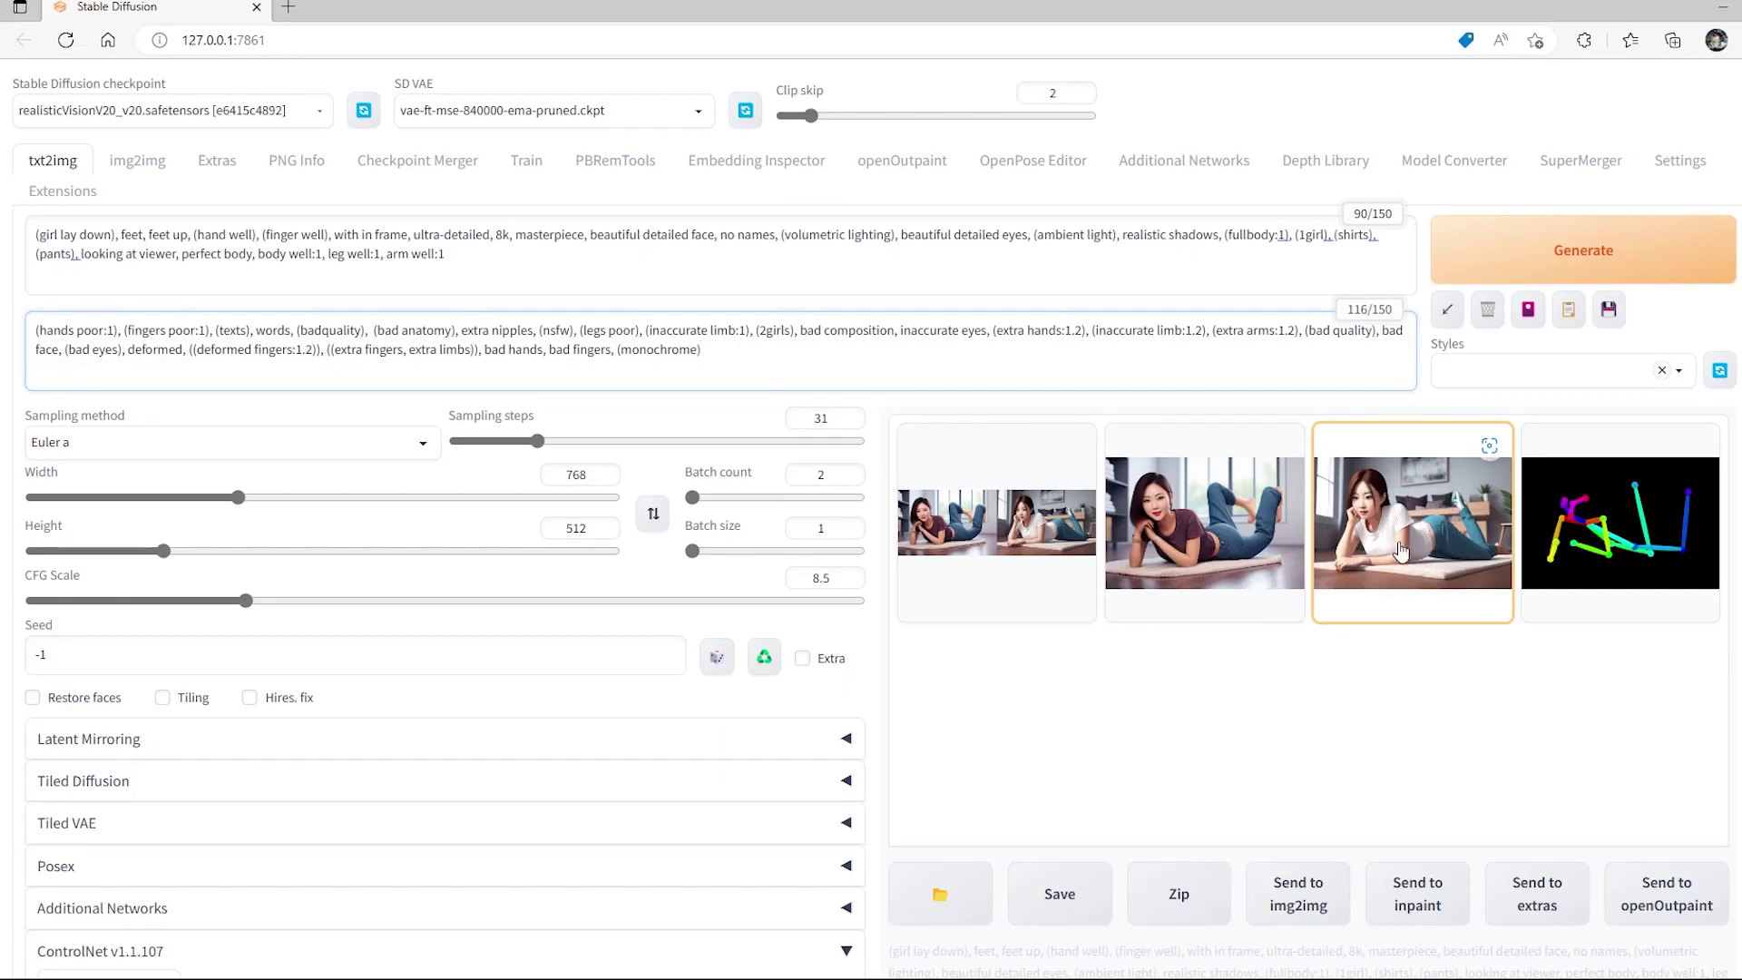
Enable ControlNet Unit 1, which holds the standing OpenPose skeleton.
{"action": "scroll", "coordinate": [357, 758], "scroll_direction": "down", "scroll_amount": 10}
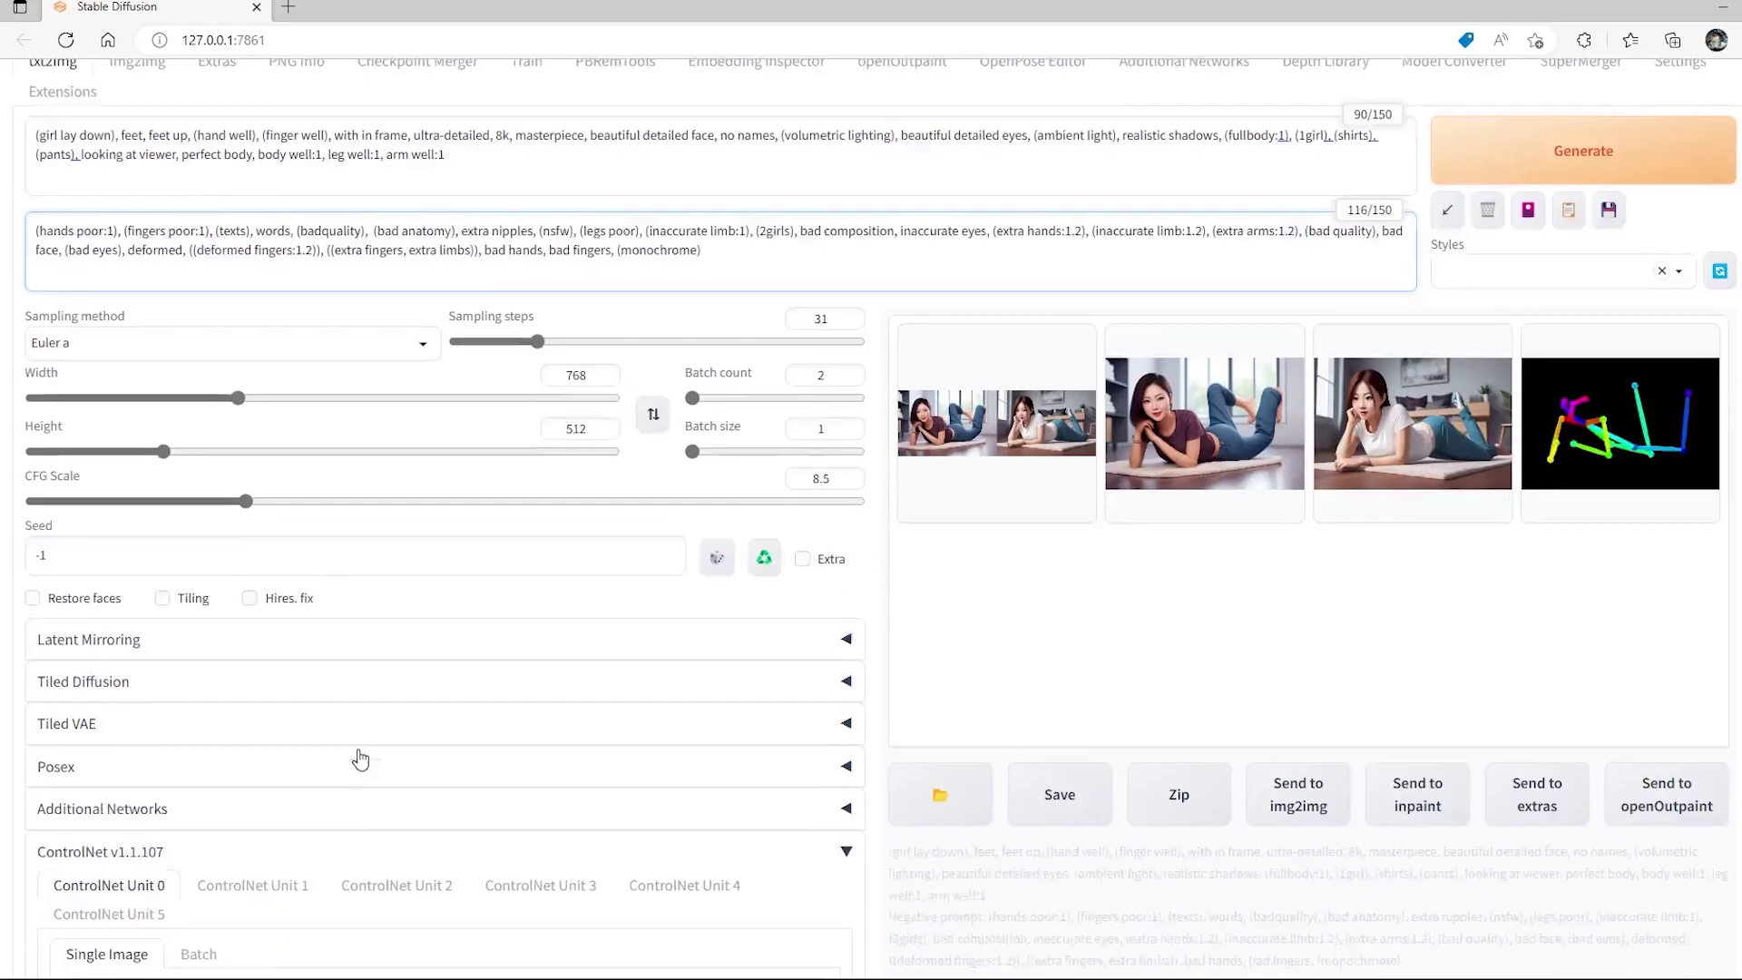
{"action": "scroll", "coordinate": [305, 678], "scroll_direction": "up", "scroll_amount": 3}
{"action": "left_click", "coordinate": [257, 297]}
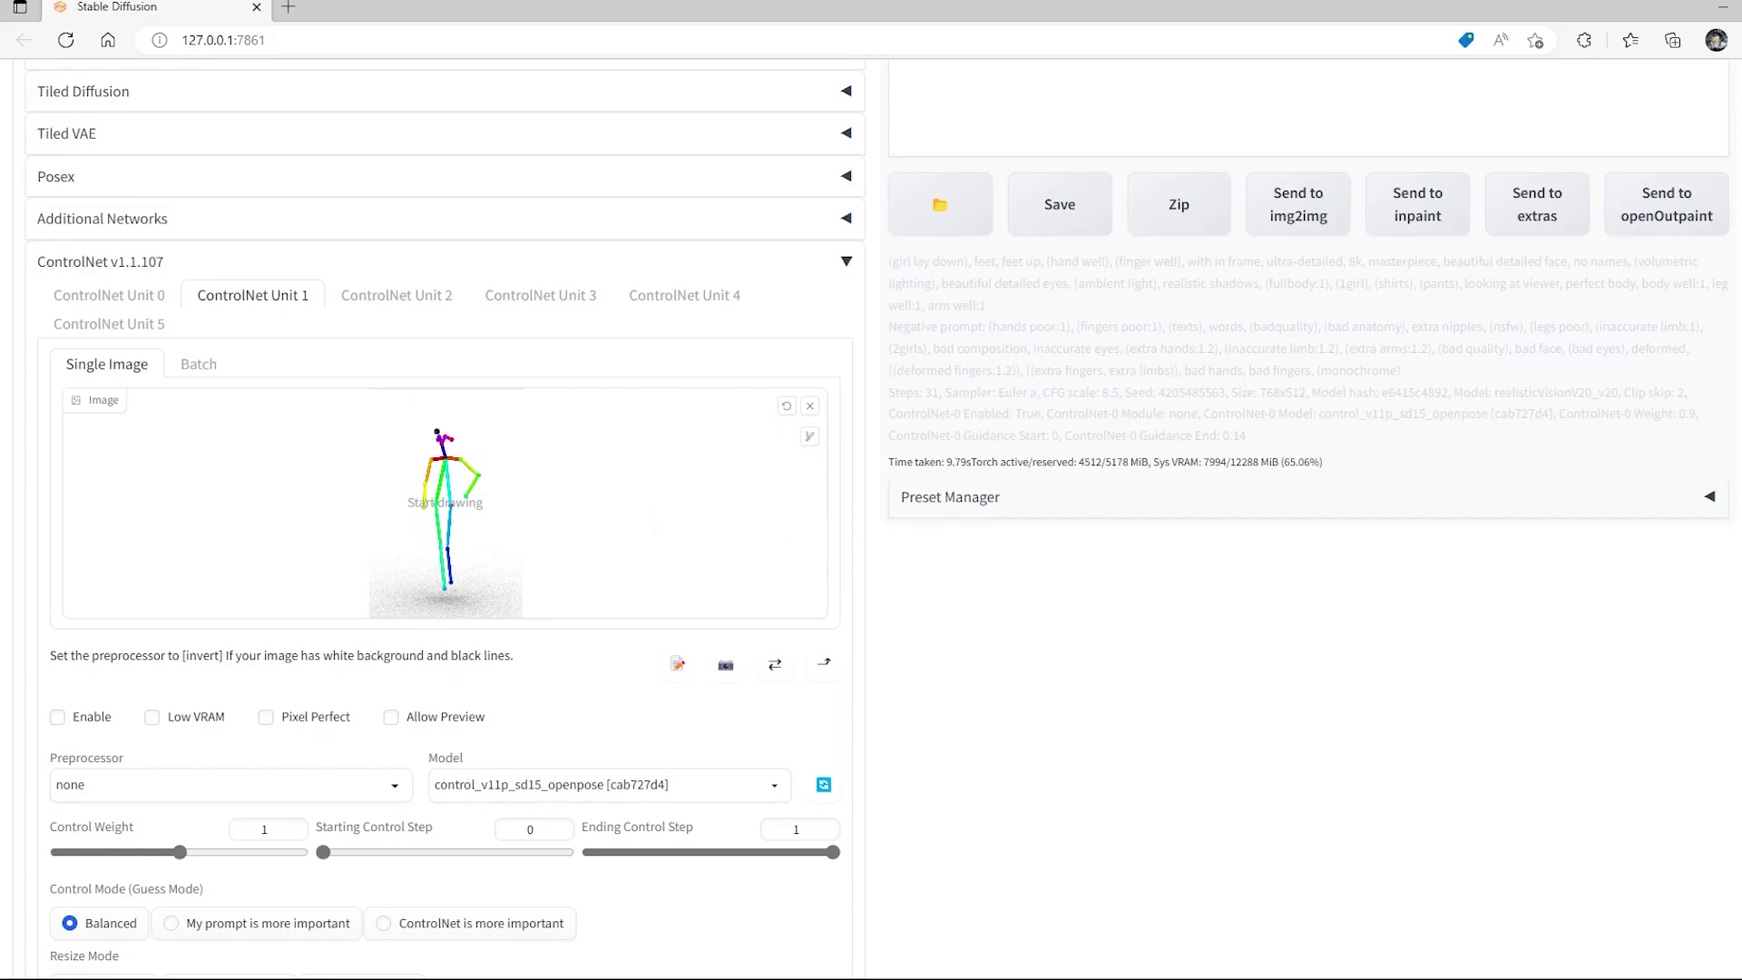
{"action": "left_click", "coordinate": [86, 722]}
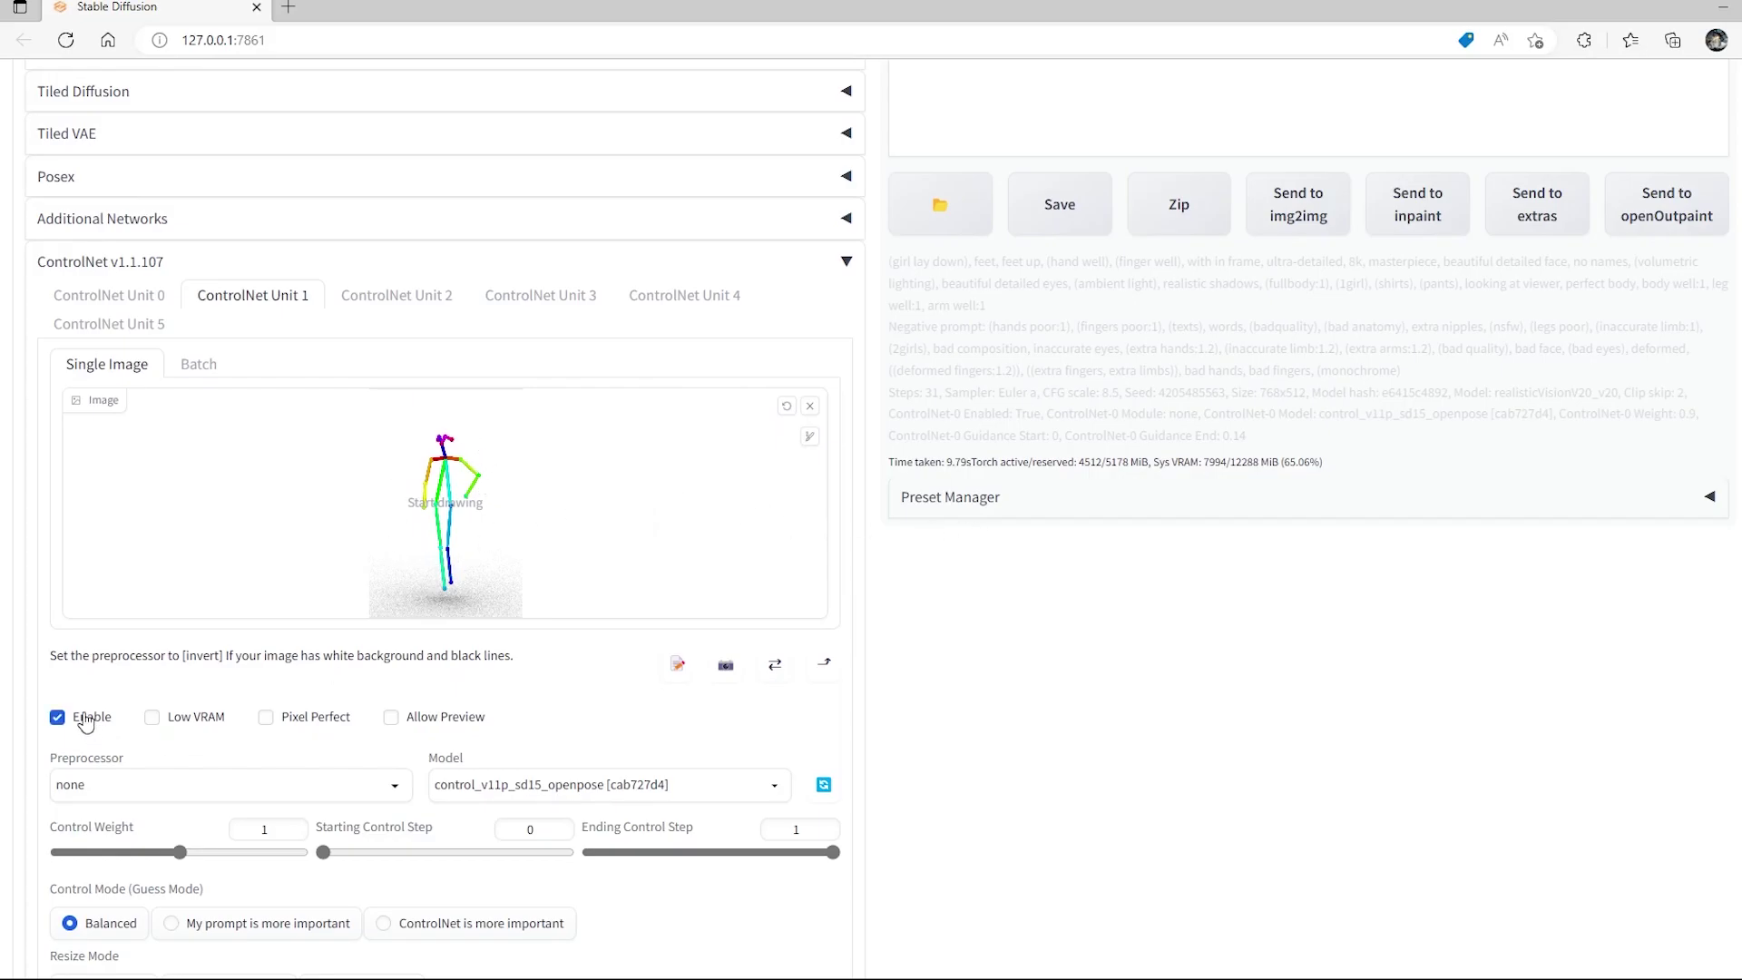
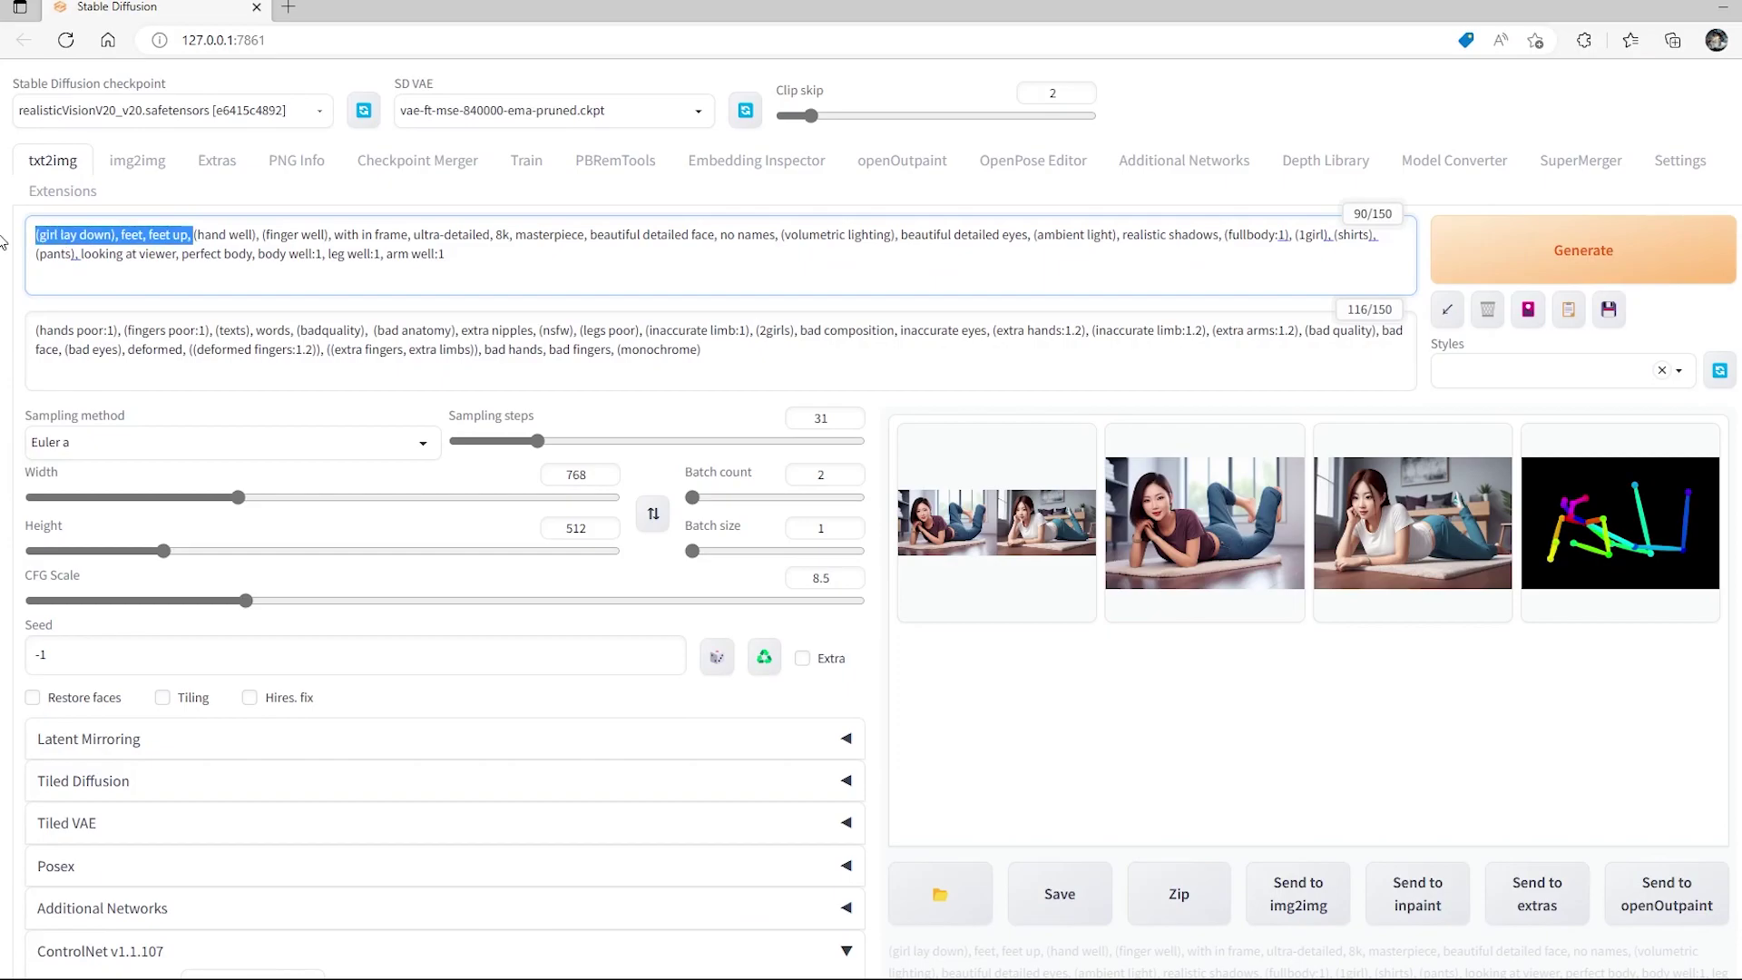
Remove "(girl lay down), feet, feet up," from the positive prompt and swap the image width and height.
{"action": "key", "text": "BackSpace"}
{"action": "left_click", "coordinate": [653, 513]}
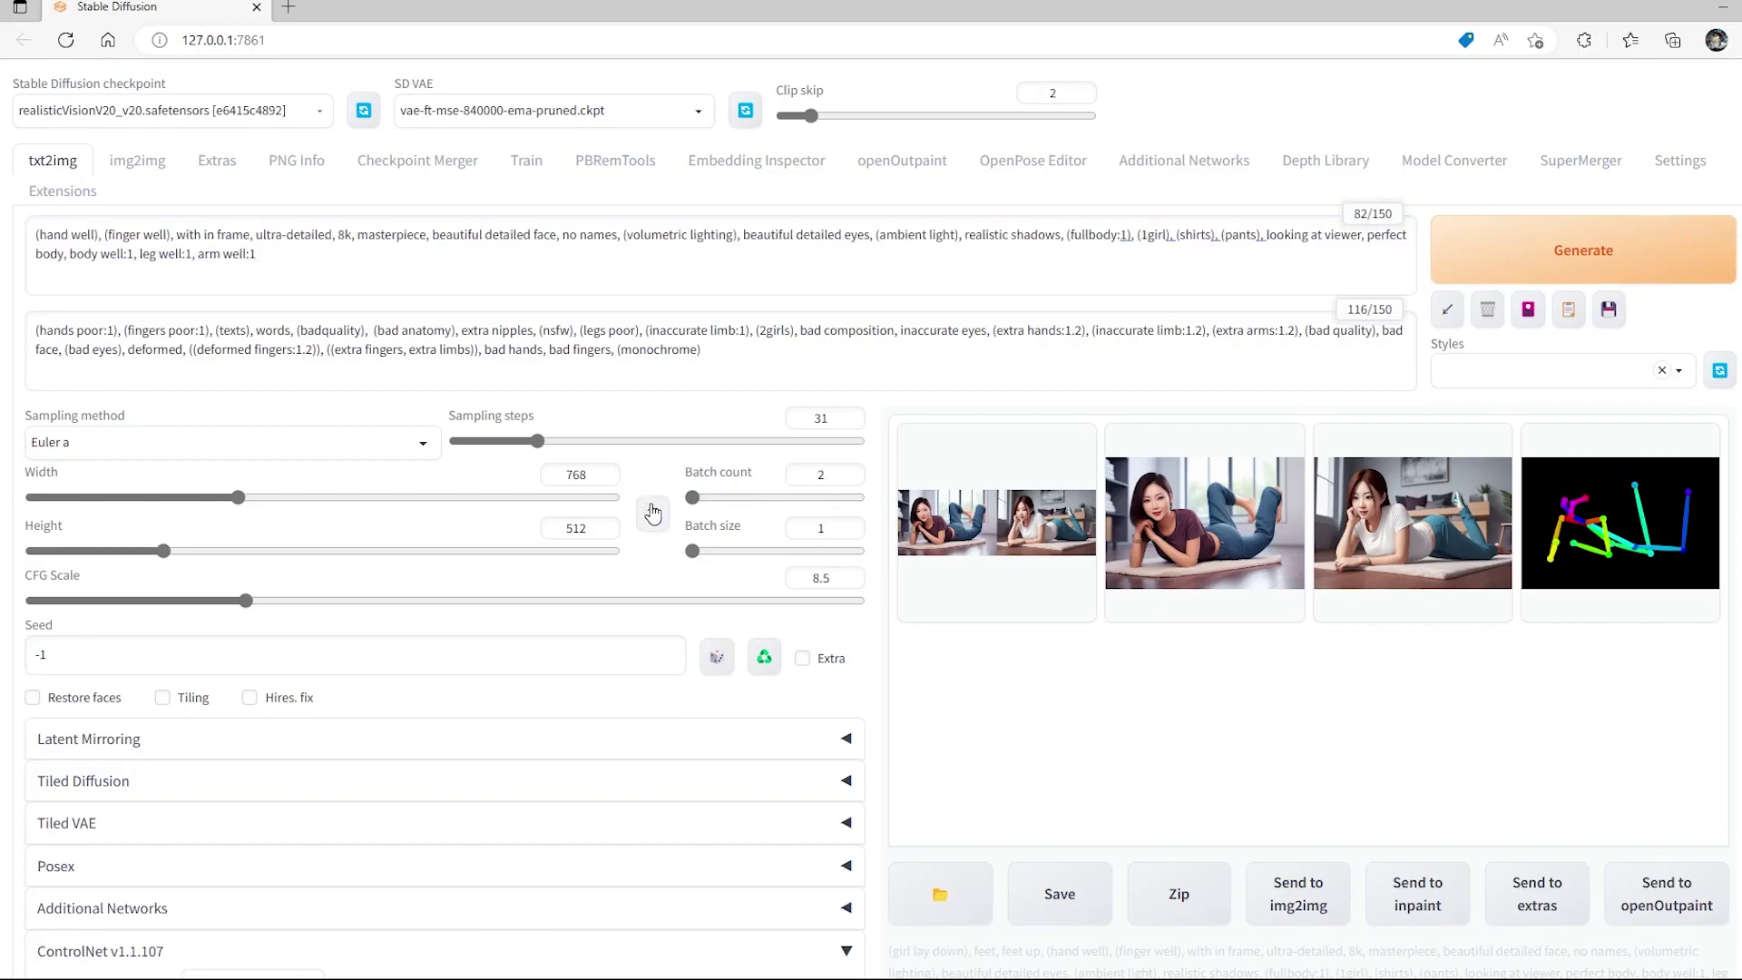
Generate a 512 × 768 batch of two images from the standing skeleton in ControlNet Unit 1.
{"action": "left_click", "coordinate": [1583, 254]}
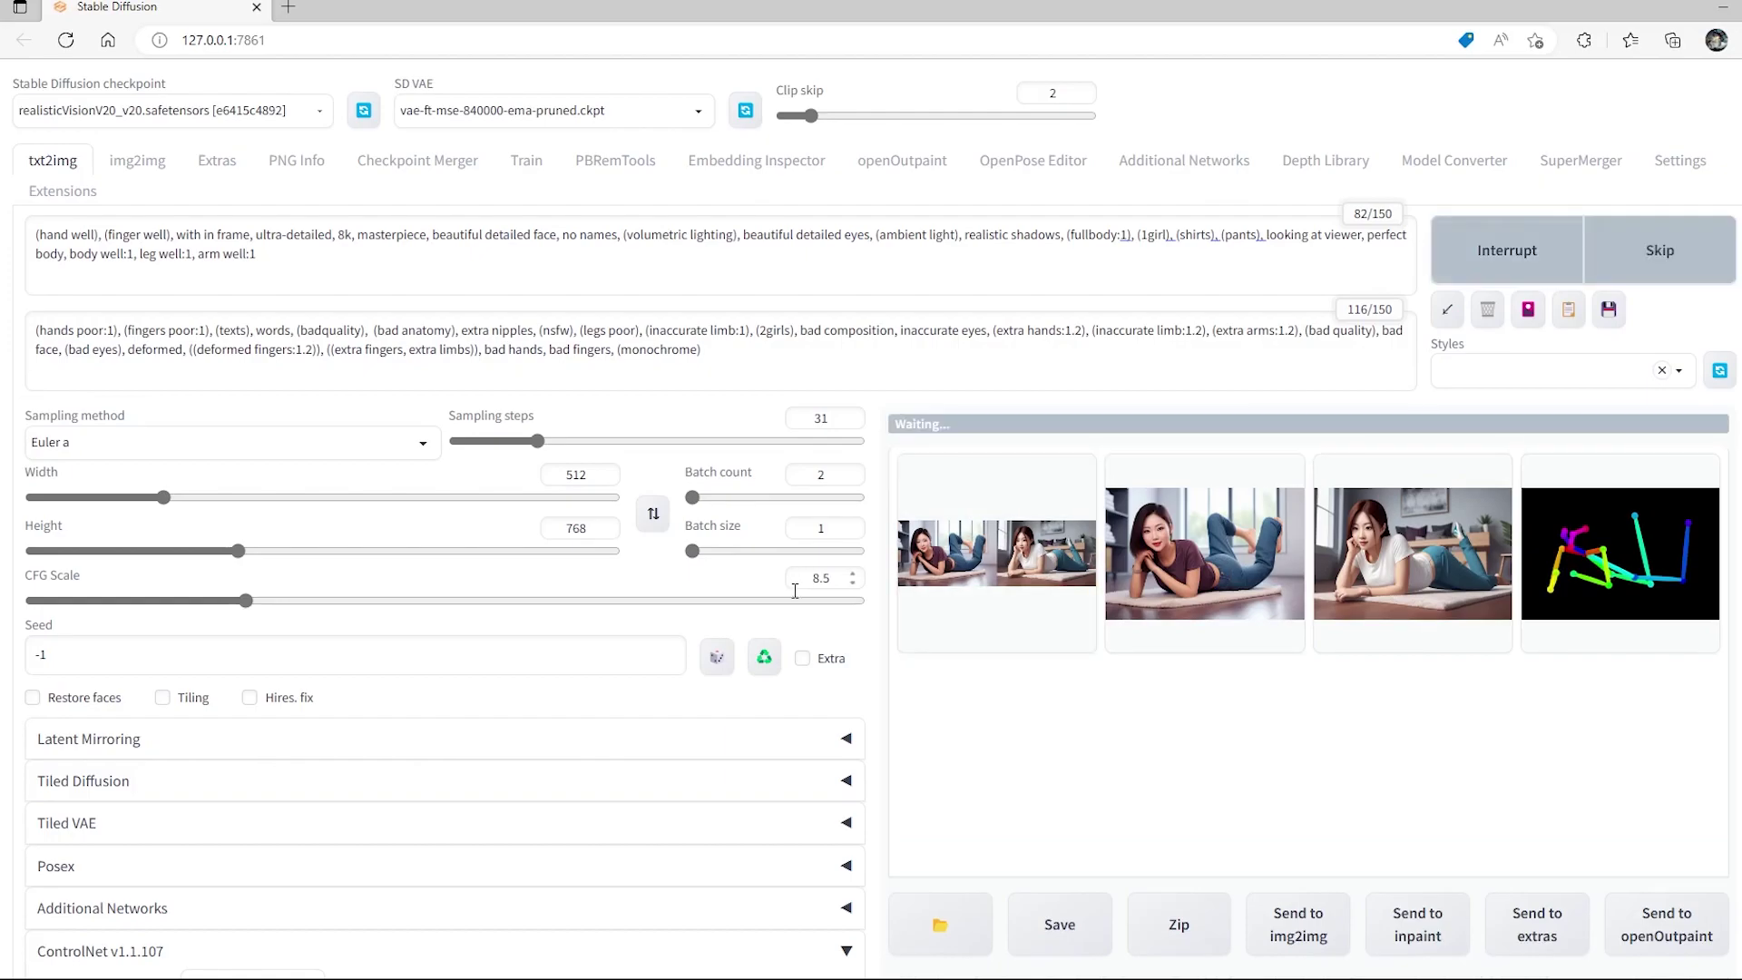
{"action": "scroll", "coordinate": [794, 590], "scroll_direction": "down", "scroll_amount": 9}
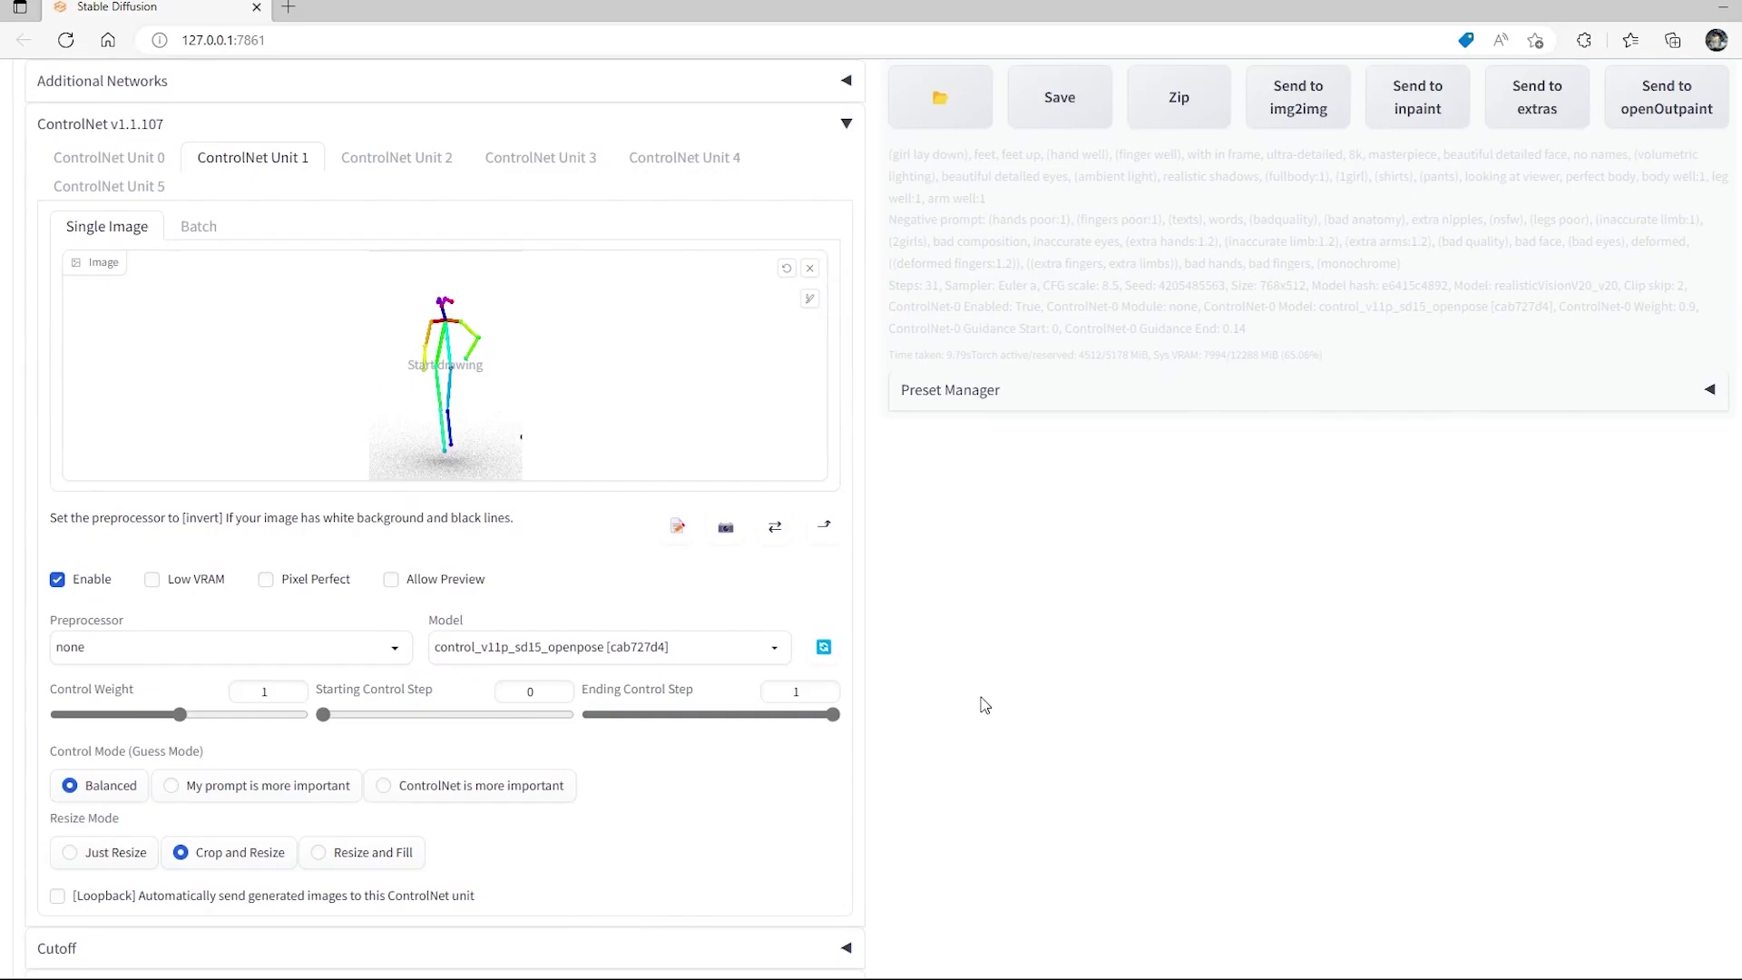
{"action": "scroll", "coordinate": [1120, 726], "scroll_direction": "up", "scroll_amount": 4}
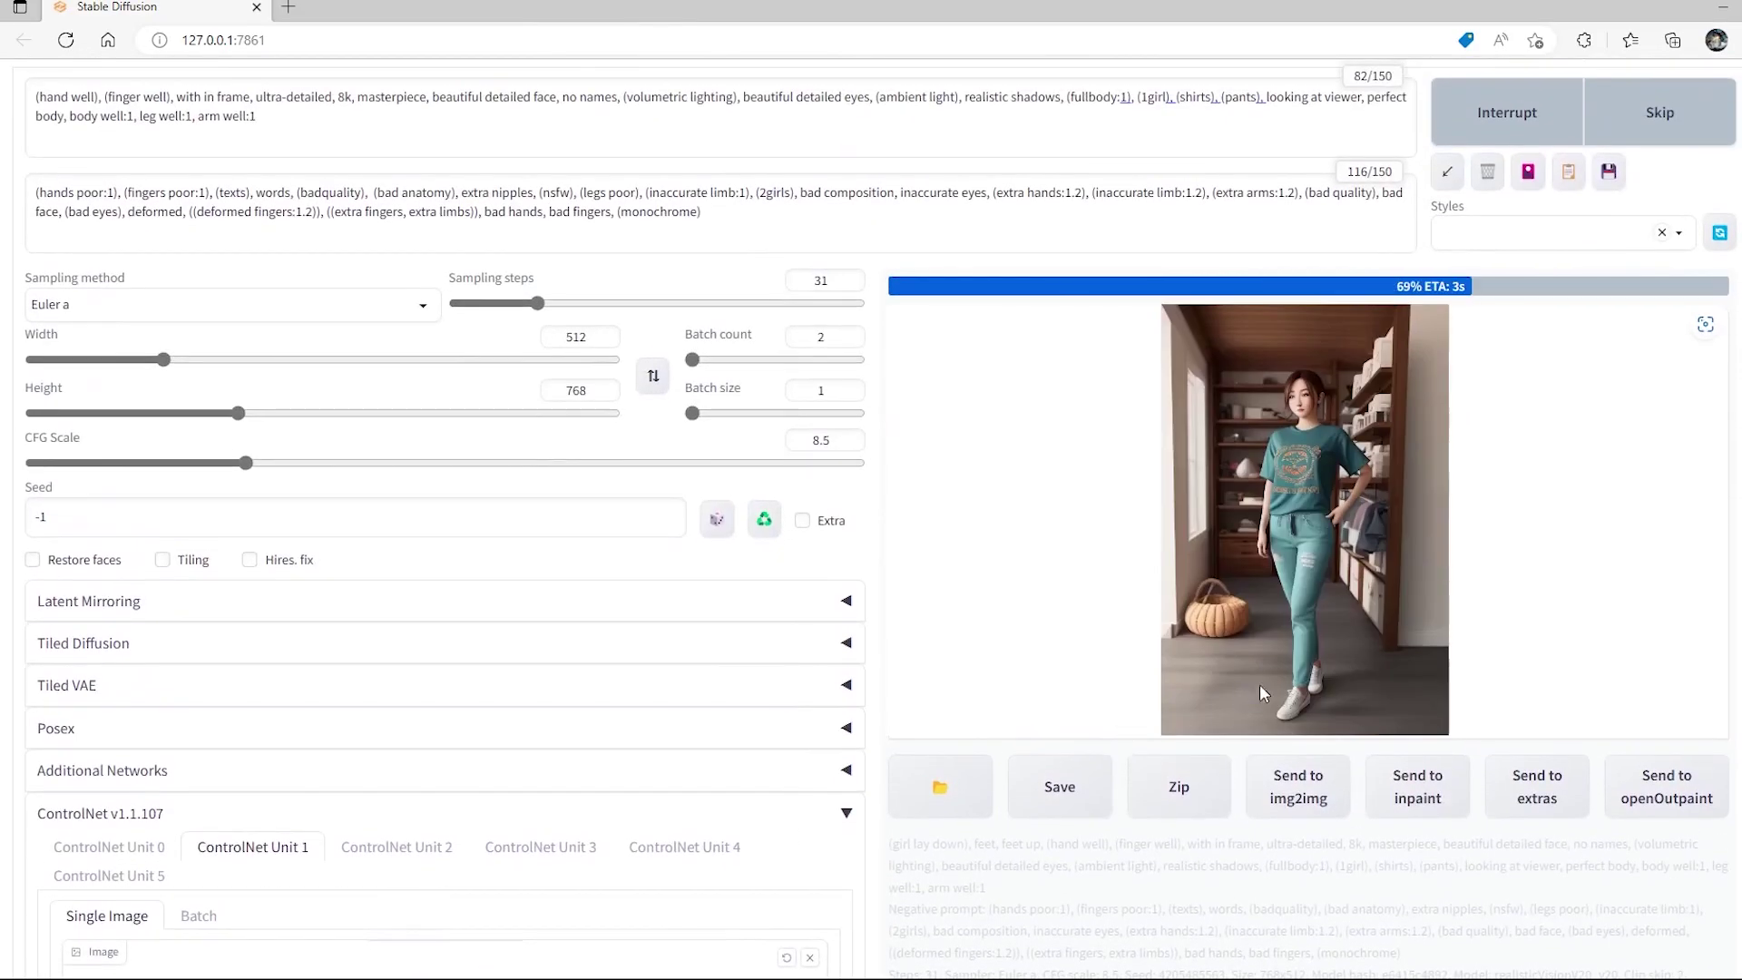
{"action": "scroll", "coordinate": [1135, 556], "scroll_direction": "up", "scroll_amount": 2}
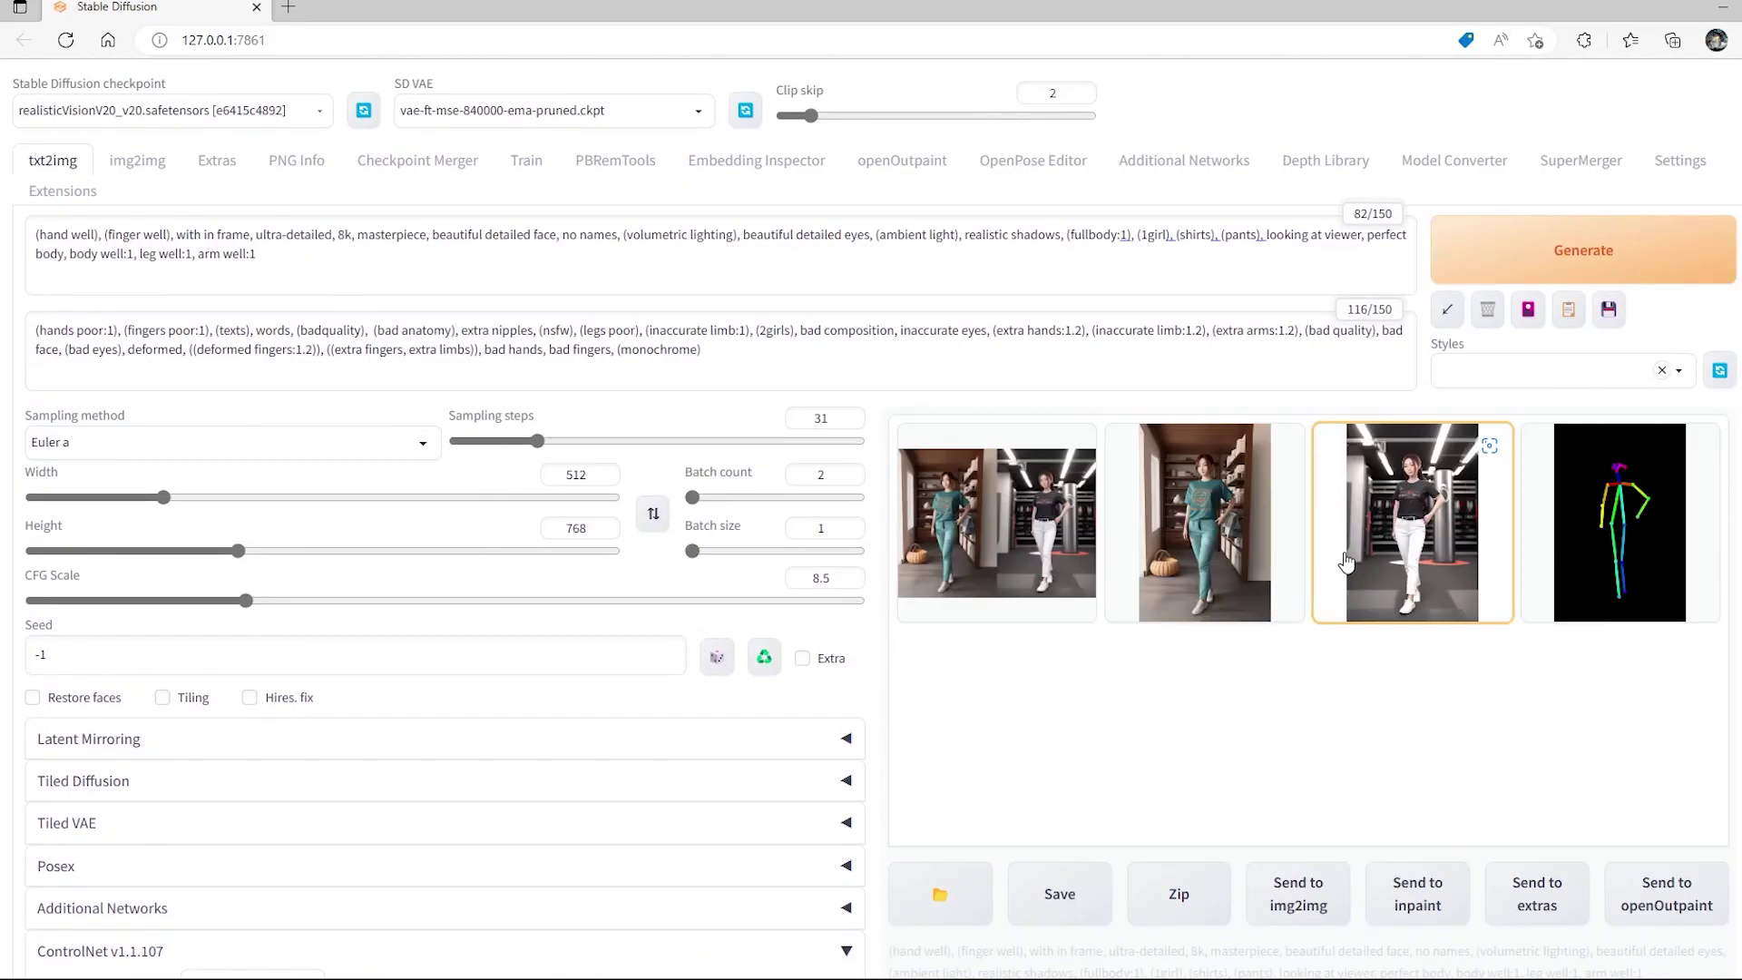
View both standing-pose images enlarged, check the detected skeleton image, and return to the gallery overview.
{"action": "left_click", "coordinate": [1234, 537]}
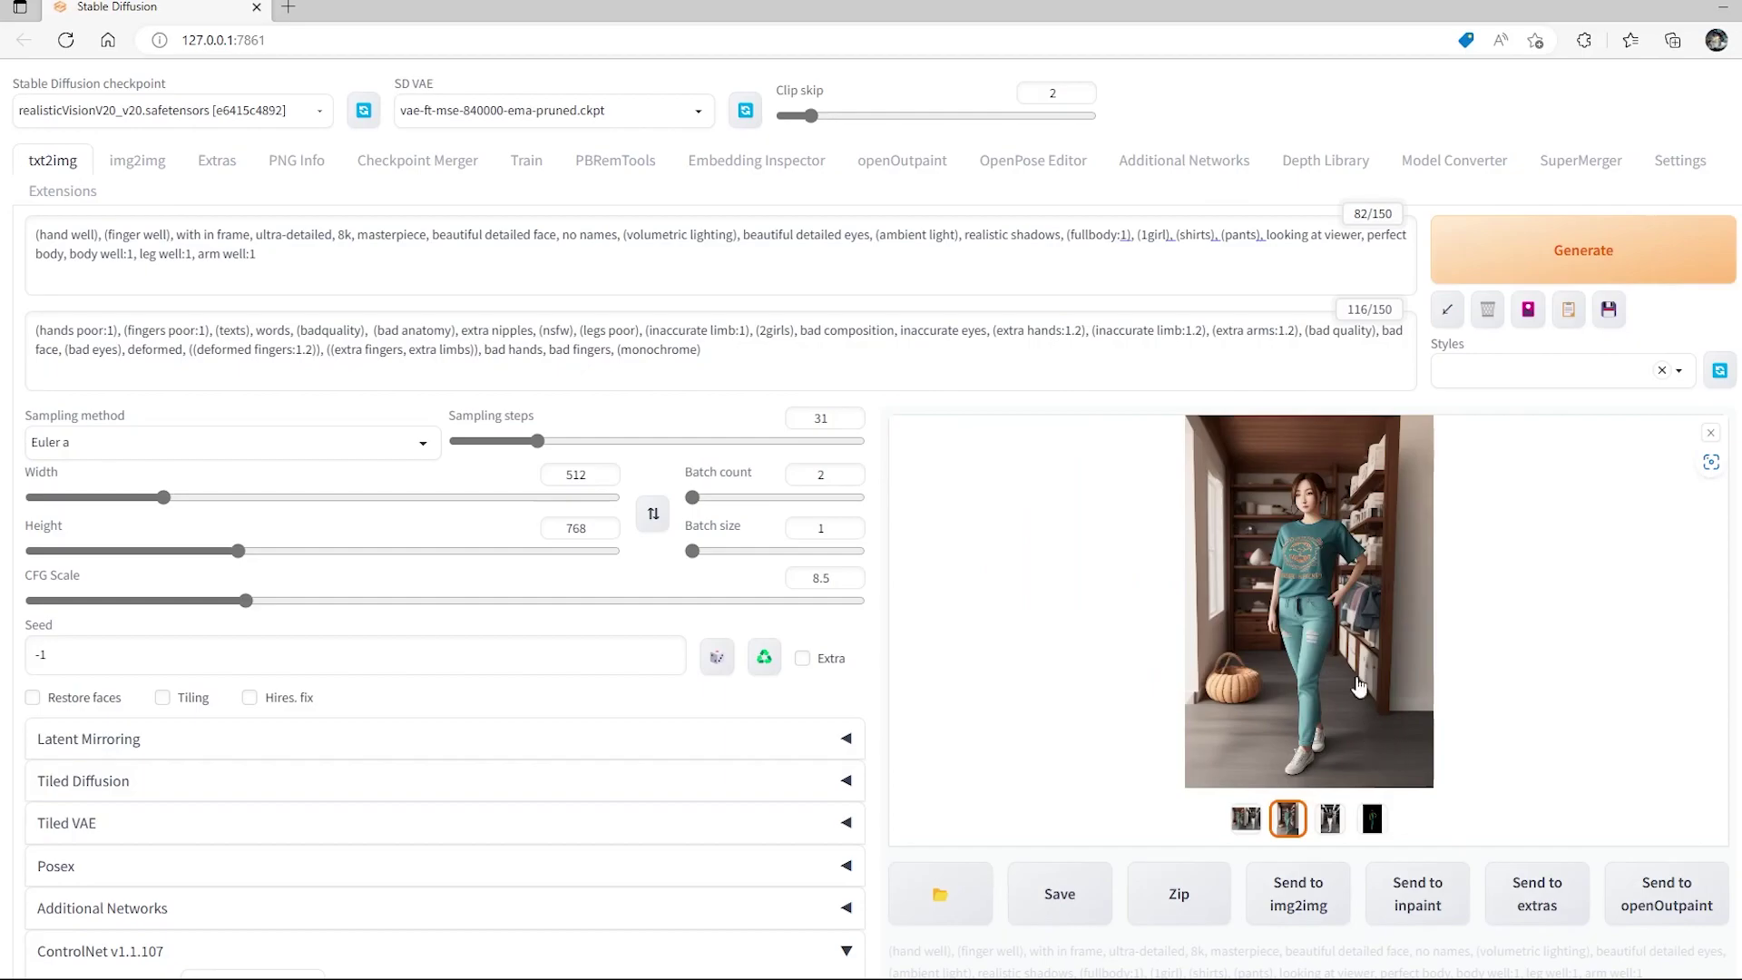
{"action": "left_click", "coordinate": [1296, 572]}
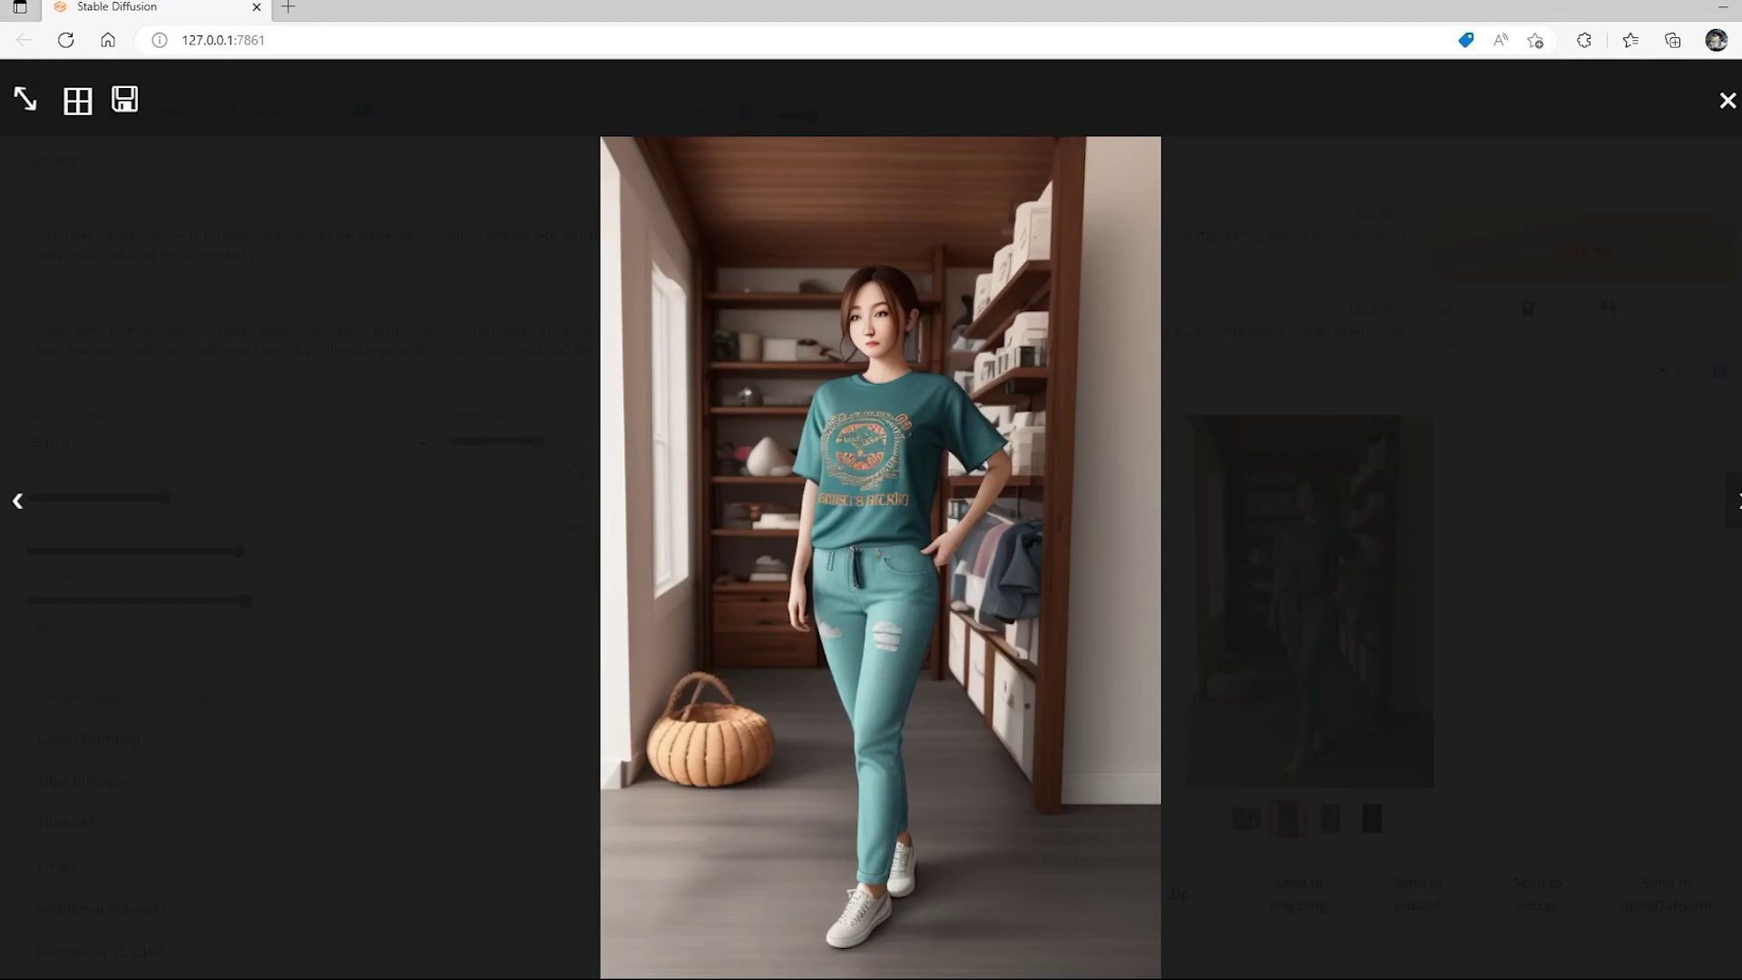
{"action": "left_click", "coordinate": [1734, 500]}
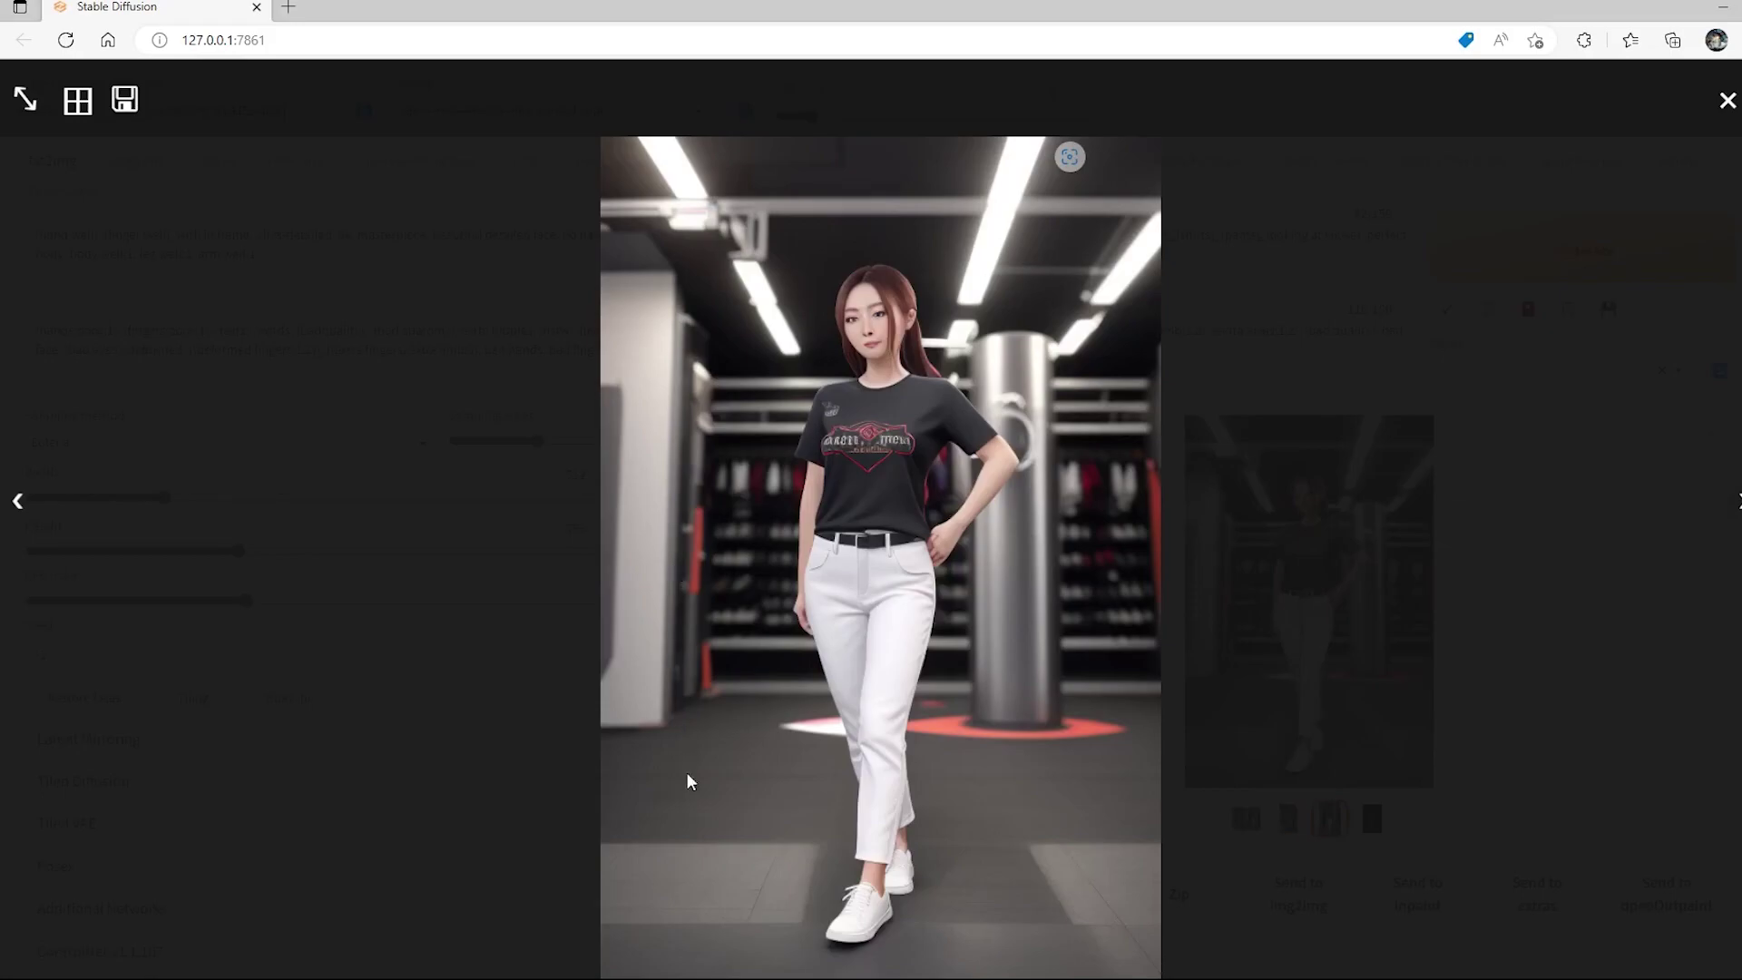
{"action": "left_click", "coordinate": [1367, 531]}
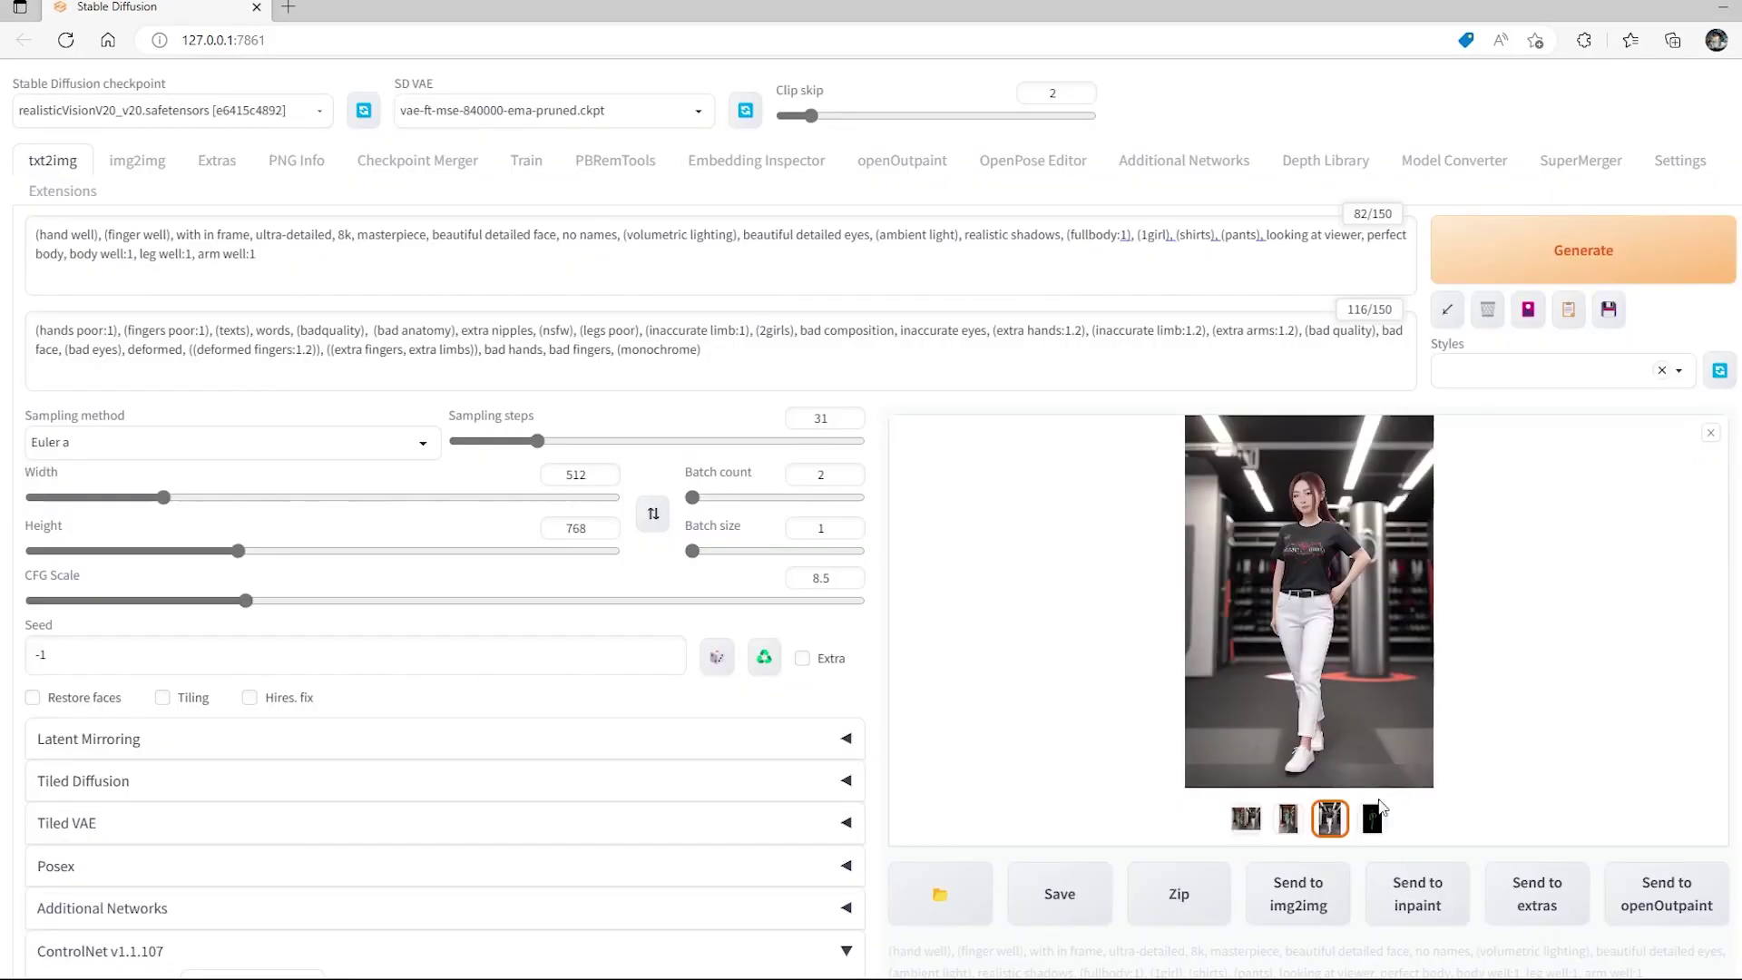
{"action": "left_click", "coordinate": [1315, 480]}
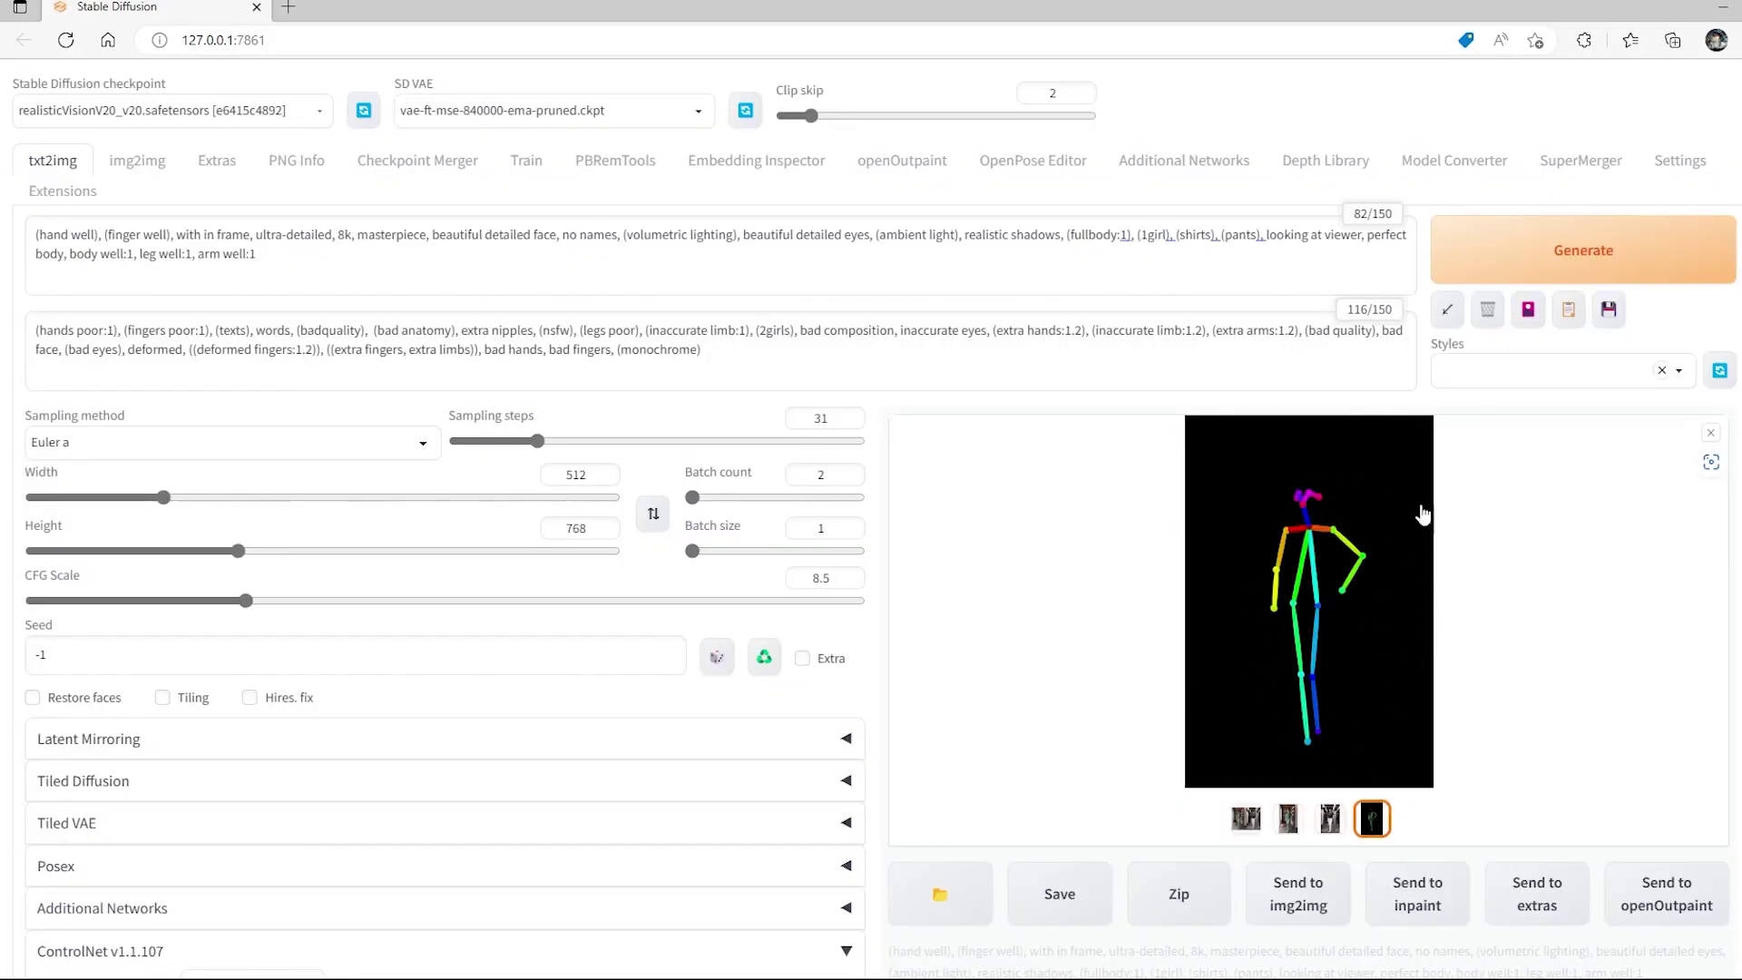
{"action": "left_click", "coordinate": [1710, 433]}
Disable ControlNet Unit 1 and enable ControlNet Unit 2, which holds the skeleton with spread arms and one leg raised behind.
{"action": "scroll", "coordinate": [581, 592], "scroll_direction": "down", "scroll_amount": 5}
{"action": "scroll", "coordinate": [581, 592], "scroll_direction": "down", "scroll_amount": 4}
{"action": "left_click", "coordinate": [57, 576]}
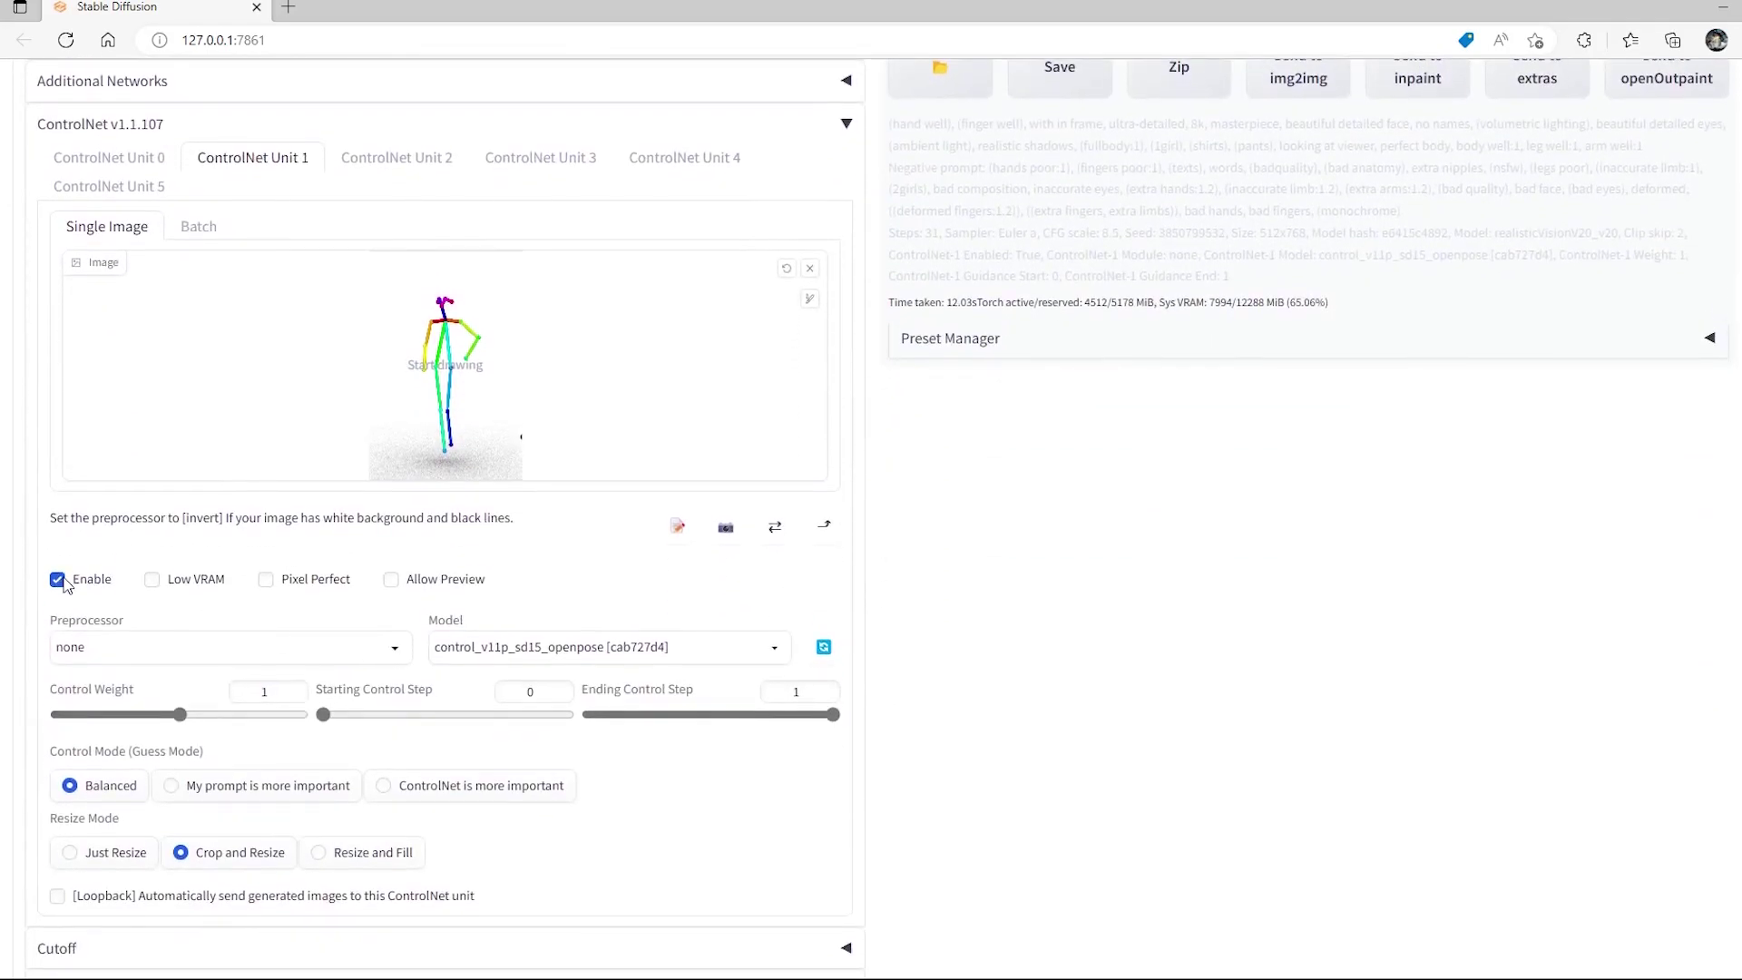
{"action": "scroll", "coordinate": [227, 481], "scroll_direction": "up", "scroll_amount": 3}
{"action": "left_click", "coordinate": [150, 448]}
{"action": "left_click", "coordinate": [388, 439]}
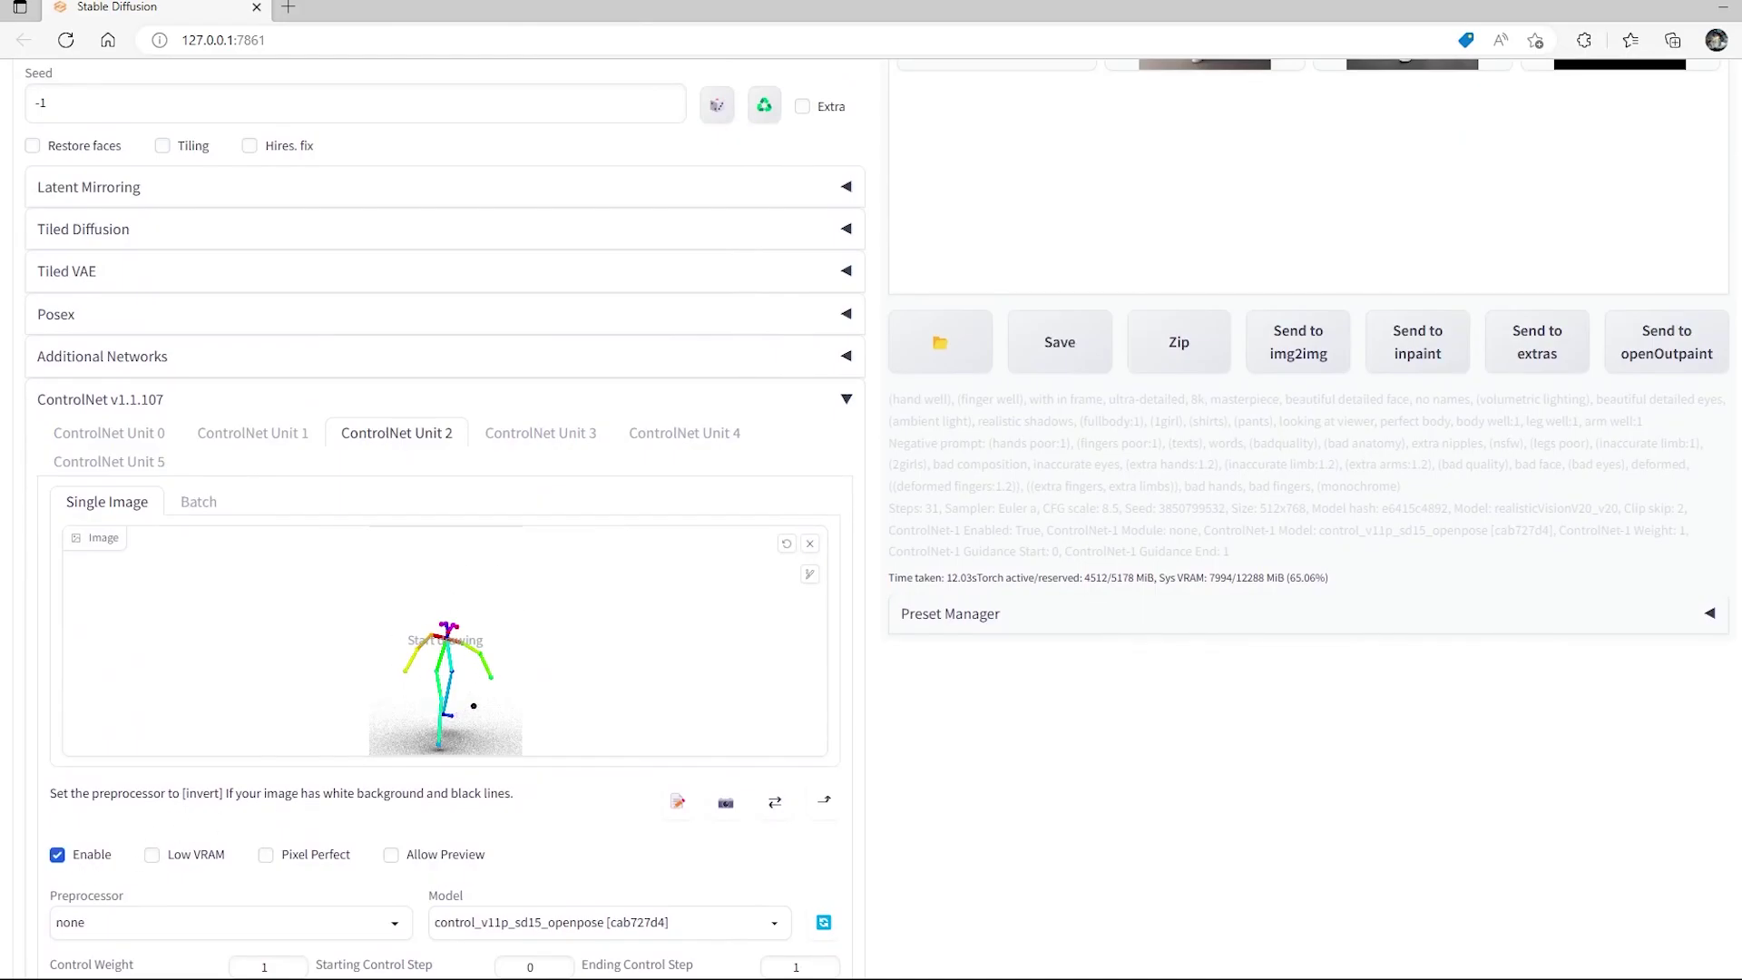
Generate a new batch of two images using the skeleton in ControlNet Unit 2.
{"action": "scroll", "coordinate": [473, 705], "scroll_direction": "down", "scroll_amount": 2}
{"action": "scroll", "coordinate": [509, 708], "scroll_direction": "up", "scroll_amount": 8}
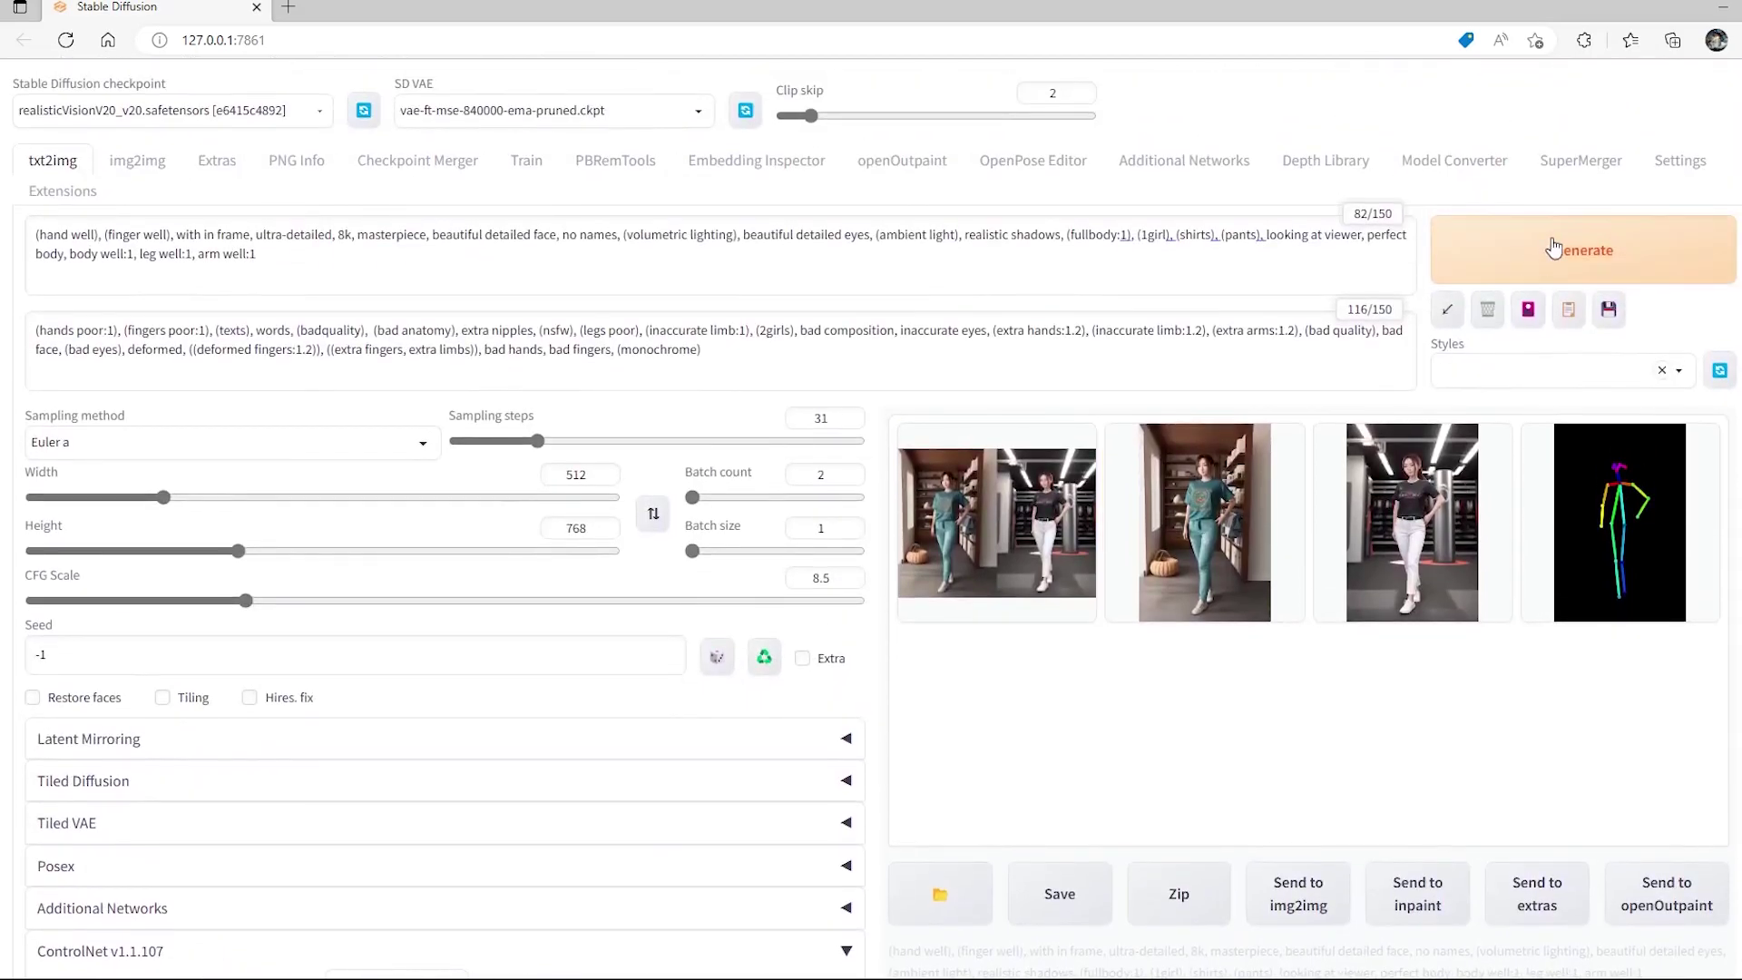
{"action": "left_click", "coordinate": [1554, 248]}
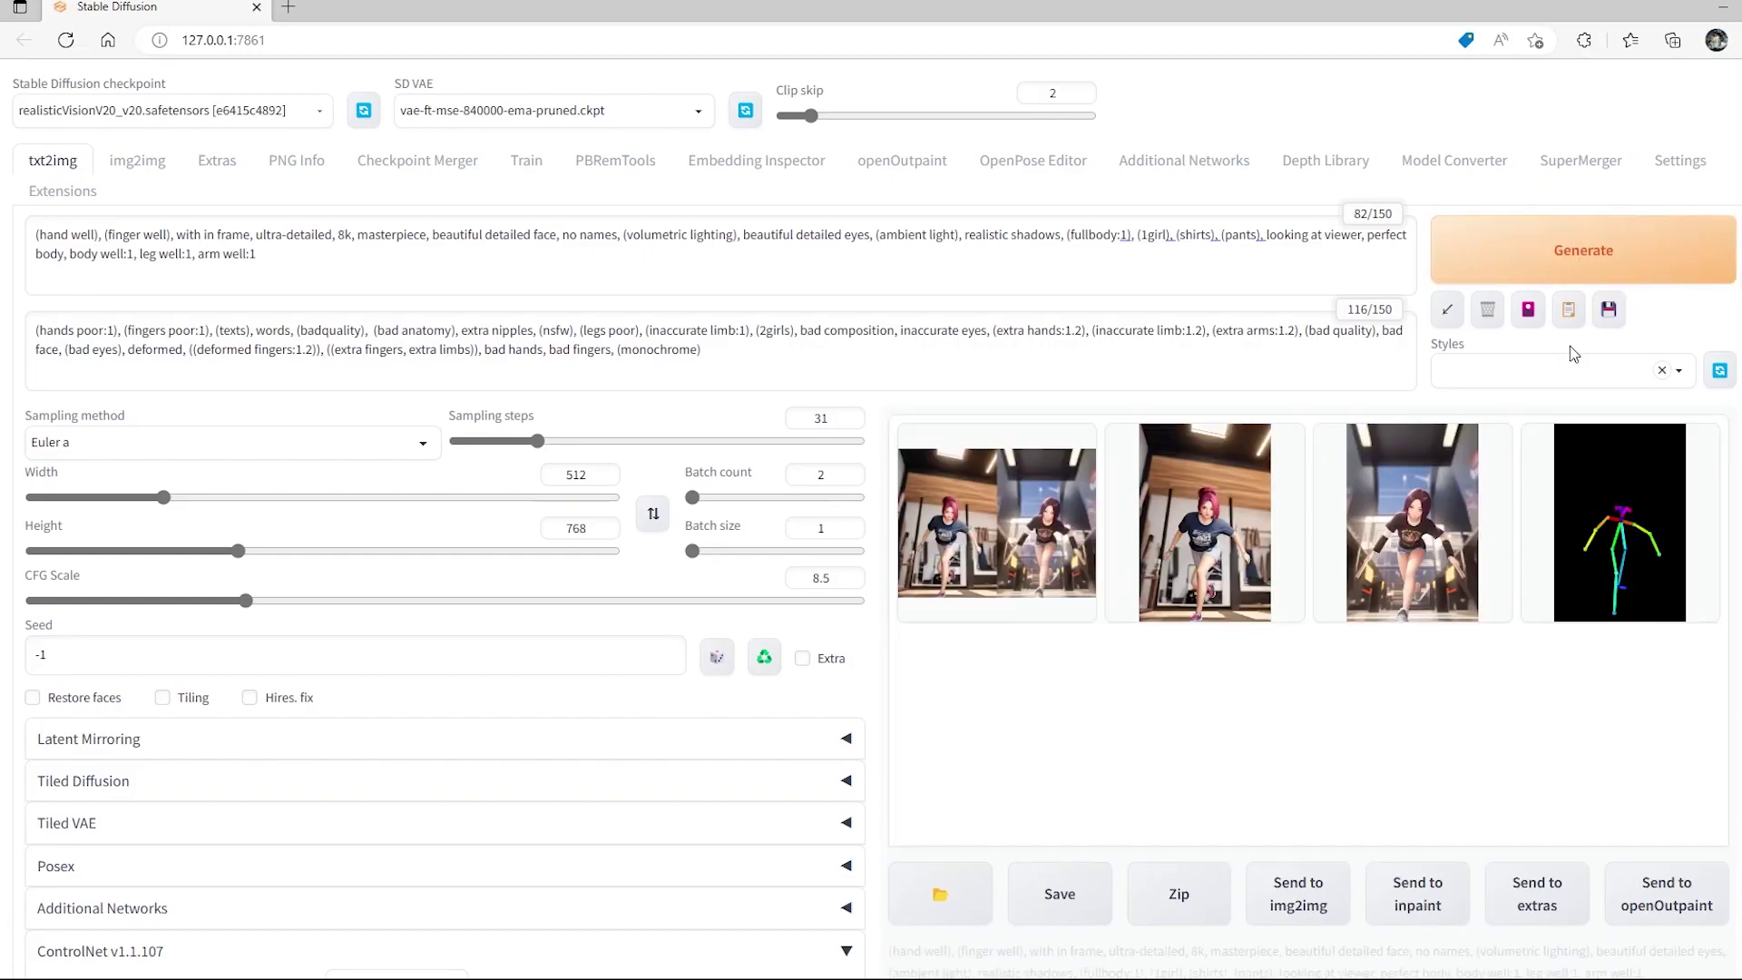
Inspect both images from the spread-arms pose at full size and in the gallery preview.
{"action": "left_click", "coordinate": [1216, 531]}
{"action": "left_click", "coordinate": [1298, 555]}
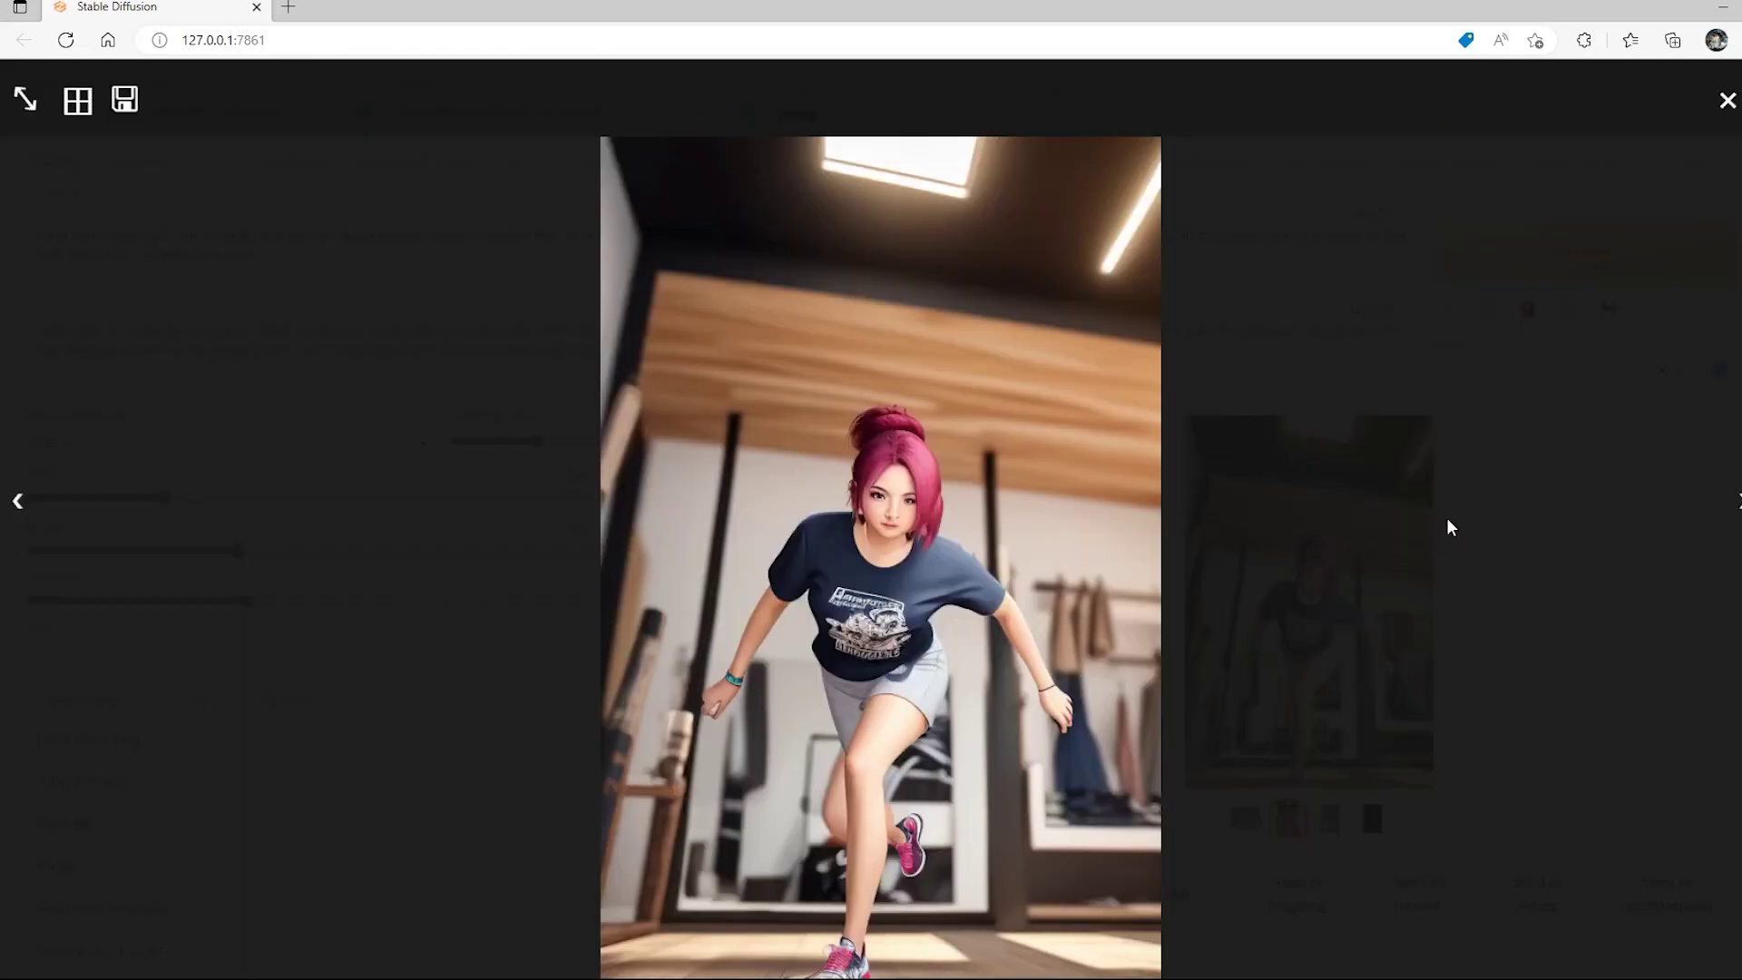
{"action": "left_click", "coordinate": [1733, 501]}
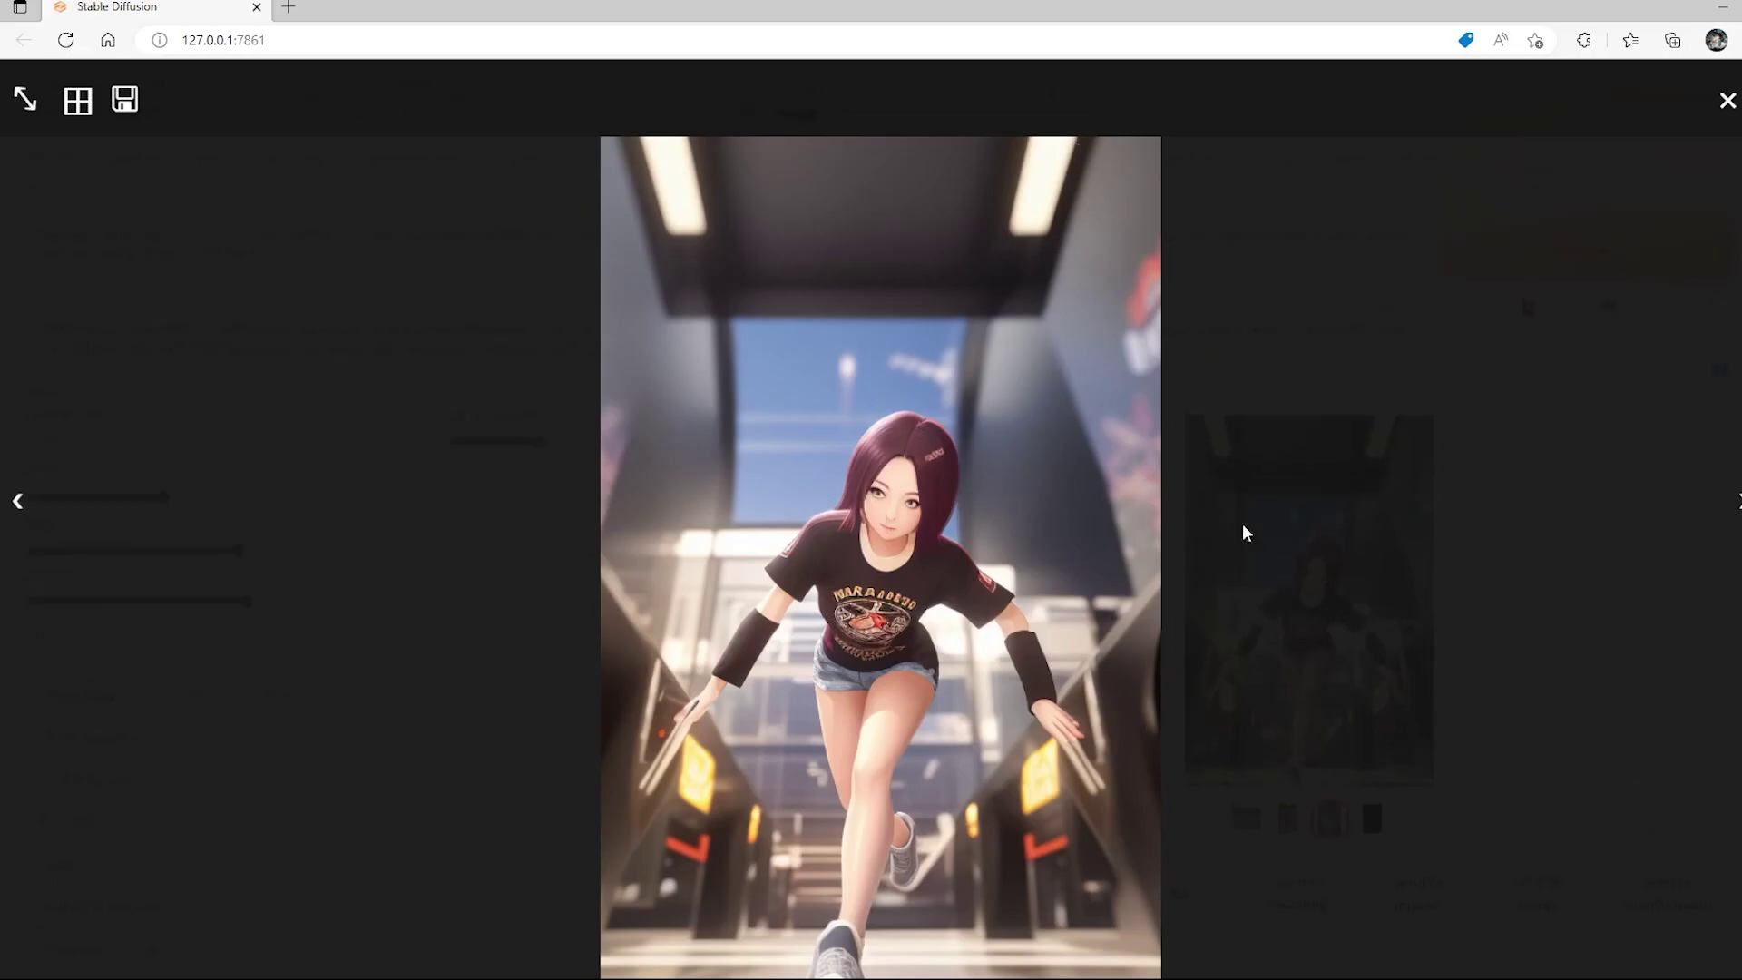
{"action": "left_click", "coordinate": [1357, 581]}
{"action": "left_click", "coordinate": [1288, 819]}
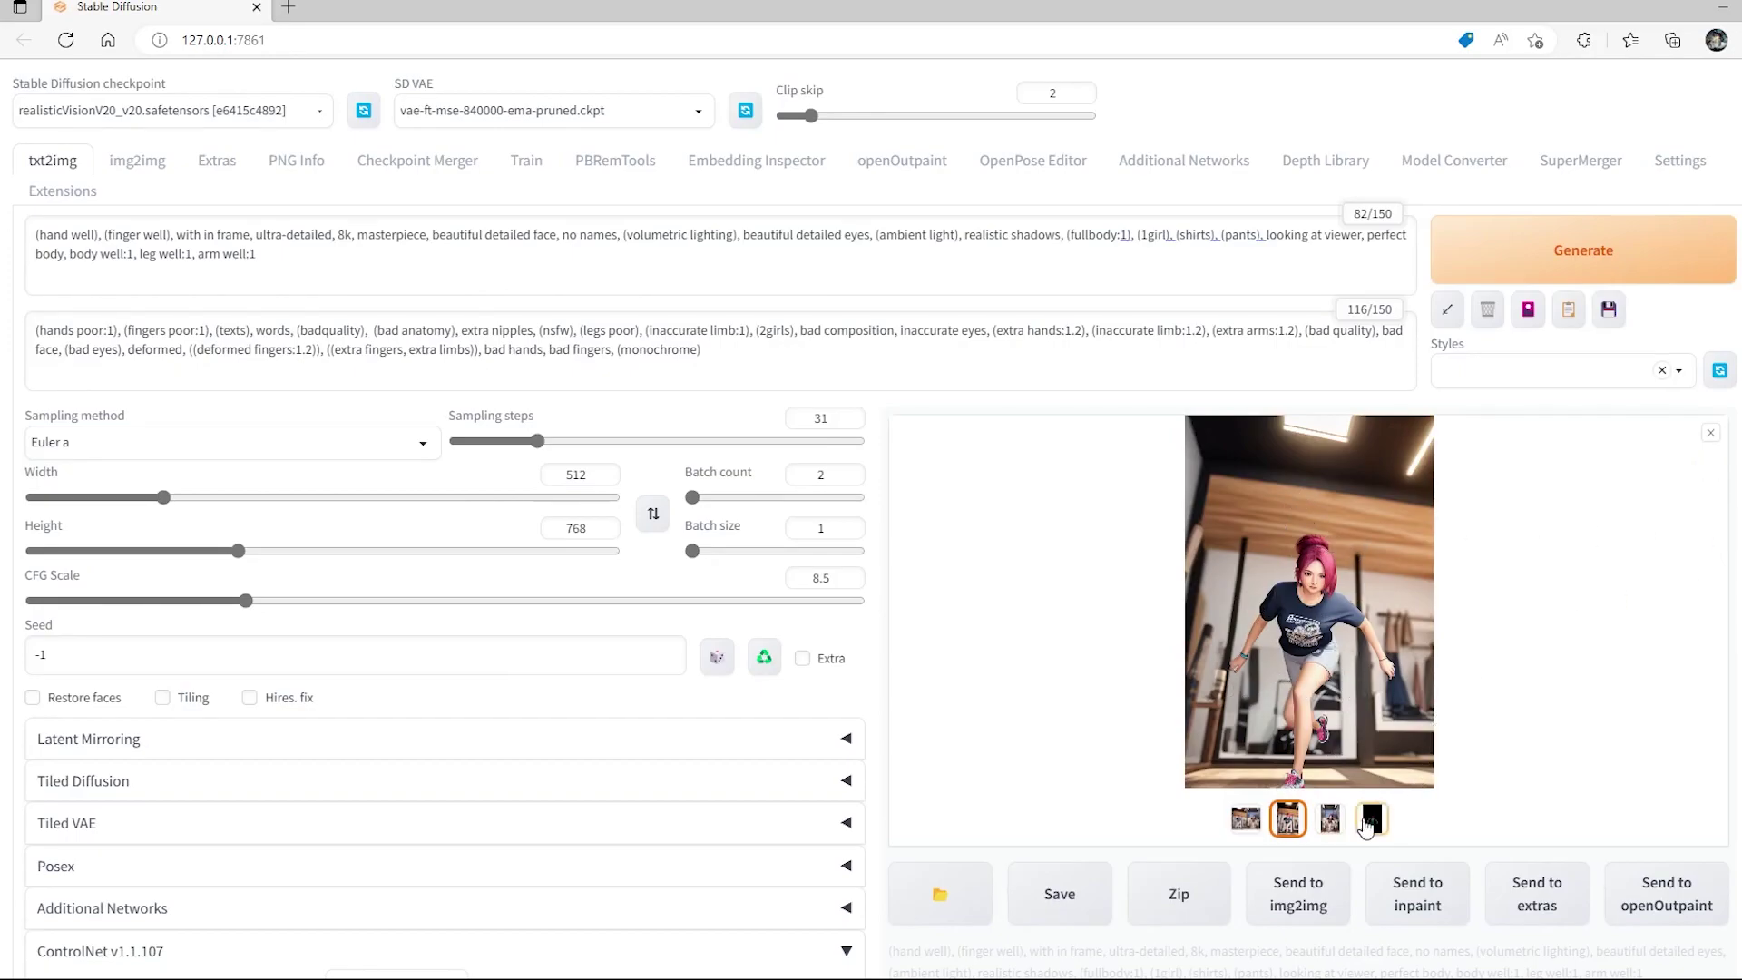
{"action": "left_click", "coordinate": [1330, 819]}
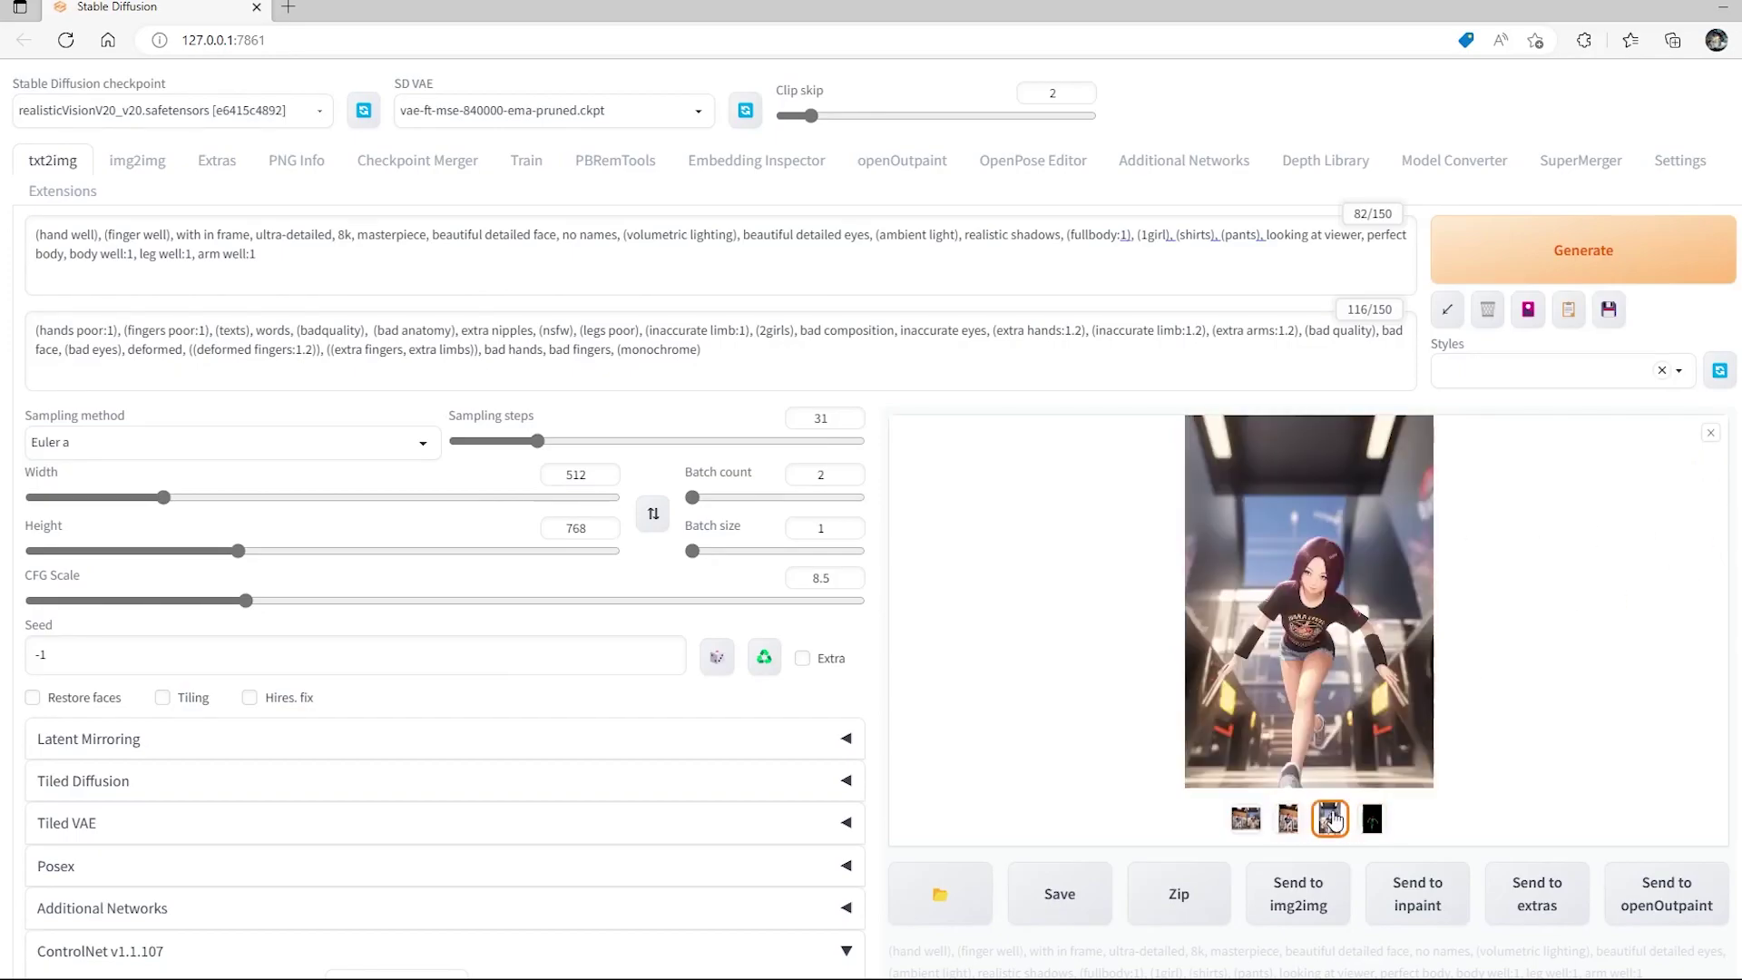
{"action": "left_click", "coordinate": [1711, 432]}
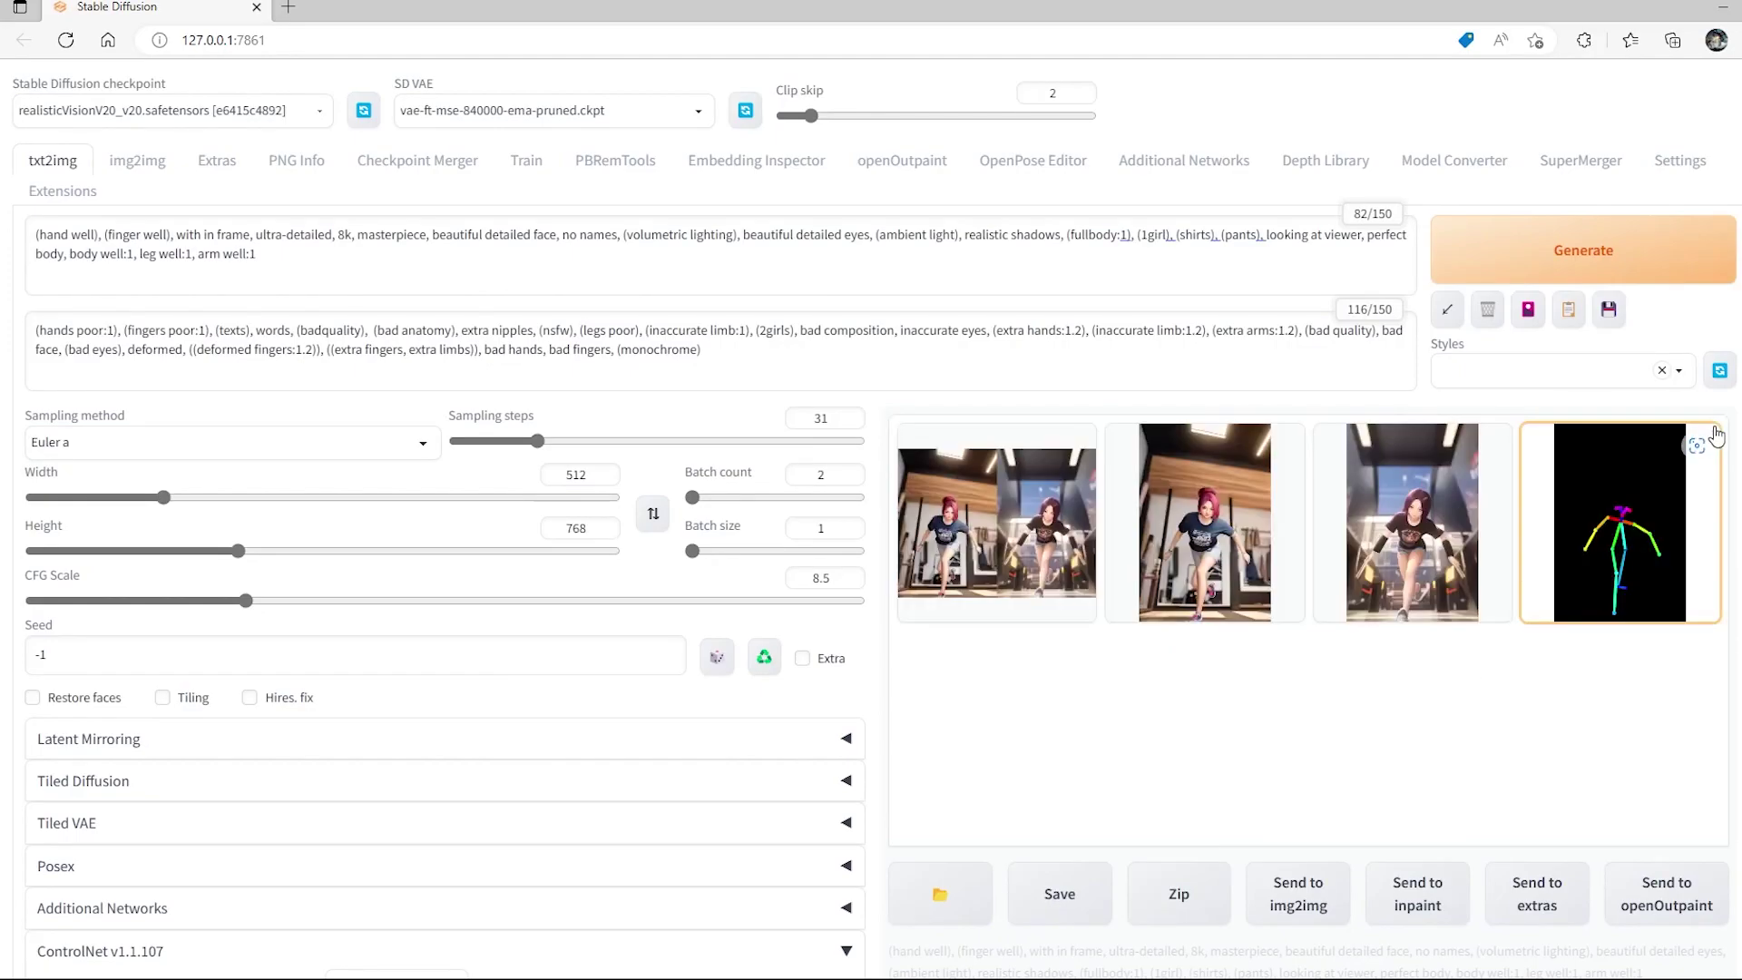
{"action": "left_click", "coordinate": [1238, 555]}
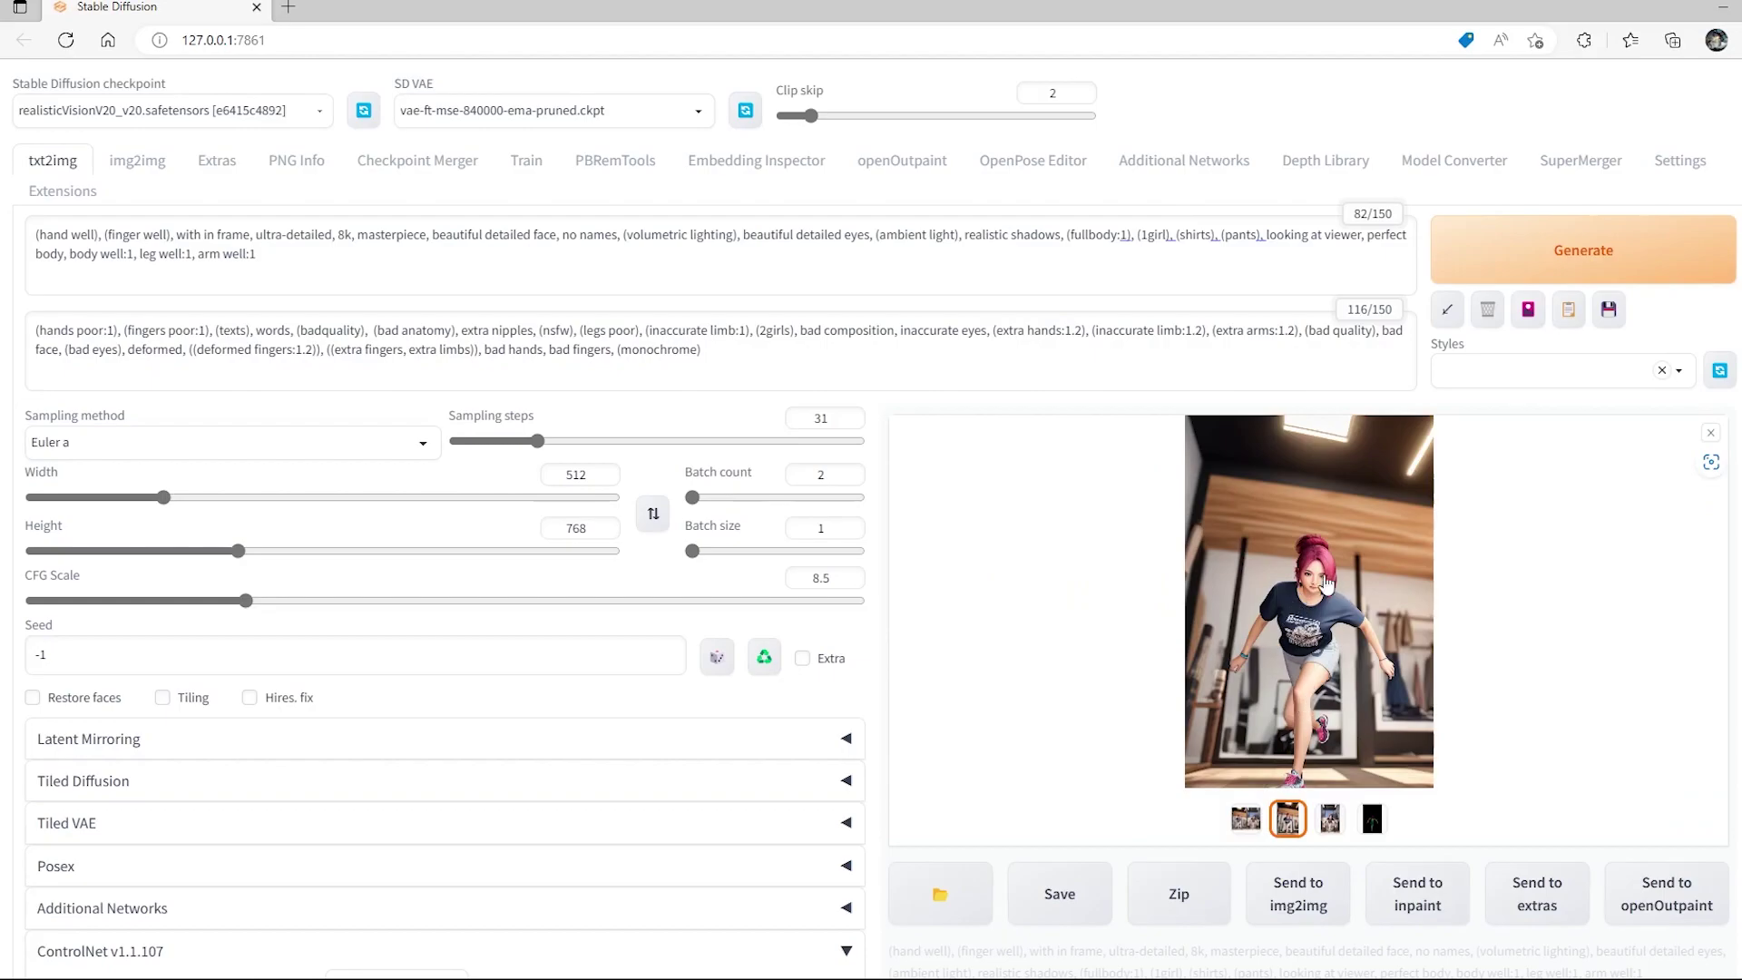
{"action": "left_click", "coordinate": [1710, 434]}
Compare ControlNet Unit 2's skeleton and settings with the two generated images, viewing each one enlarged again.
{"action": "scroll", "coordinate": [529, 626], "scroll_direction": "down", "scroll_amount": 8}
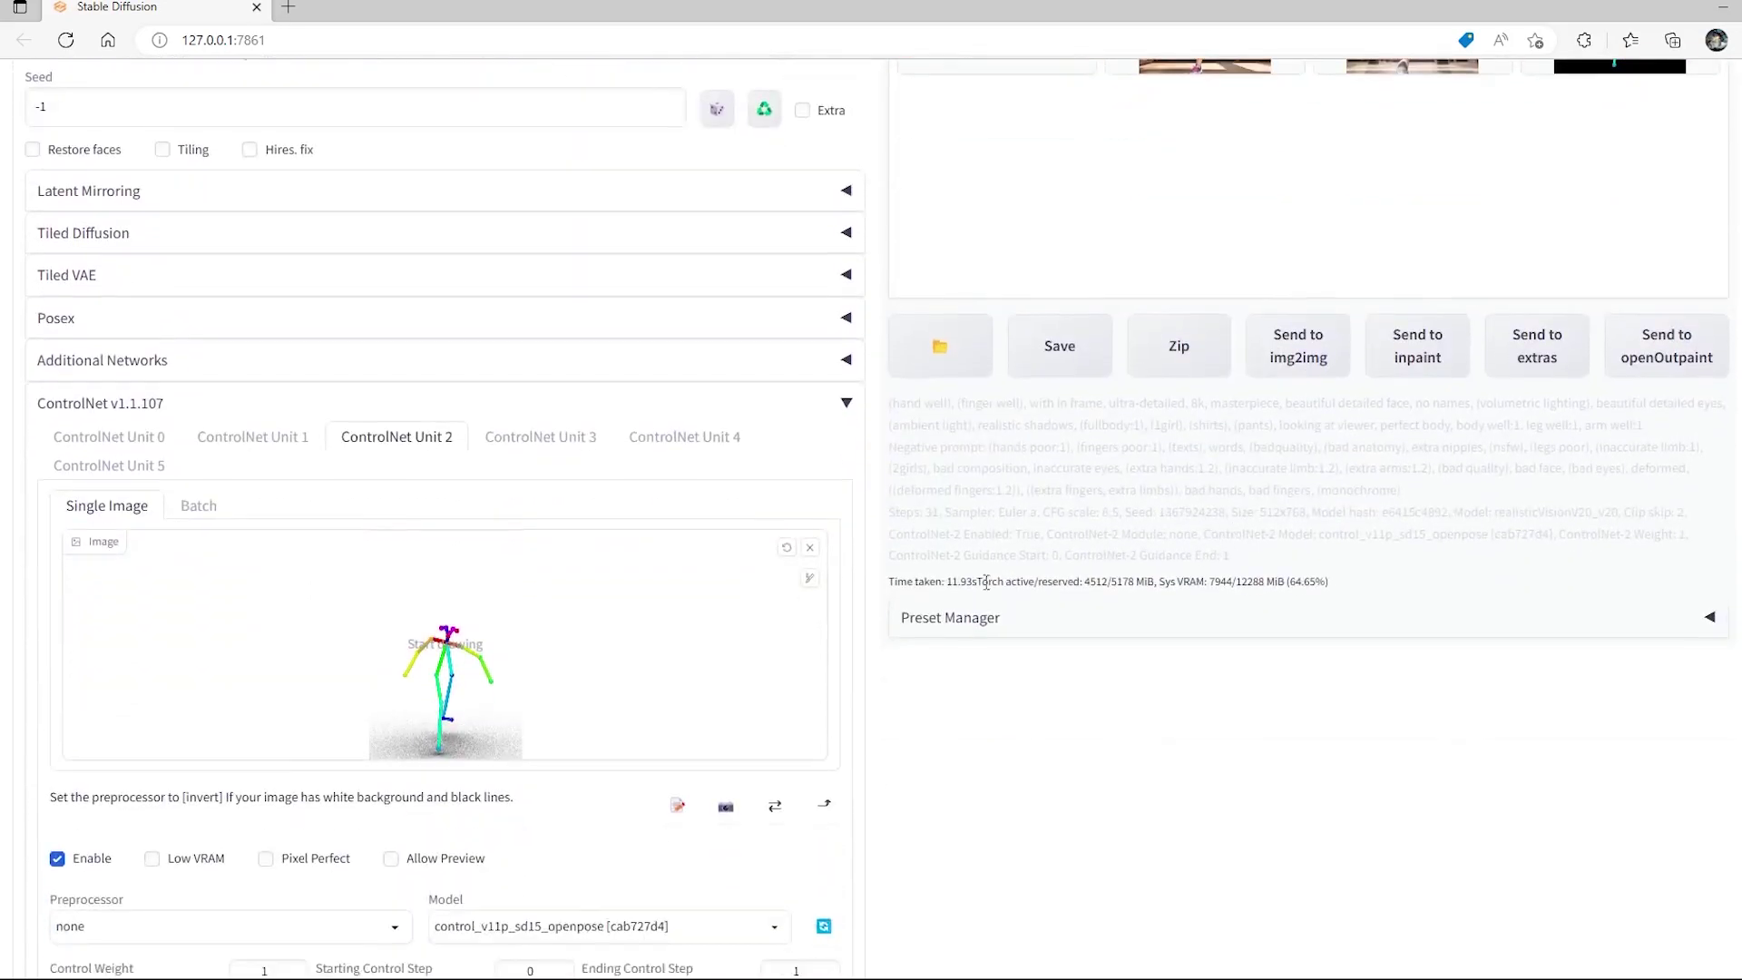
{"action": "scroll", "coordinate": [455, 671], "scroll_direction": "down", "scroll_amount": 2}
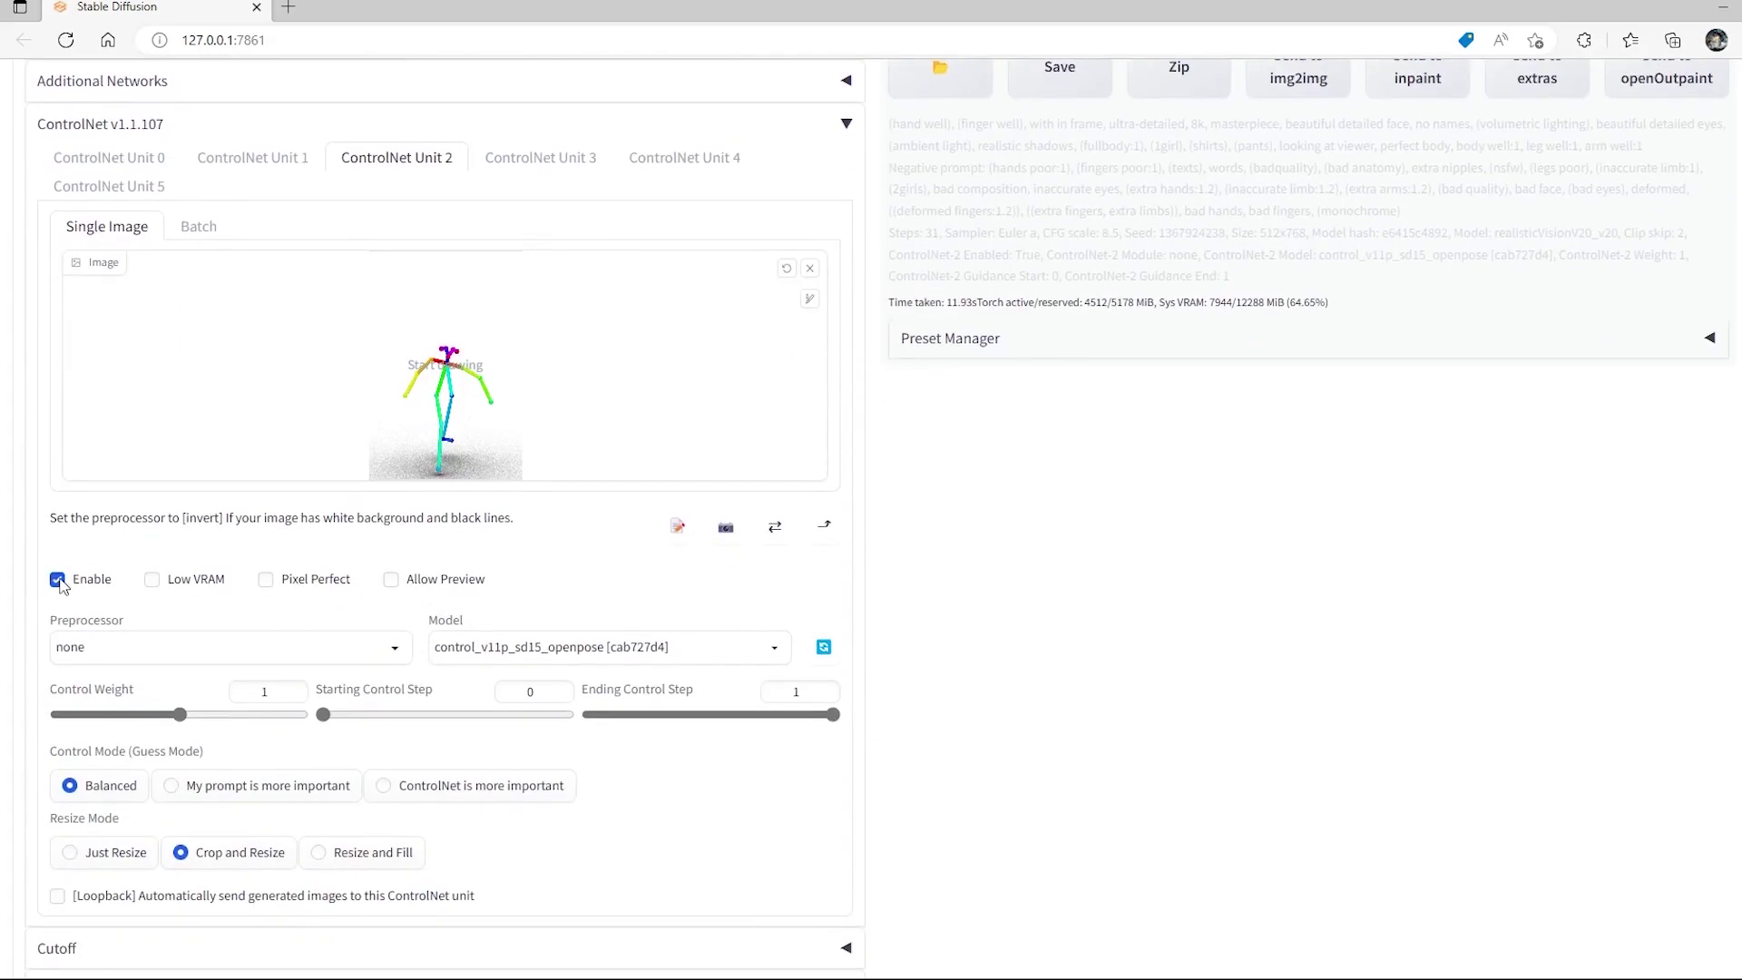
{"action": "scroll", "coordinate": [1419, 548], "scroll_direction": "up", "scroll_amount": 10}
{"action": "left_click", "coordinate": [1238, 544]}
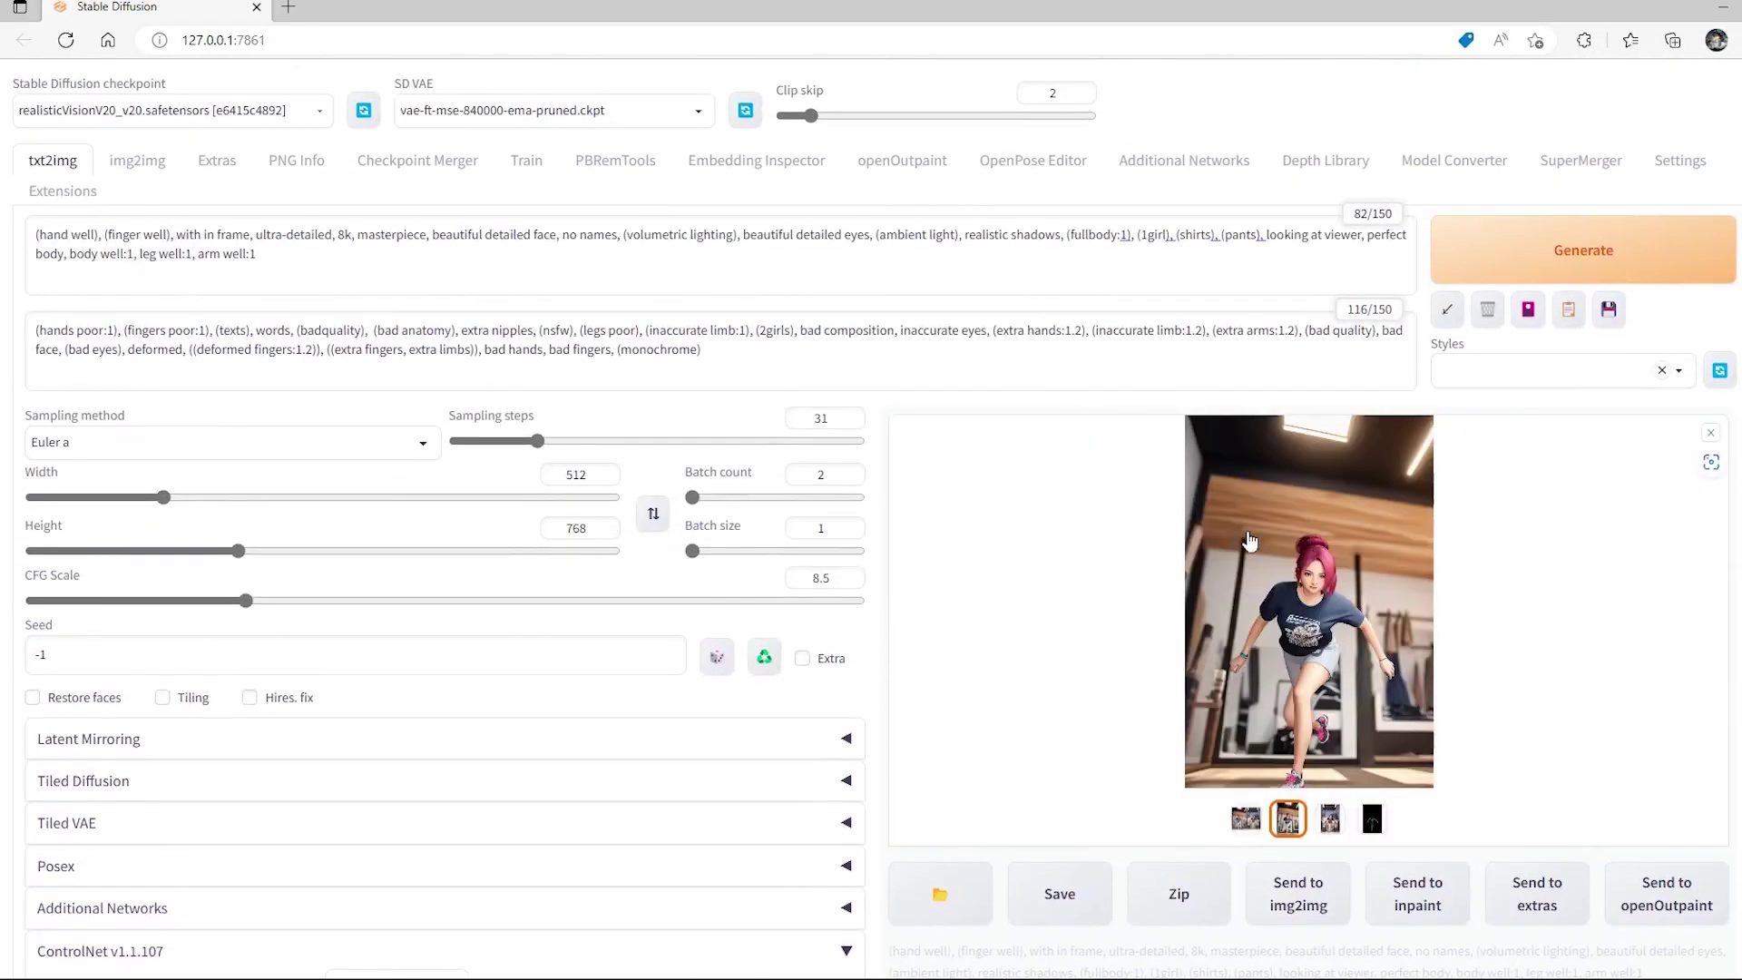
{"action": "left_click", "coordinate": [1270, 632]}
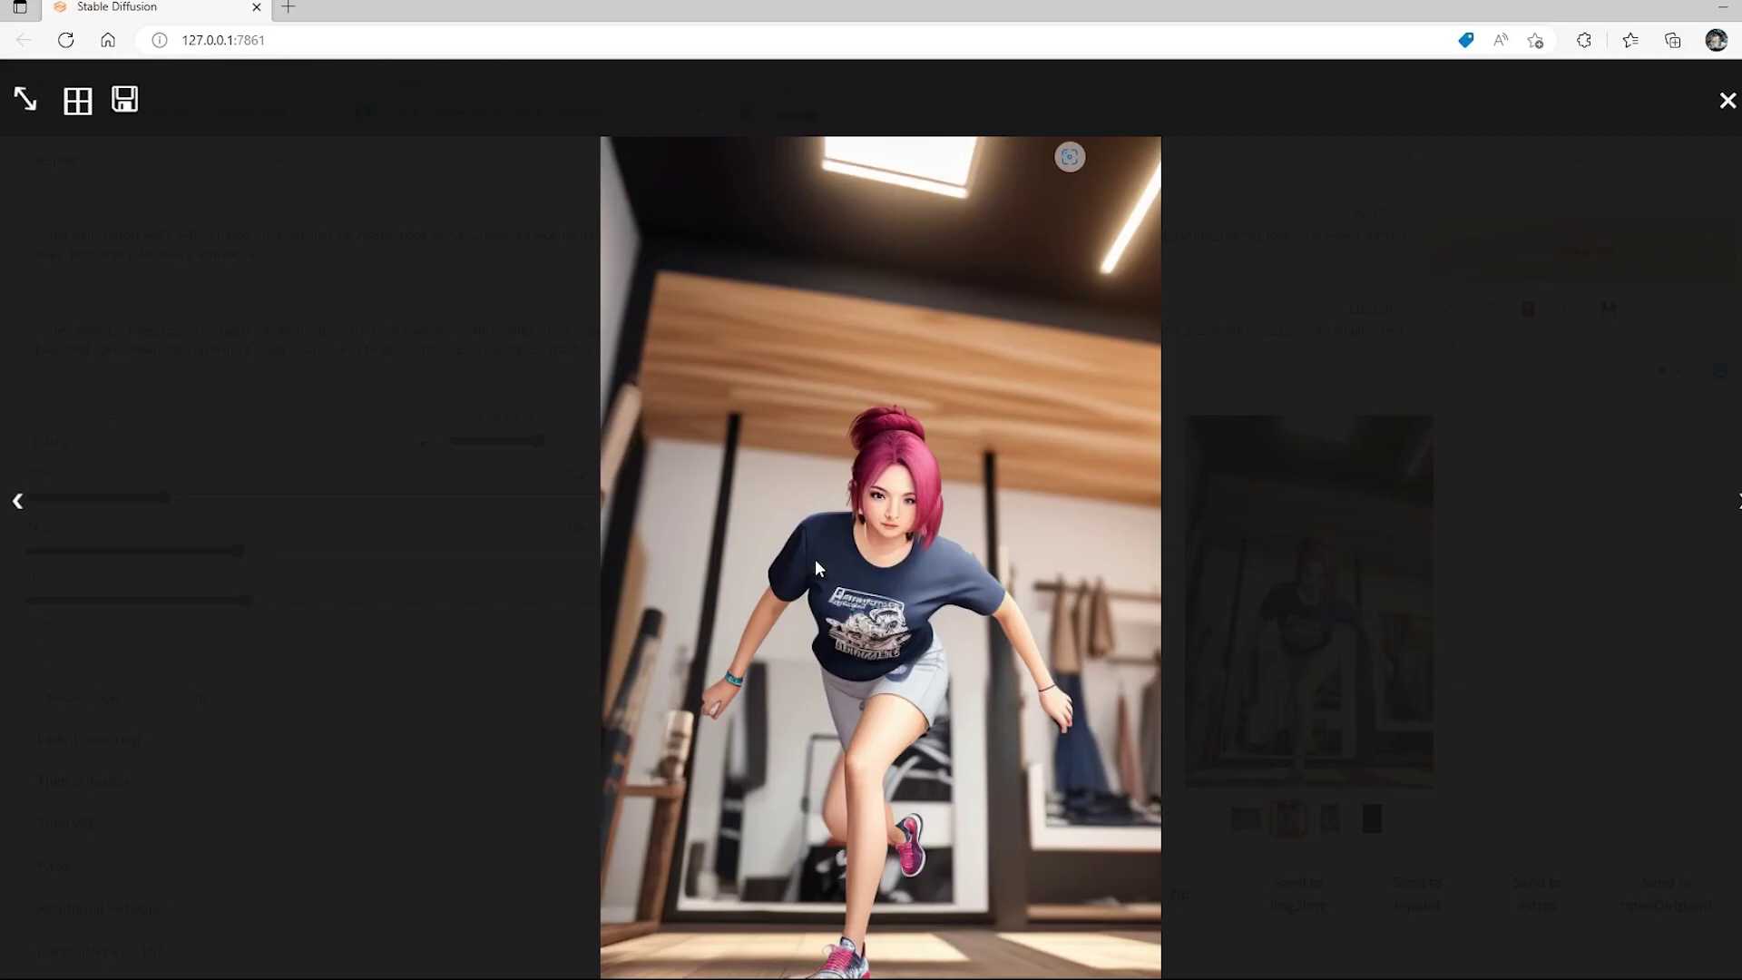
{"action": "left_click", "coordinate": [1733, 499]}
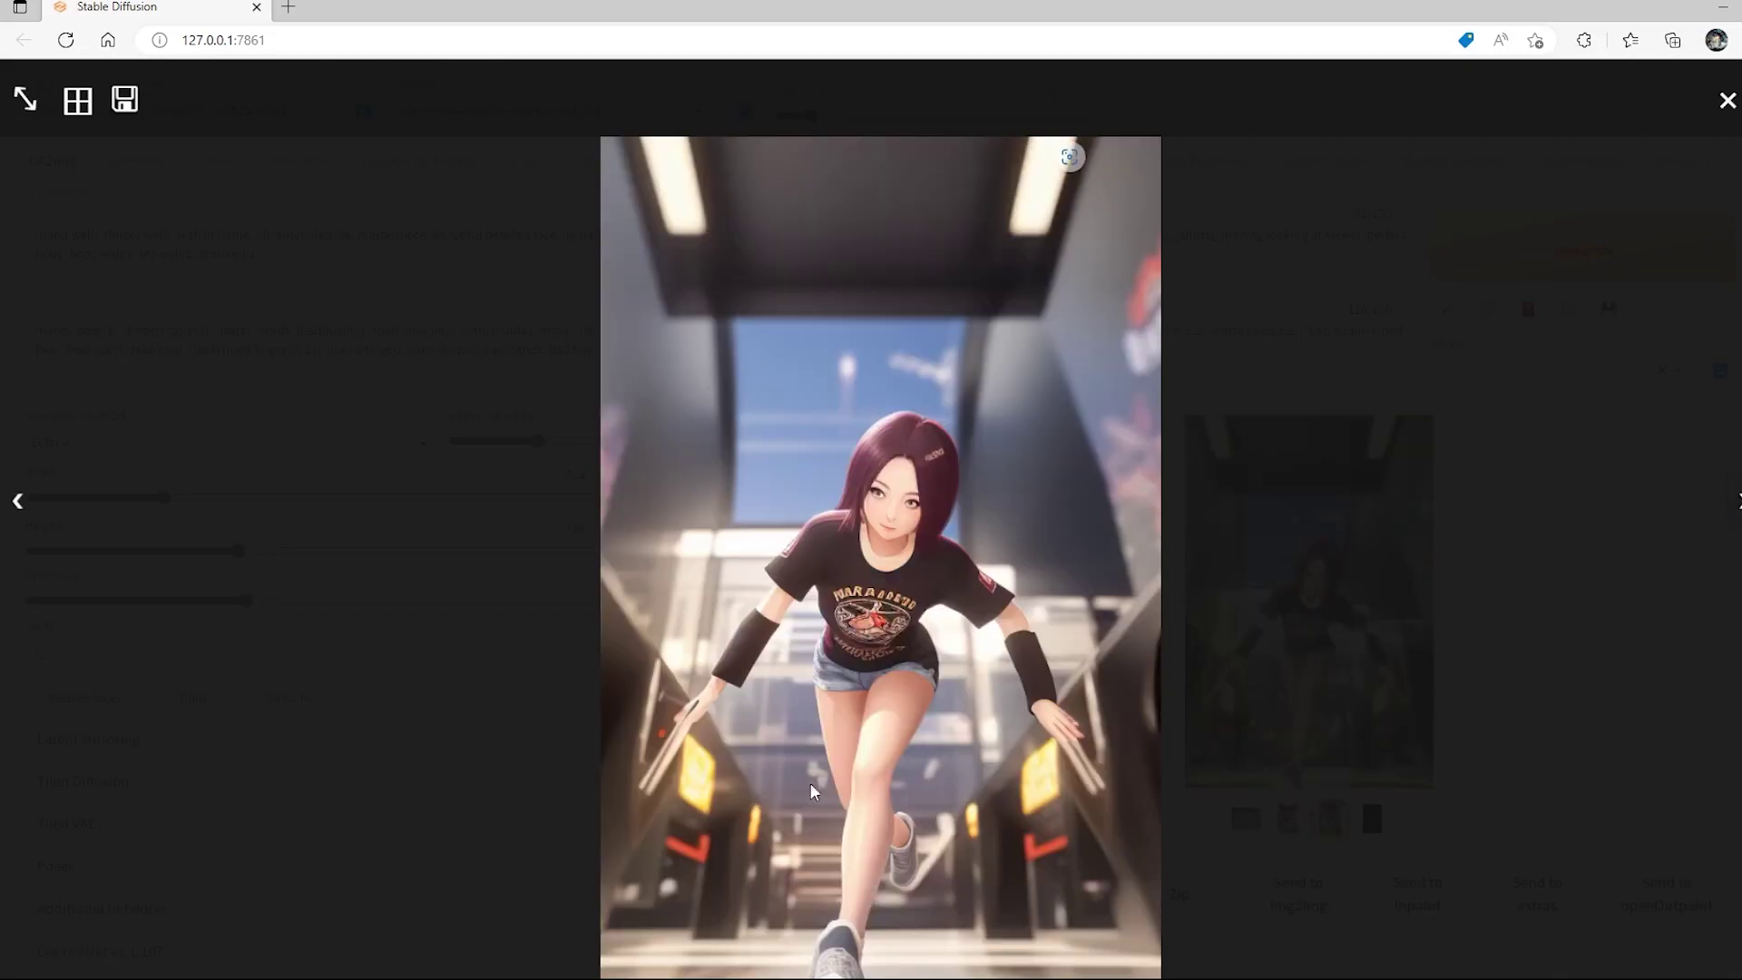
{"action": "left_click", "coordinate": [1370, 591]}
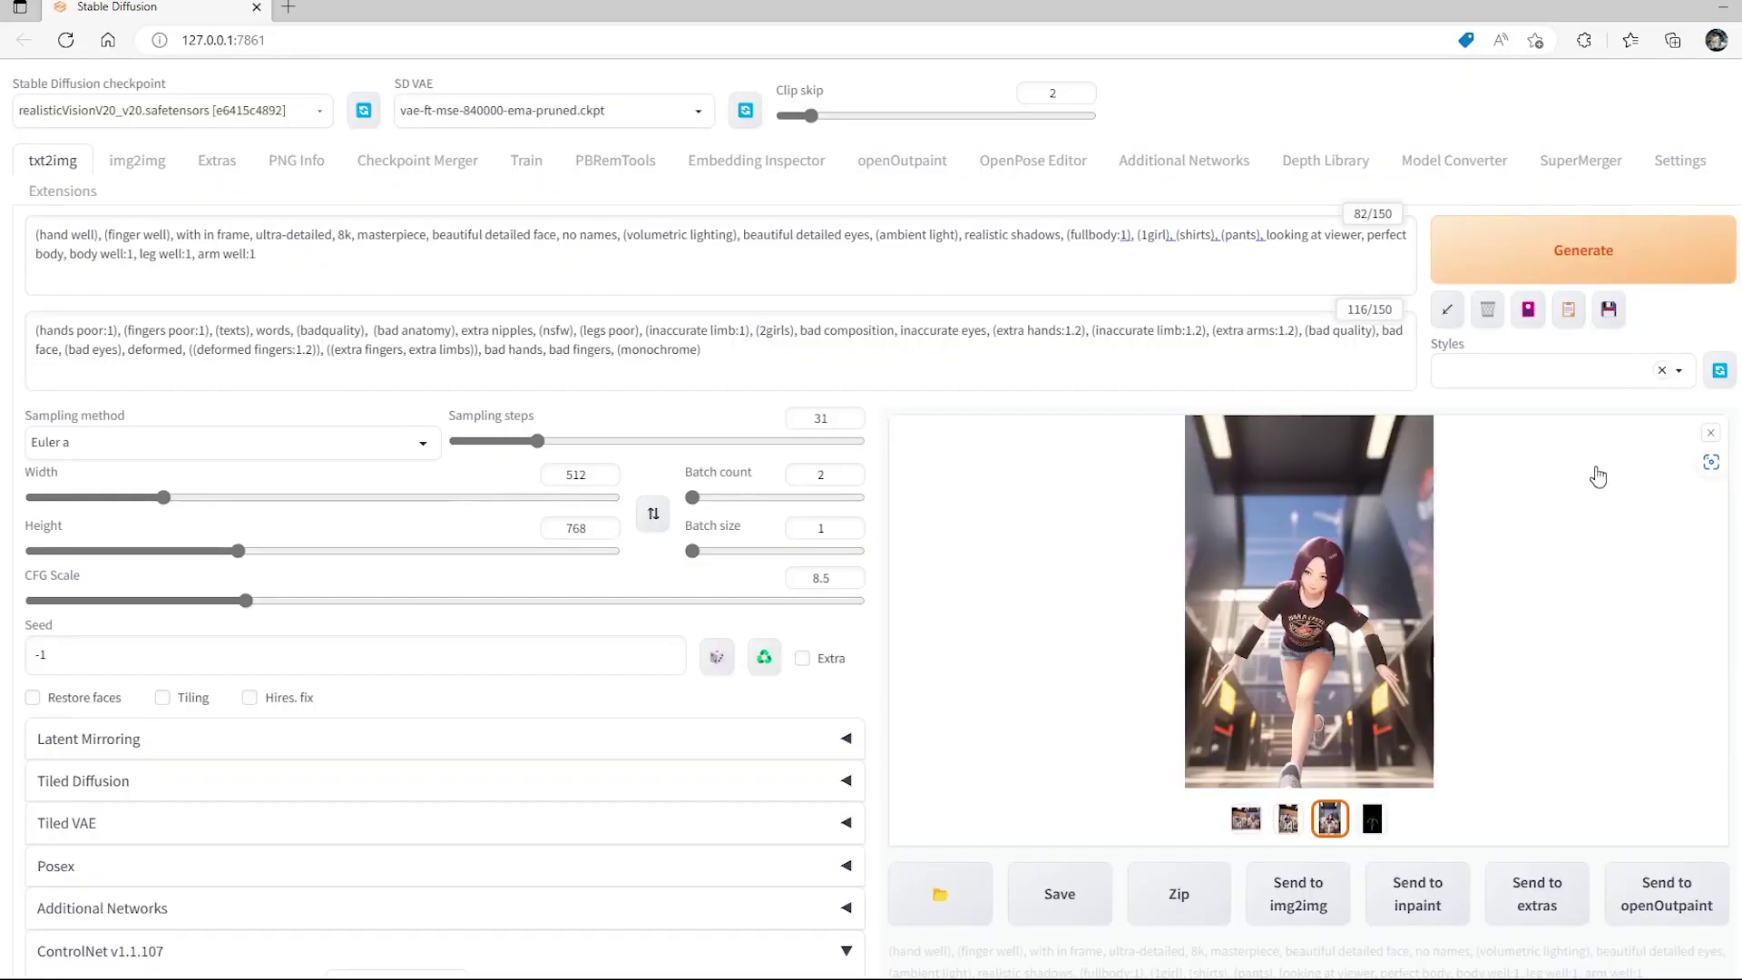
{"action": "left_click", "coordinate": [1714, 438]}
Disable ControlNet Unit 2 and enable ControlNet Unit 3, which holds the skeleton standing on one leg with an arm stretched out.
{"action": "scroll", "coordinate": [507, 659], "scroll_direction": "down", "scroll_amount": 8}
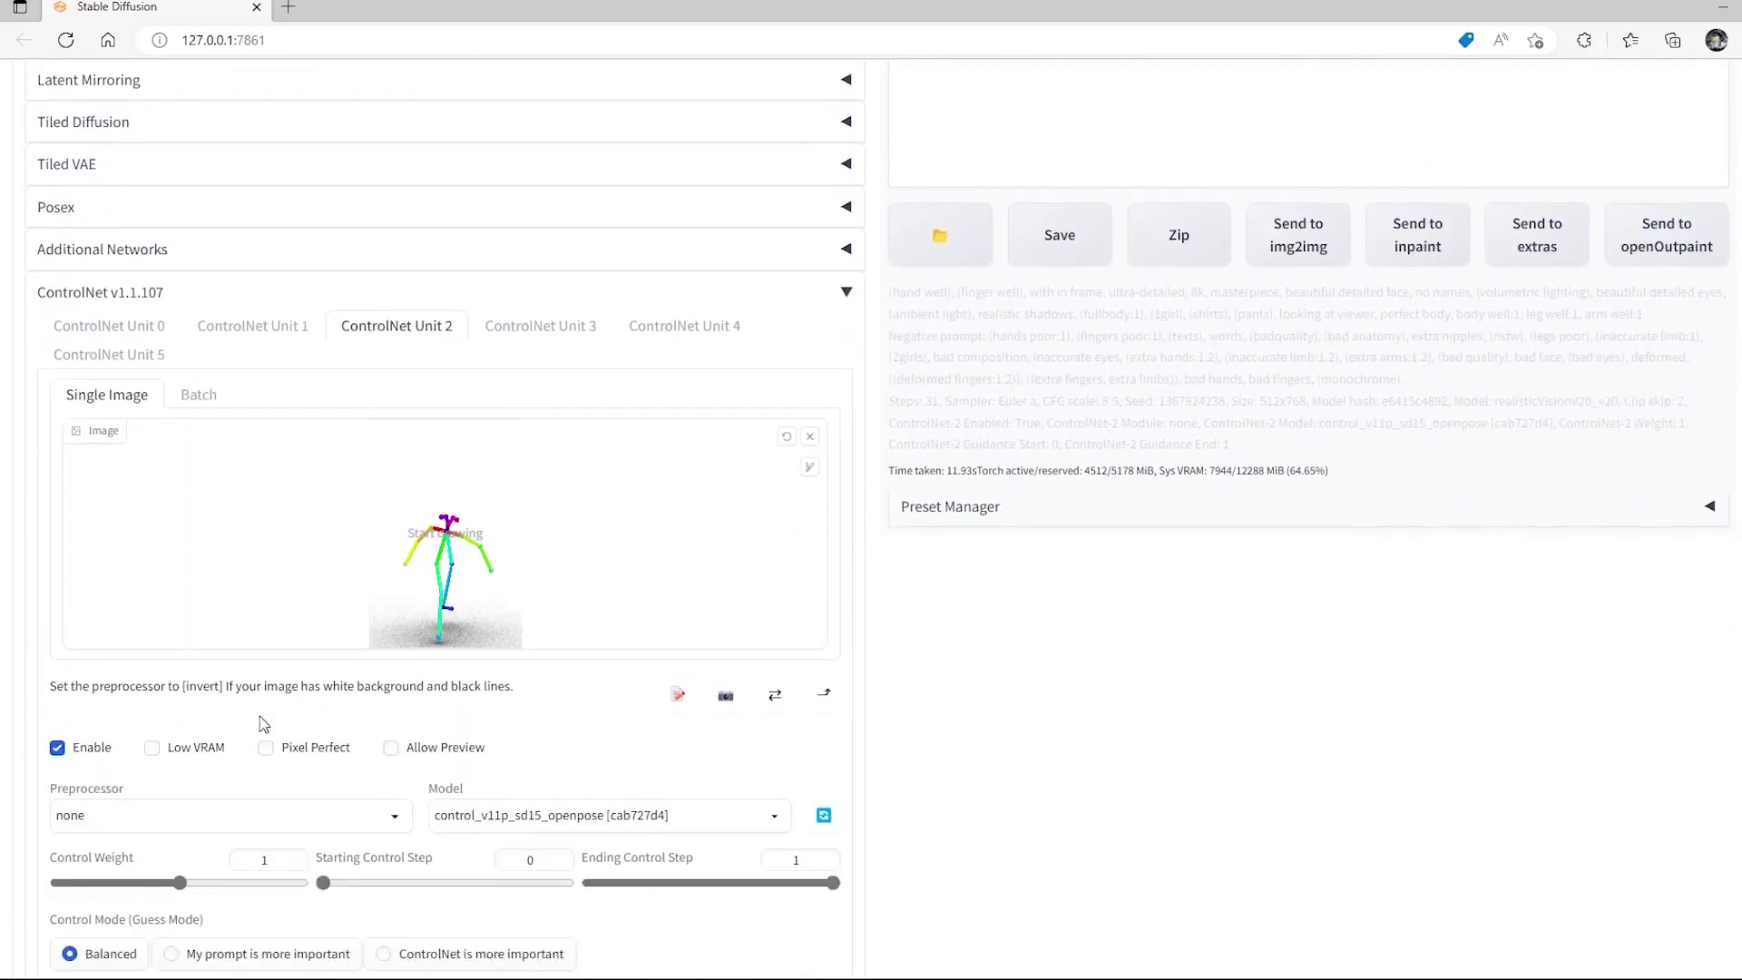
{"action": "left_click", "coordinate": [57, 717]}
{"action": "left_click", "coordinate": [552, 305]}
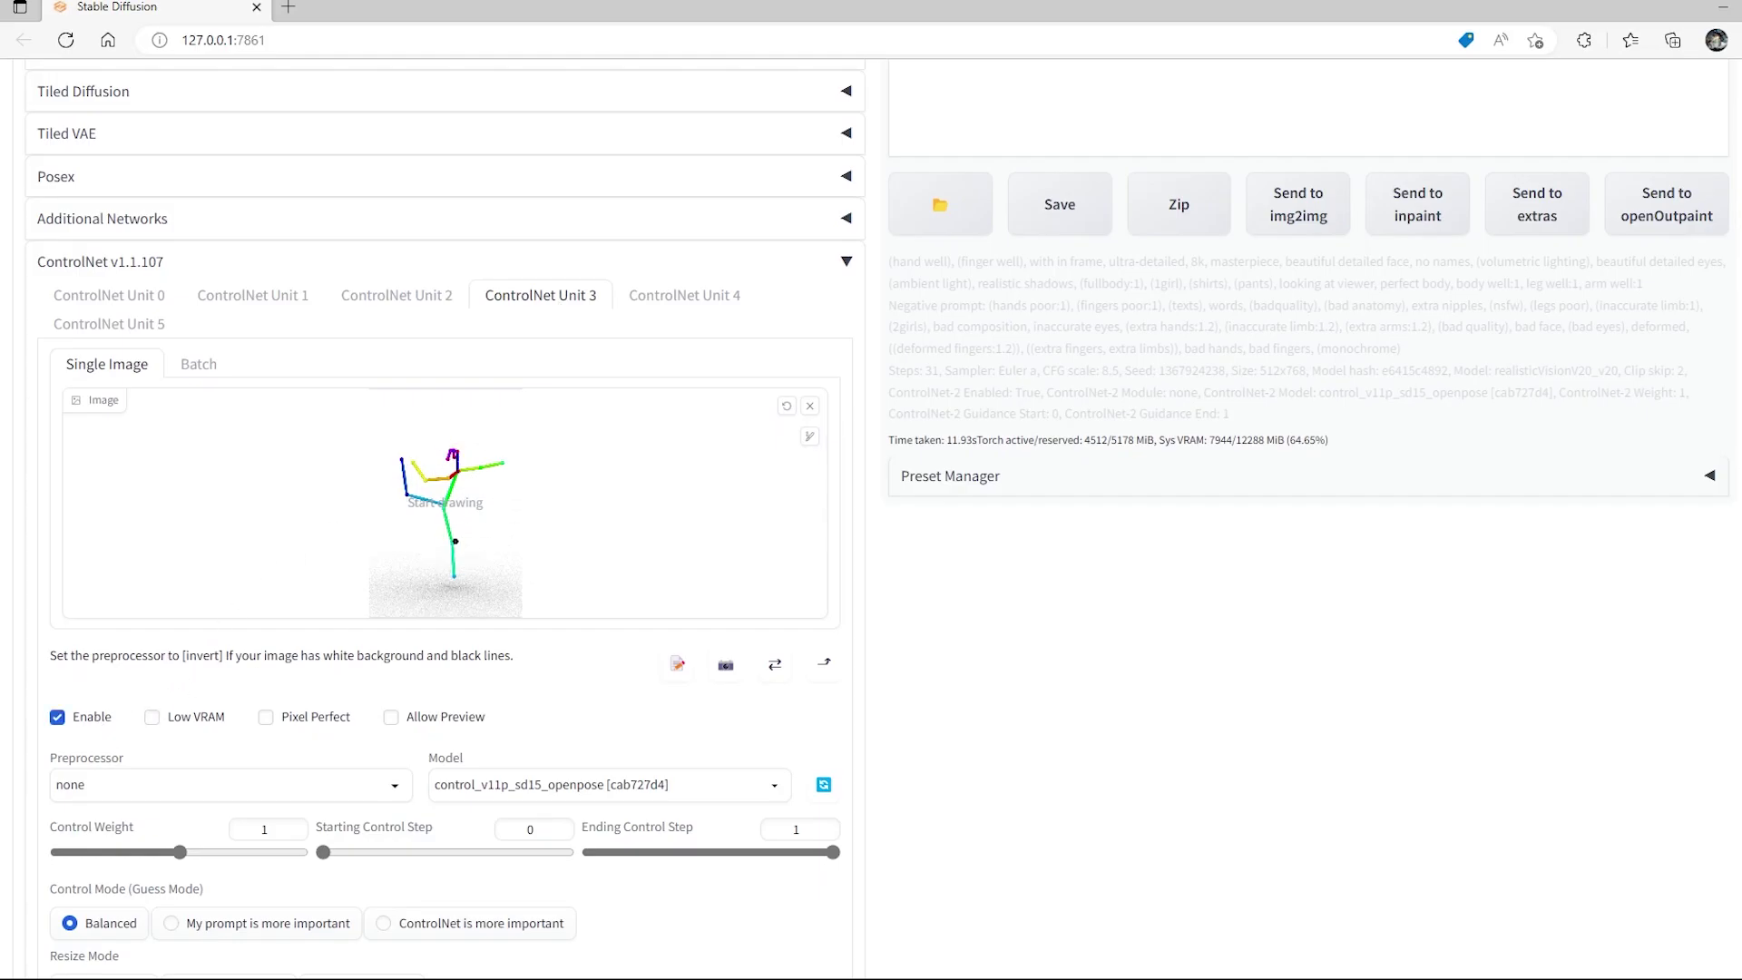
Generate a batch of two images from the one-legged skeleton in ControlNet Unit 3.
{"action": "scroll", "coordinate": [1205, 583], "scroll_direction": "up", "scroll_amount": 8}
{"action": "left_click", "coordinate": [1579, 253]}
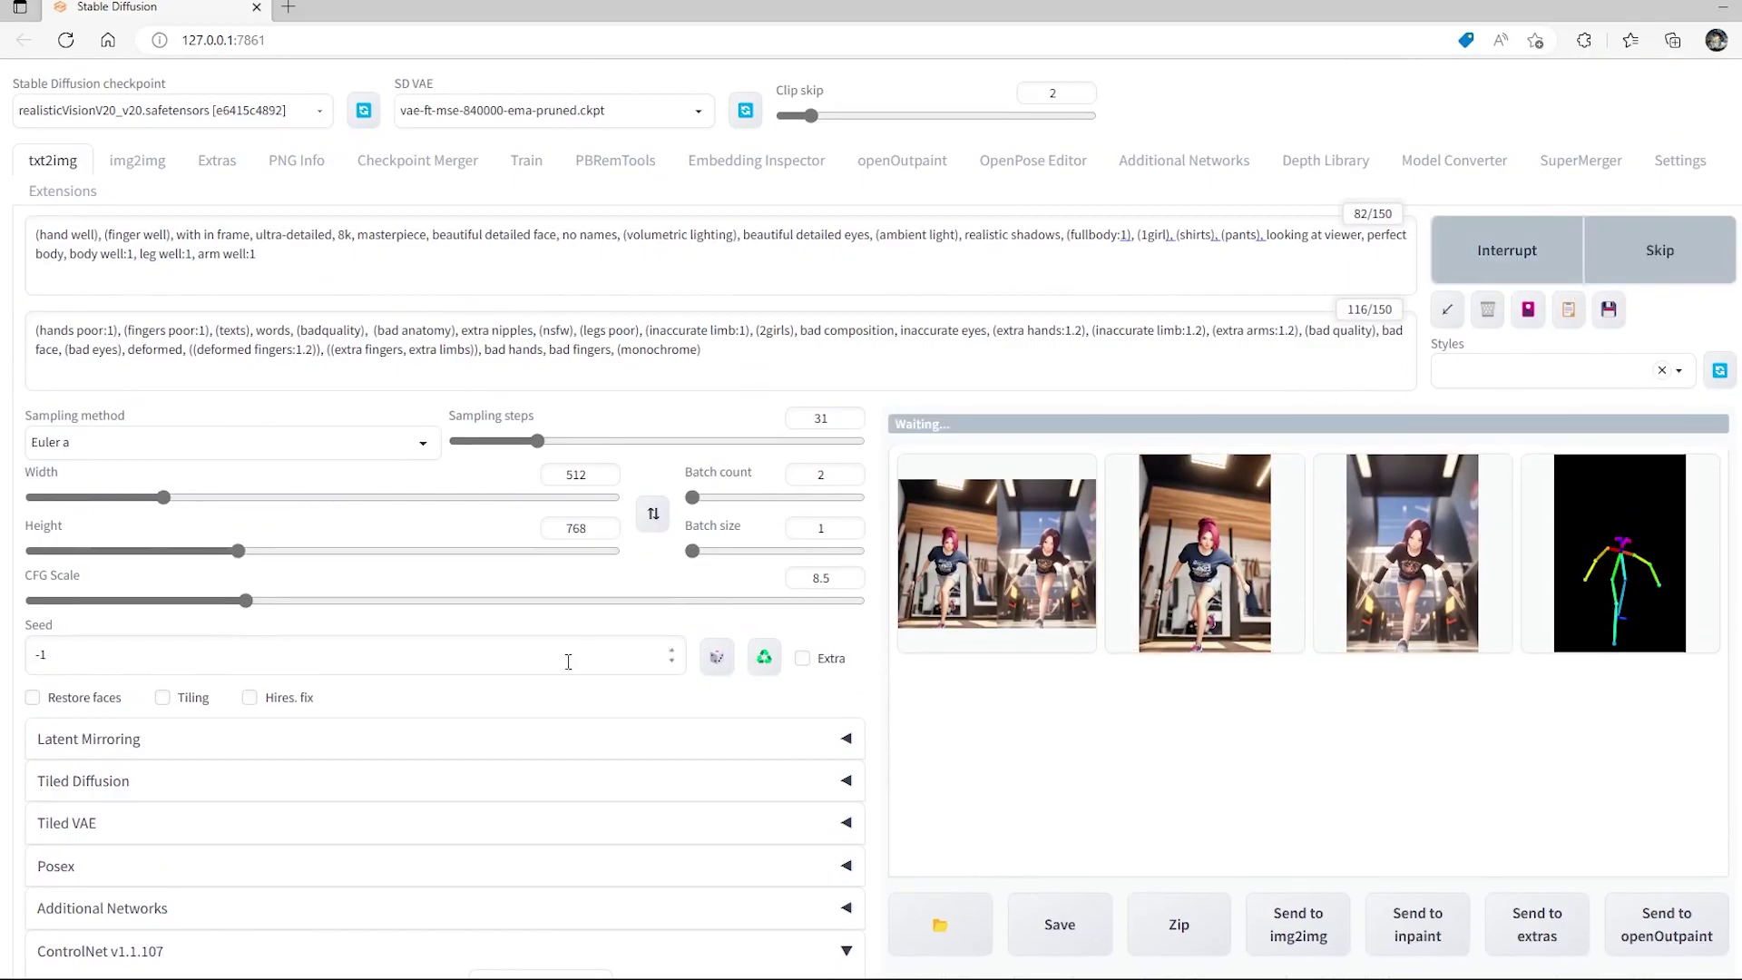
{"action": "scroll", "coordinate": [568, 661], "scroll_direction": "down", "scroll_amount": 5}
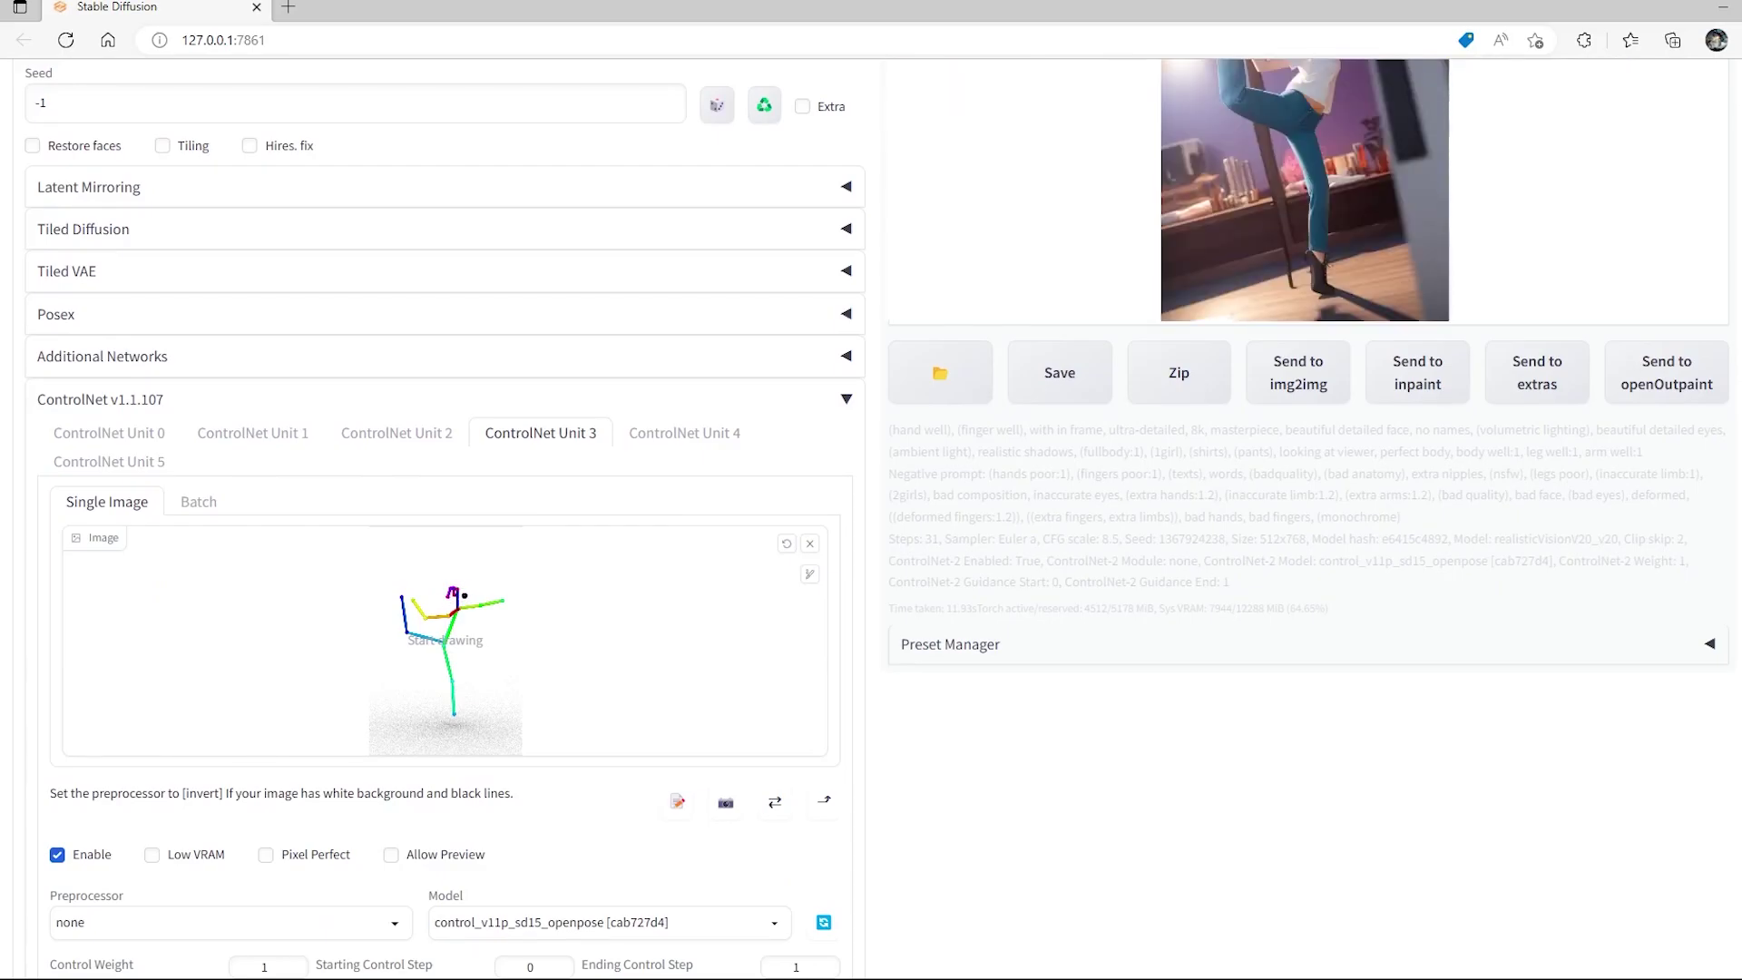
{"action": "scroll", "coordinate": [1288, 595], "scroll_direction": "up", "scroll_amount": 5}
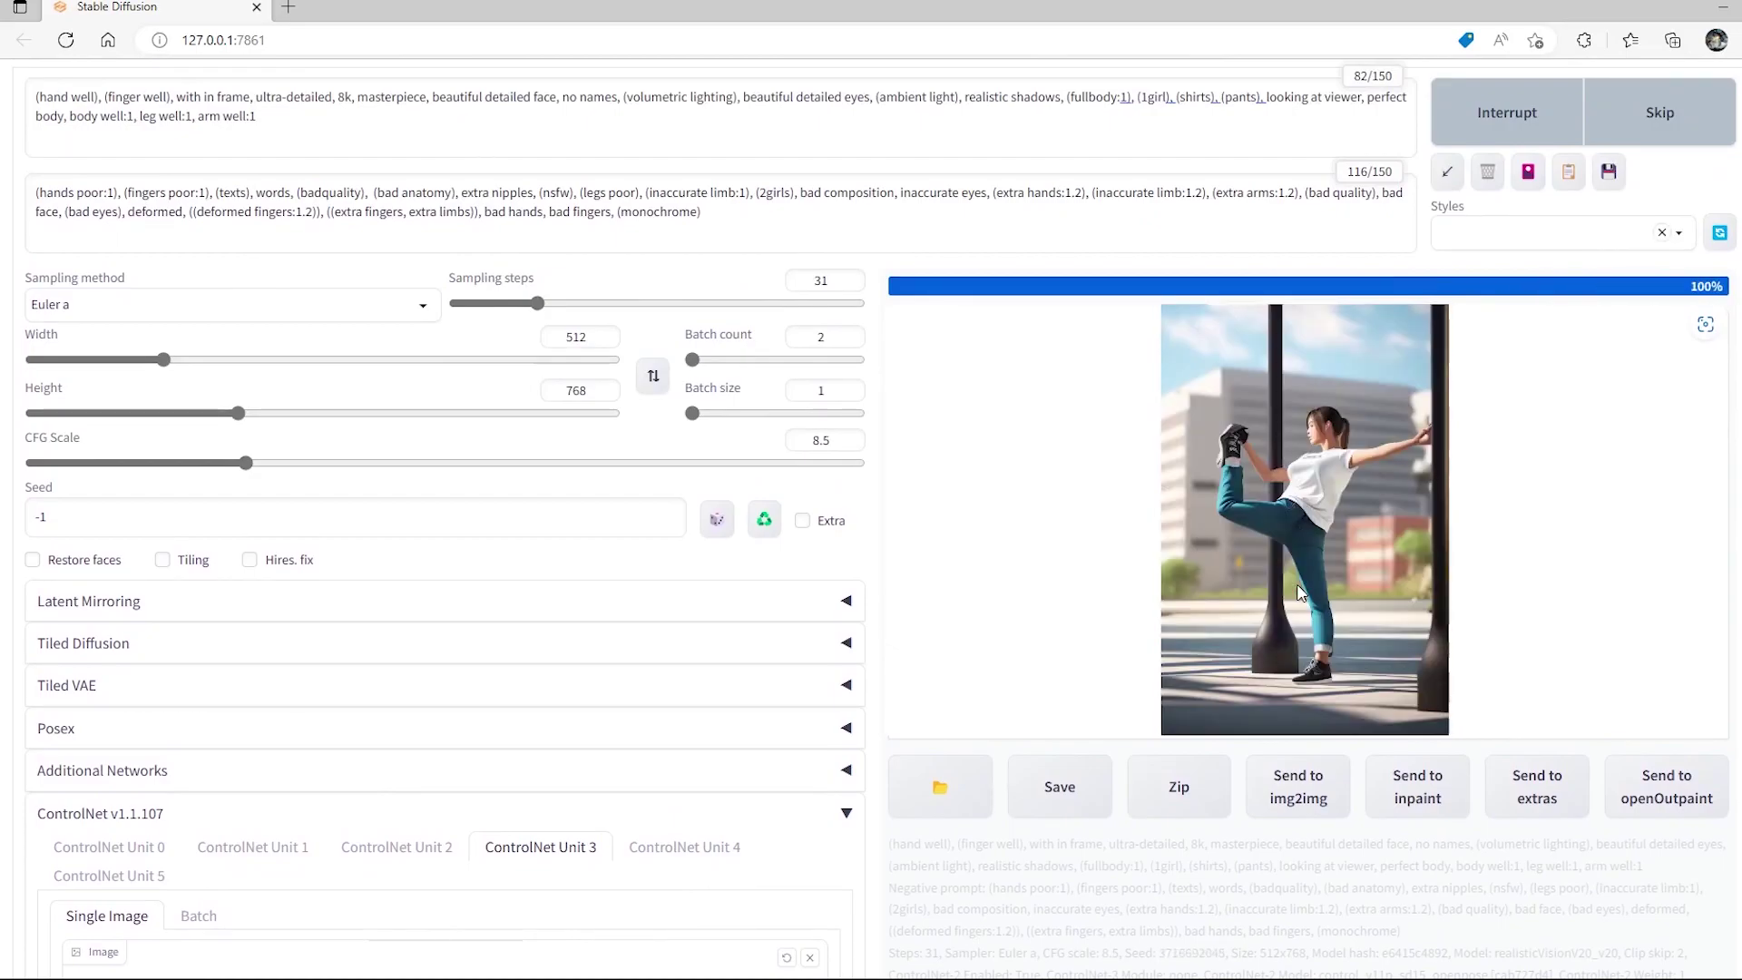
View both one-legged pose images enlarged and compare them with each other.
{"action": "left_click", "coordinate": [1396, 381]}
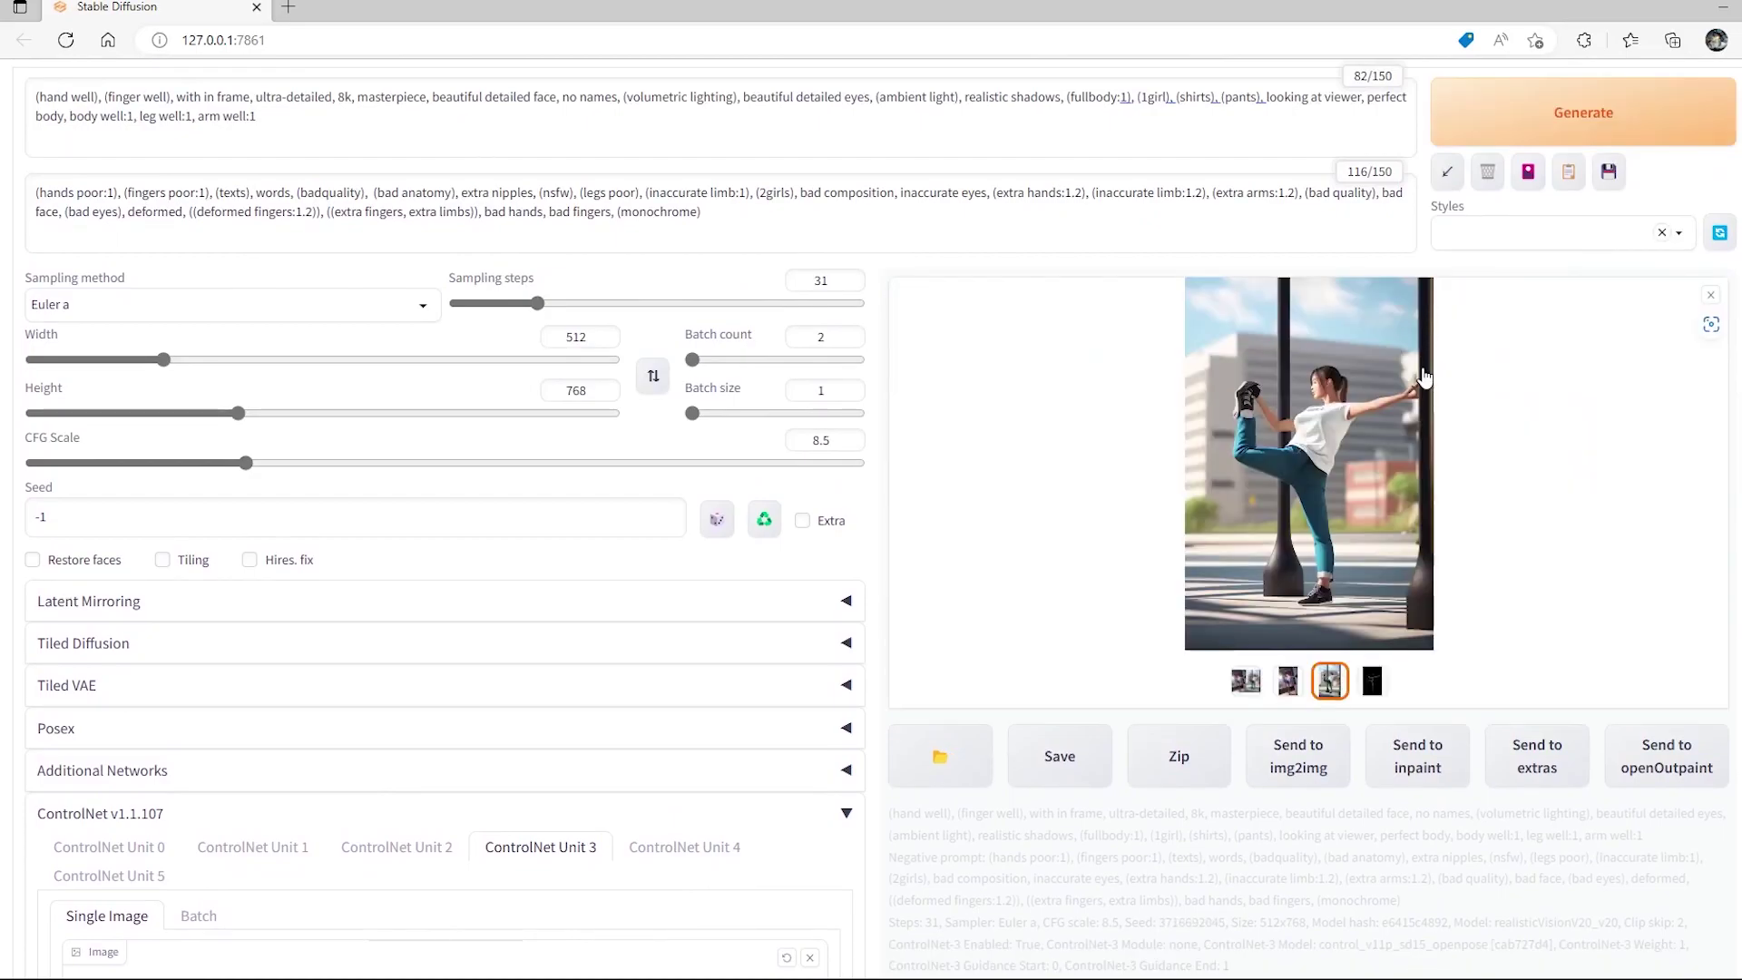
{"action": "left_click", "coordinate": [1323, 413]}
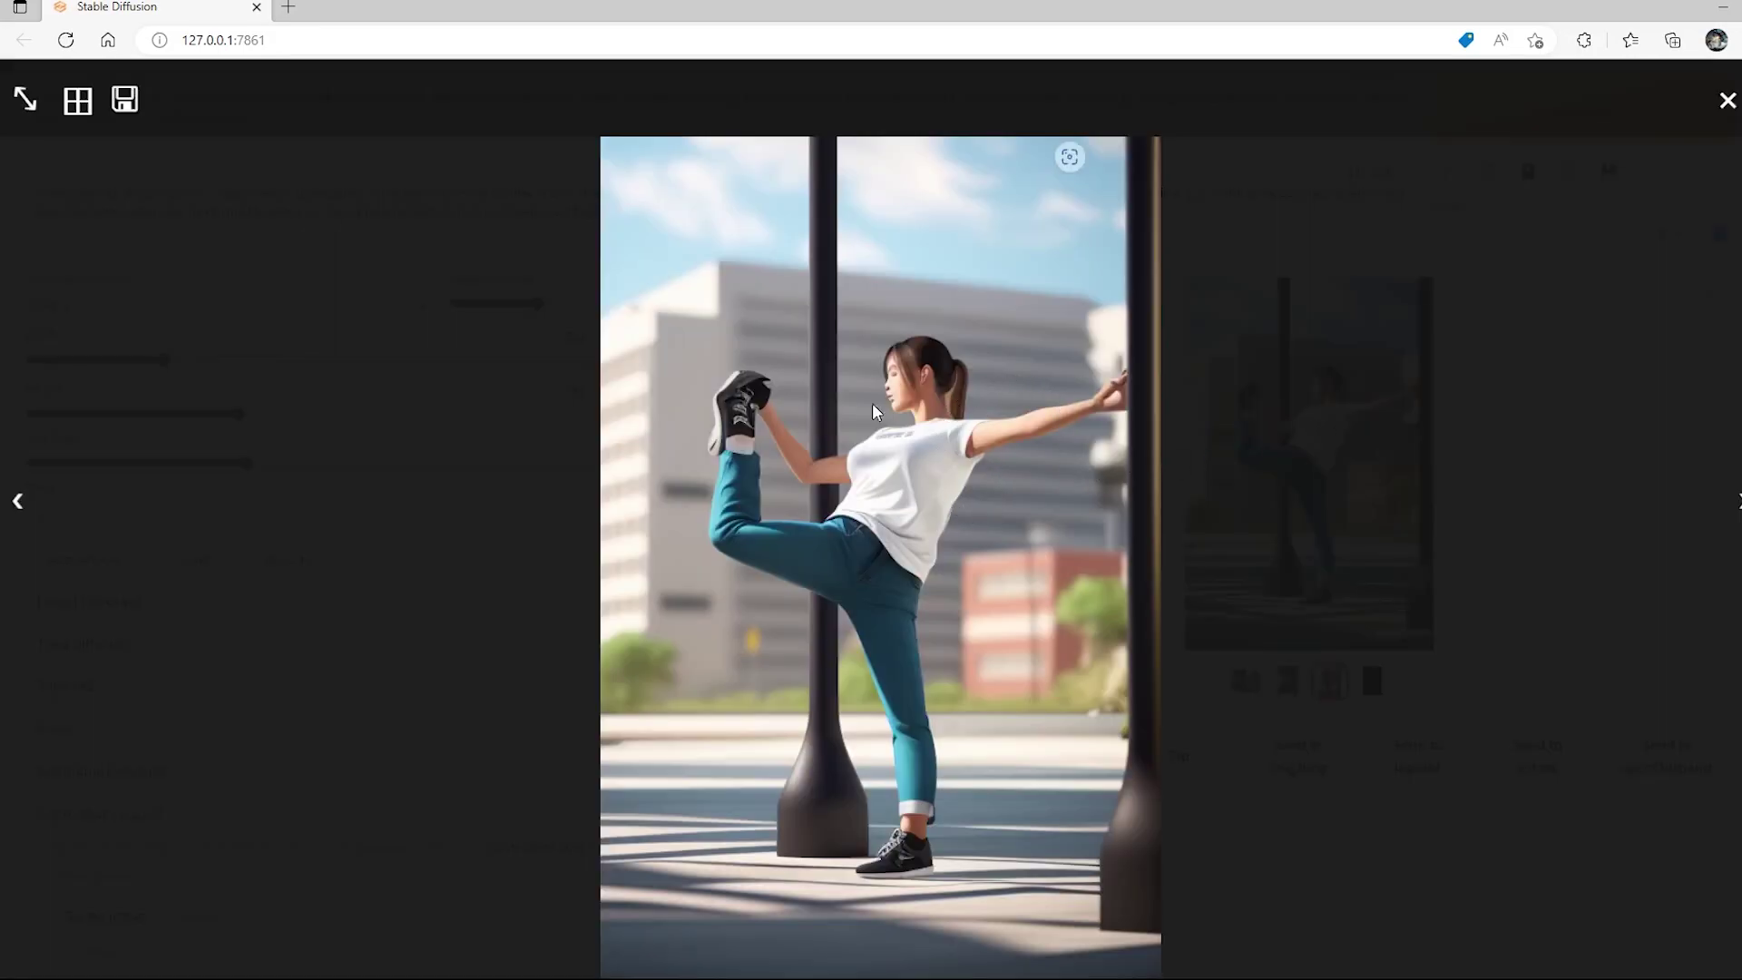
{"action": "left_click", "coordinate": [17, 501]}
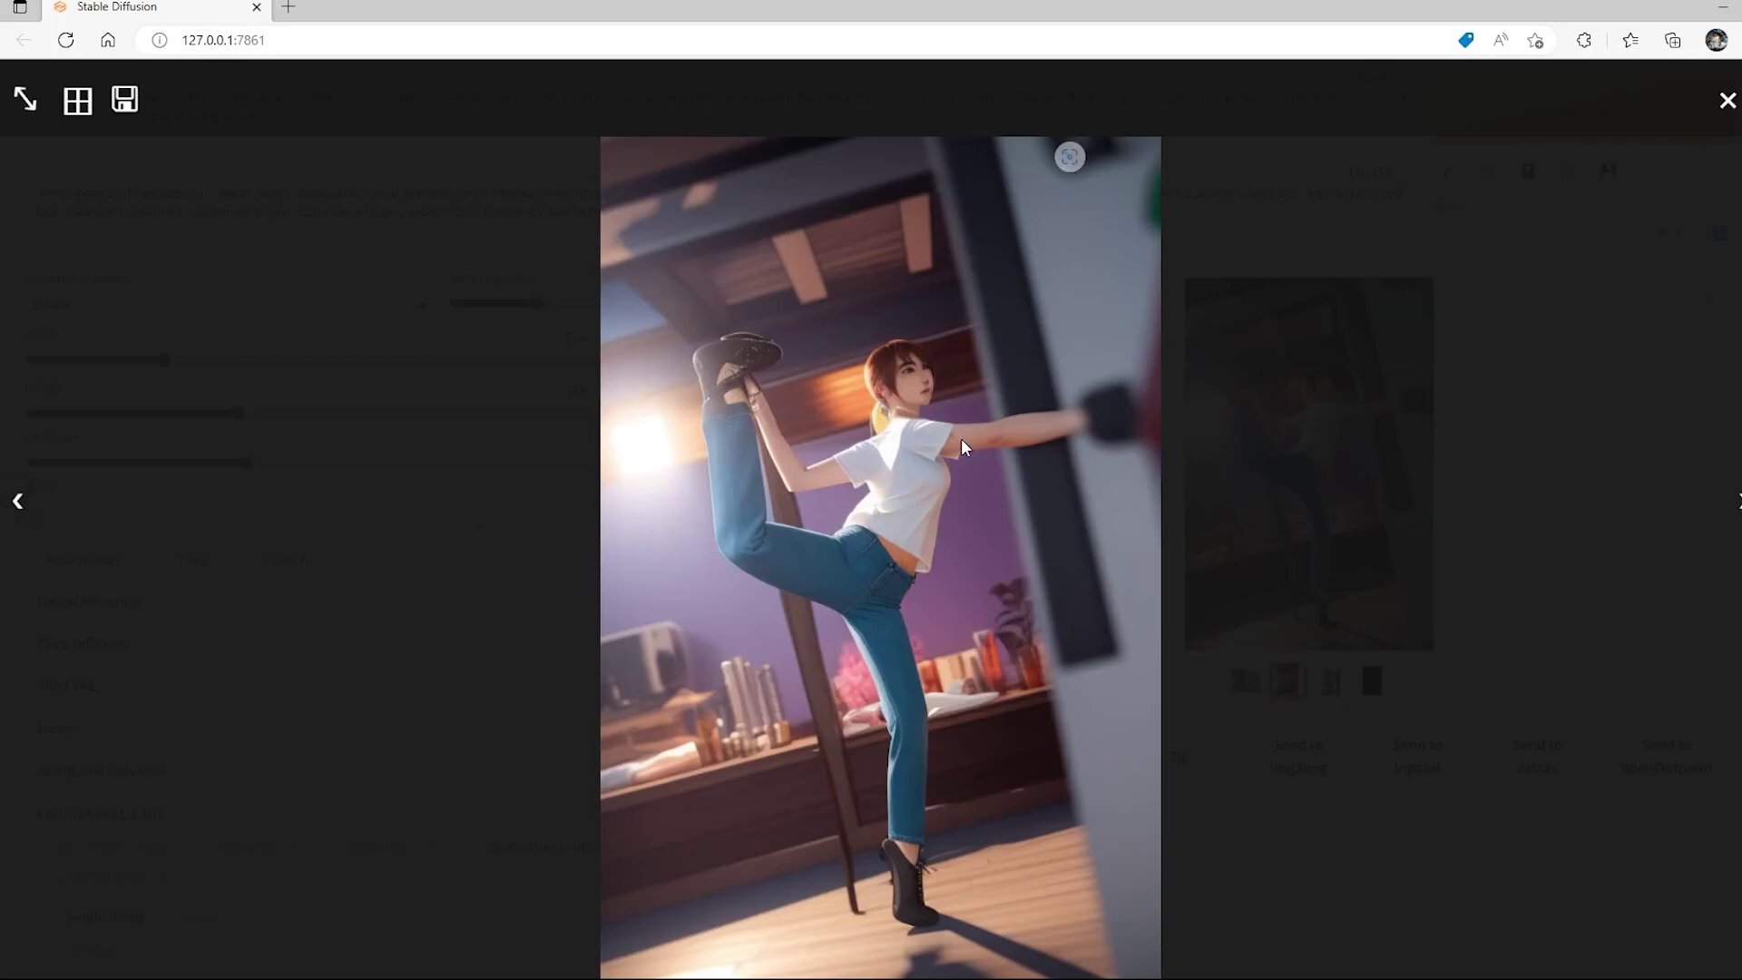
{"action": "left_click", "coordinate": [1721, 501]}
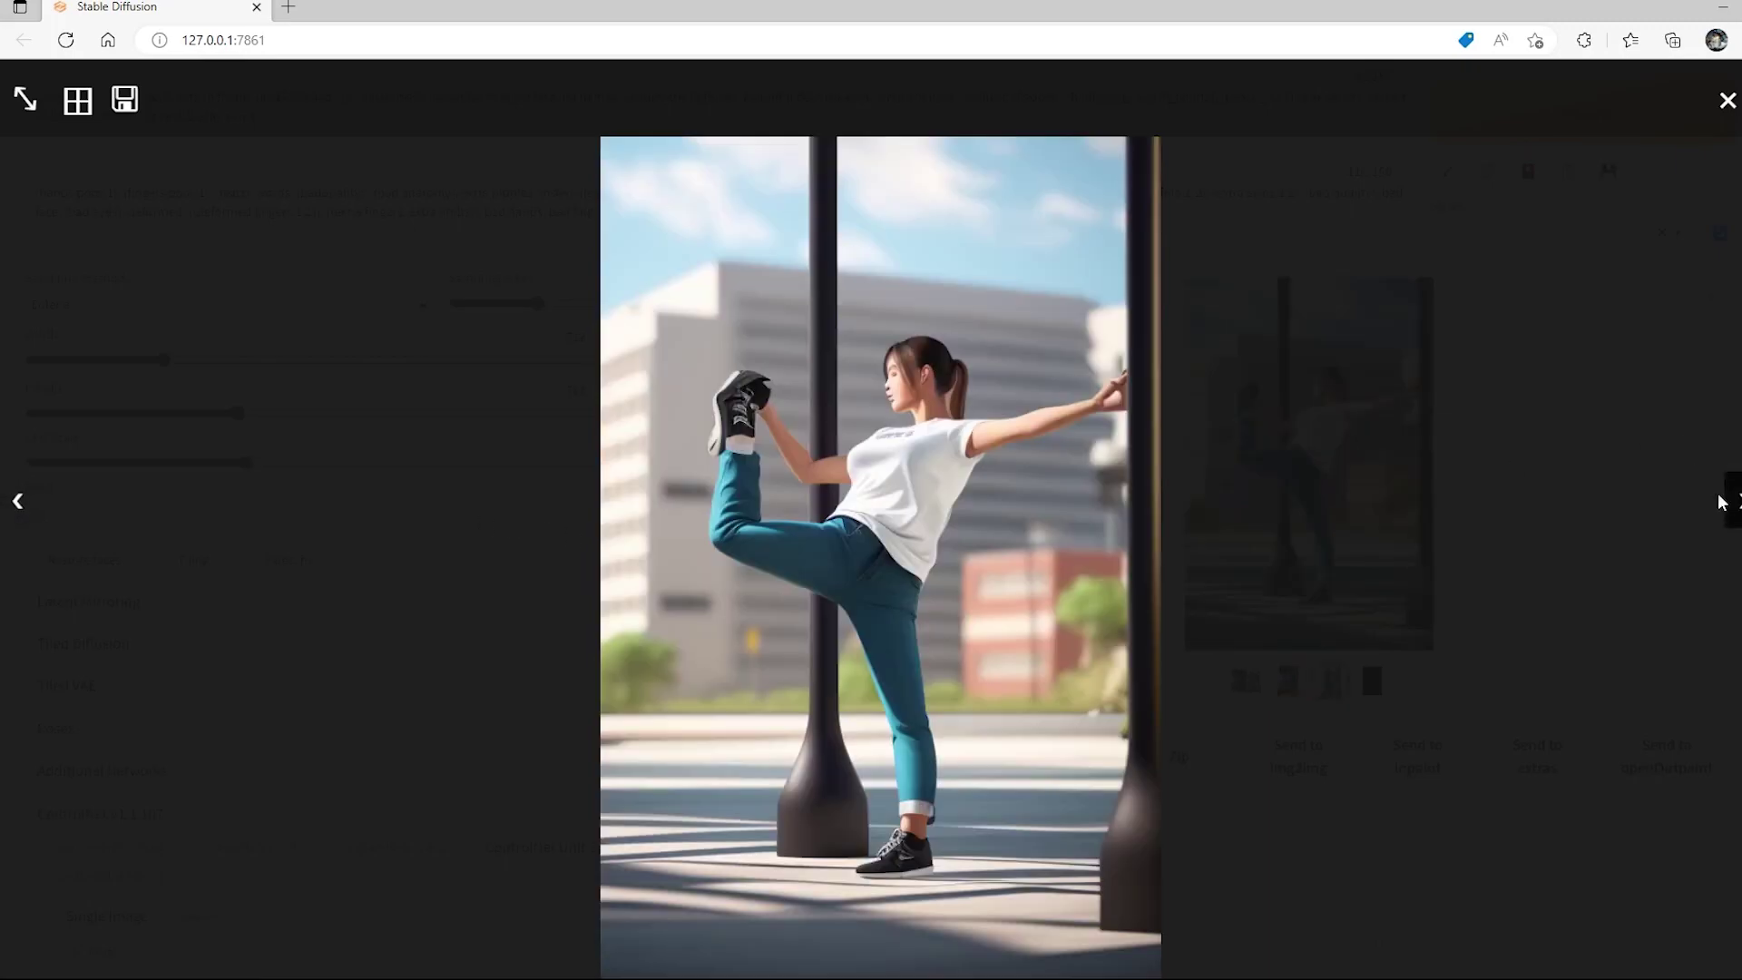
{"action": "left_click", "coordinate": [1488, 505]}
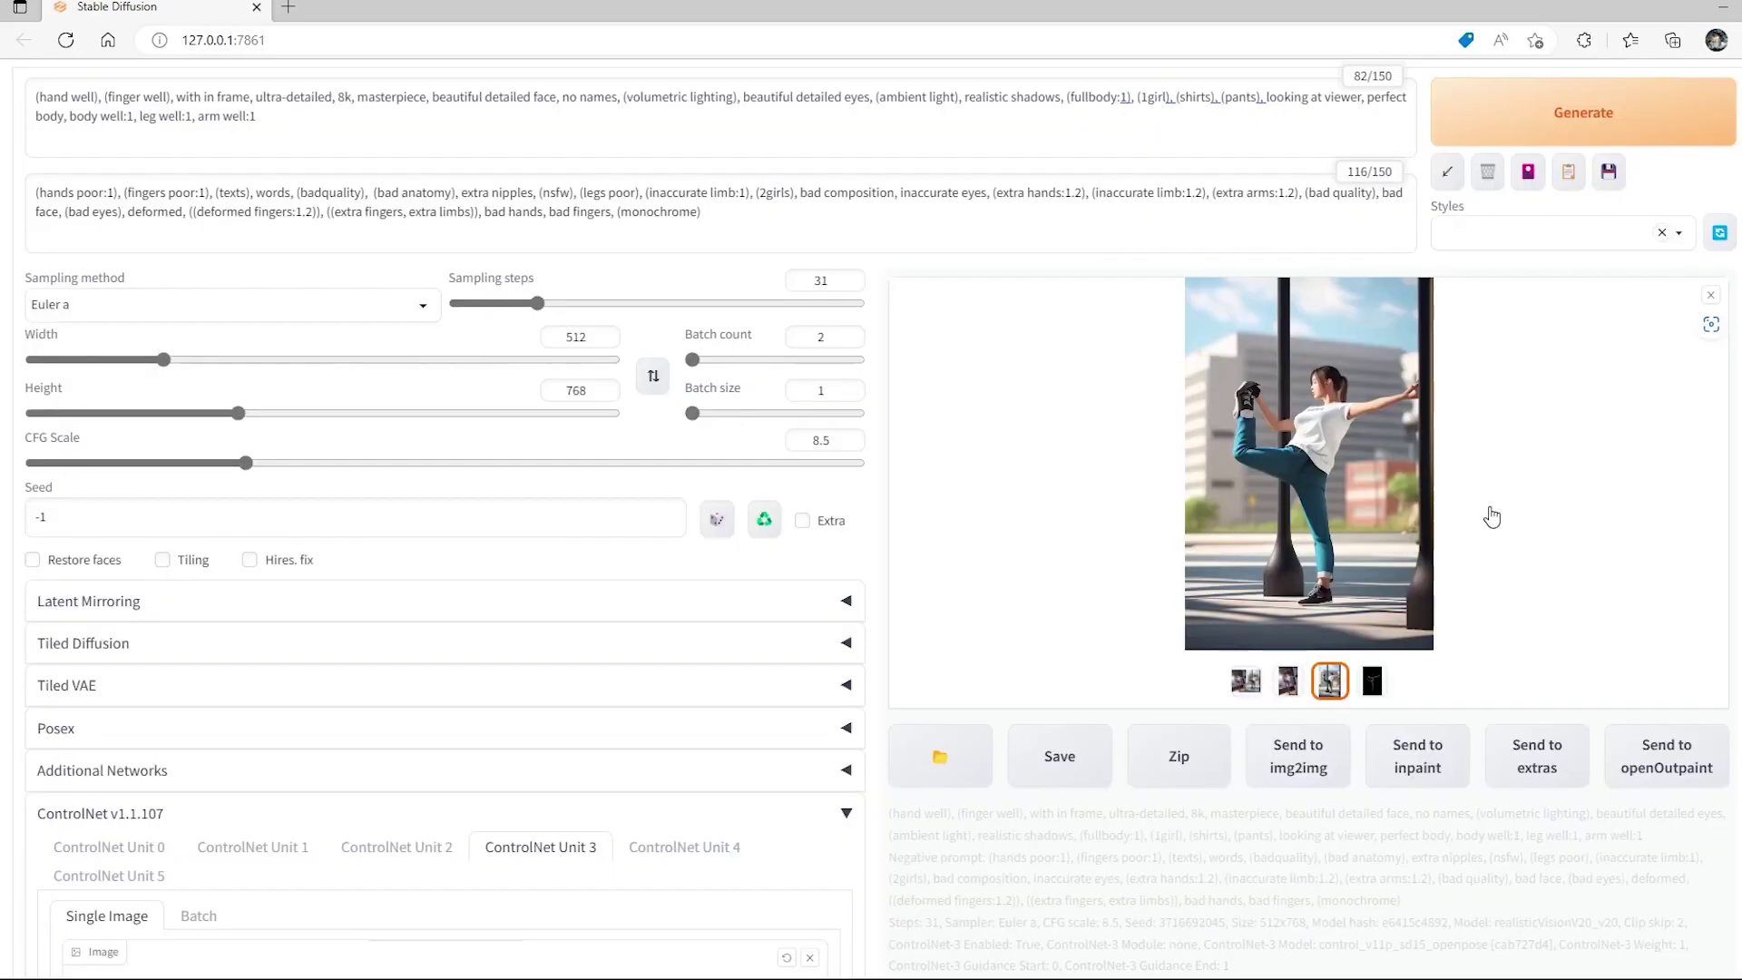
Compare the one-legged OpenPose skeleton output with the second generated image, alternating between the two.
{"action": "left_click", "coordinate": [1376, 683]}
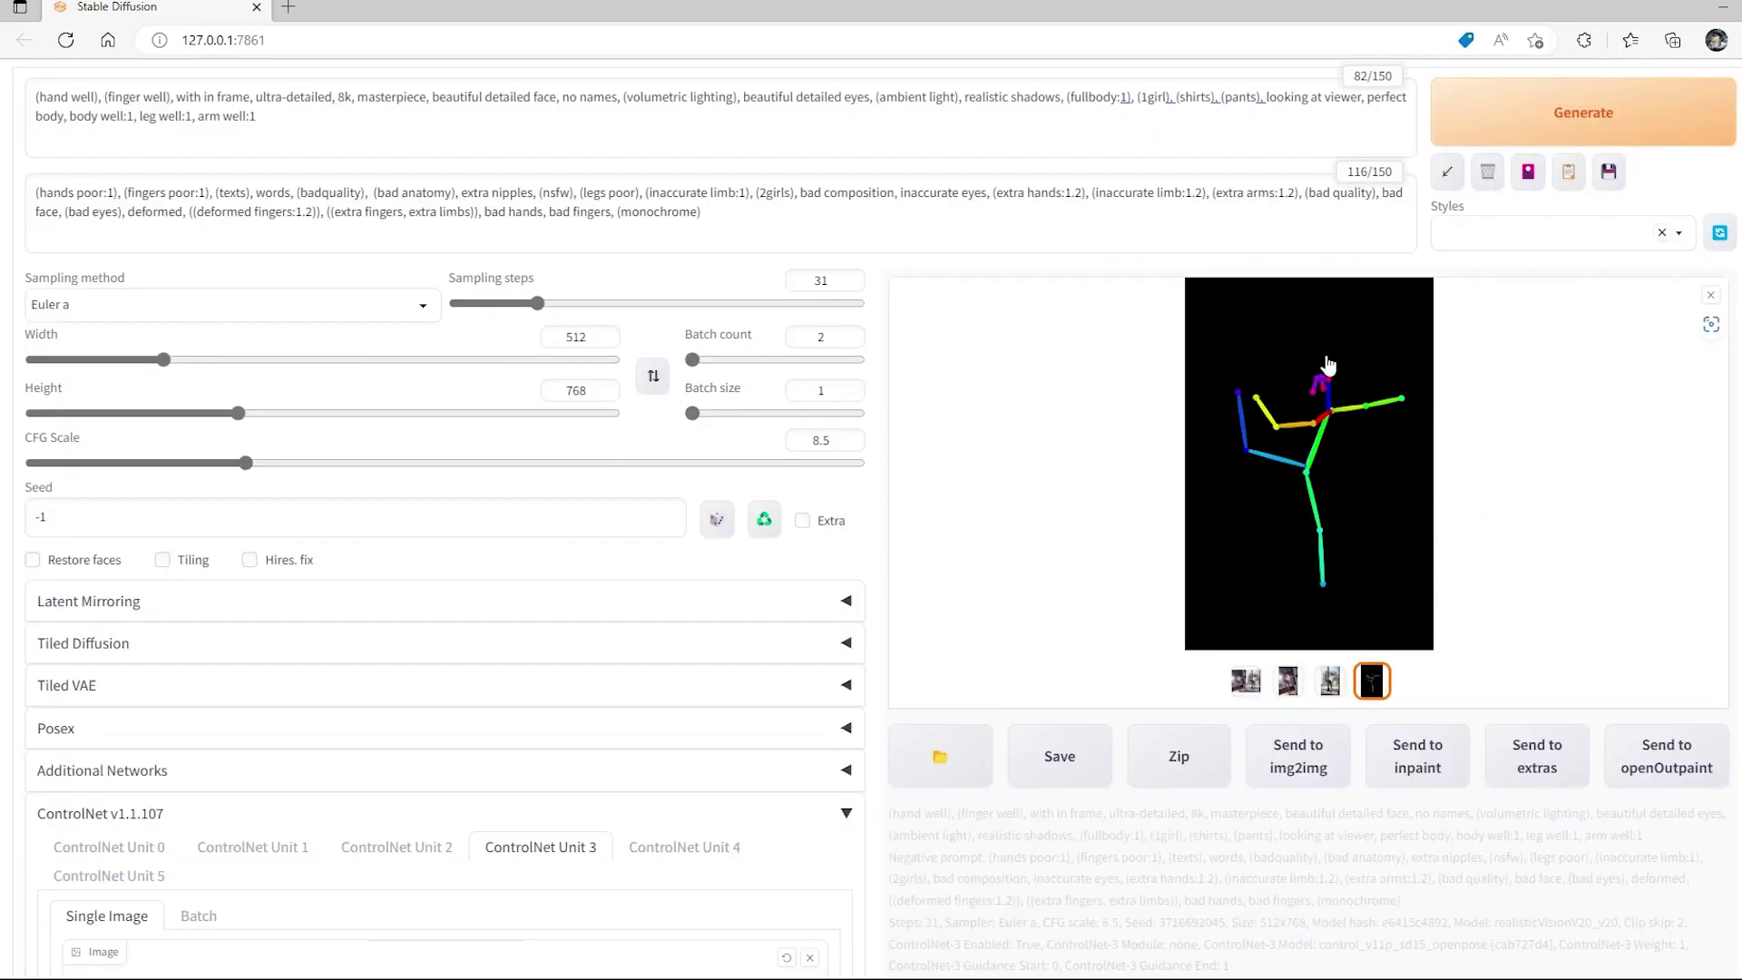
{"action": "left_click", "coordinate": [1329, 681]}
{"action": "left_click", "coordinate": [1373, 681]}
{"action": "left_click", "coordinate": [1330, 681]}
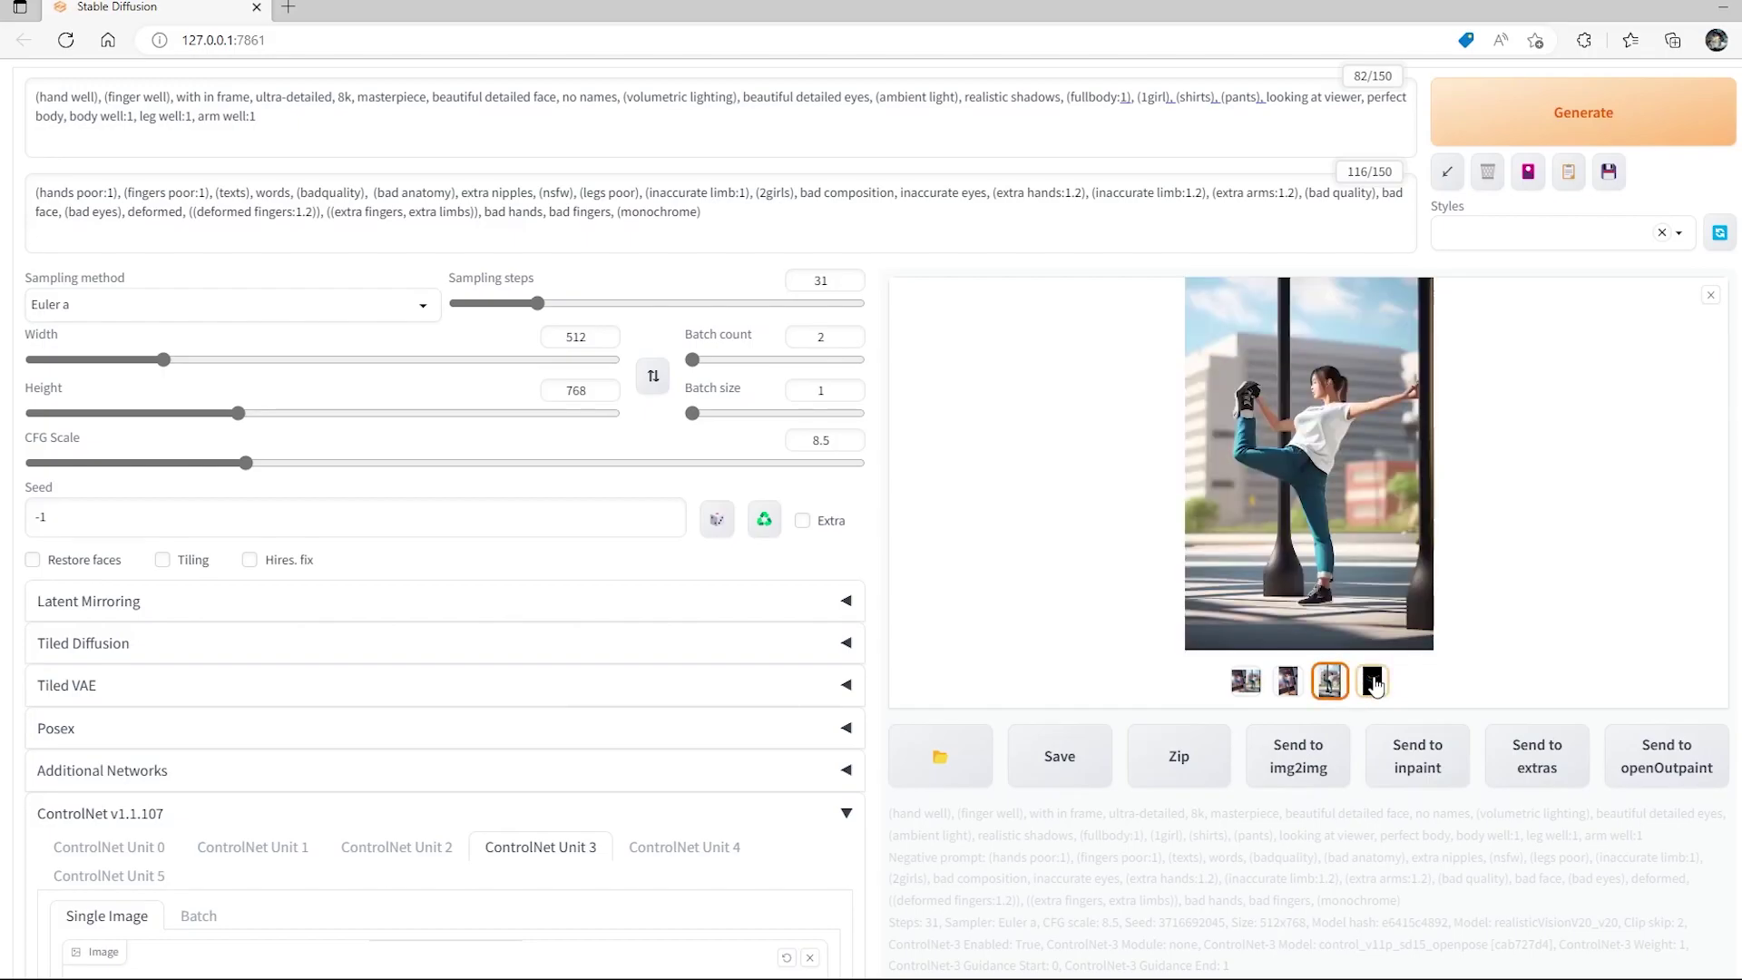
{"action": "left_click", "coordinate": [1372, 683]}
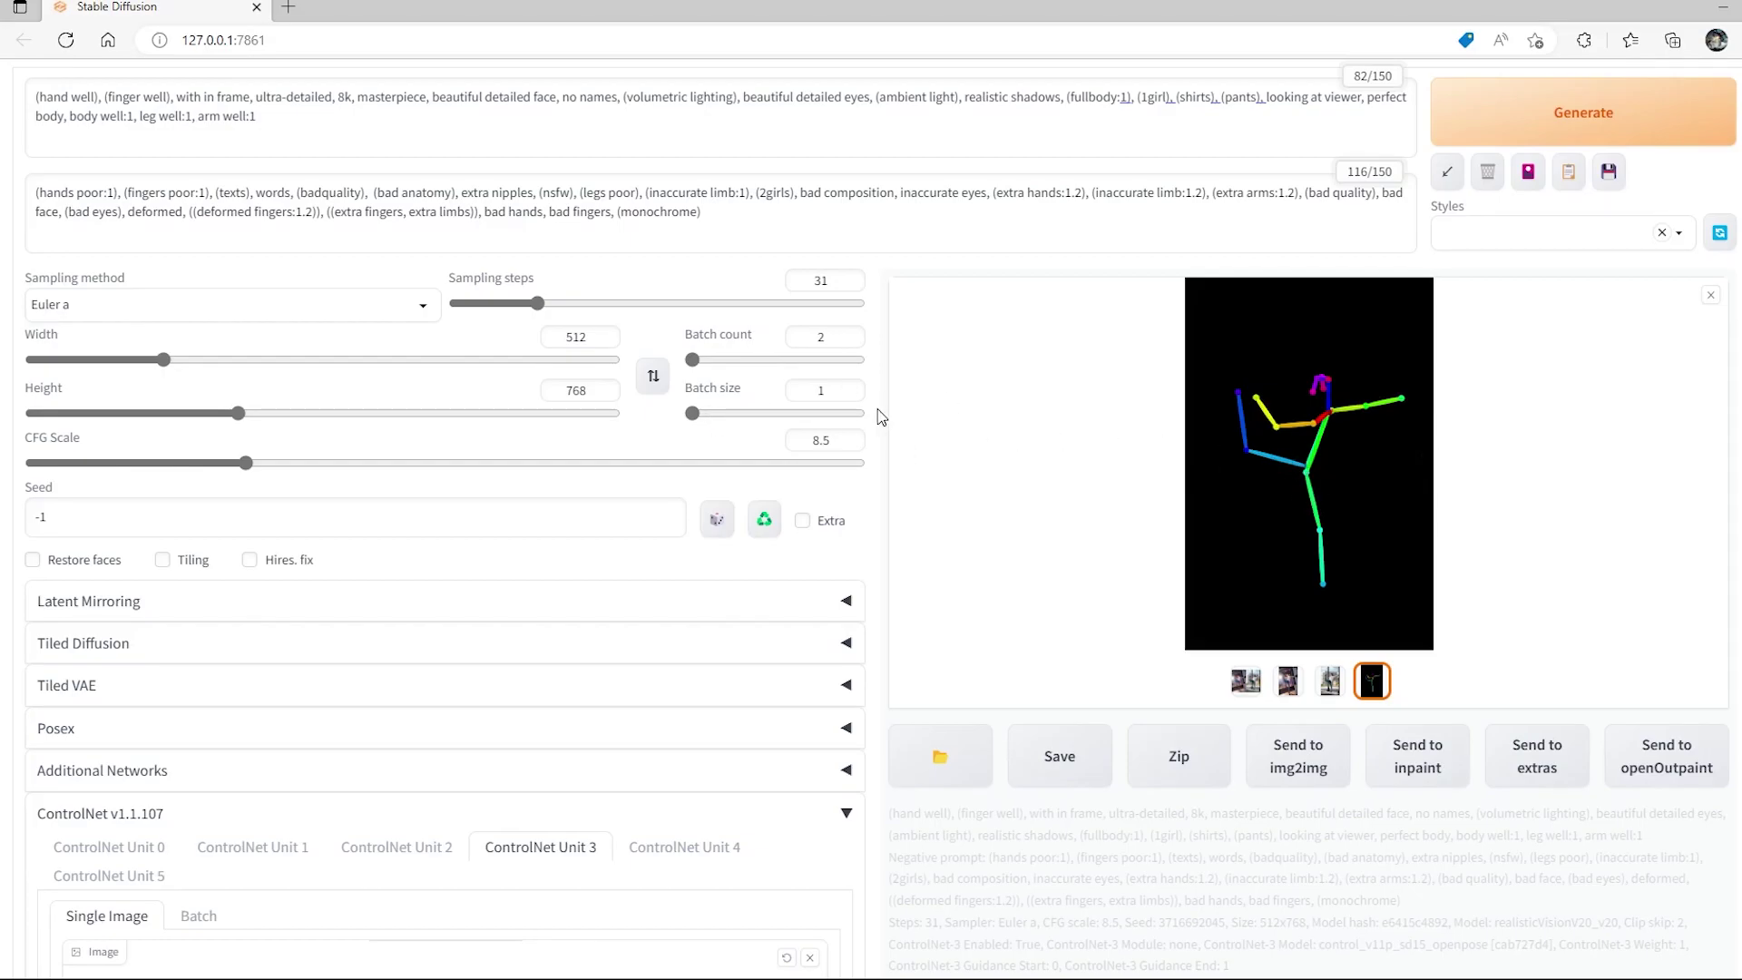
Examine the input skeleton and settings in ControlNet Unit 3 and check both generated one-legged images against them.
{"action": "scroll", "coordinate": [1279, 335], "scroll_direction": "down", "scroll_amount": 9}
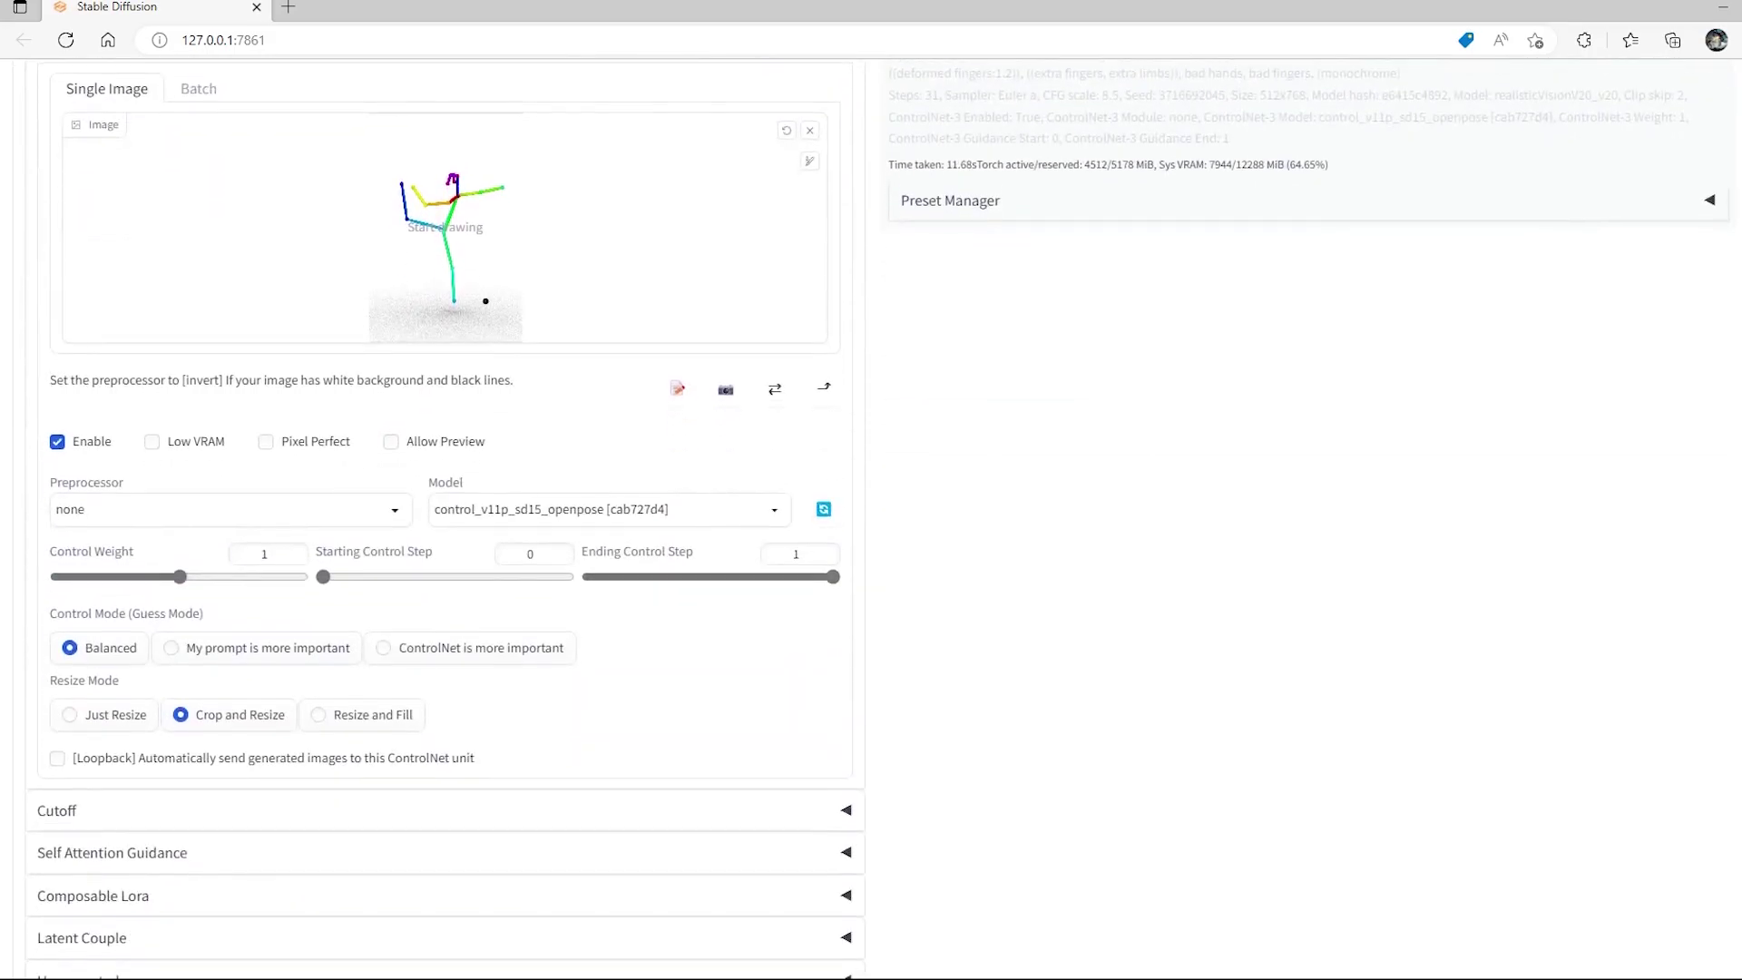
{"action": "scroll", "coordinate": [485, 300], "scroll_direction": "up", "scroll_amount": 3}
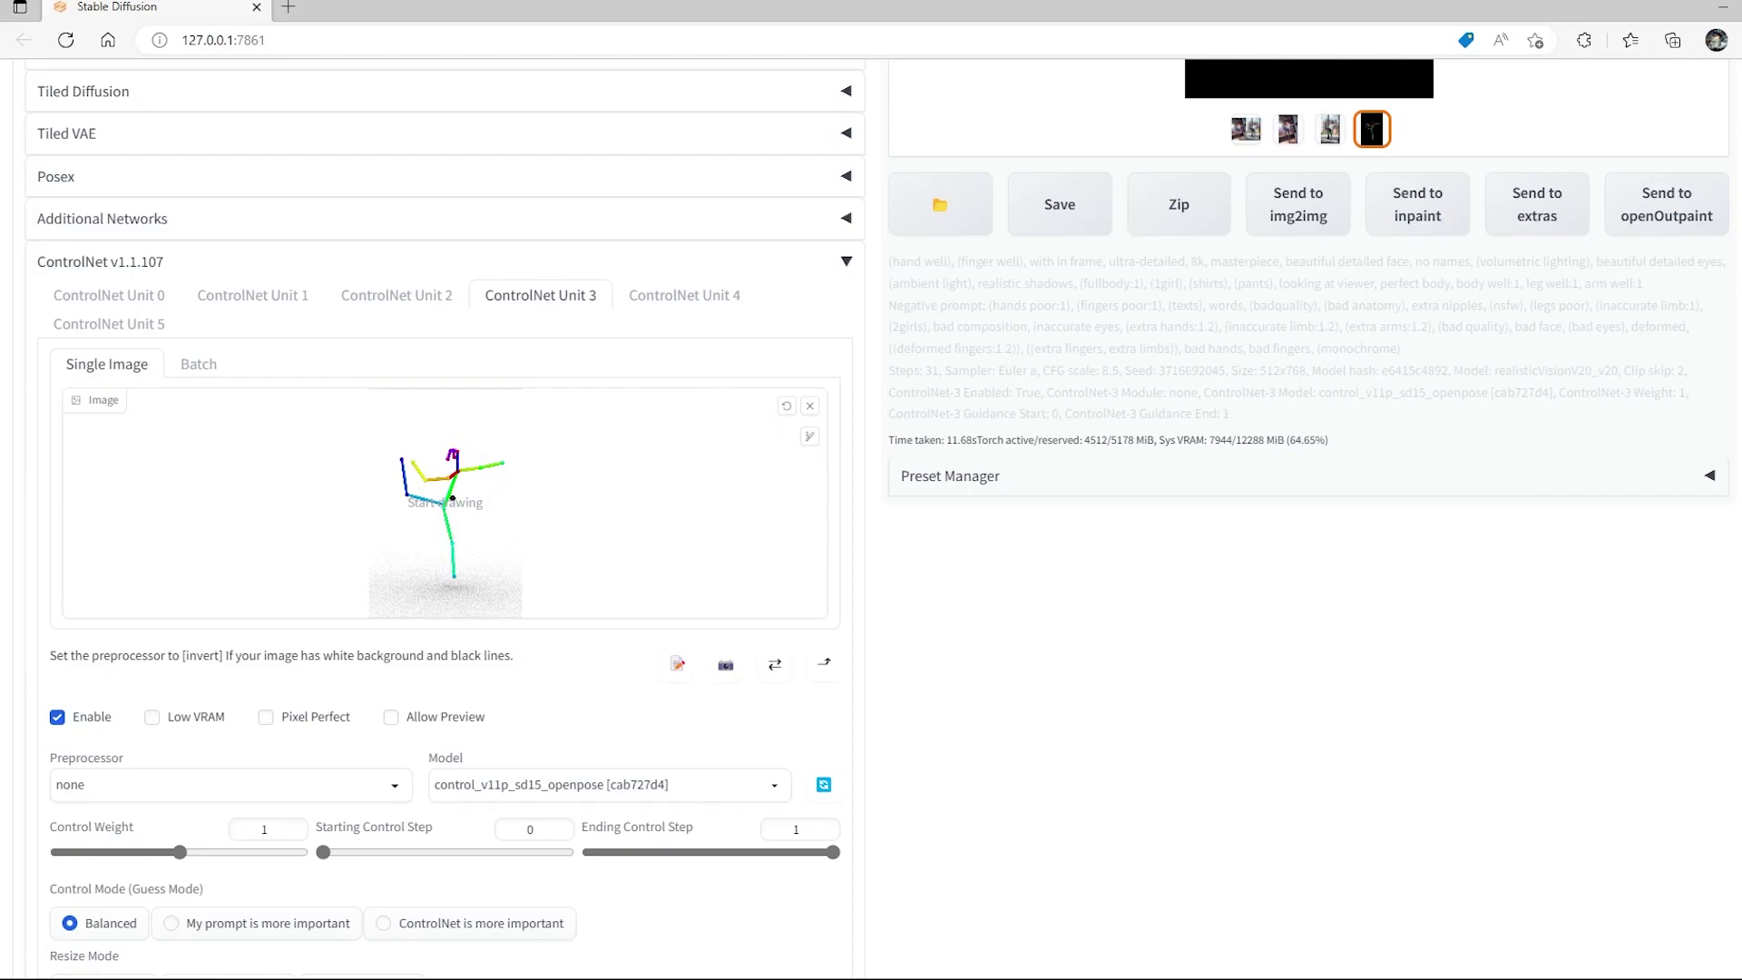
{"action": "scroll", "coordinate": [451, 498], "scroll_direction": "up", "scroll_amount": 2}
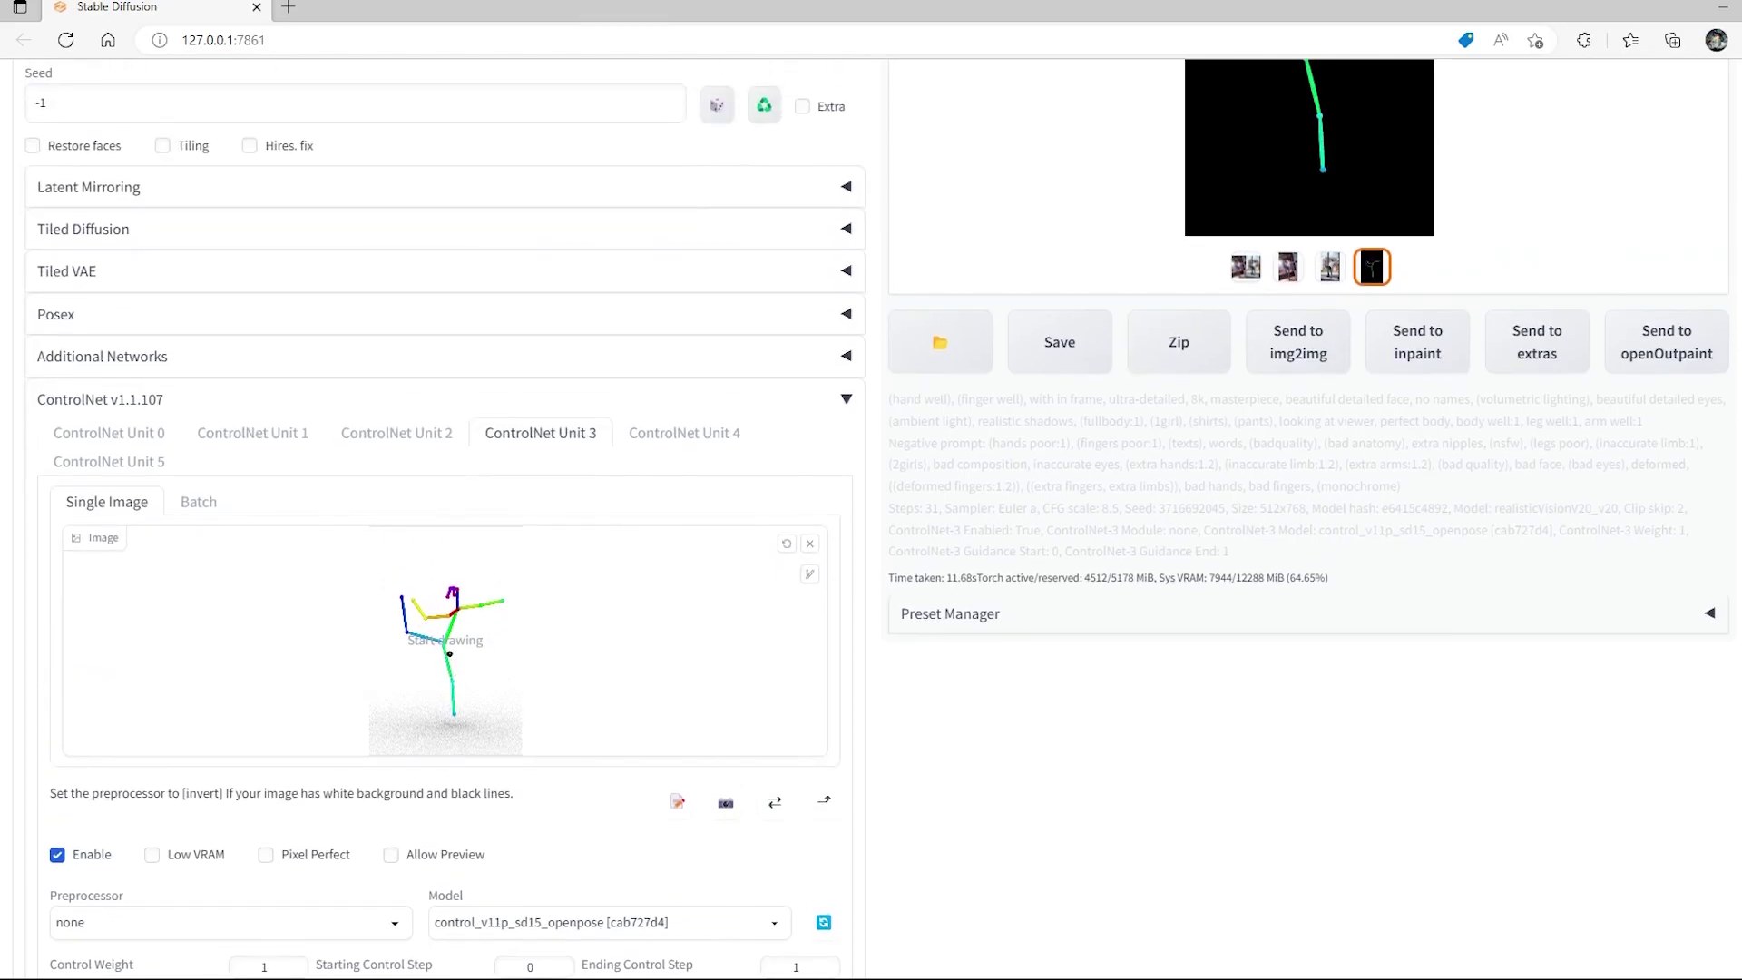
{"action": "scroll", "coordinate": [472, 646], "scroll_direction": "up", "scroll_amount": 2}
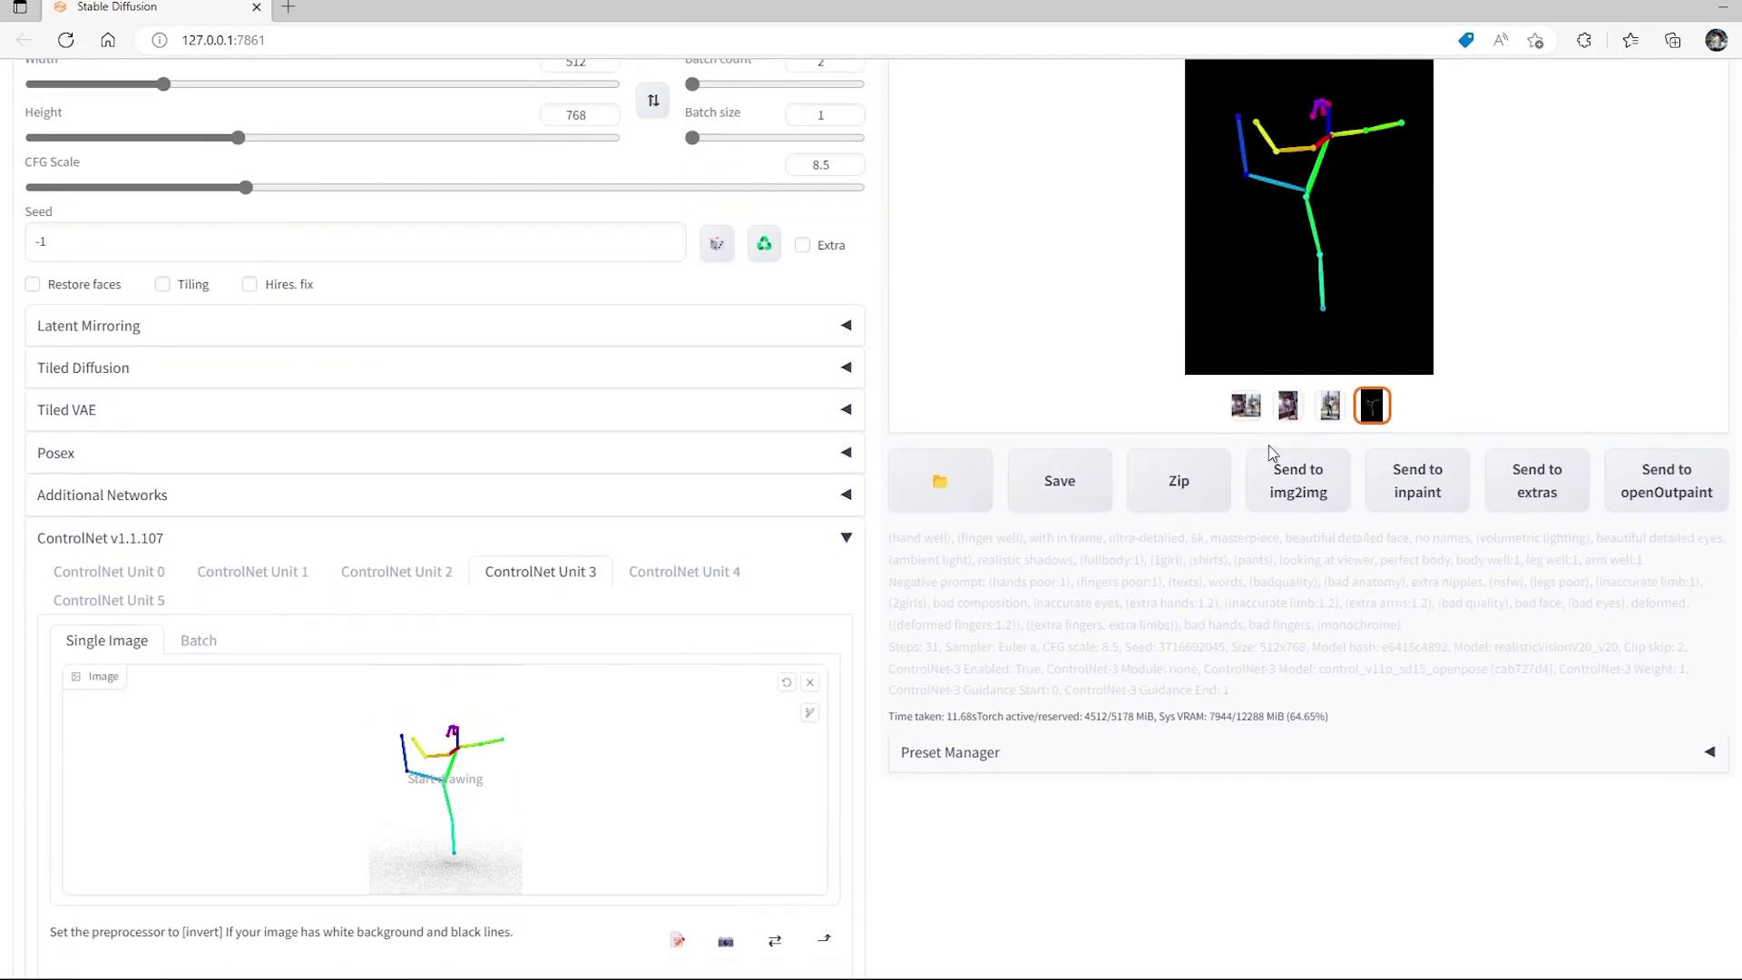
{"action": "left_click", "coordinate": [1330, 405]}
{"action": "scroll", "coordinate": [1334, 418], "scroll_direction": "up", "scroll_amount": 4}
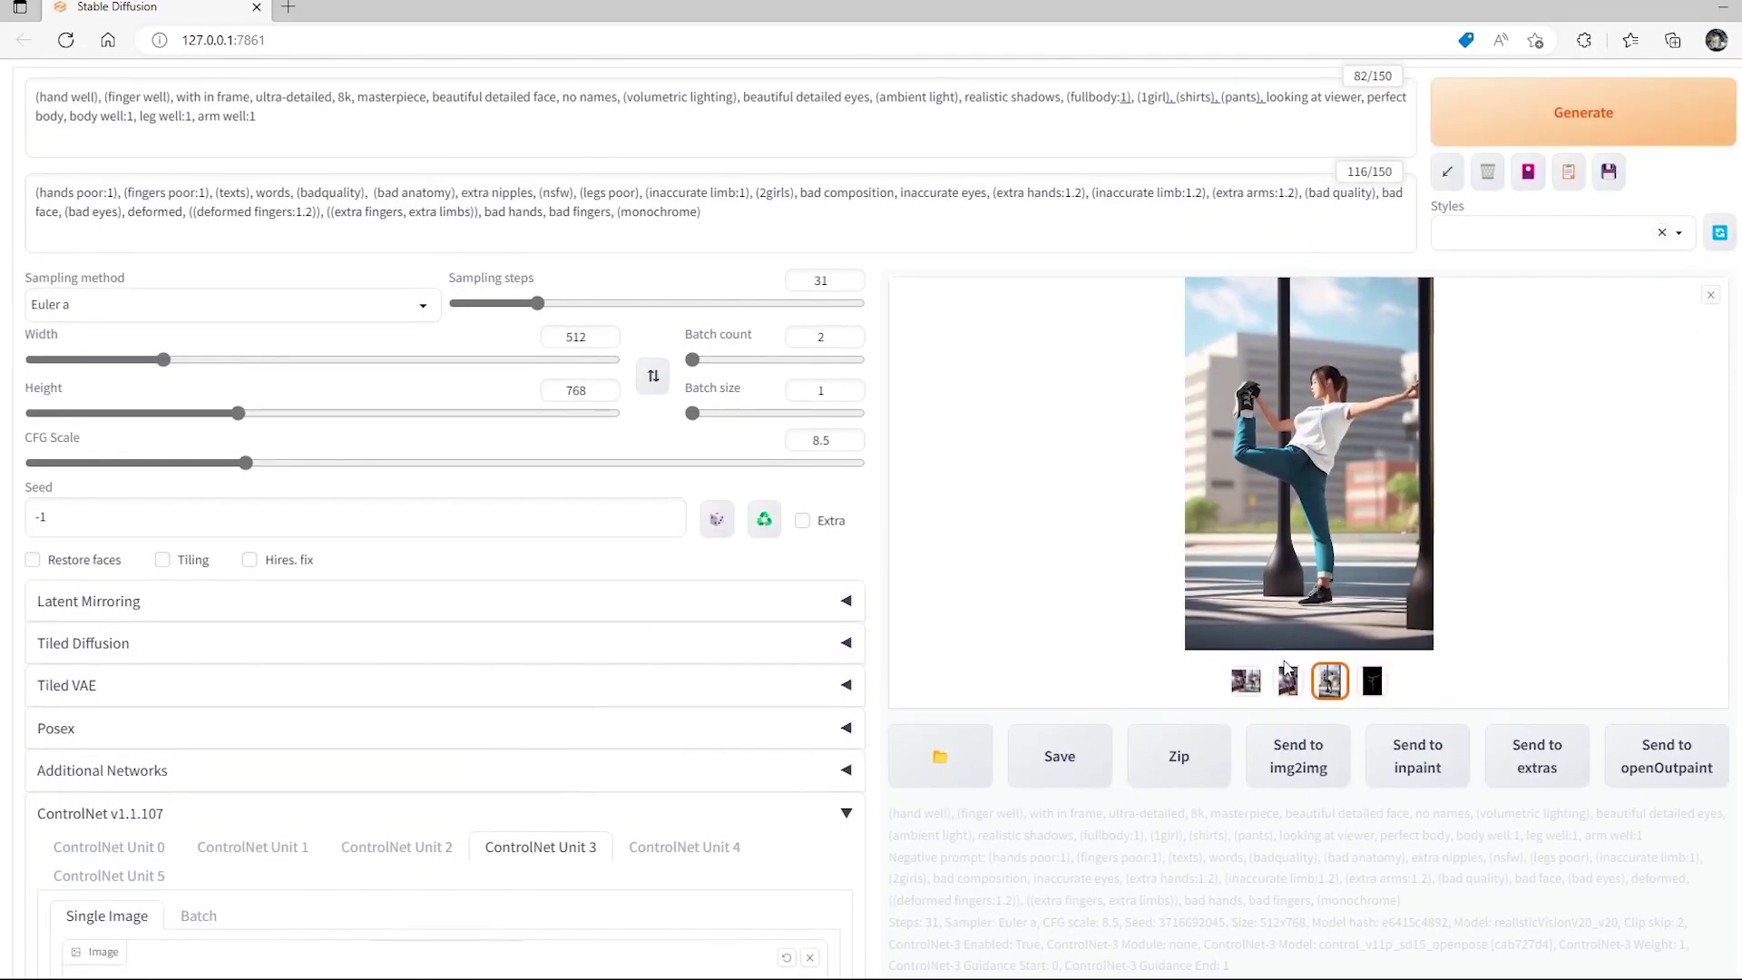
{"action": "key", "text": "Left"}
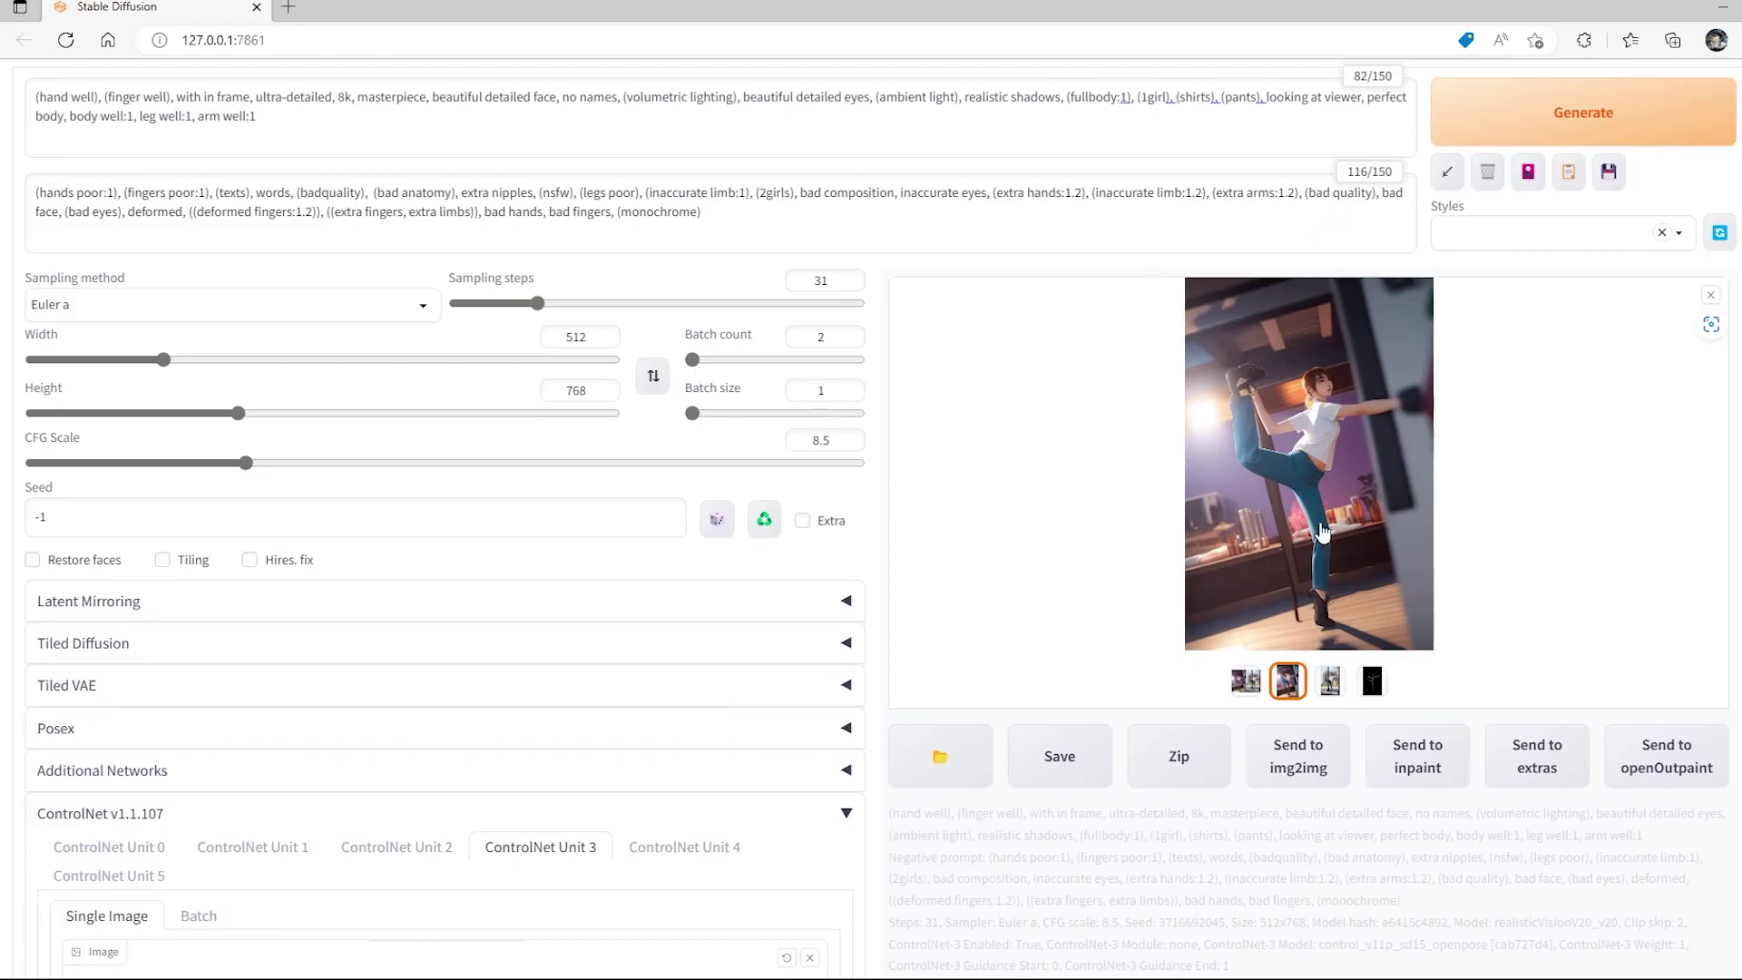
Disable ControlNet Unit 3 and open ControlNet Unit 4, which holds the skeletons of three fighting figures.
{"action": "scroll", "coordinate": [658, 678], "scroll_direction": "down", "scroll_amount": 6}
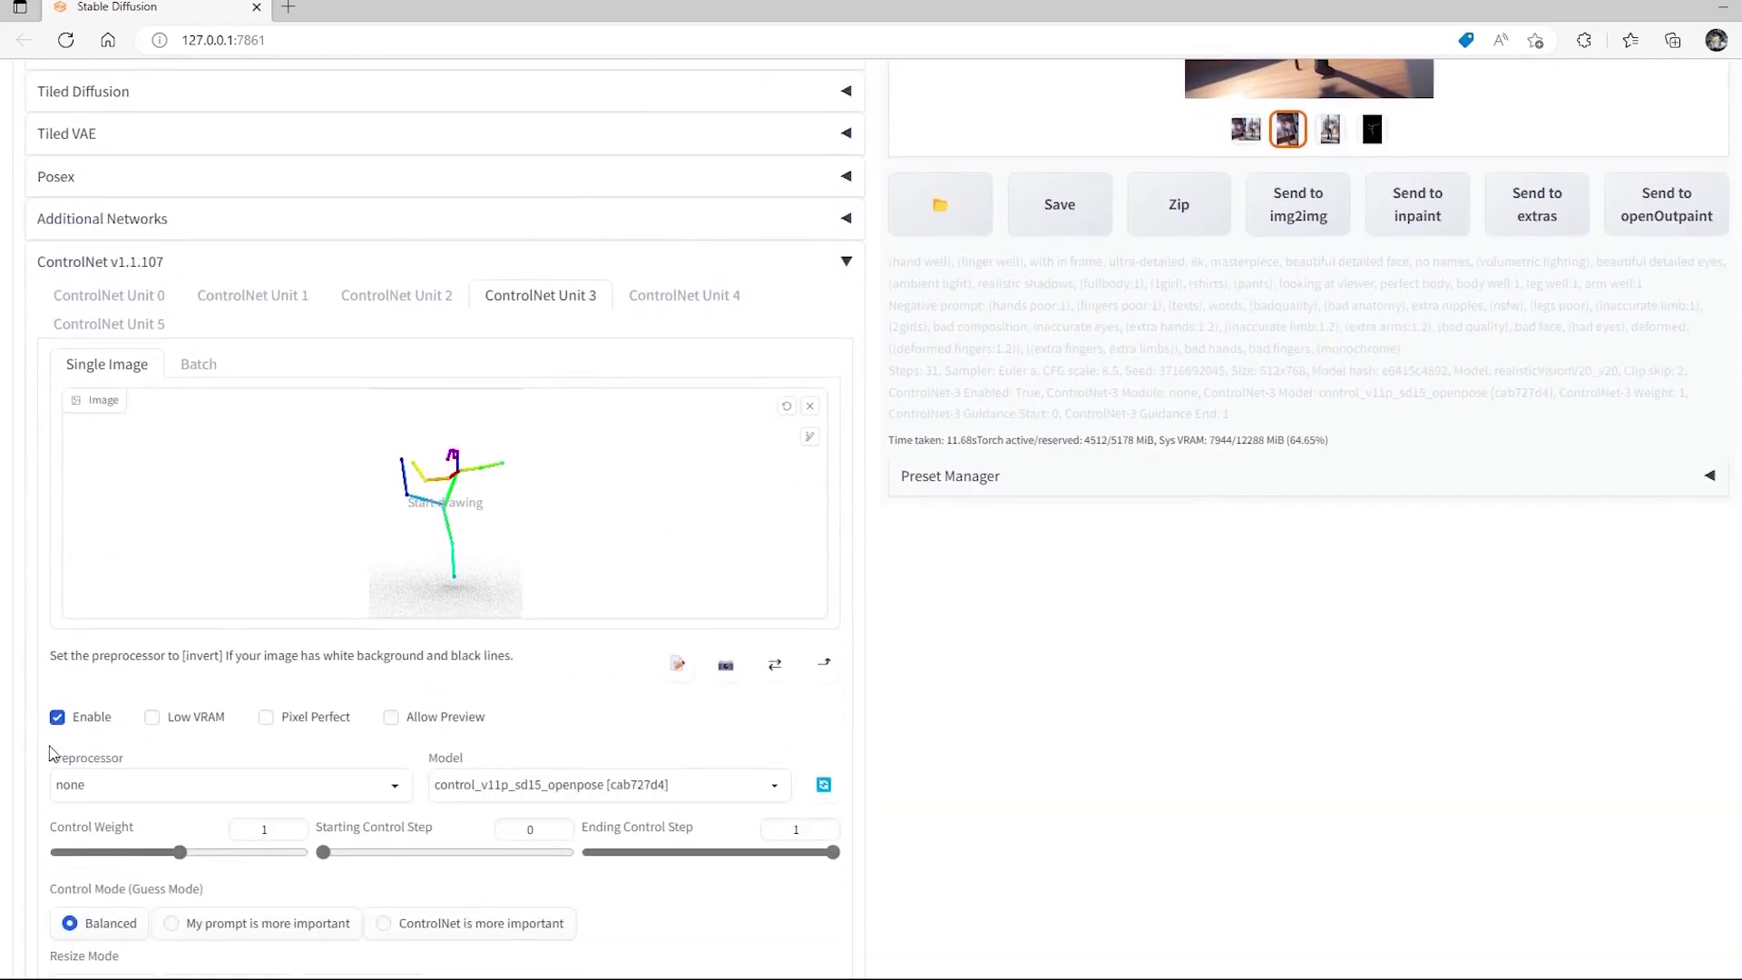
{"action": "left_click", "coordinate": [57, 717]}
{"action": "left_click", "coordinate": [682, 312]}
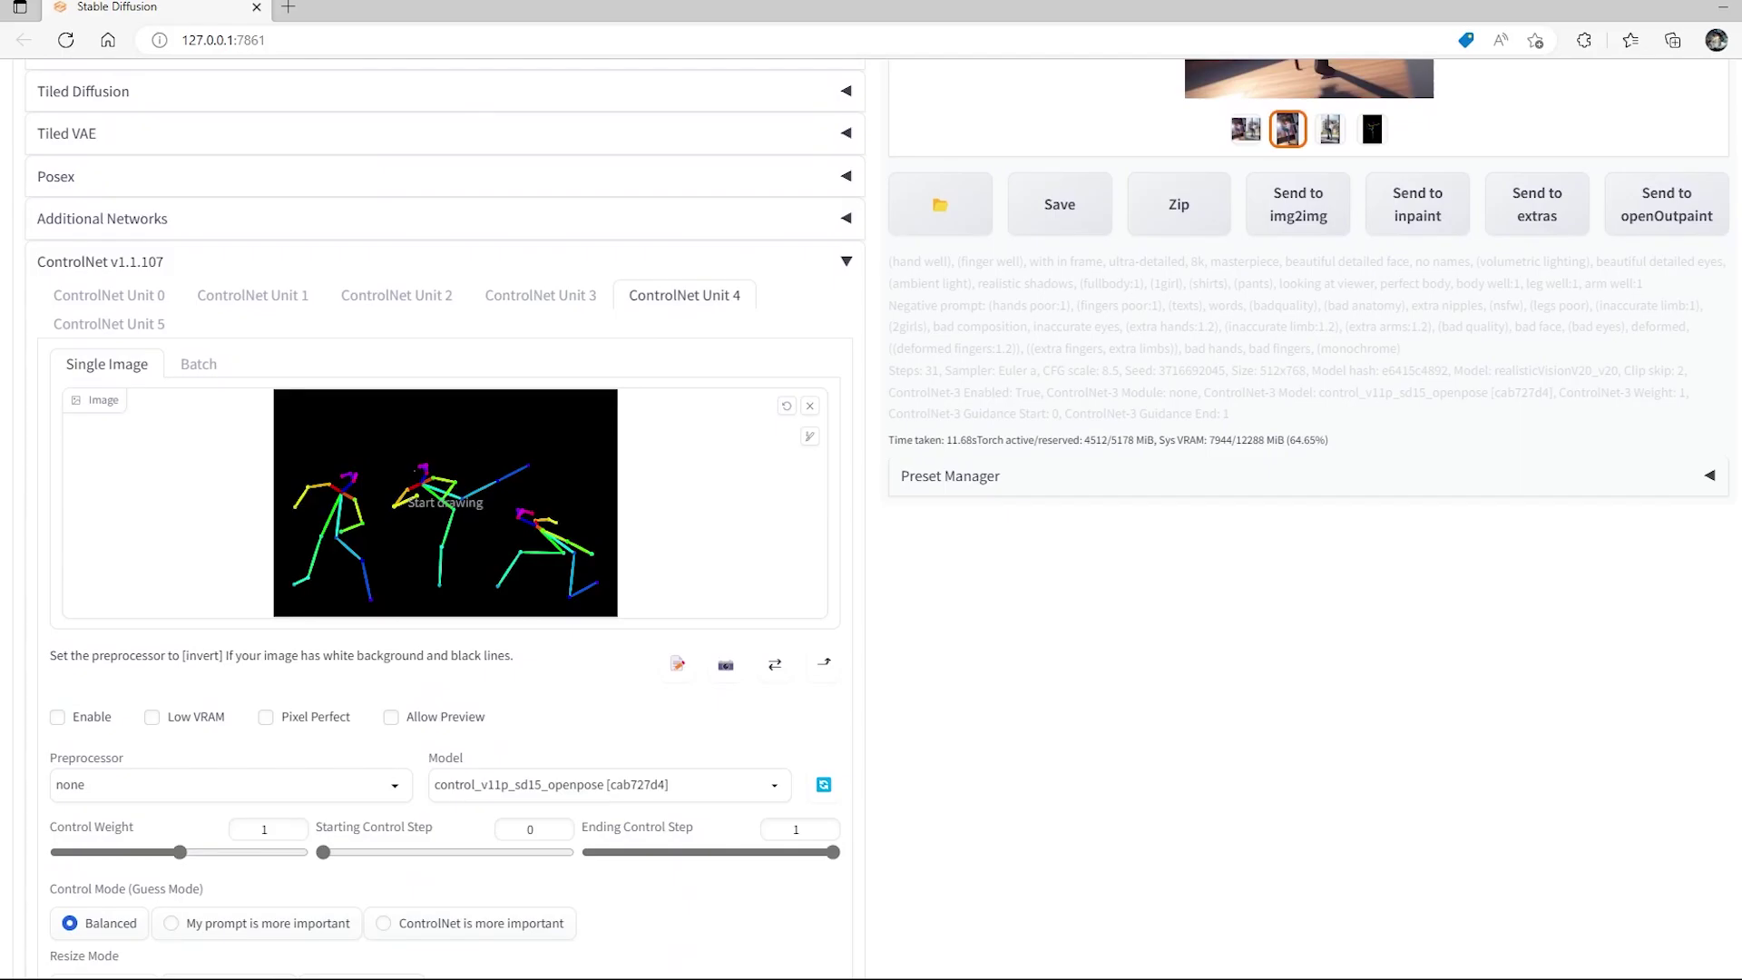
Swap the image dimensions to 768 wide by 512 high and enable ControlNet Unit 4.
{"action": "scroll", "coordinate": [452, 558], "scroll_direction": "up", "scroll_amount": 6}
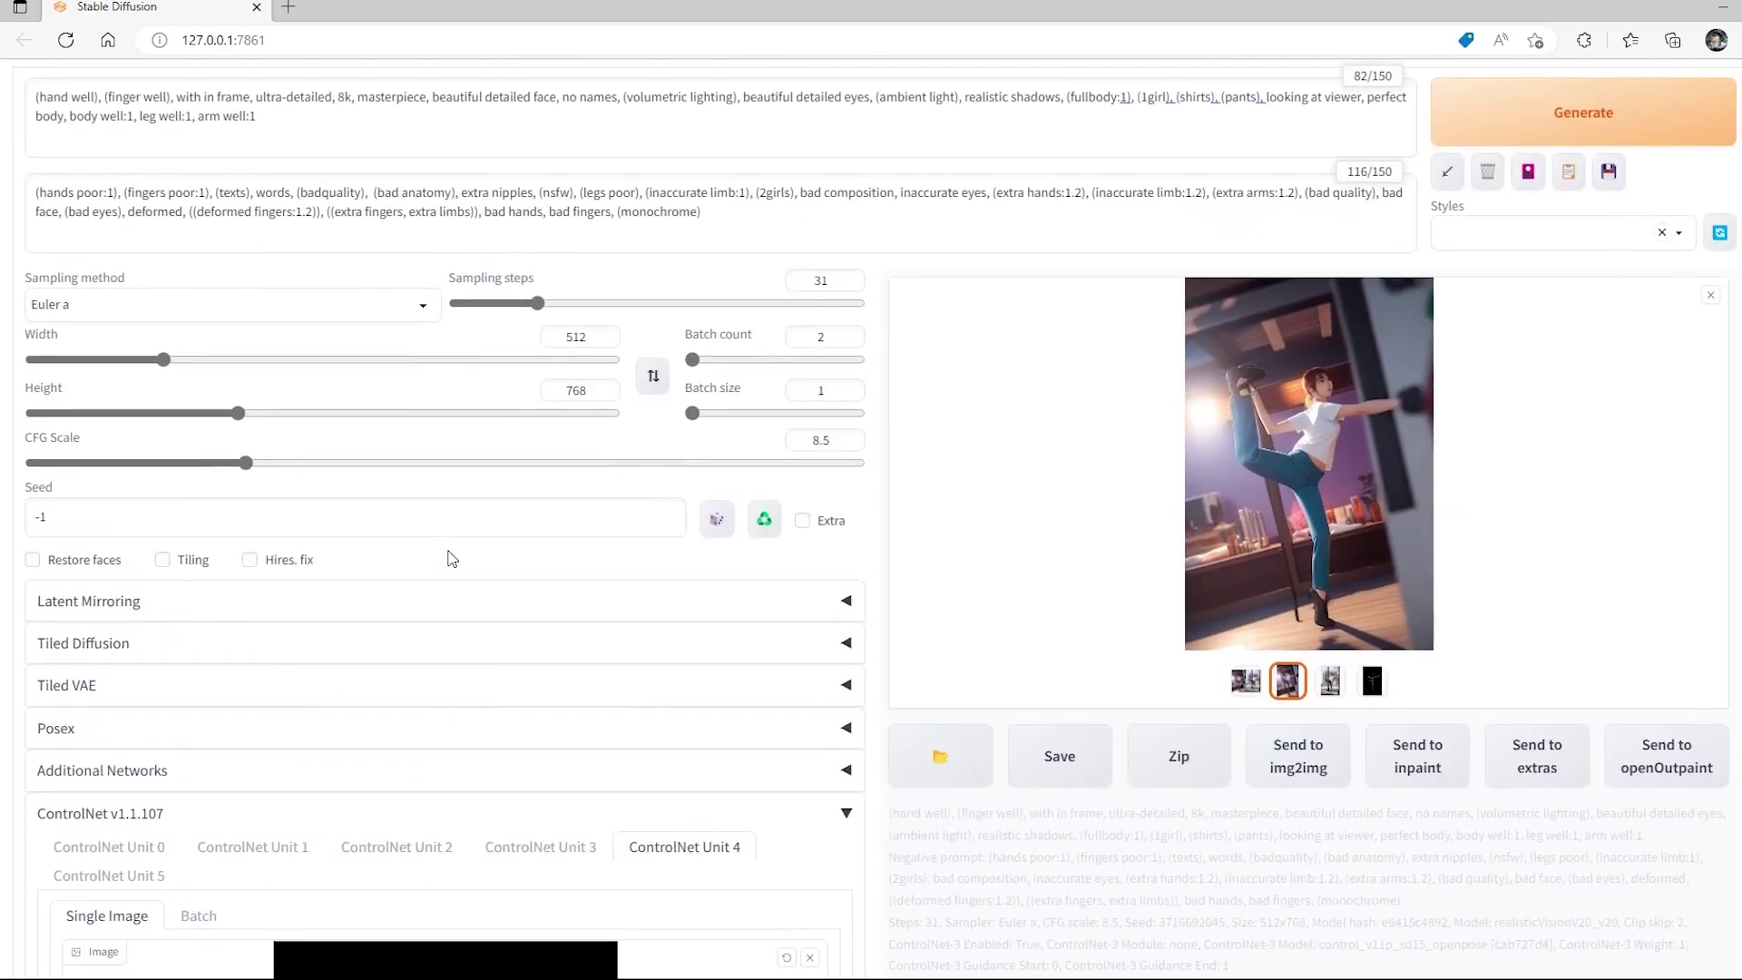
{"action": "left_click", "coordinate": [650, 379]}
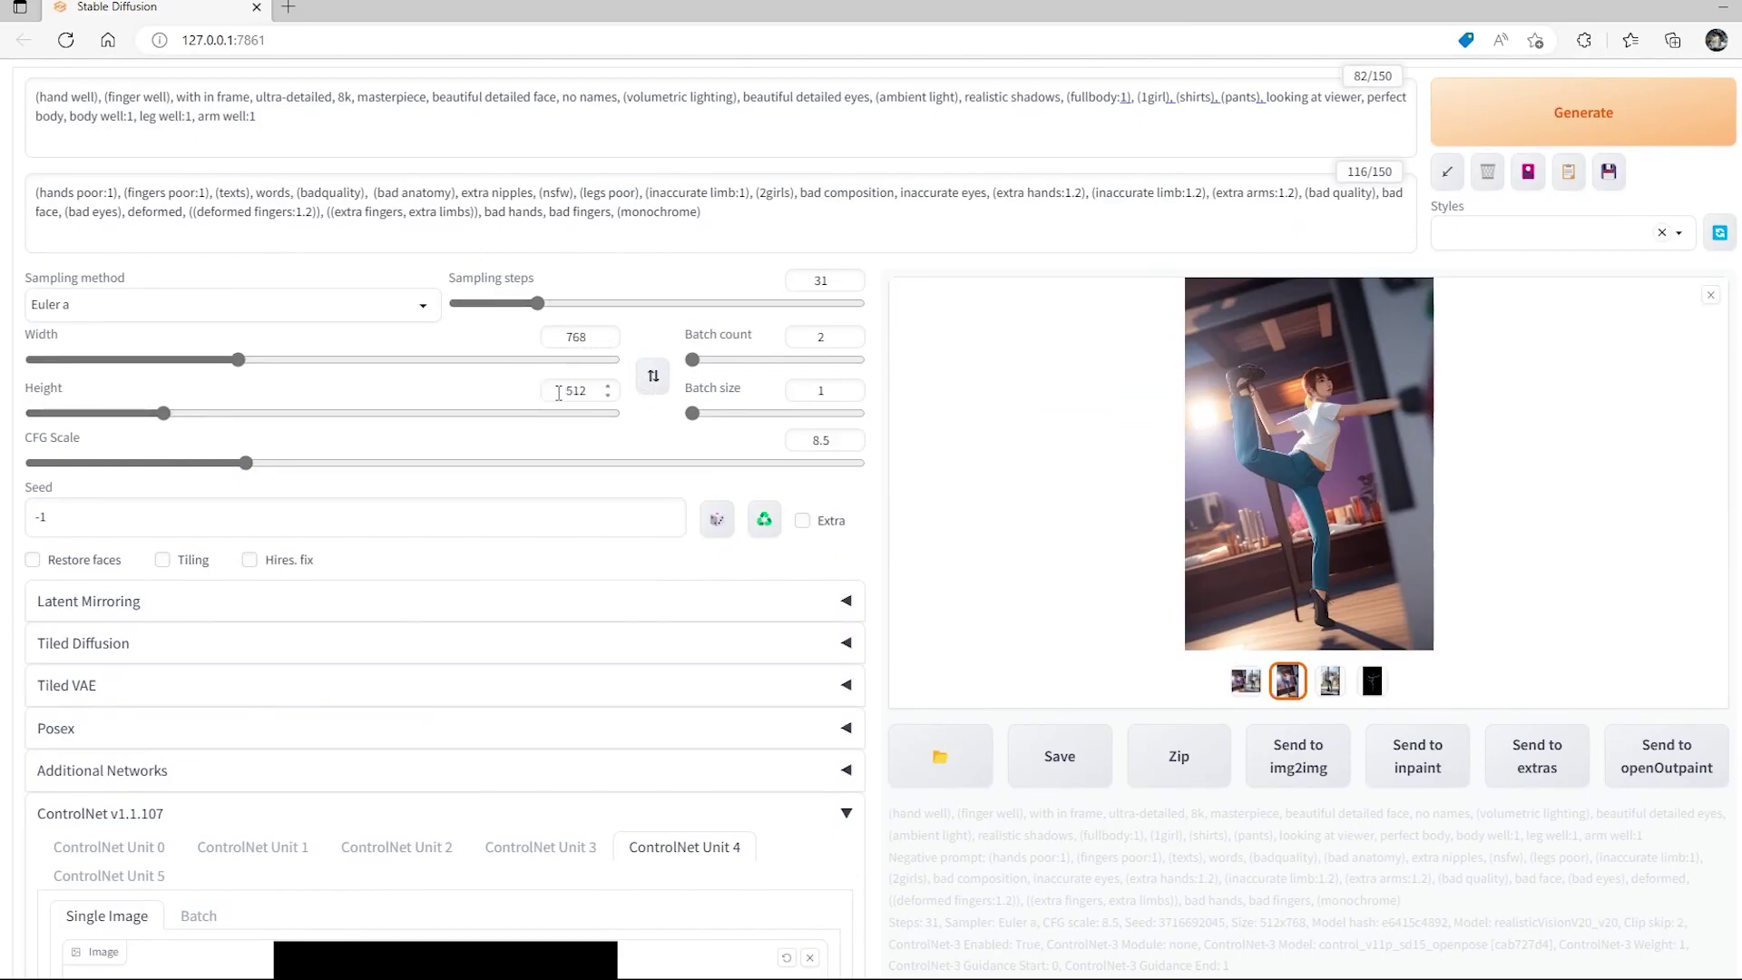
{"action": "scroll", "coordinate": [559, 392], "scroll_direction": "down", "scroll_amount": 5}
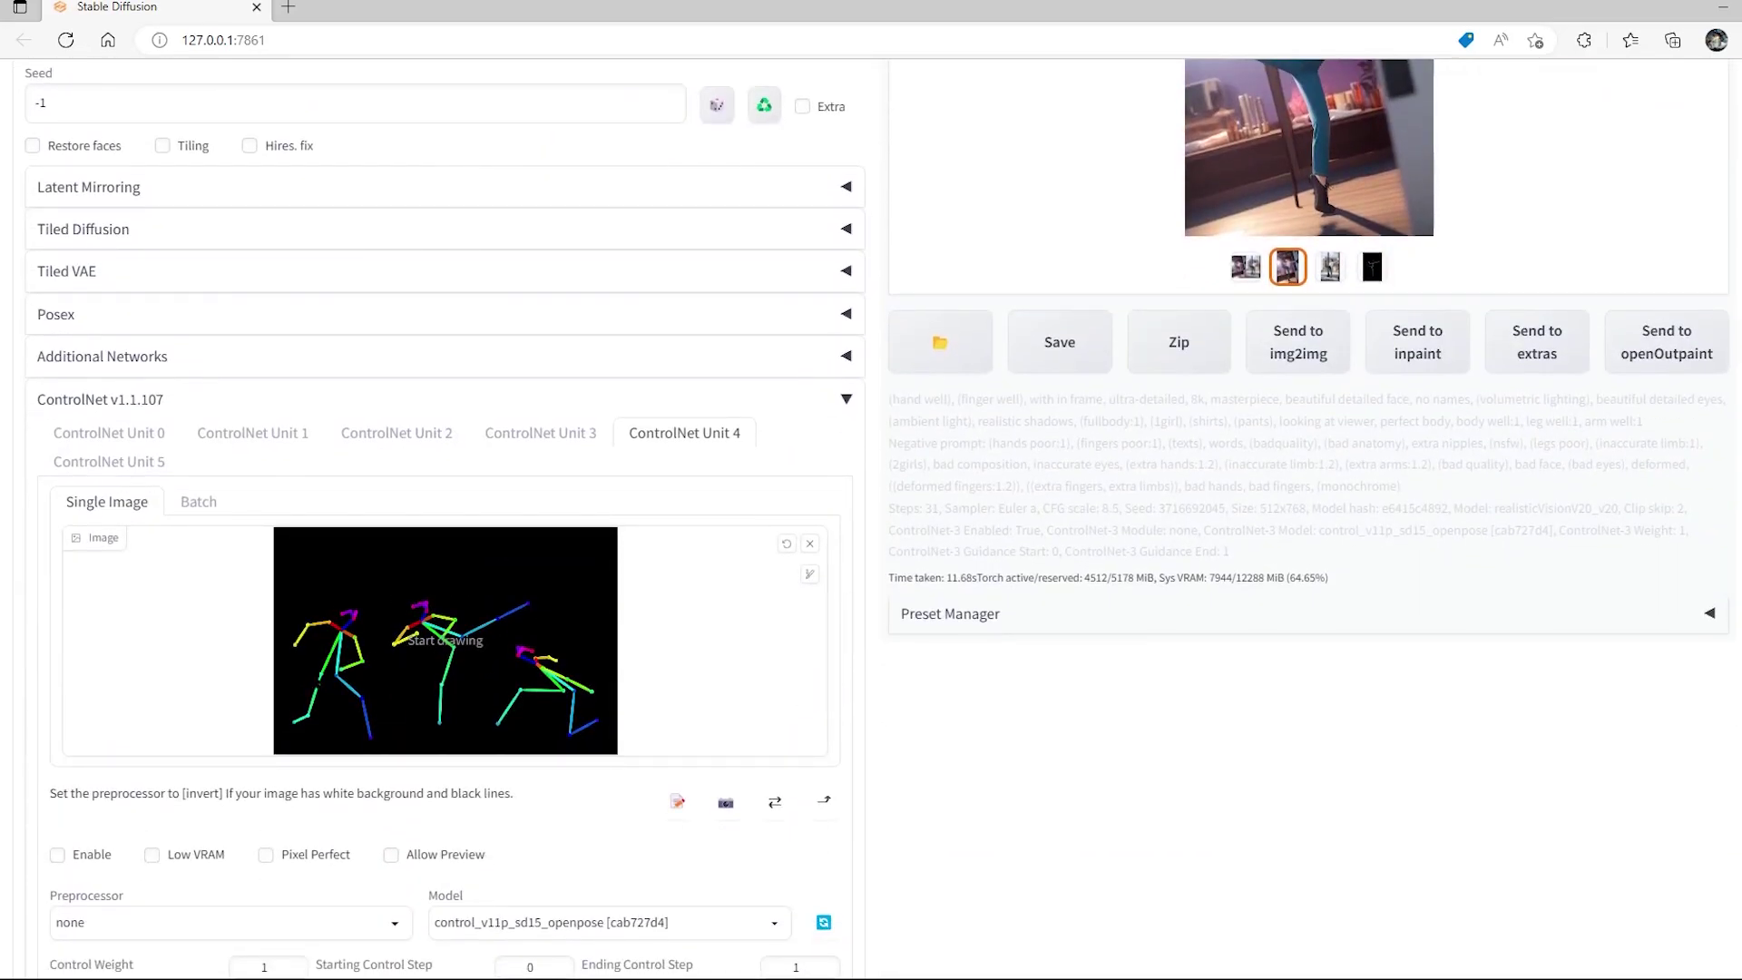
{"action": "left_click", "coordinate": [100, 857]}
{"action": "scroll", "coordinate": [445, 517], "scroll_direction": "down", "scroll_amount": 3}
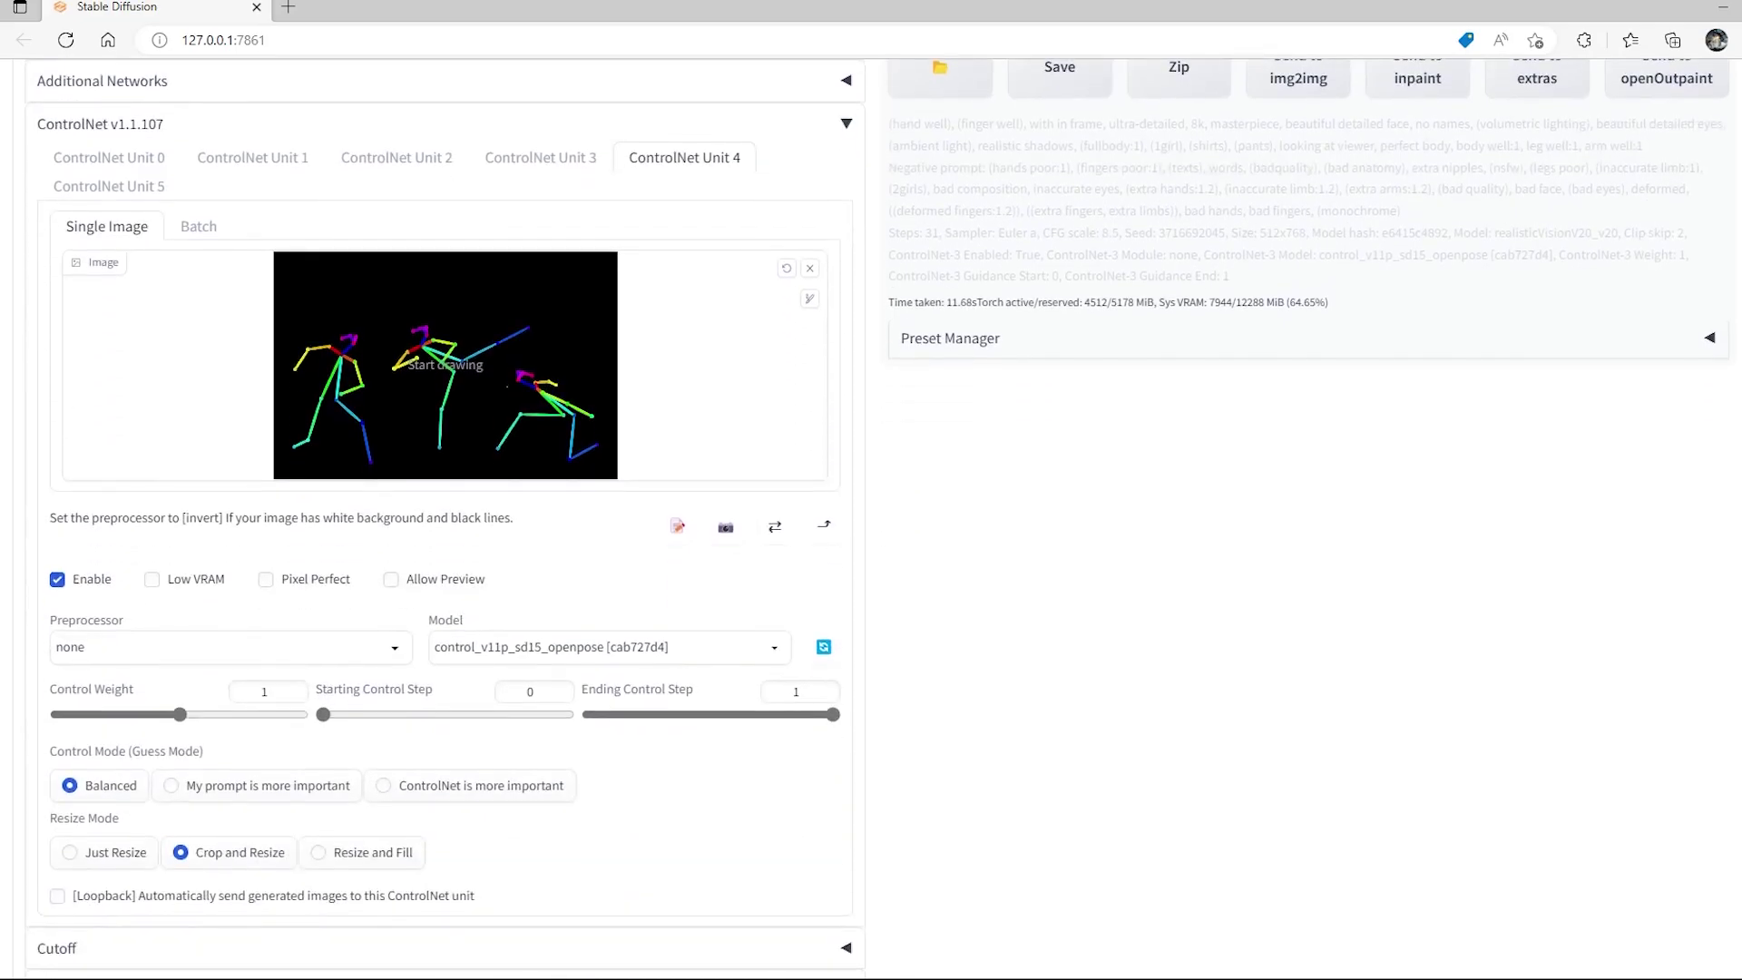
Close the enlarged preview and generate a batch of two images from the three-figure skeleton in ControlNet Unit 4.
{"action": "scroll", "coordinate": [445, 517], "scroll_direction": "up", "scroll_amount": 5}
{"action": "scroll", "coordinate": [1673, 404], "scroll_direction": "up", "scroll_amount": 3}
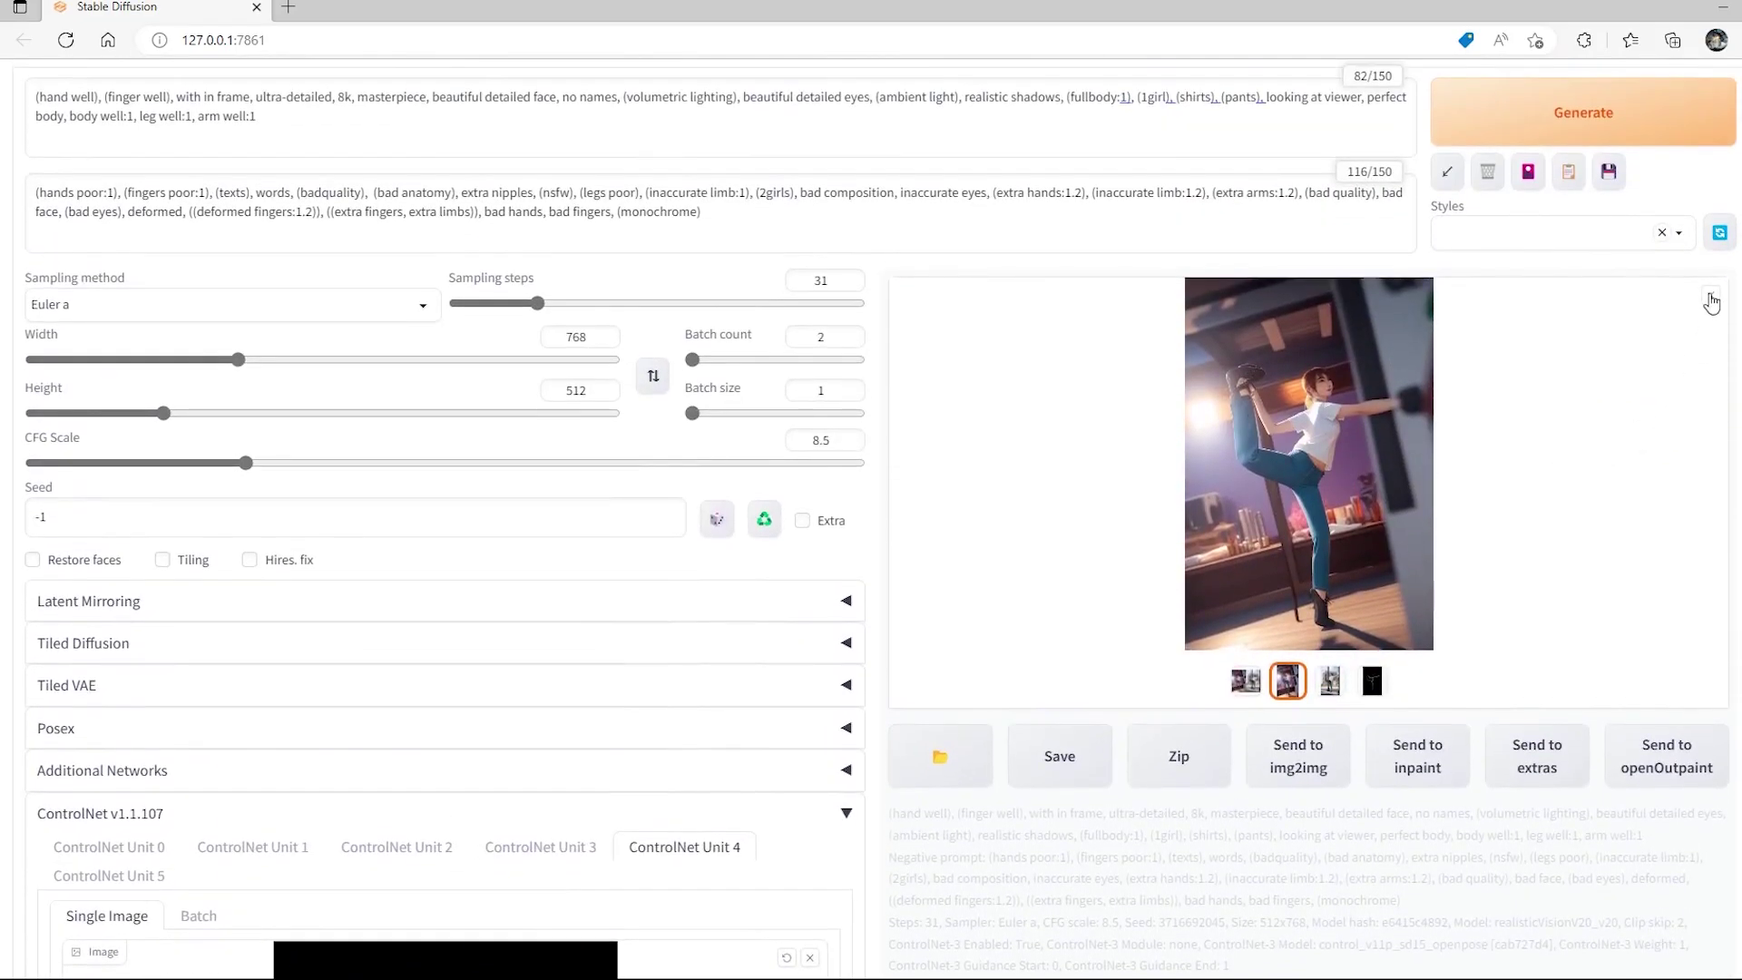
{"action": "left_click", "coordinate": [1710, 301]}
{"action": "scroll", "coordinate": [1593, 336], "scroll_direction": "up", "scroll_amount": 2}
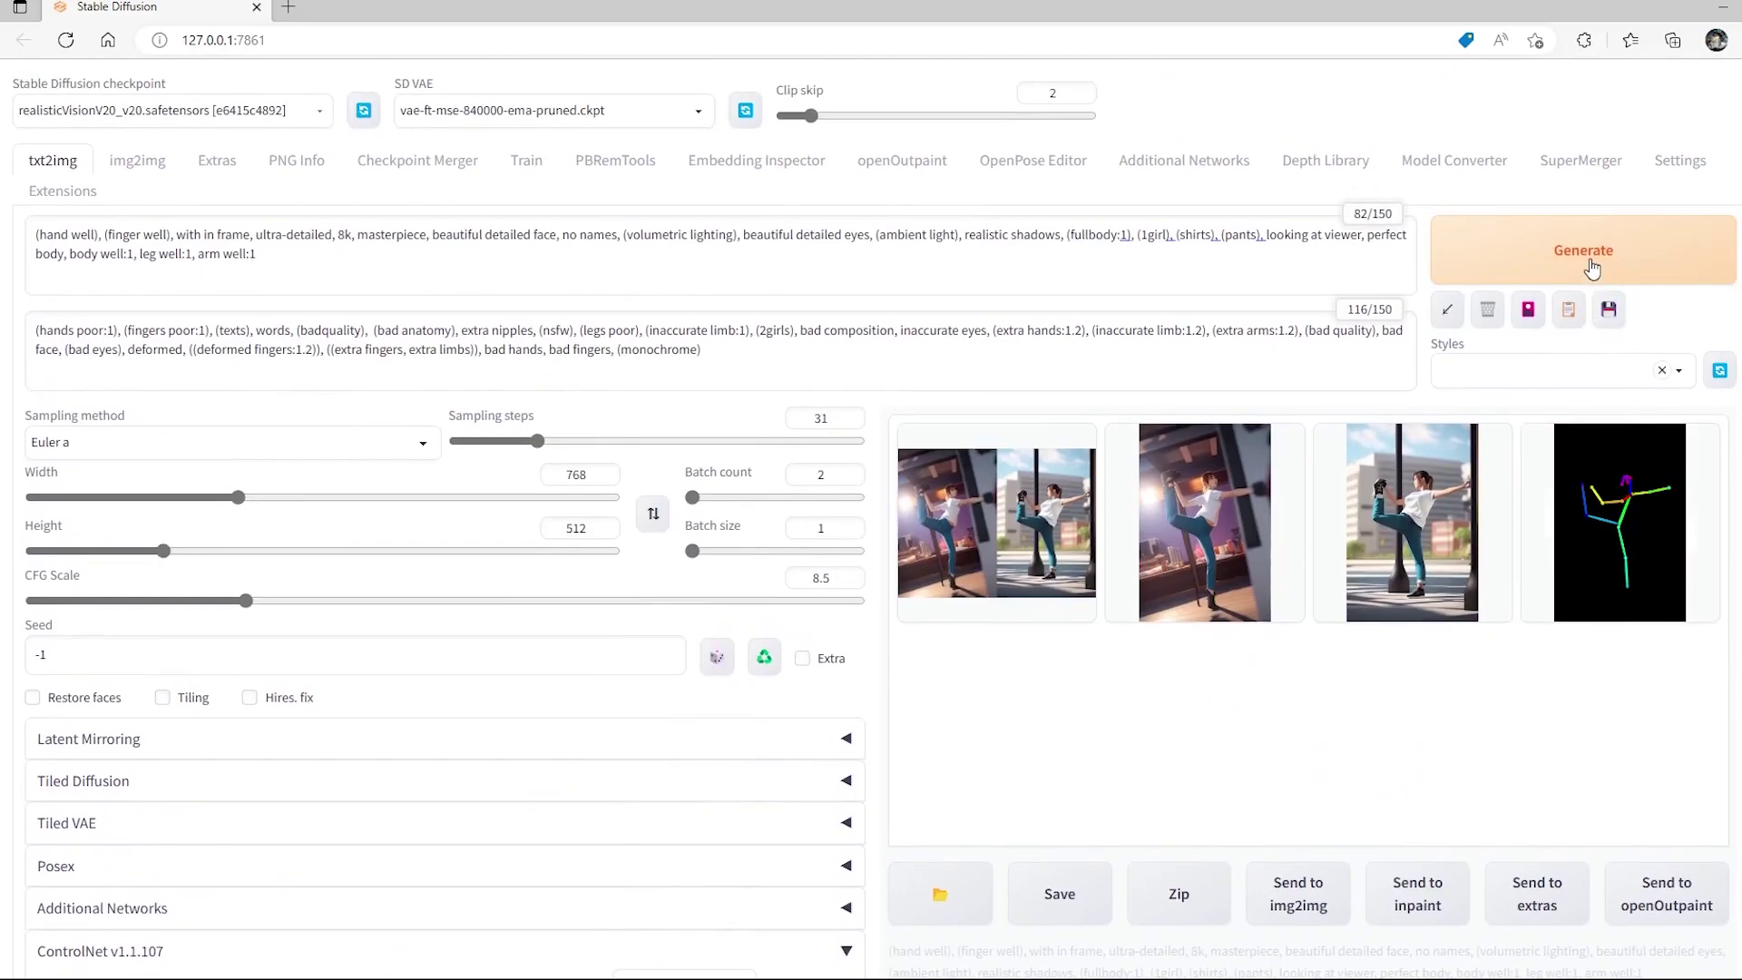
{"action": "left_click", "coordinate": [1592, 266]}
{"action": "scroll", "coordinate": [758, 572], "scroll_direction": "down", "scroll_amount": 4}
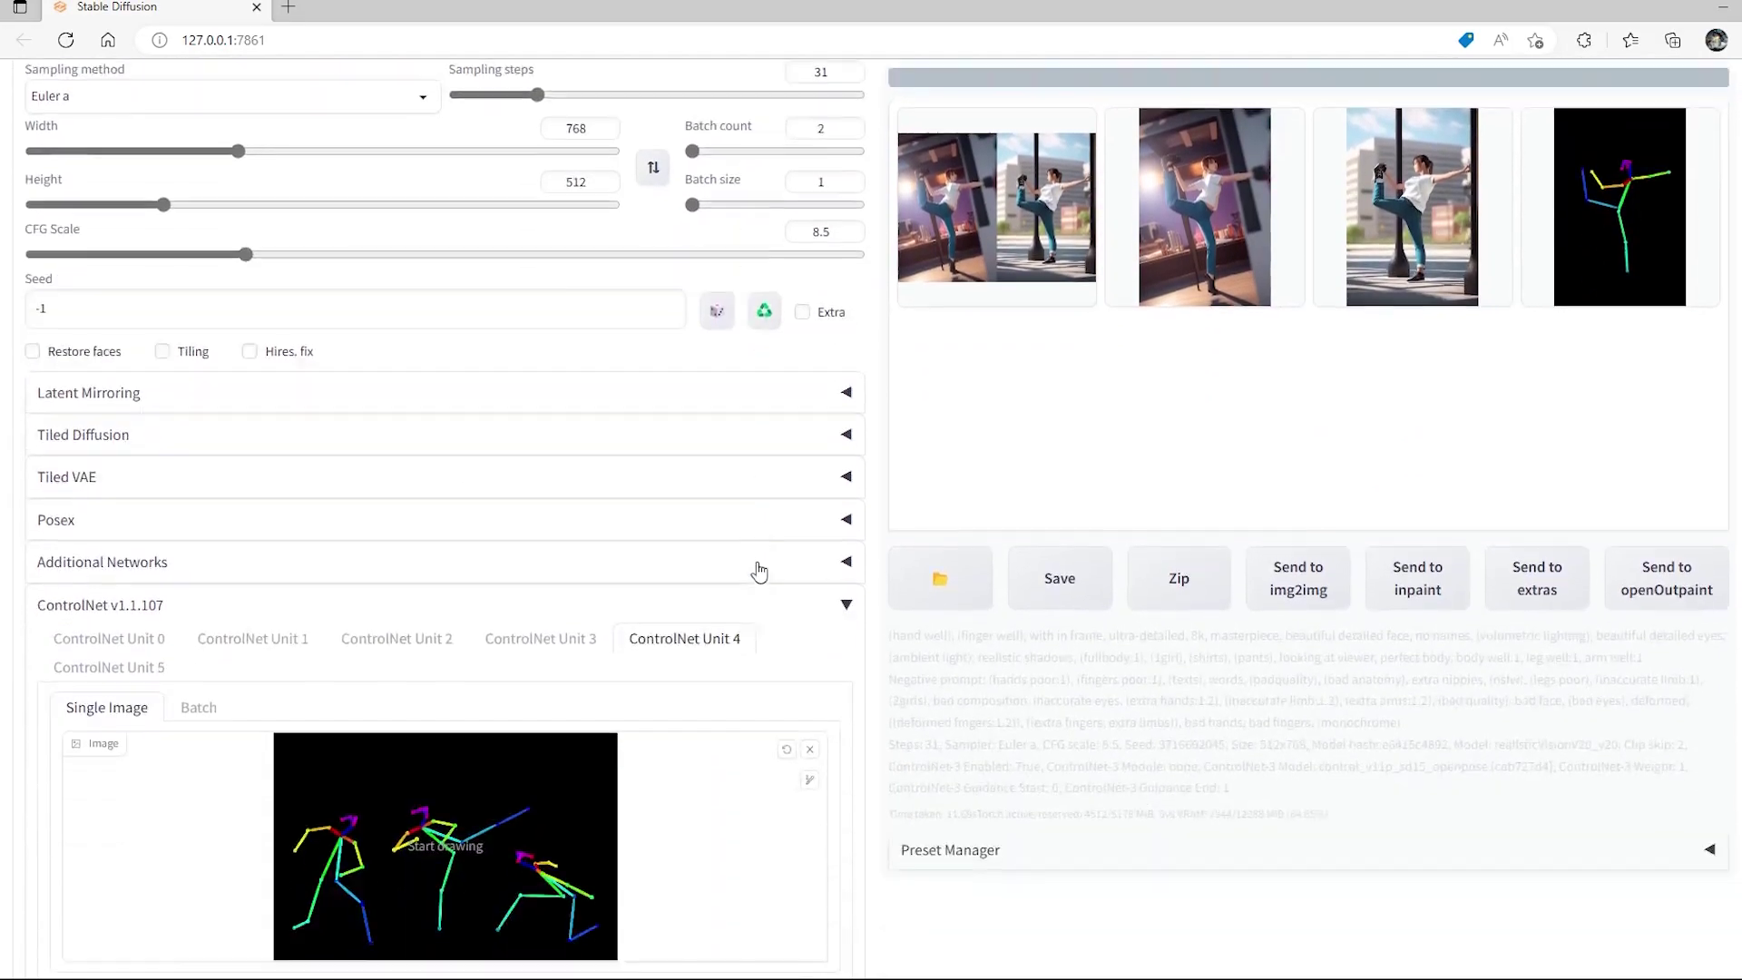
{"action": "scroll", "coordinate": [735, 577], "scroll_direction": "up", "scroll_amount": 3}
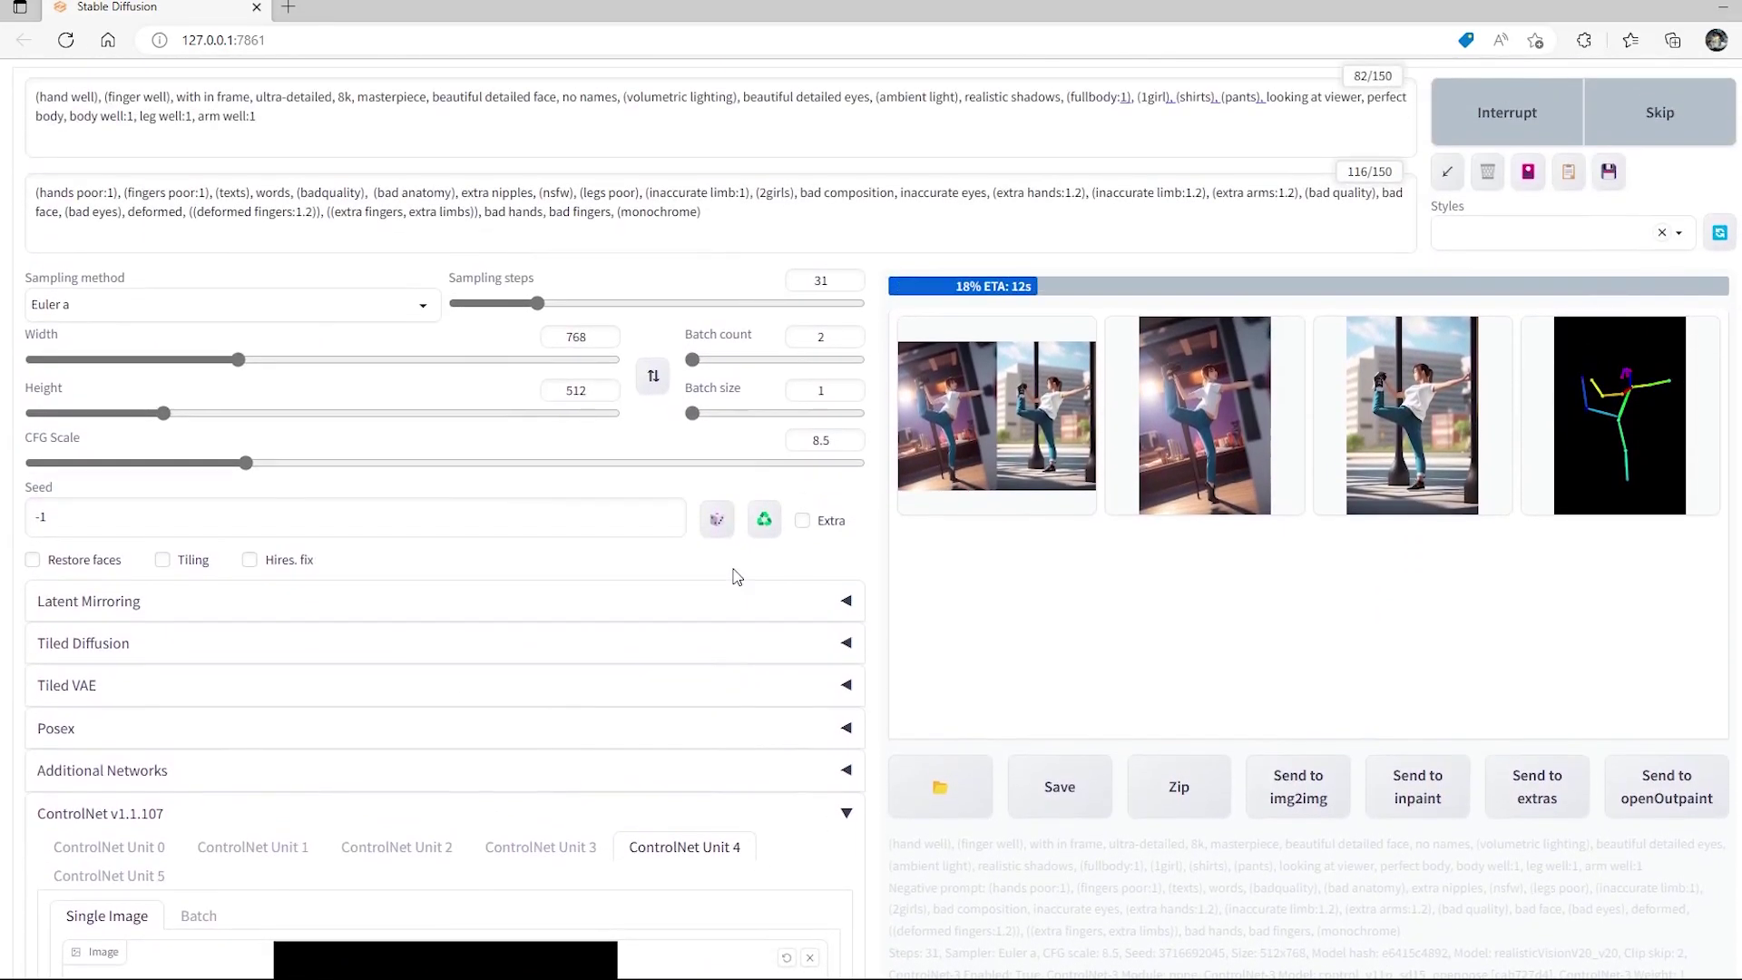
Examine Unit 4's three-figure skeleton, then view its output map and both generated fight images enlarged.
{"action": "scroll", "coordinate": [737, 577], "scroll_direction": "down", "scroll_amount": 3}
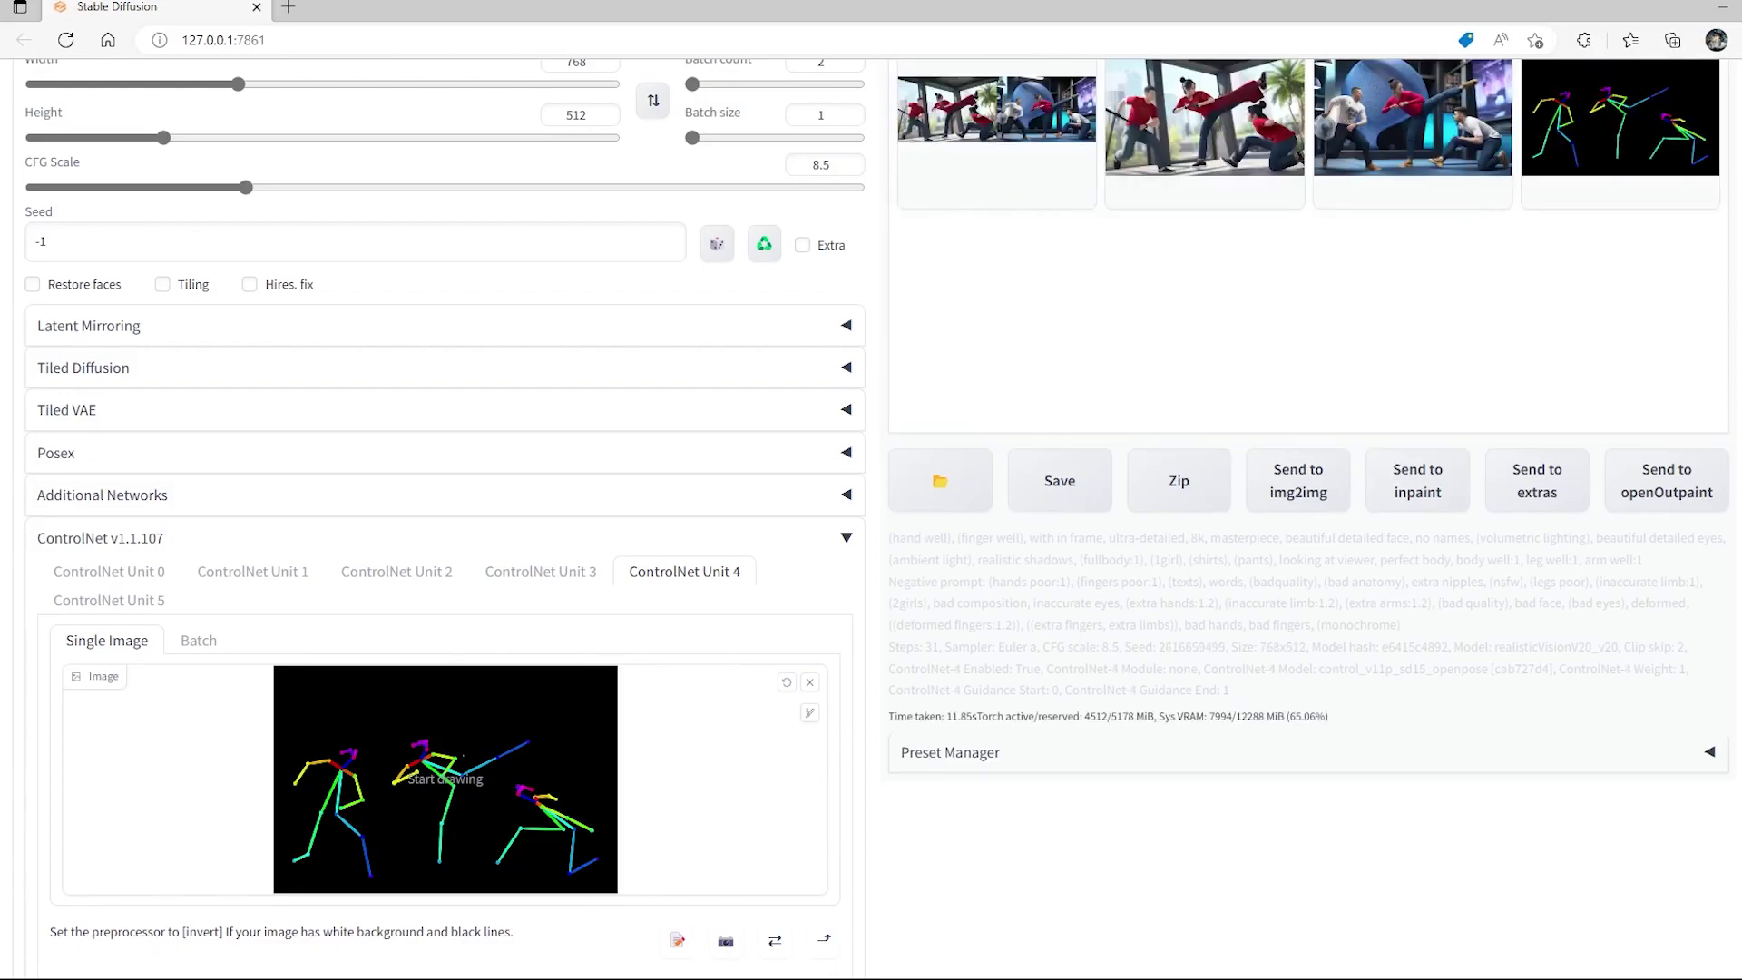
{"action": "scroll", "coordinate": [871, 517], "scroll_direction": "down", "scroll_amount": 2}
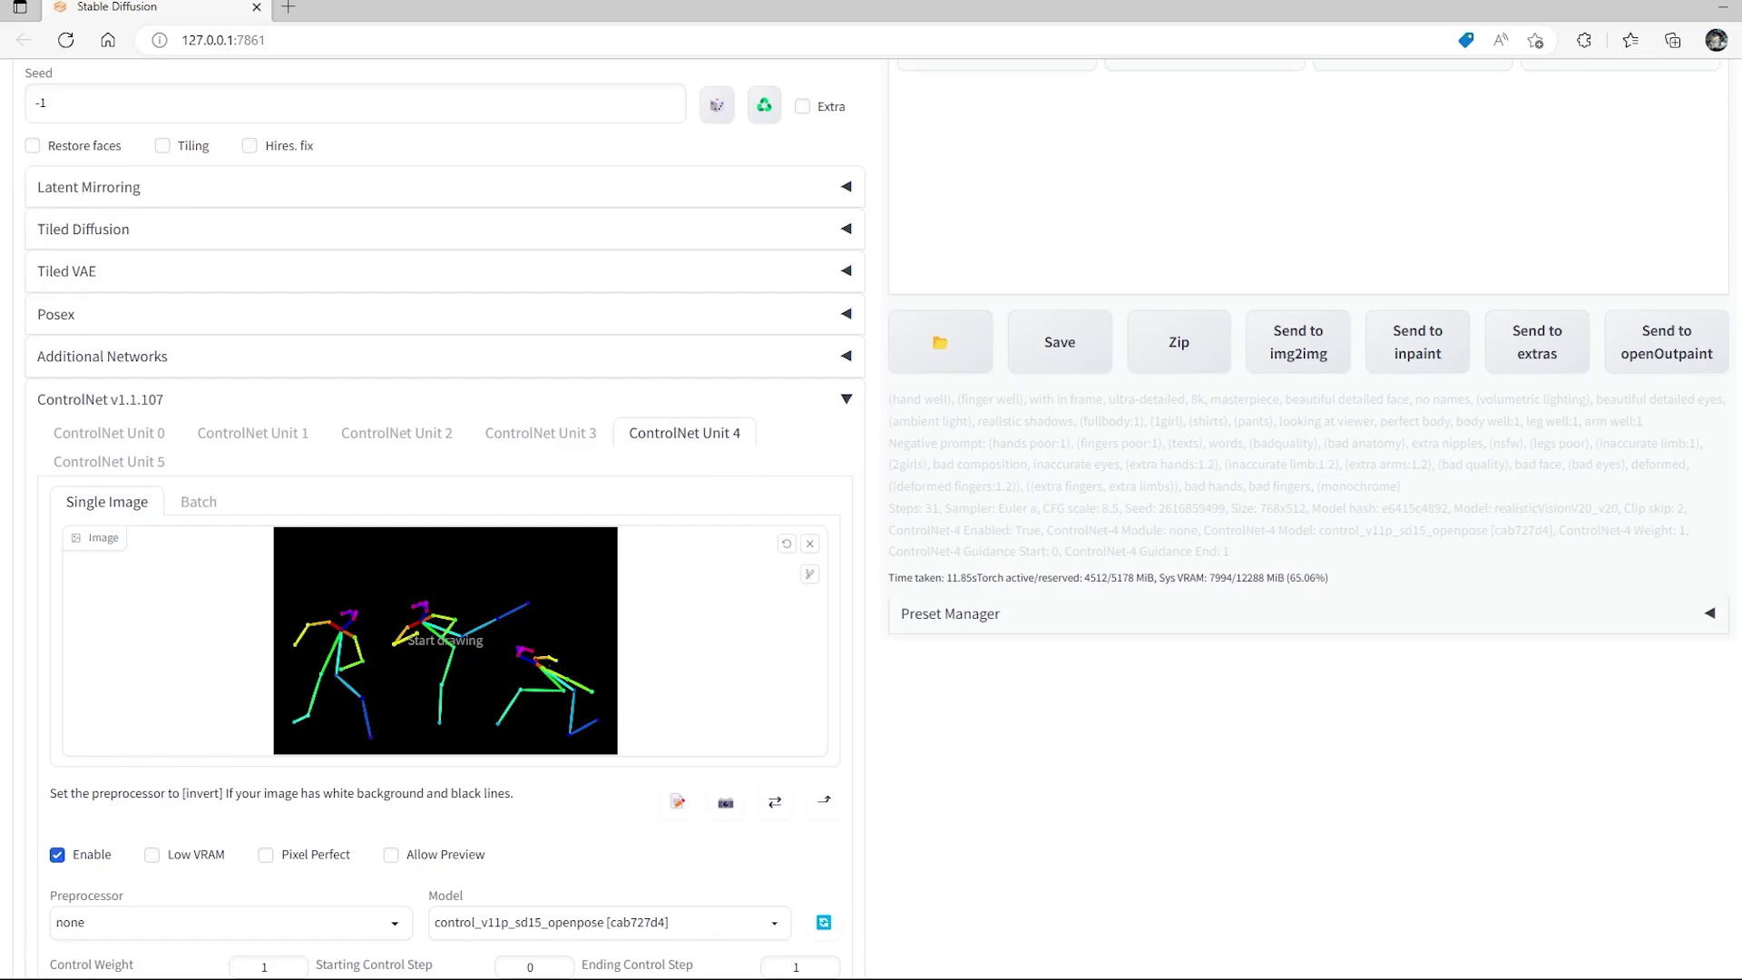
{"action": "scroll", "coordinate": [1542, 418], "scroll_direction": "up", "scroll_amount": 6}
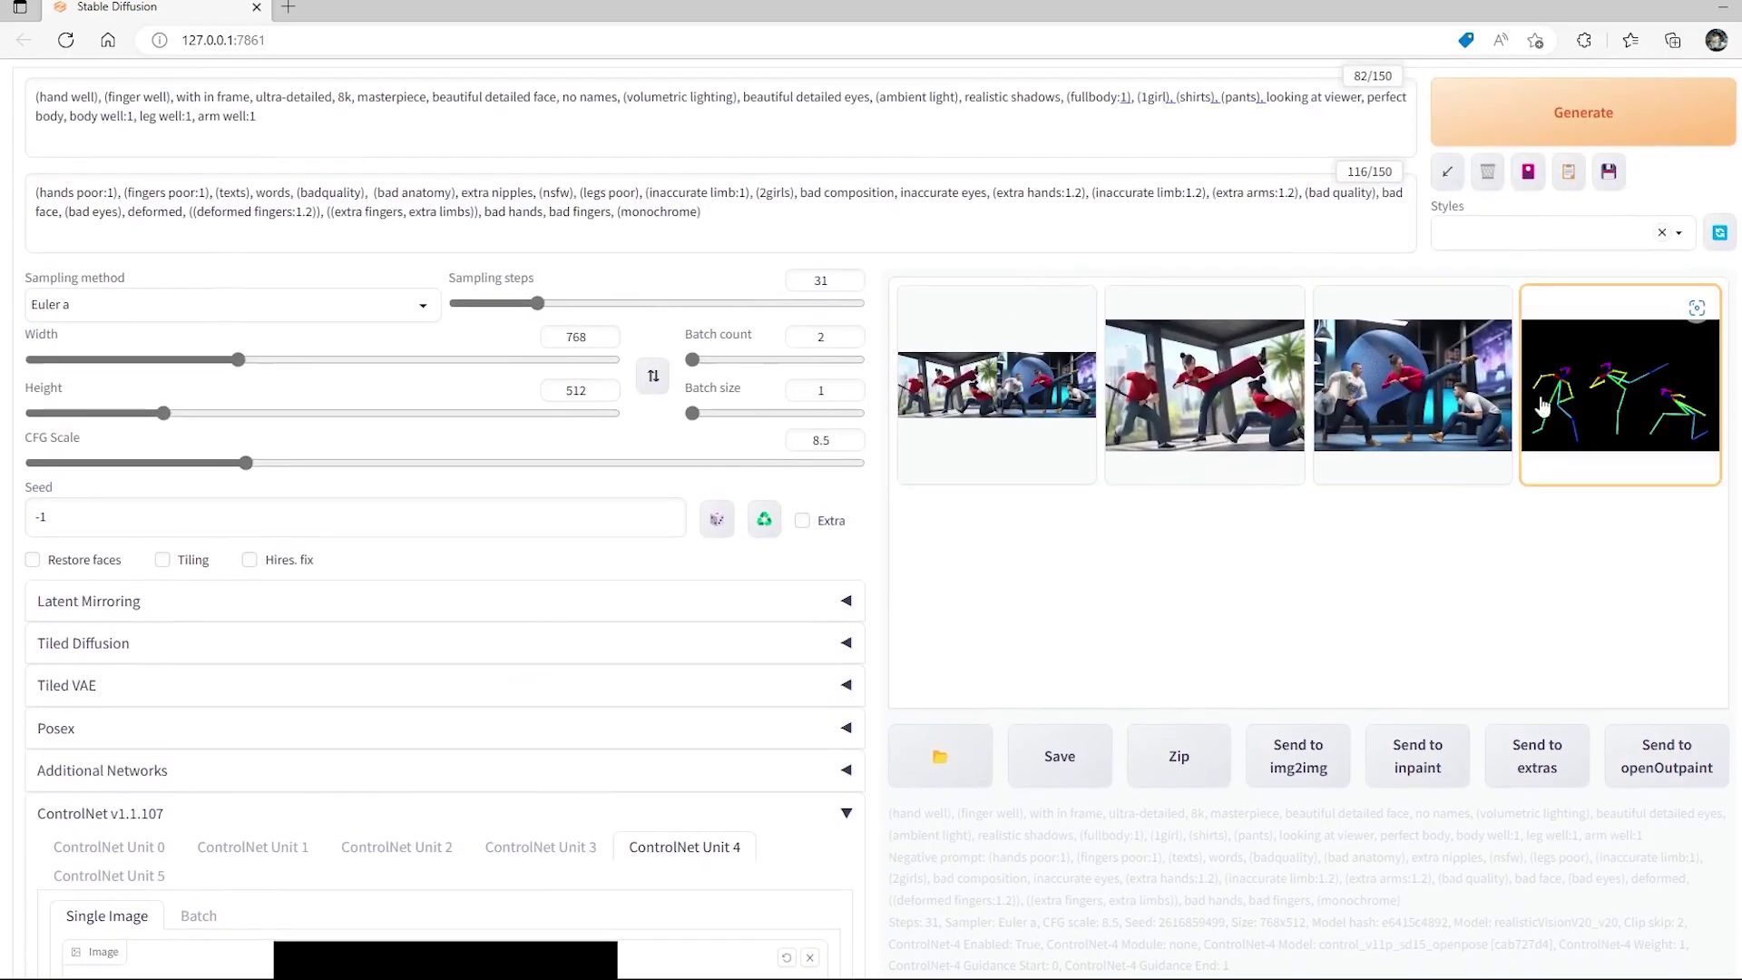
{"action": "left_click", "coordinate": [1545, 419]}
{"action": "left_click", "coordinate": [1502, 473]}
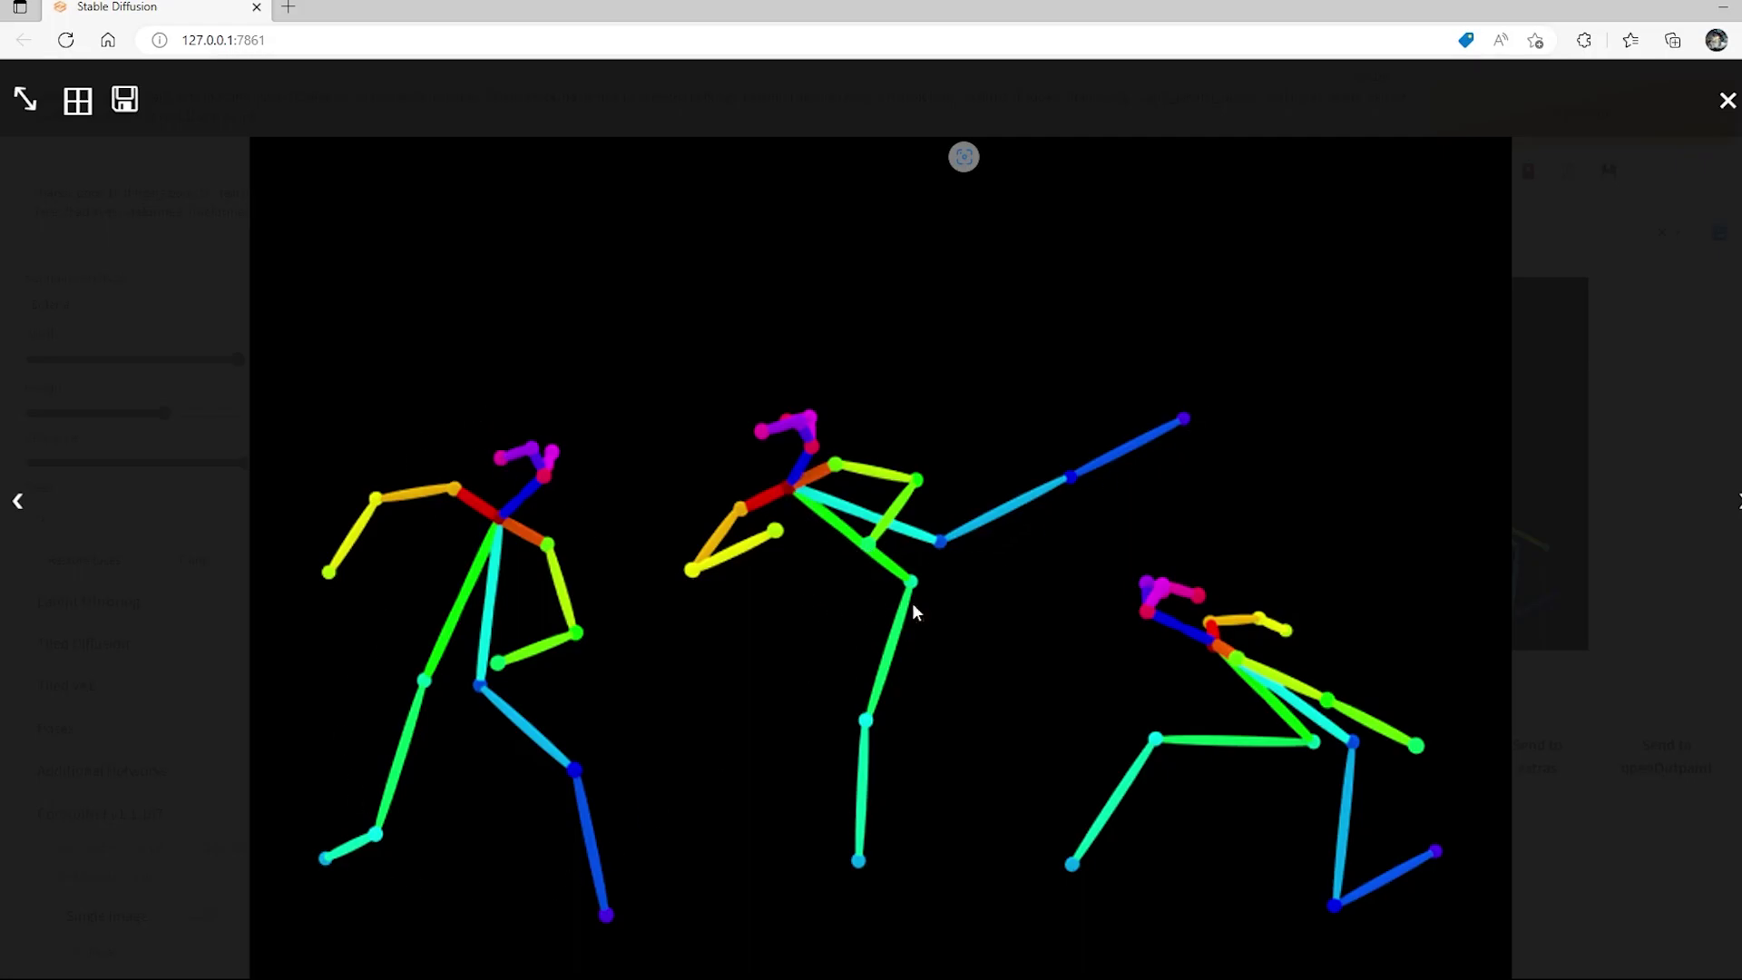
{"action": "left_click", "coordinate": [20, 502]}
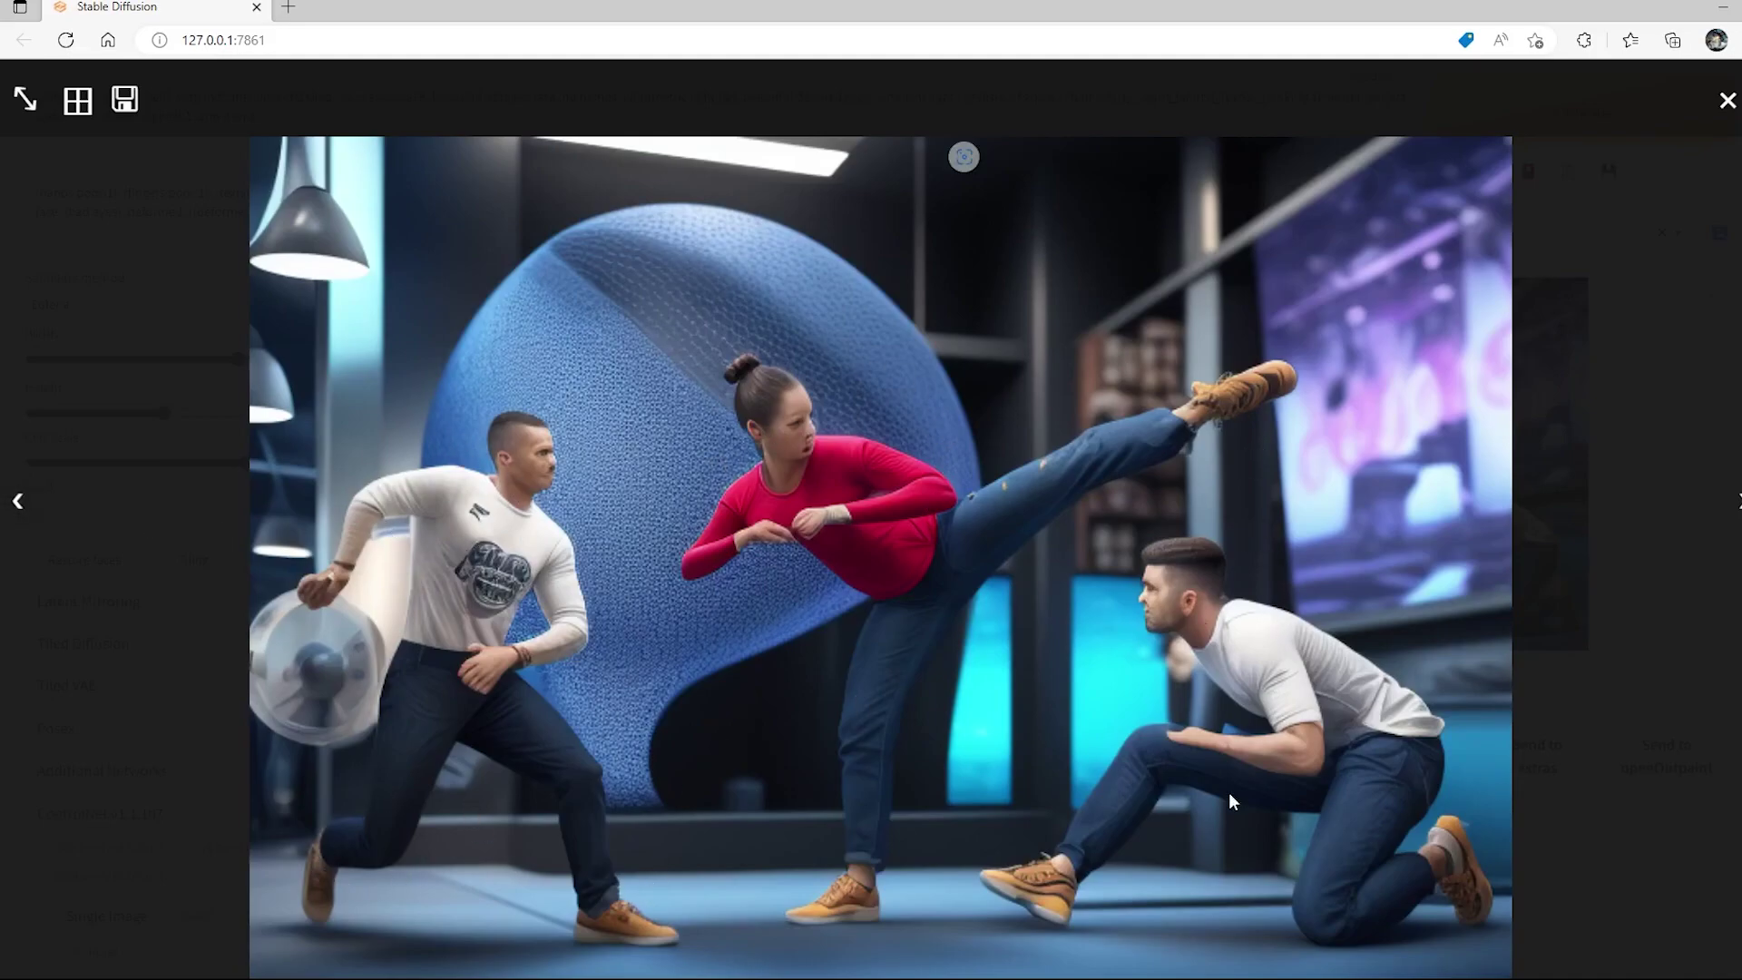
{"action": "left_click", "coordinate": [18, 501]}
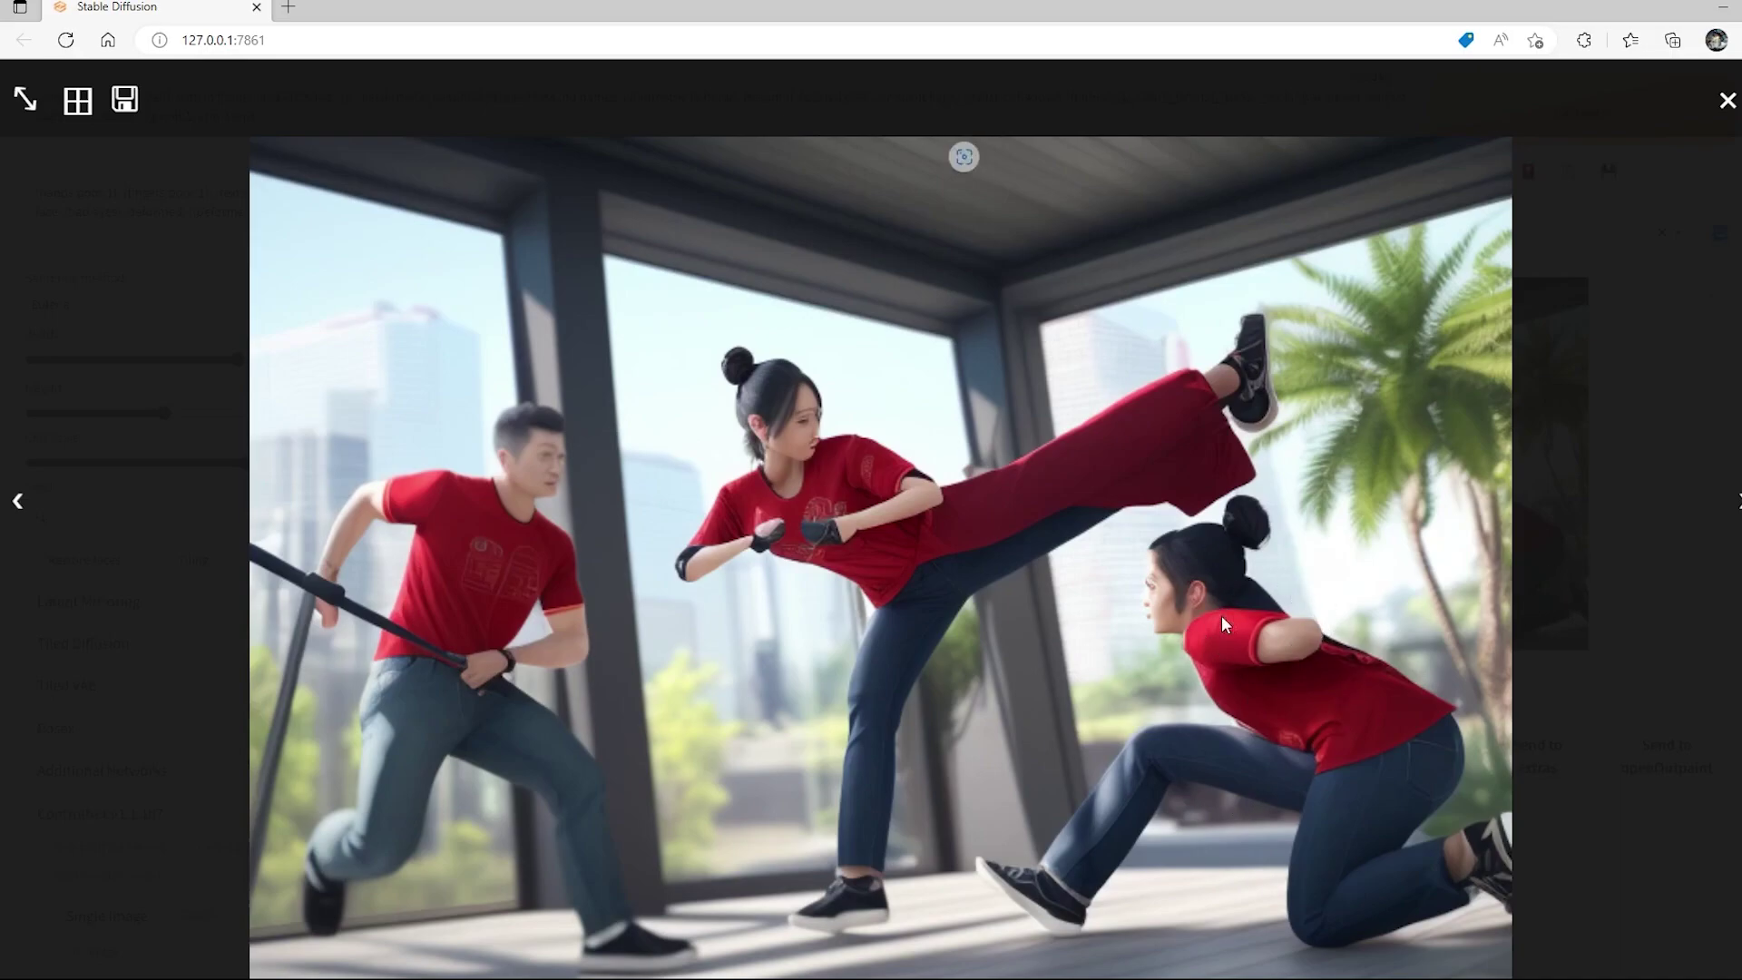
{"action": "left_click", "coordinate": [1733, 503]}
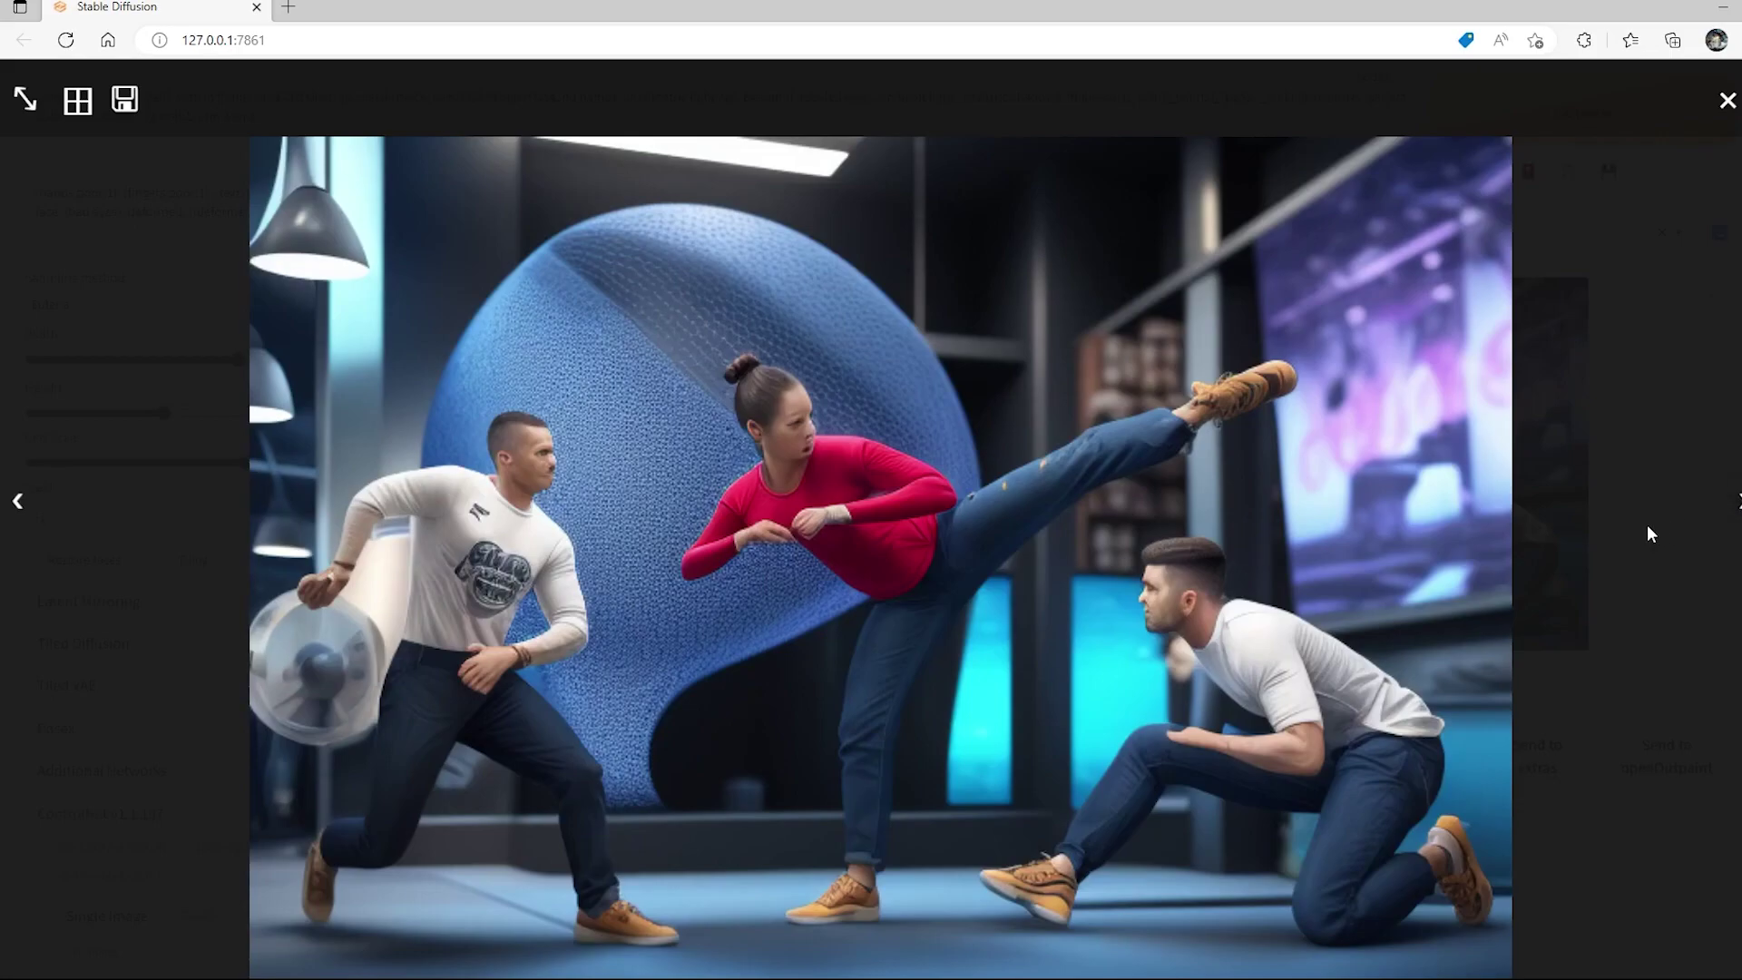
{"action": "left_click", "coordinate": [1644, 388]}
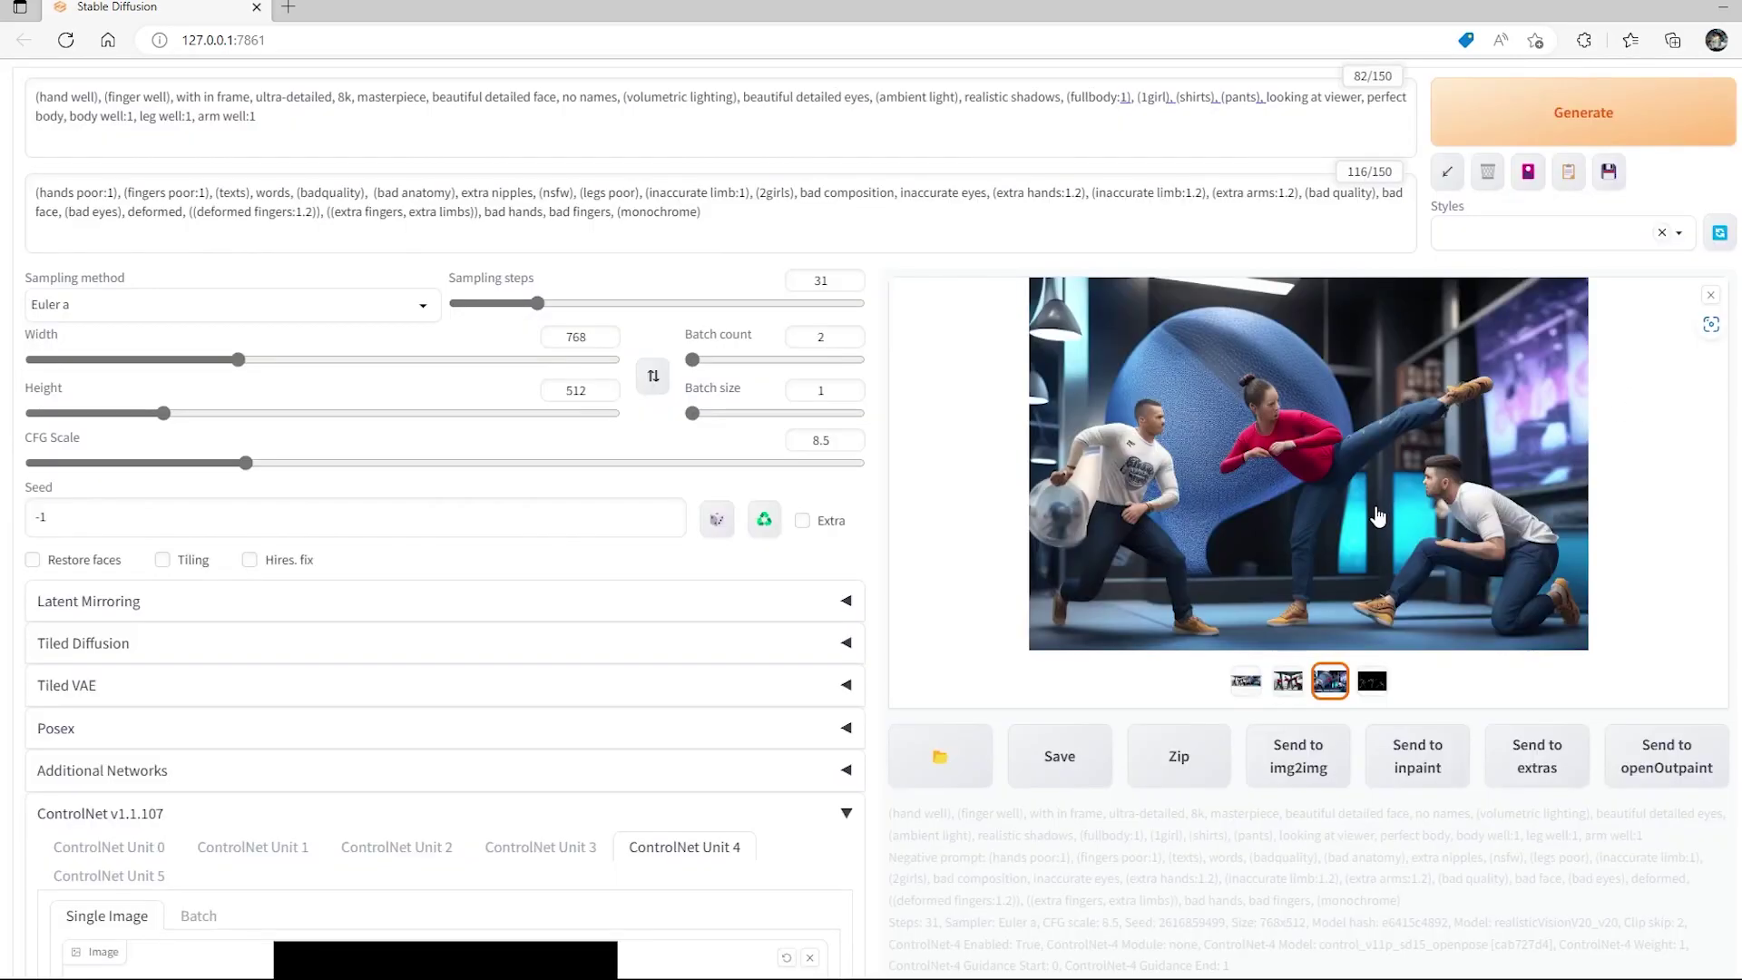
Compare the three-figure skeleton output with the second generated fight image in the result gallery.
{"action": "left_click", "coordinate": [1373, 681]}
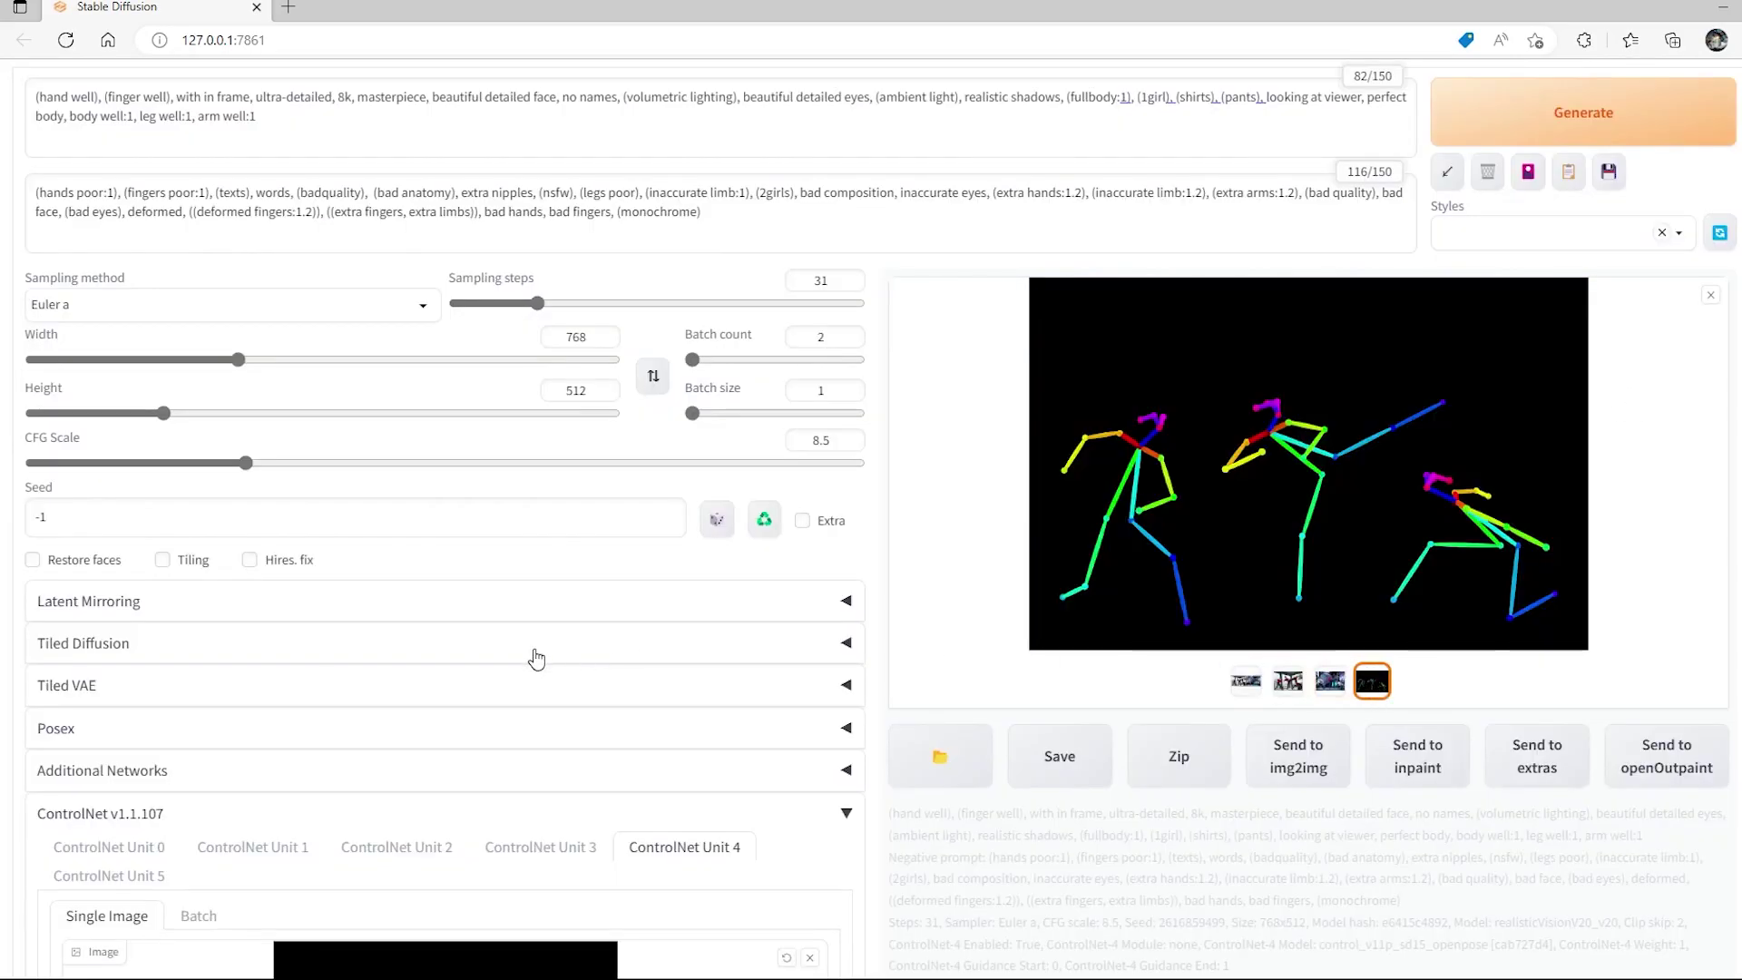
{"action": "left_click", "coordinate": [1331, 680]}
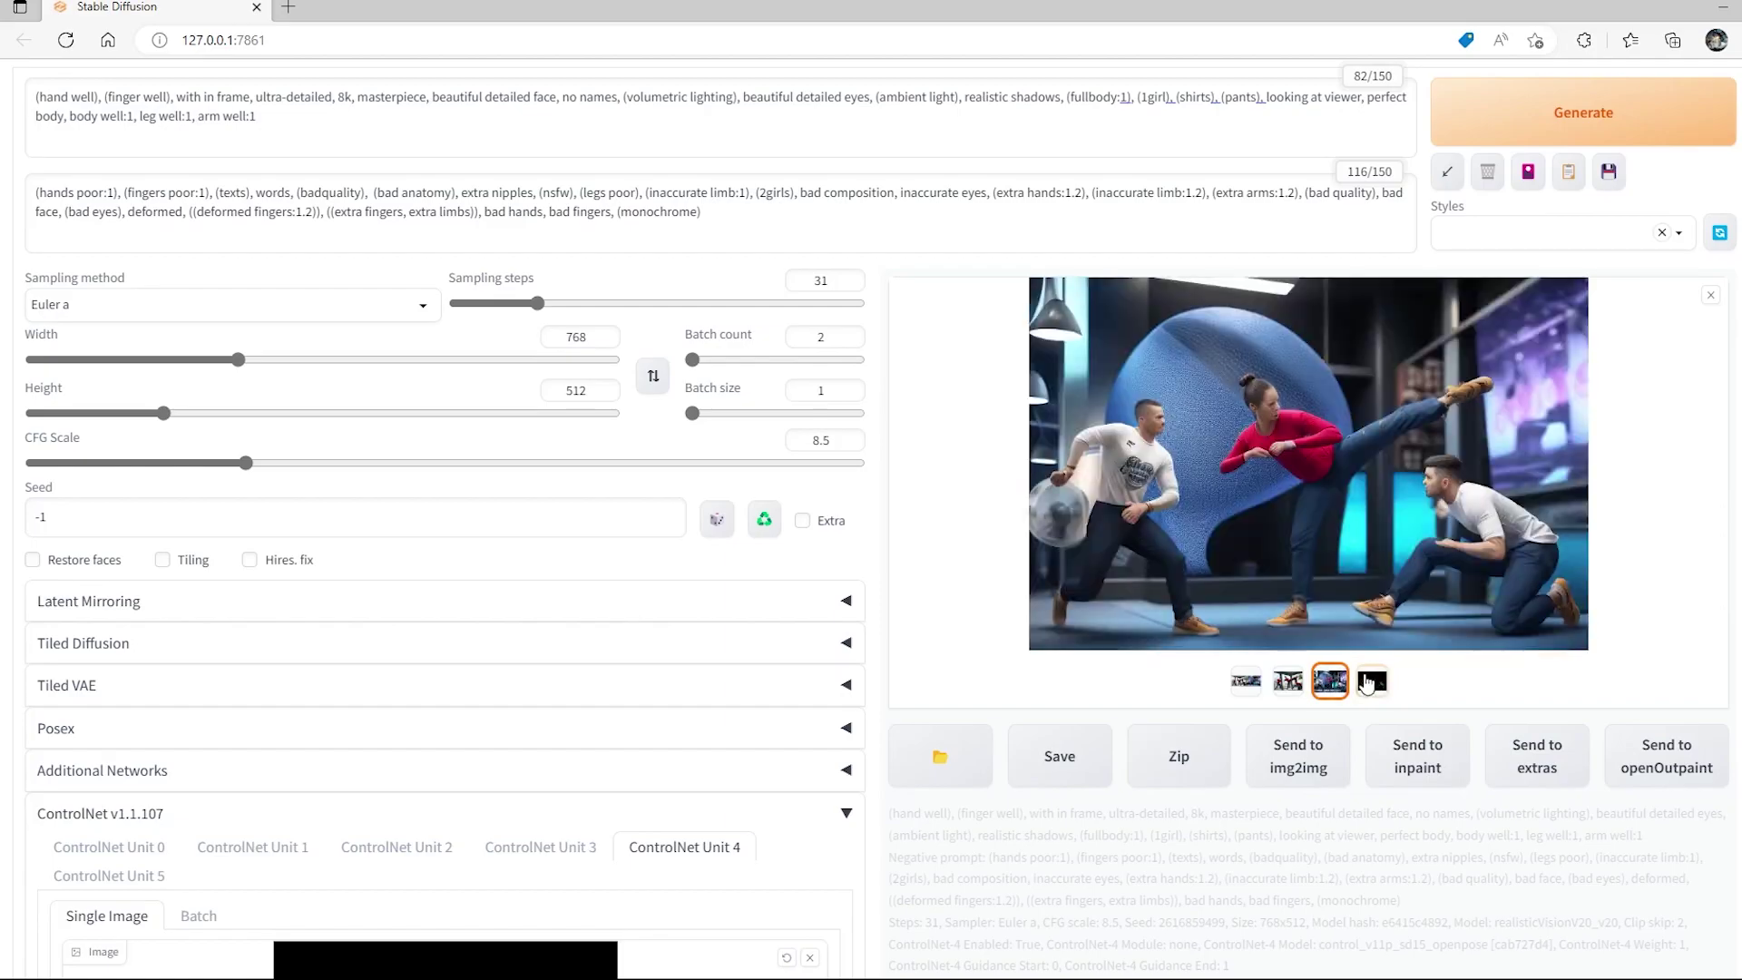
{"action": "left_click", "coordinate": [1371, 680]}
{"action": "scroll", "coordinate": [296, 681], "scroll_direction": "down", "scroll_amount": 5}
{"action": "scroll", "coordinate": [295, 680], "scroll_direction": "up", "scroll_amount": 7}
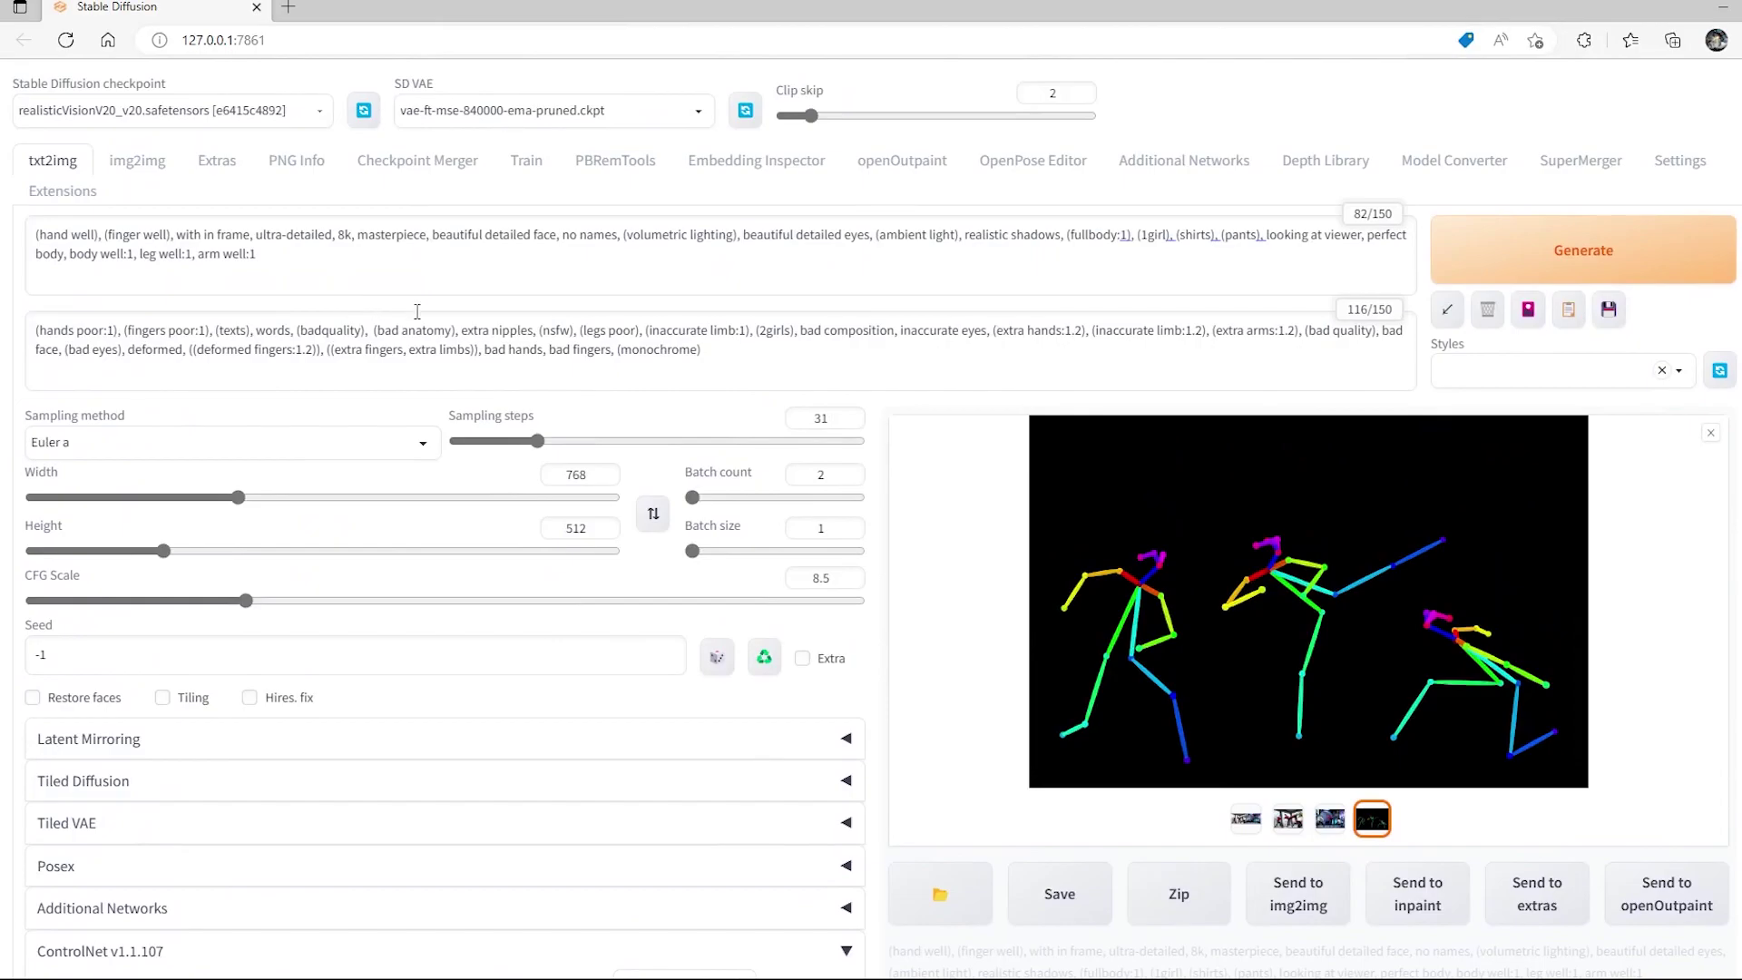
Set ControlNet Unit 4's Ending Control Step to 0.89 and its Control Weight to 0.9.
{"action": "scroll", "coordinate": [517, 591], "scroll_direction": "down", "scroll_amount": 1}
{"action": "scroll", "coordinate": [519, 594], "scroll_direction": "down", "scroll_amount": 8}
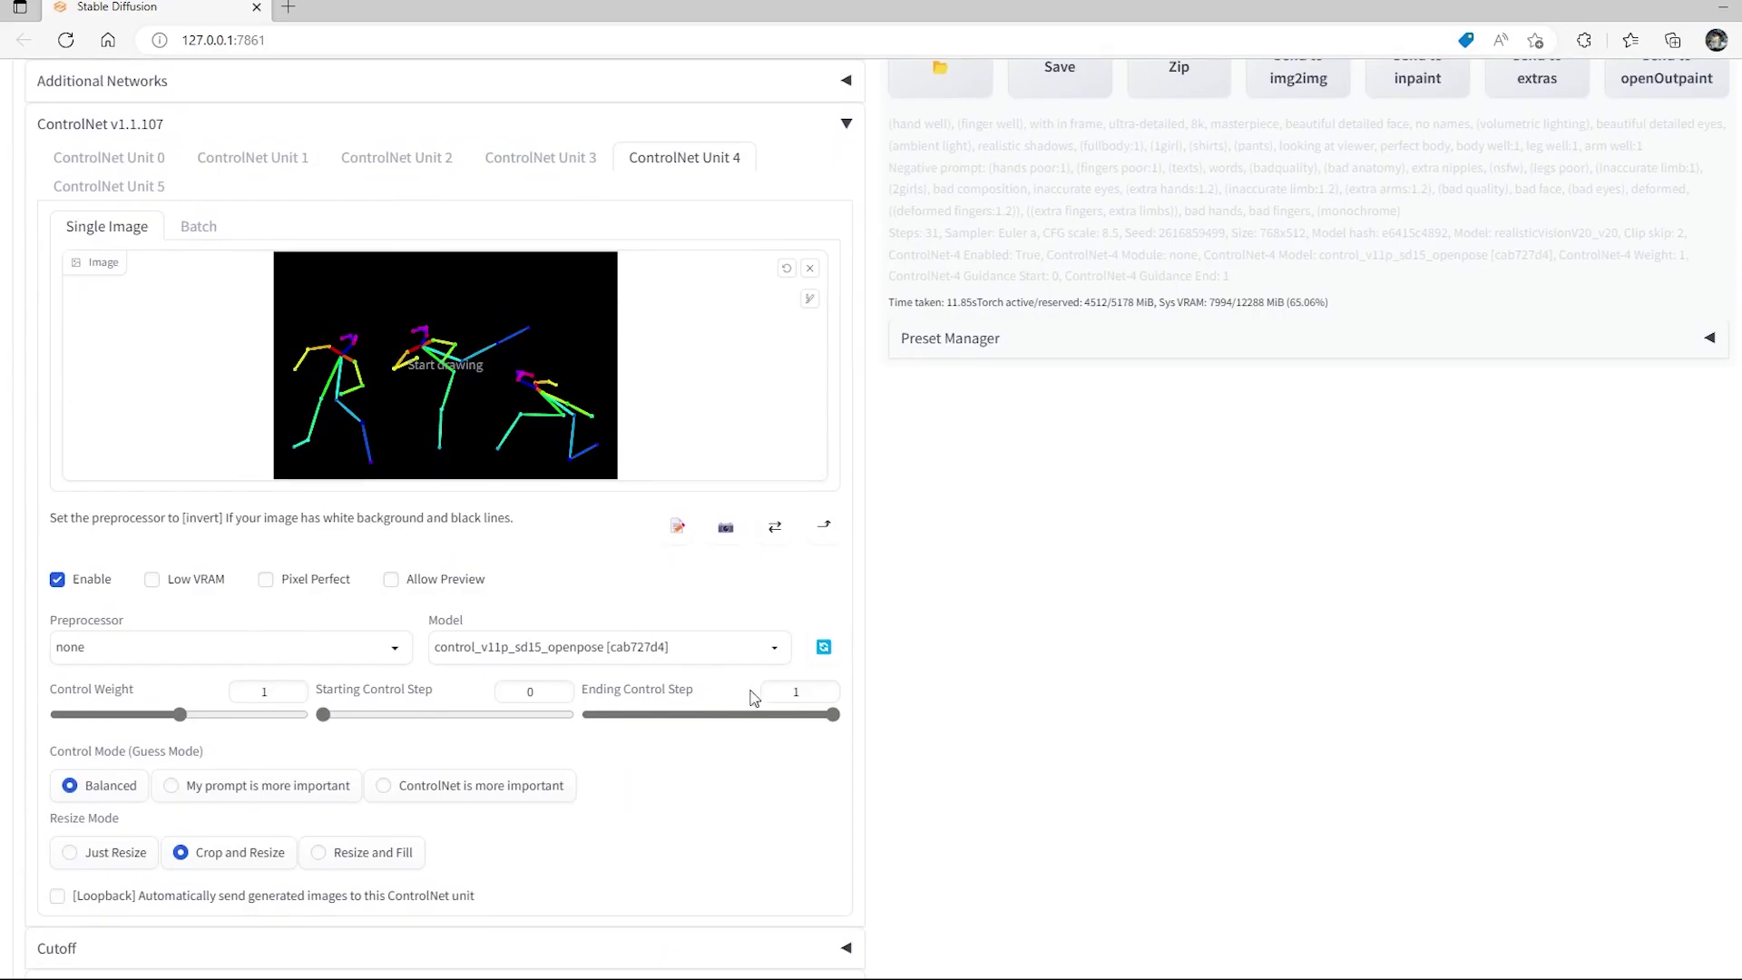
{"action": "left_click", "coordinate": [804, 717]}
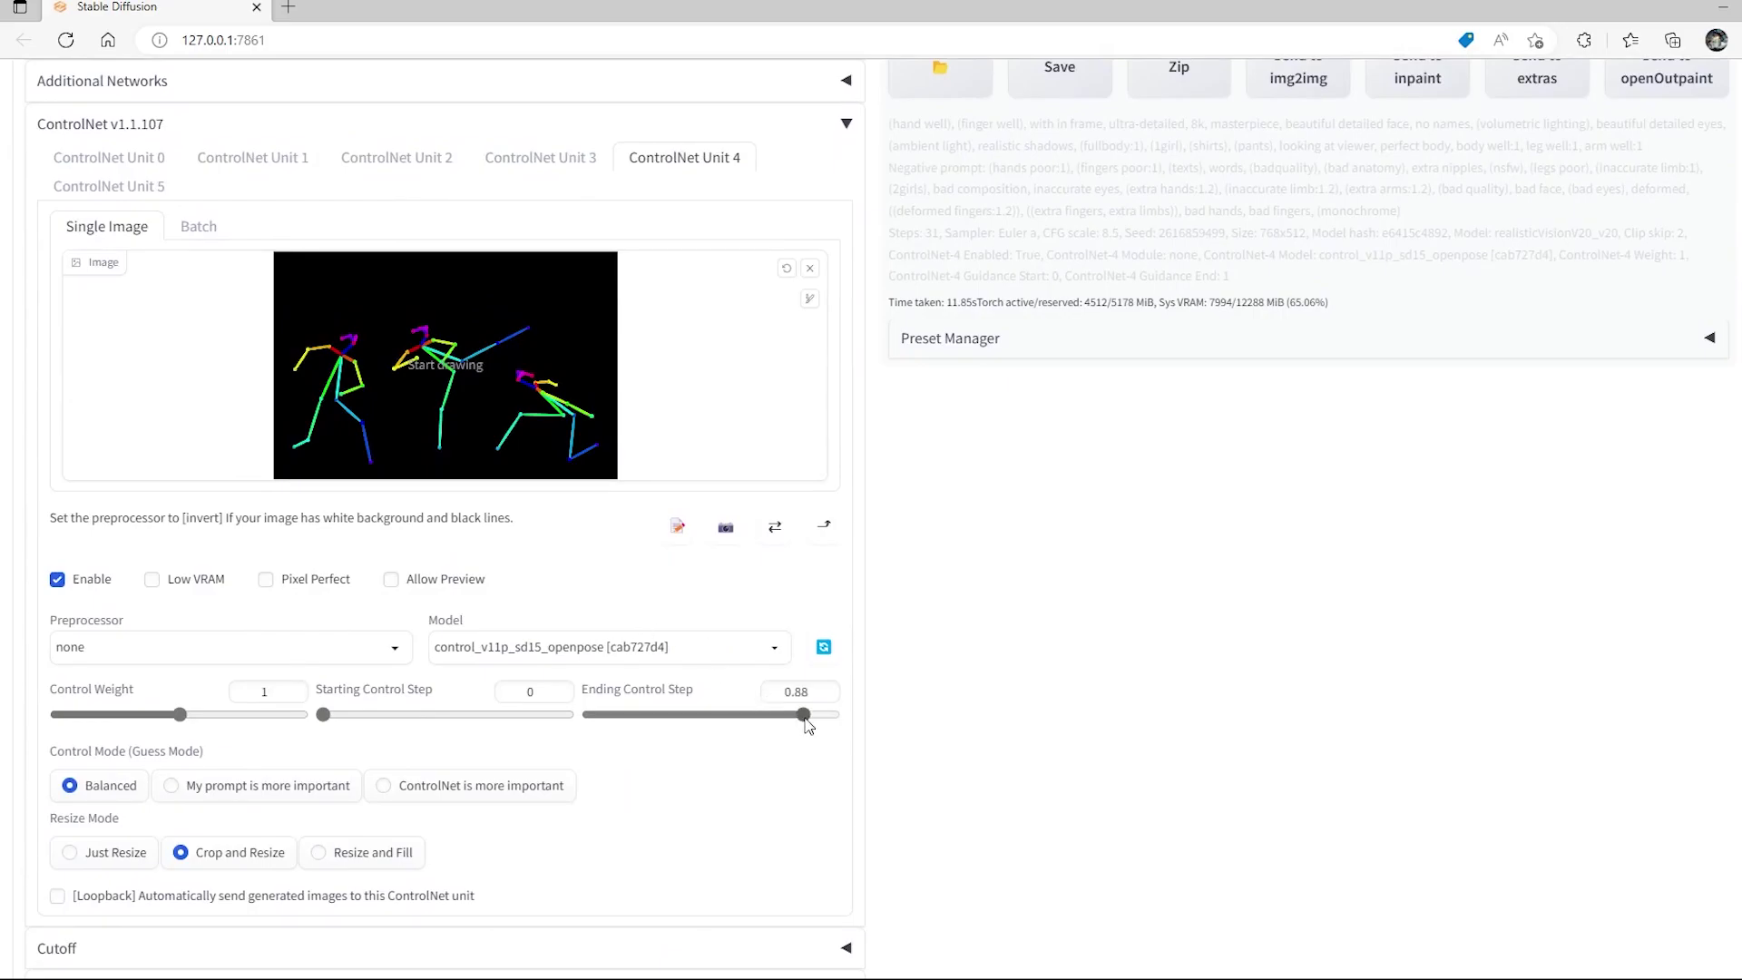
{"action": "left_click_drag", "start_coordinate": [805, 719], "coordinate": [806, 721]}
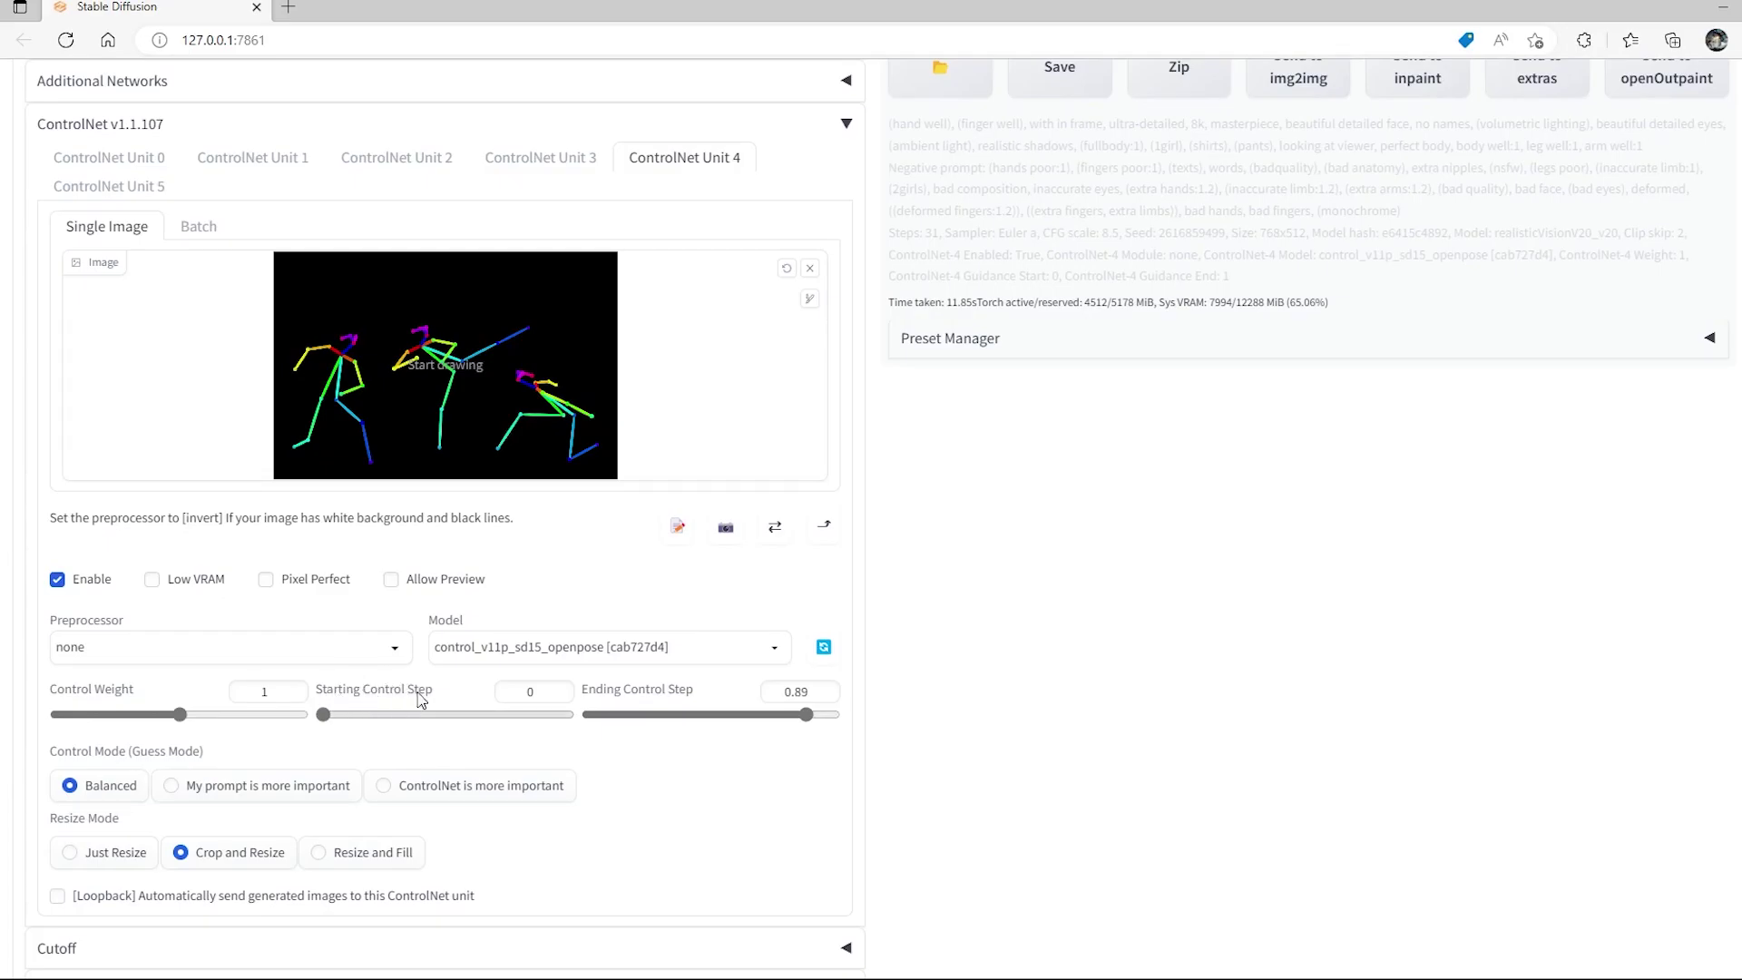
{"action": "left_click_drag", "start_coordinate": [182, 716], "coordinate": [169, 716]}
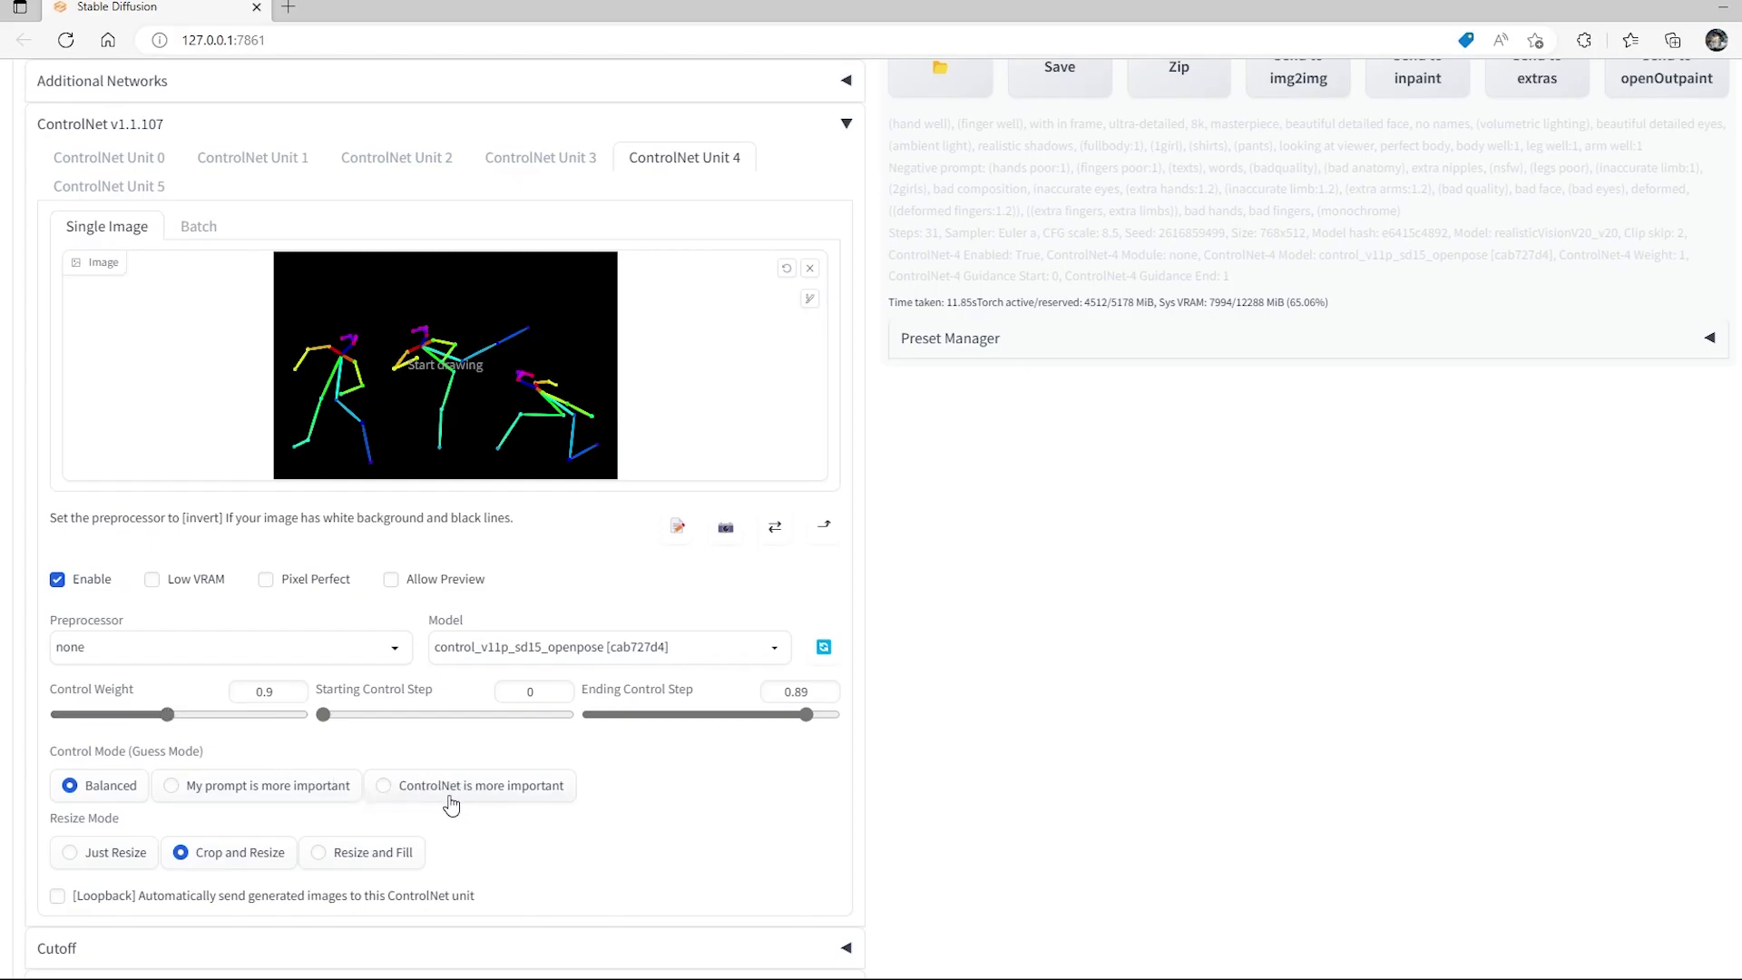
{"action": "scroll", "coordinate": [1236, 623], "scroll_direction": "up", "scroll_amount": 10}
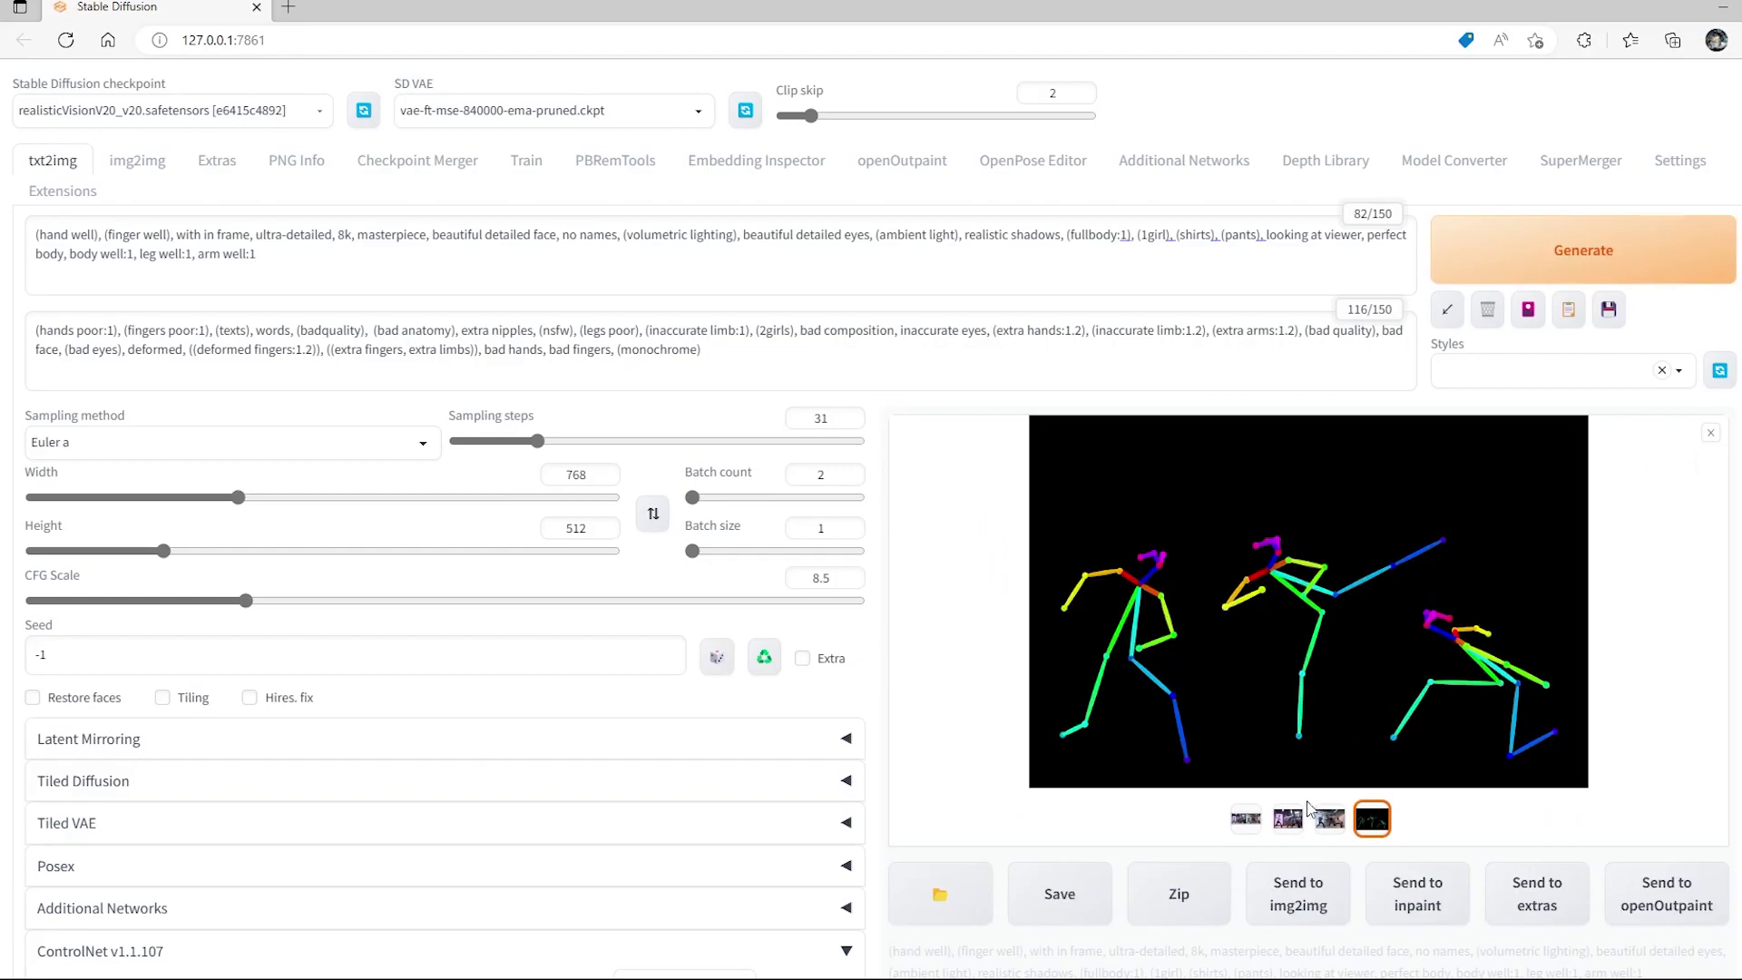
Review the two fight images, then set ControlNet Unit 4's Control Weight to 1 and its control mode to ControlNet is more important.
{"action": "left_click", "coordinate": [1330, 818]}
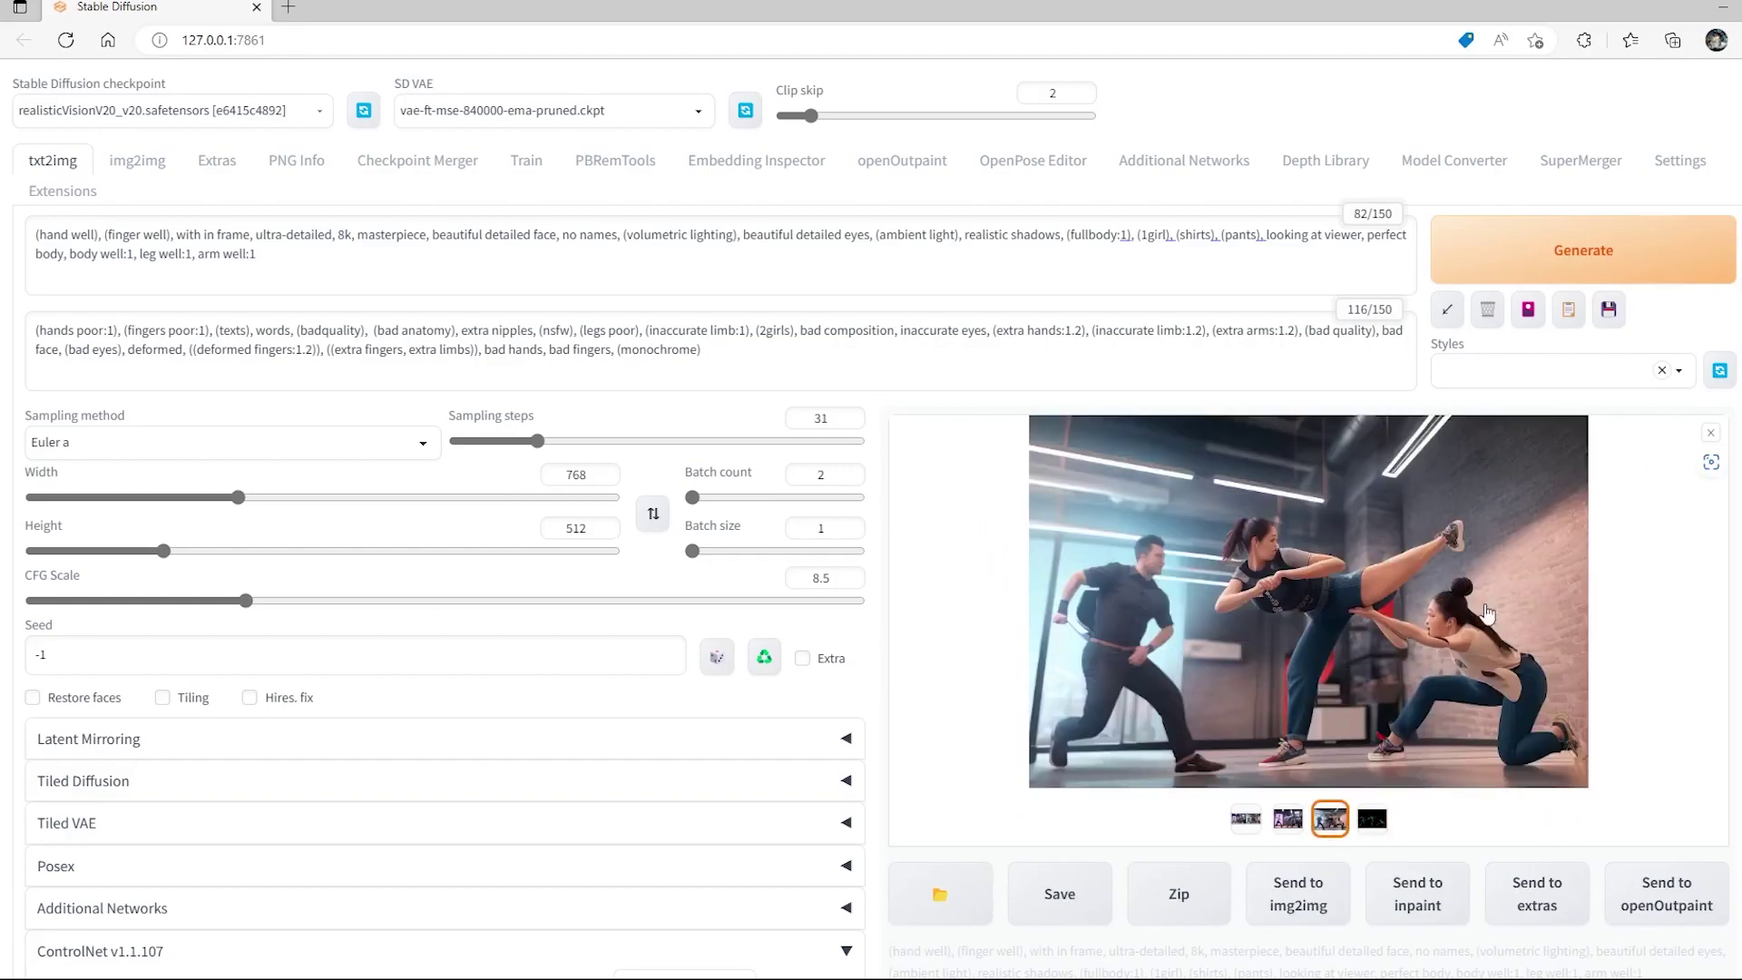
{"action": "left_click", "coordinate": [1286, 821]}
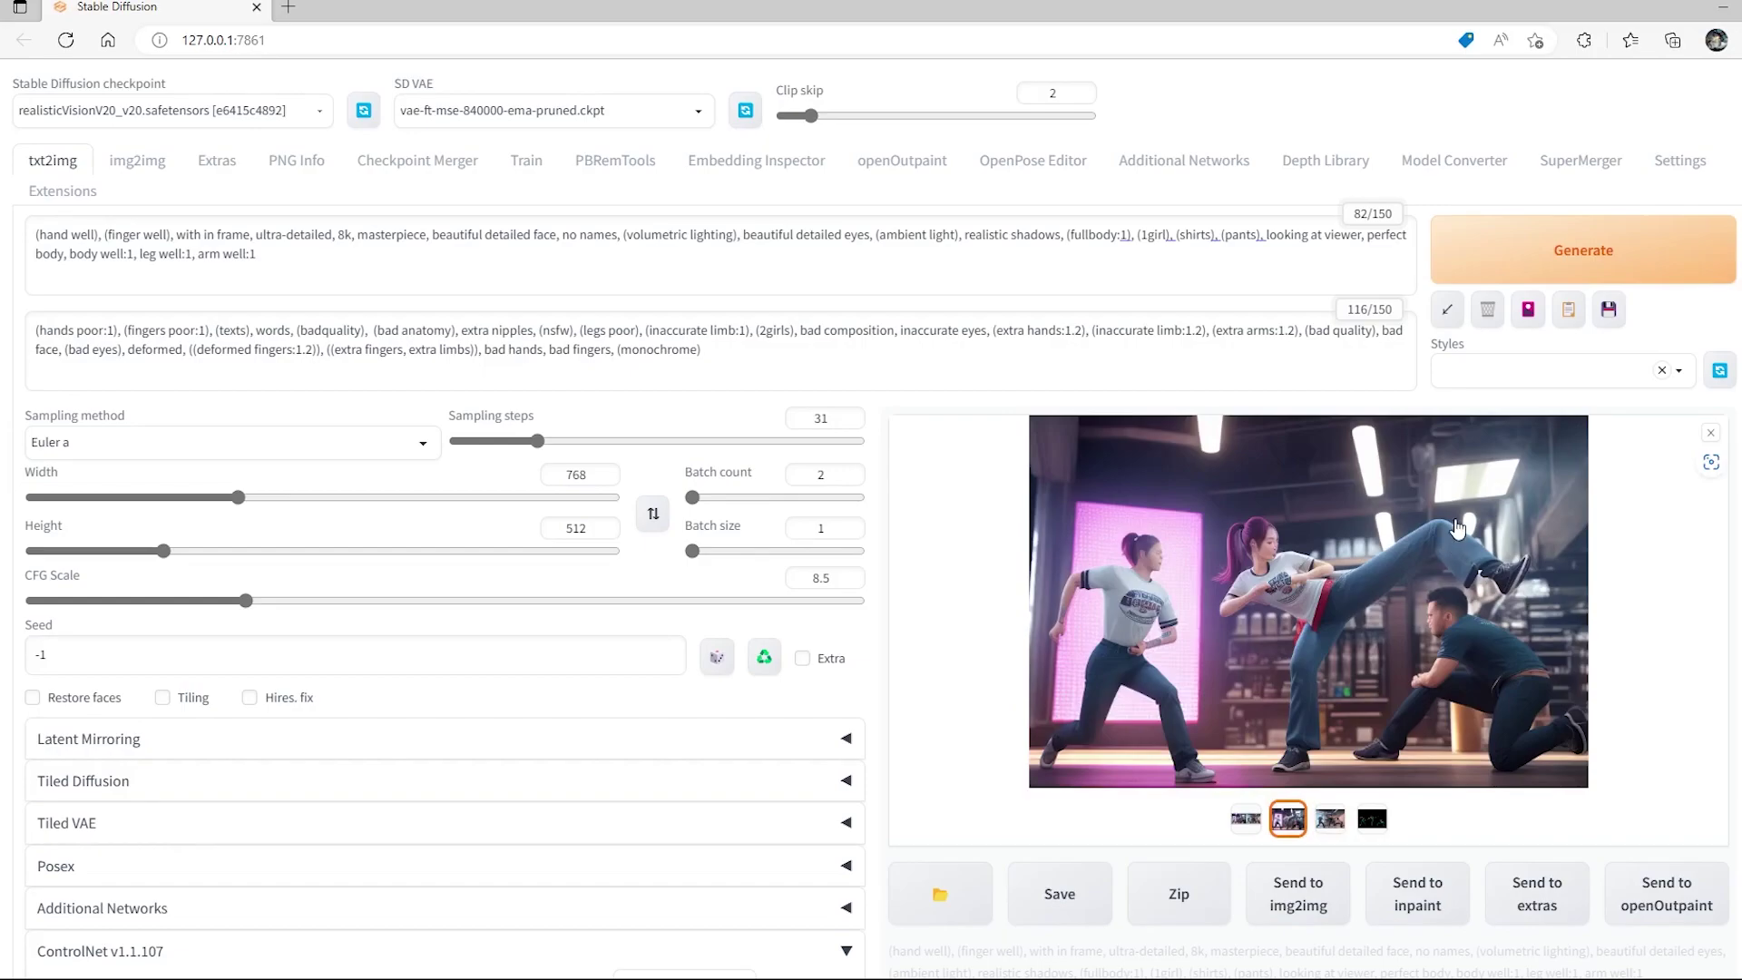
{"action": "scroll", "coordinate": [1288, 766], "scroll_direction": "down", "scroll_amount": 9}
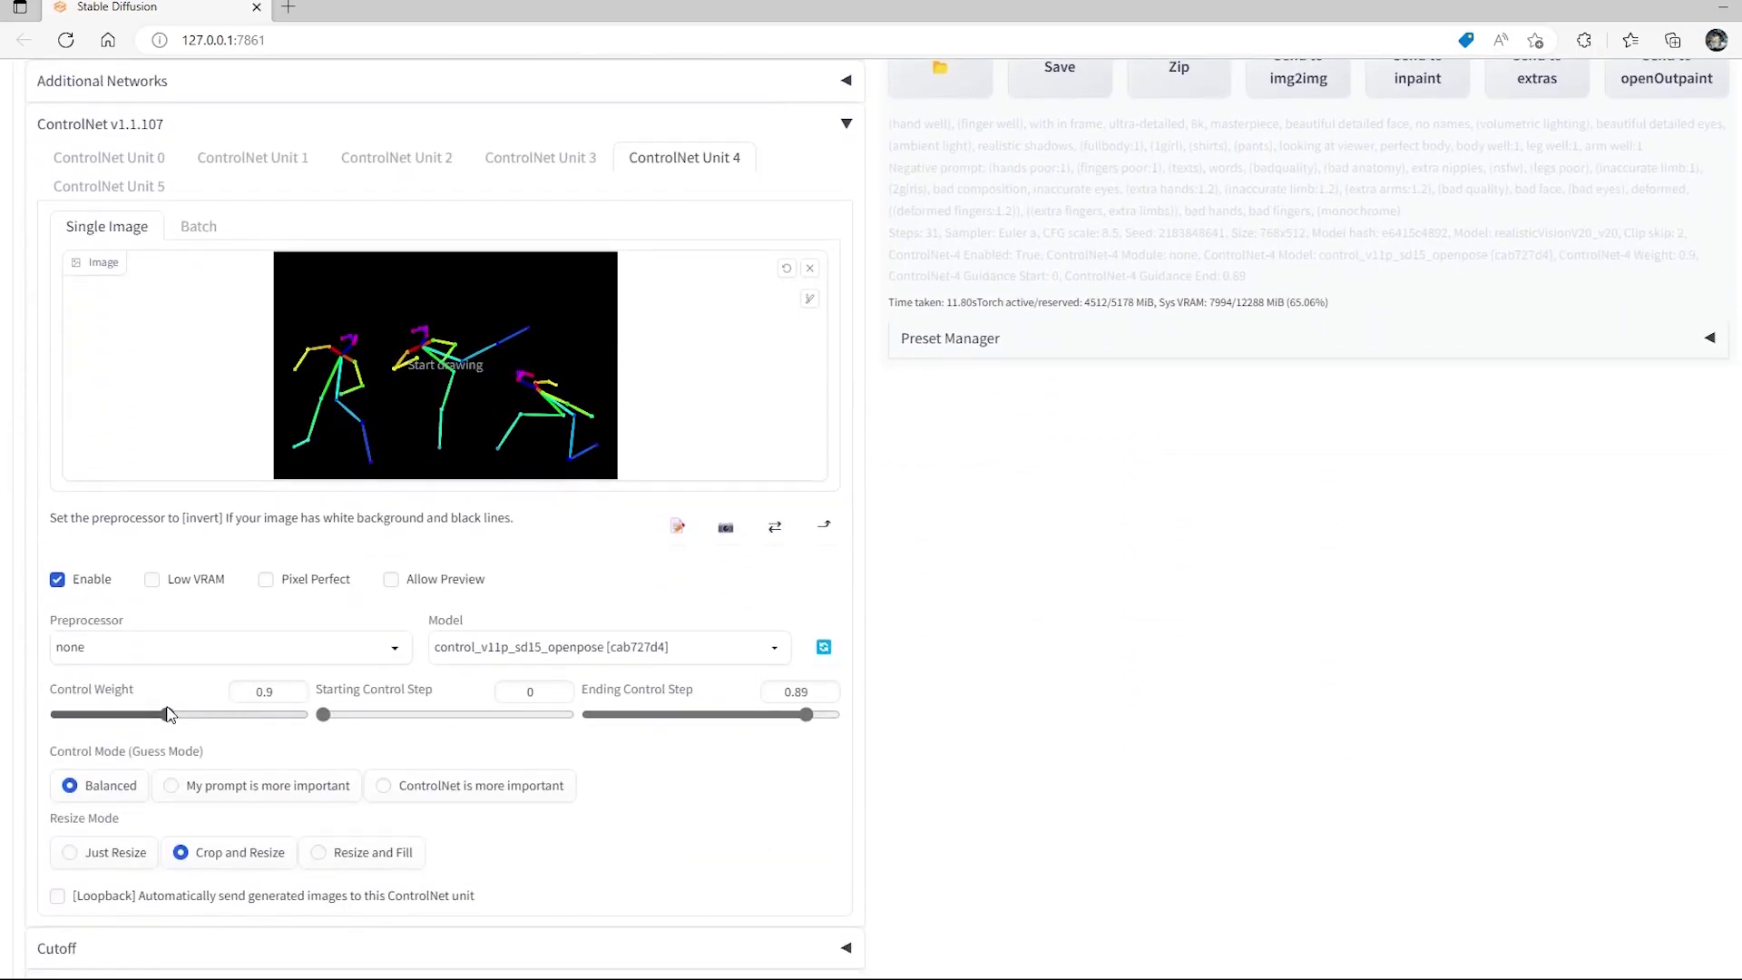
{"action": "left_click_drag", "start_coordinate": [176, 717], "coordinate": [184, 716]}
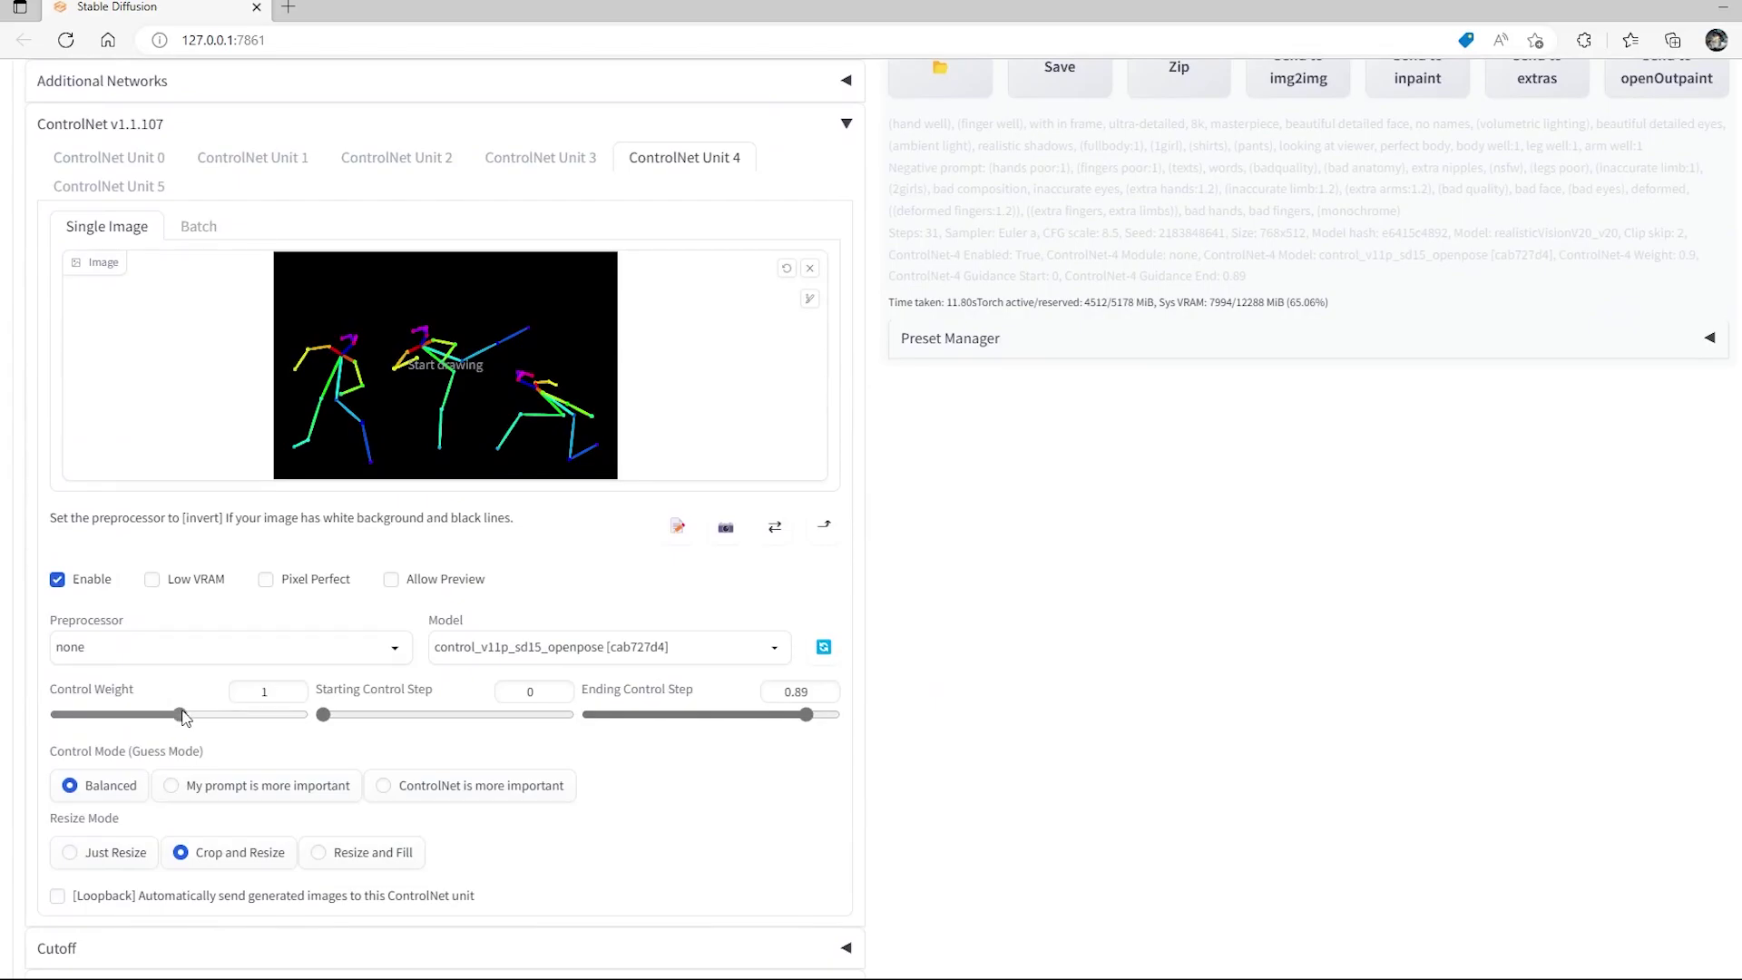
{"action": "left_click", "coordinate": [440, 795]}
Generate a new batch of two fight images from Unit 4's three-figure skeleton.
{"action": "scroll", "coordinate": [1248, 594], "scroll_direction": "up", "scroll_amount": 10}
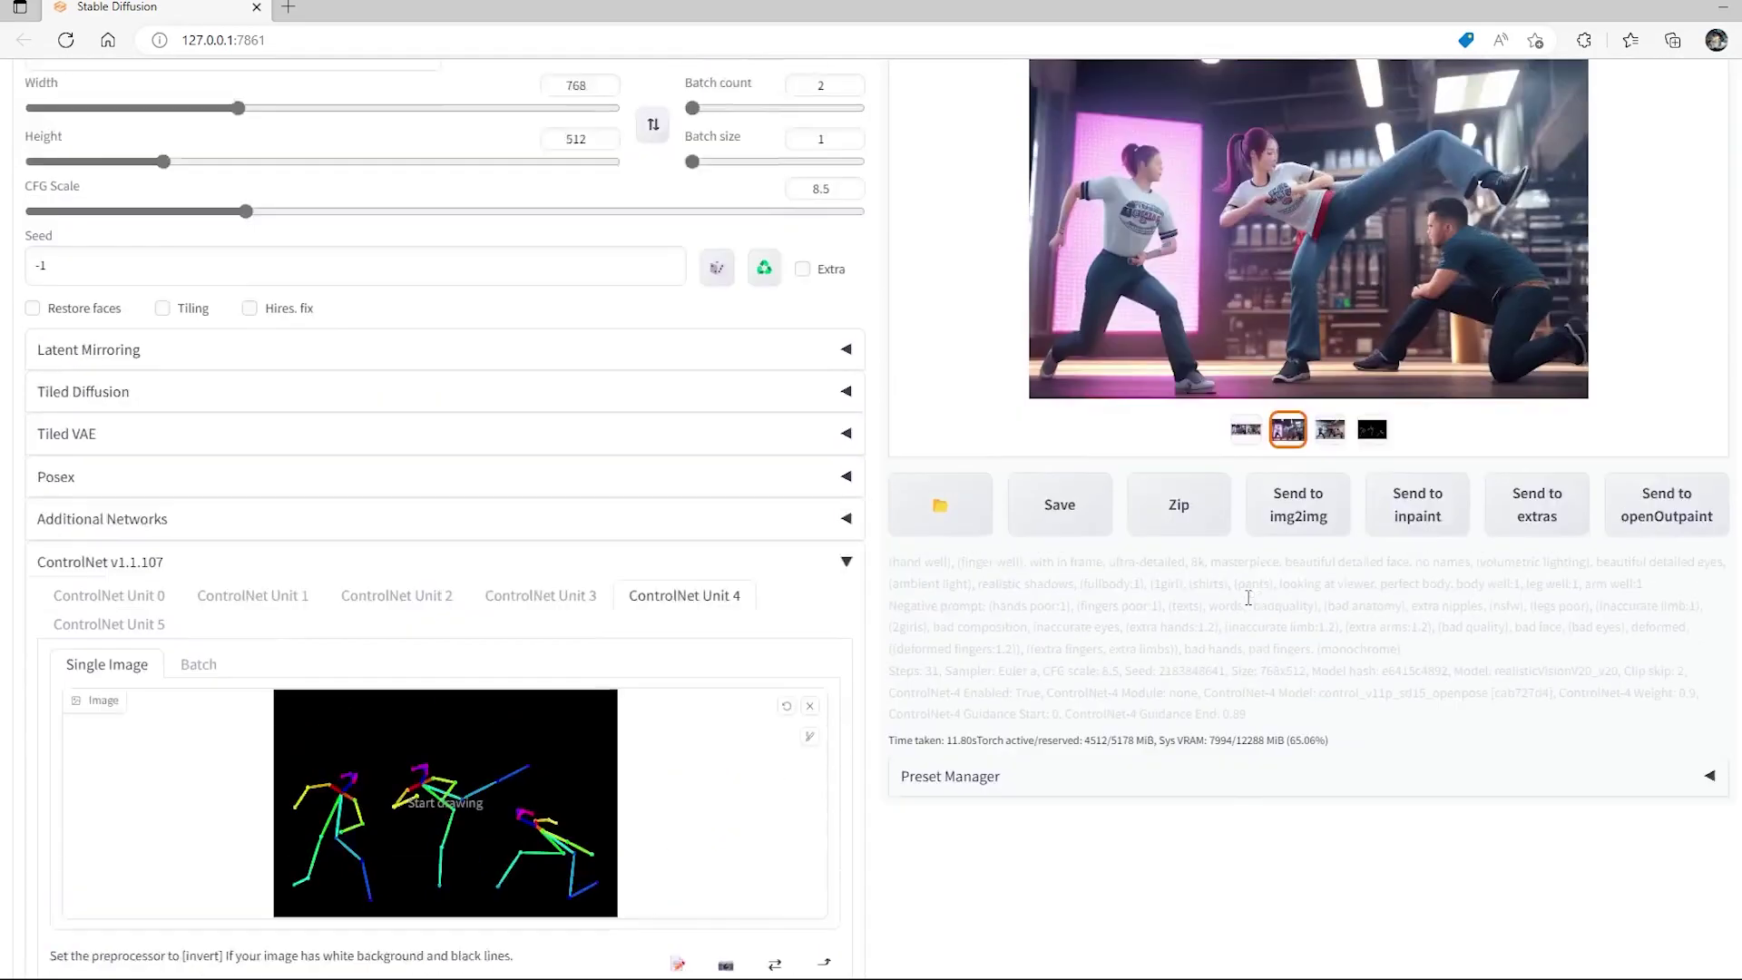
{"action": "left_click", "coordinate": [1574, 259]}
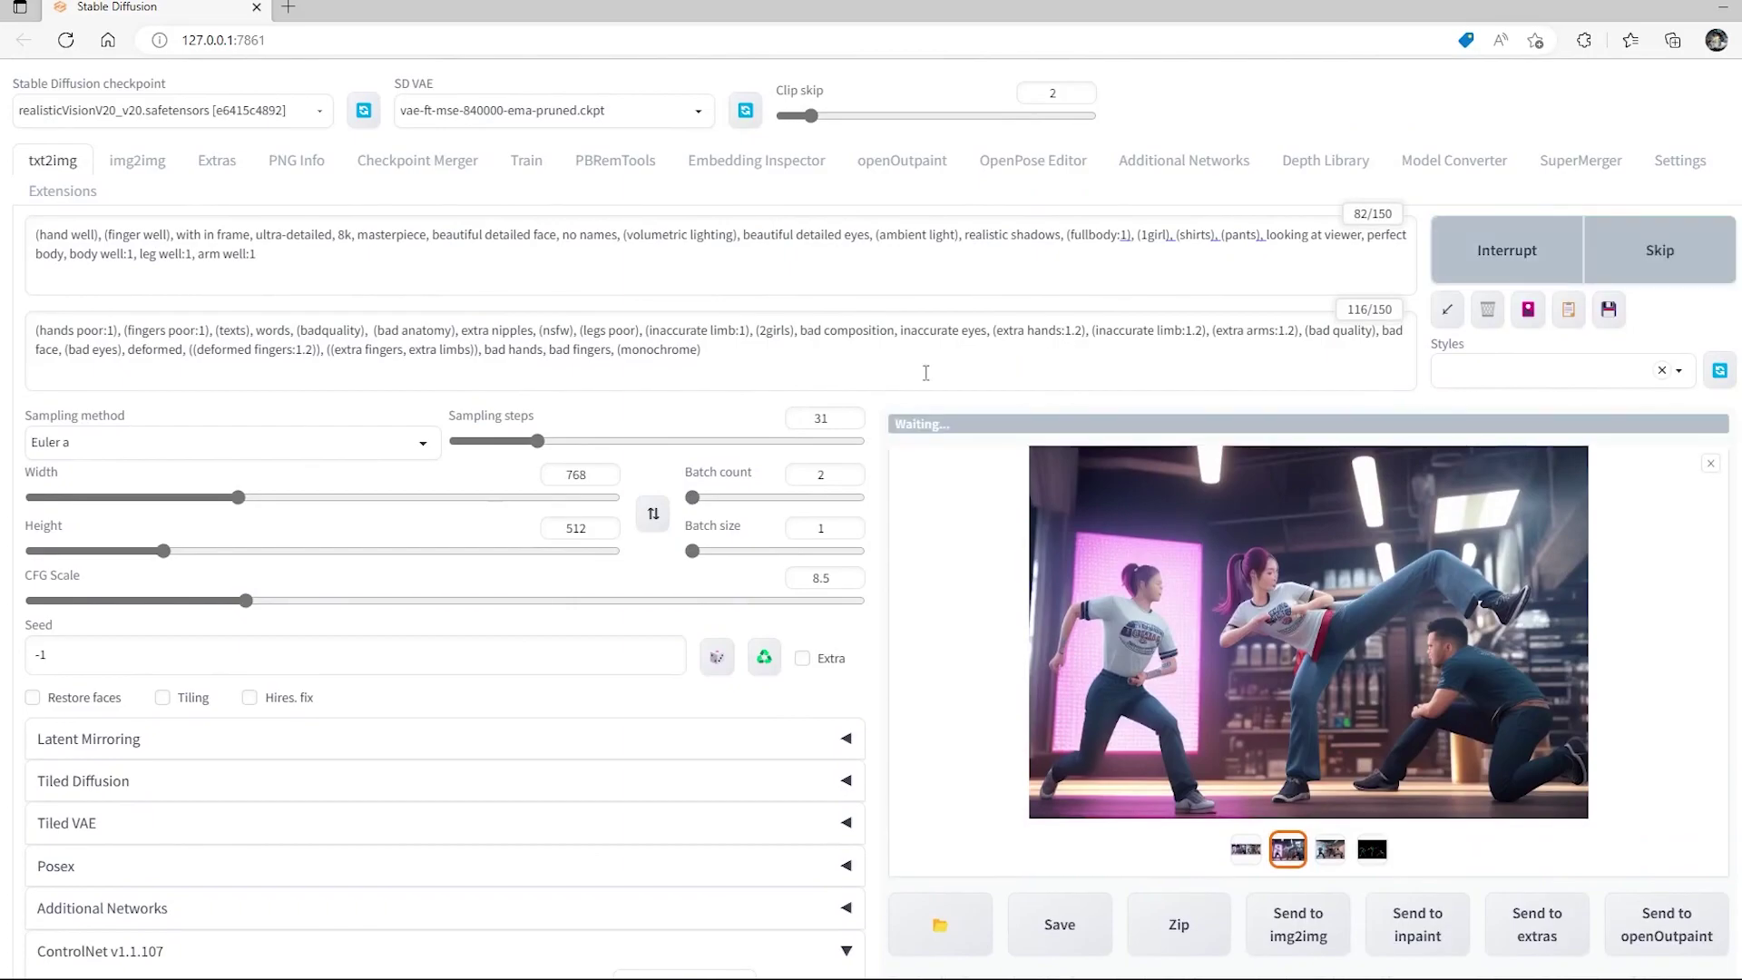
{"action": "scroll", "coordinate": [977, 502], "scroll_direction": "down", "scroll_amount": 5}
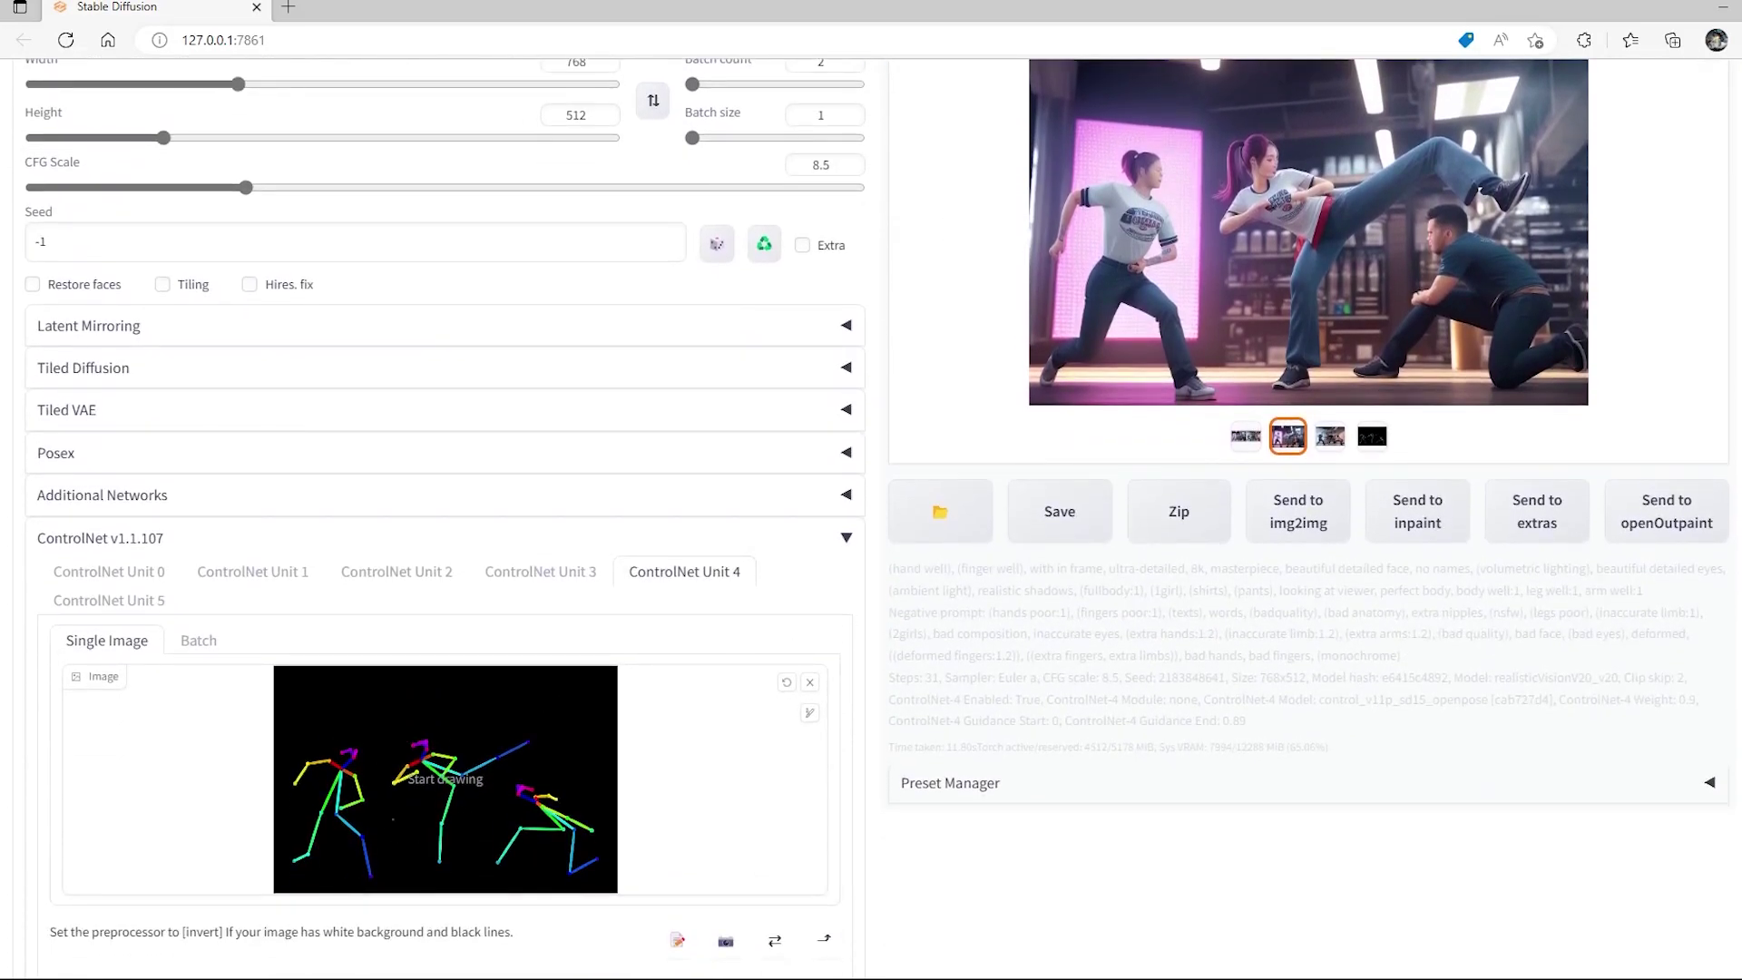
{"action": "scroll", "coordinate": [456, 564], "scroll_direction": "up", "scroll_amount": 5}
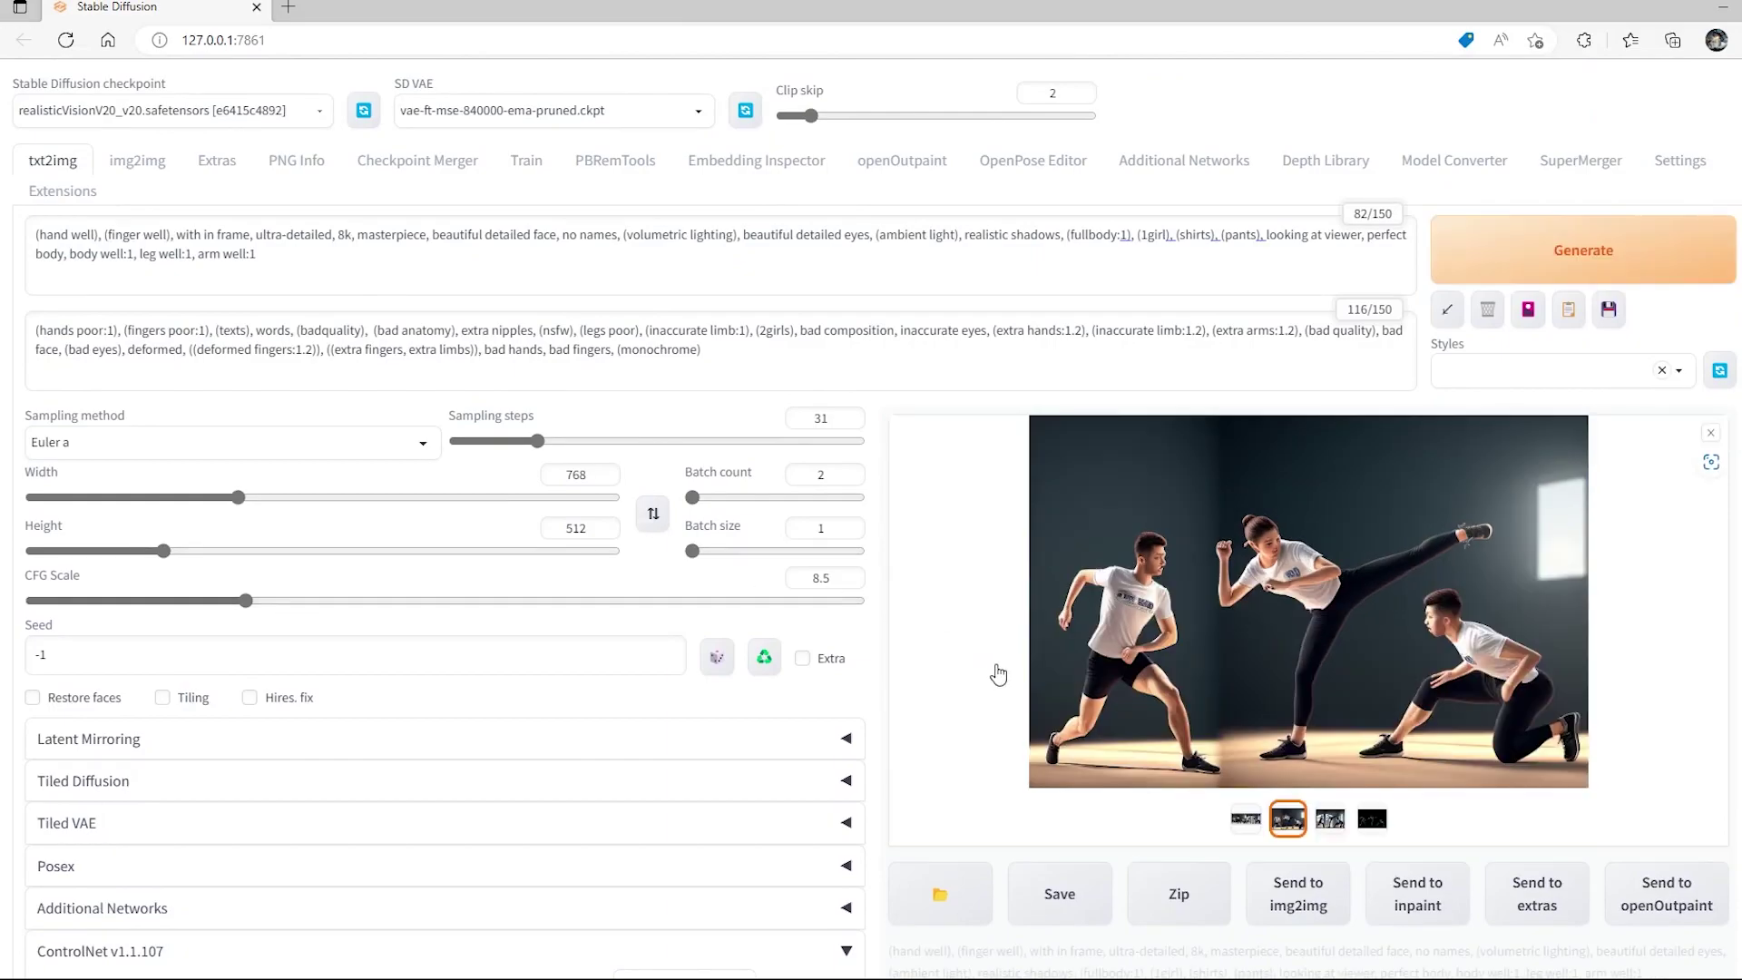
View both new fight images enlarged, compare the second with the three-figure skeleton map, and close the preview.
{"action": "left_click", "coordinate": [1383, 627]}
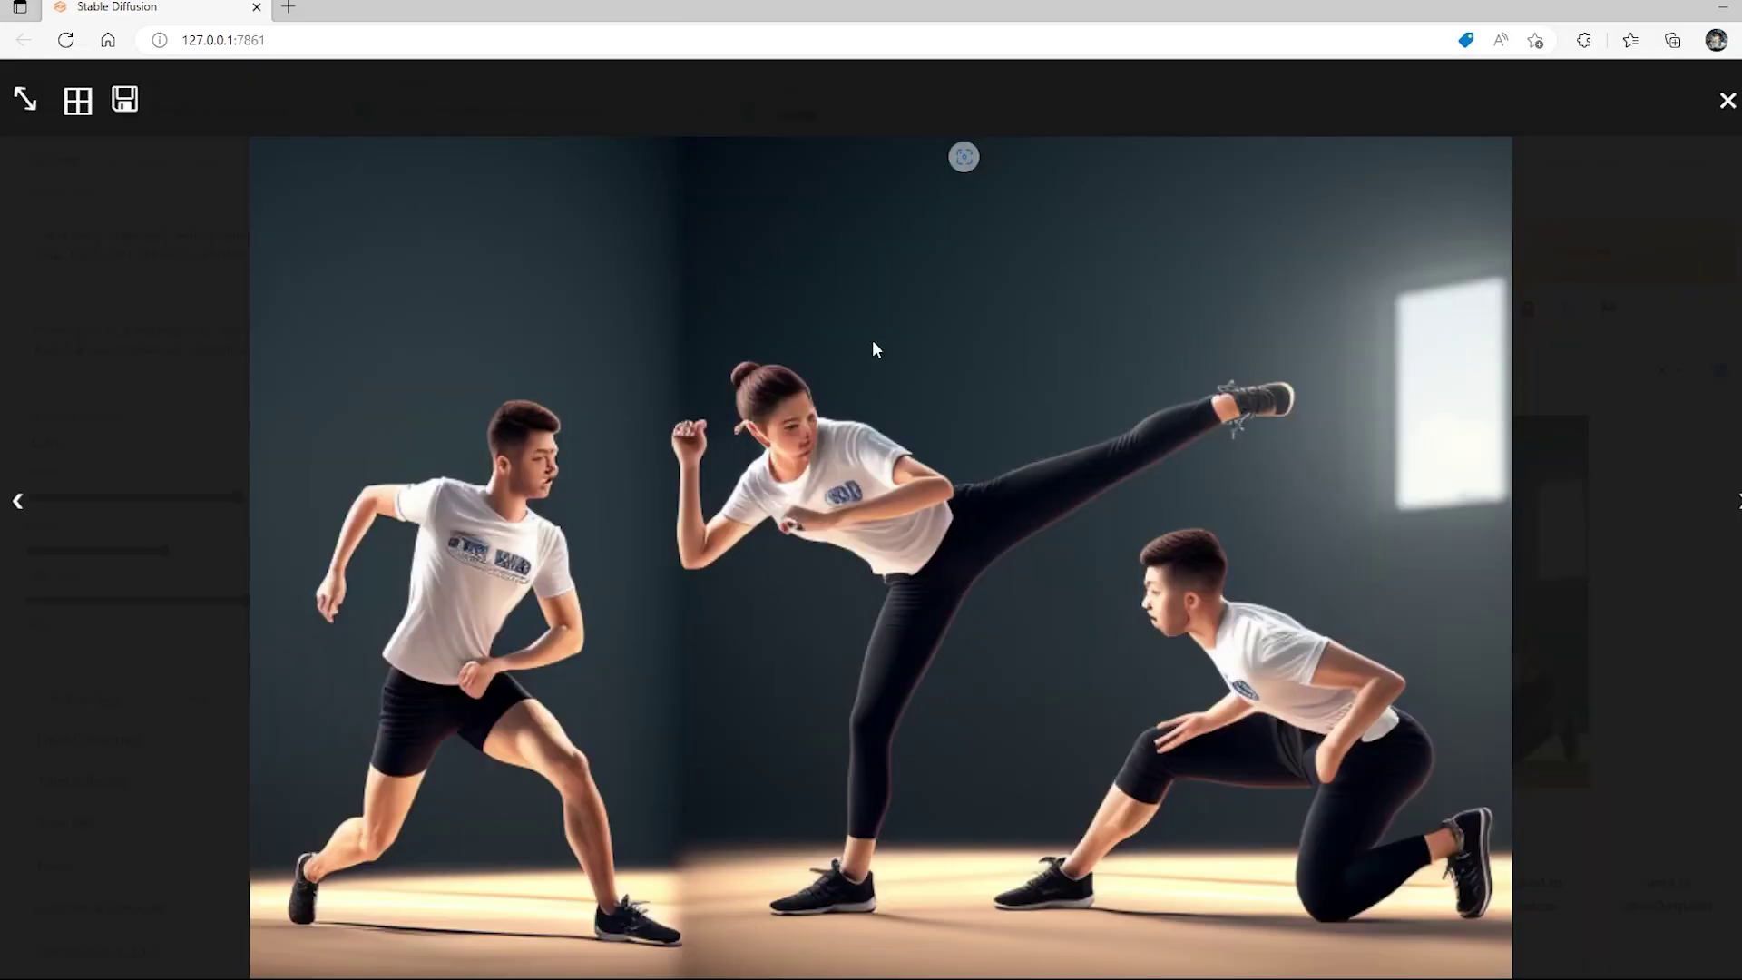
{"action": "left_click", "coordinate": [1733, 501]}
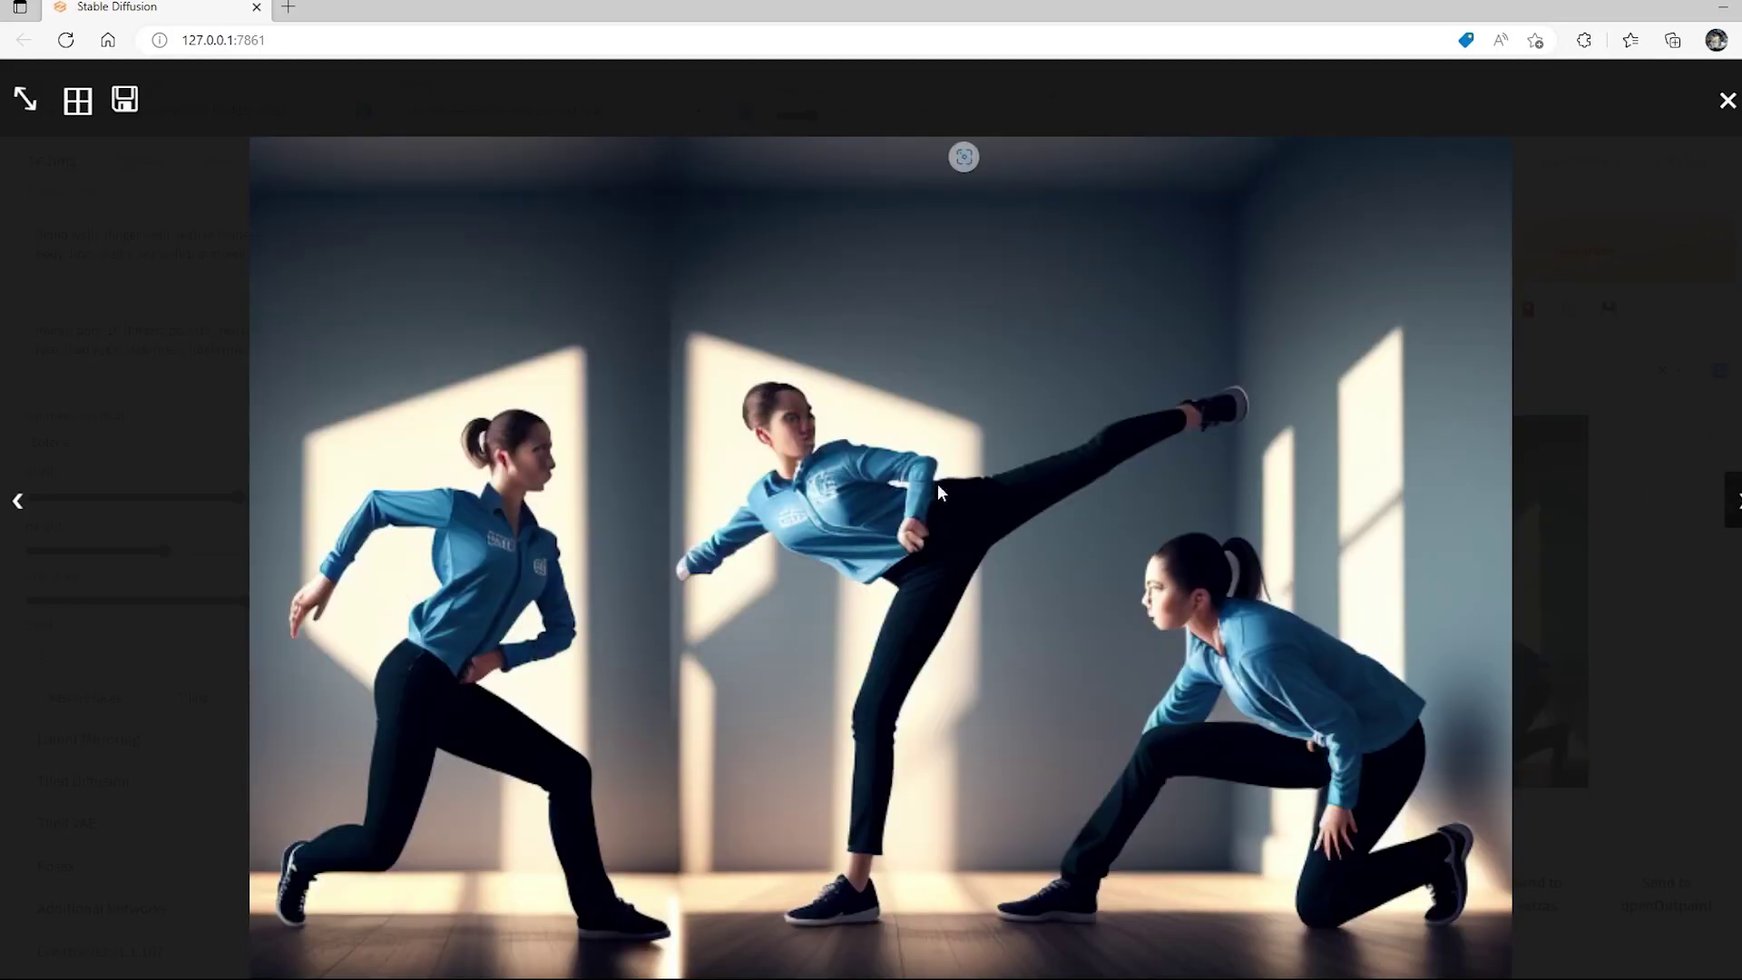
{"action": "left_click", "coordinate": [1733, 513]}
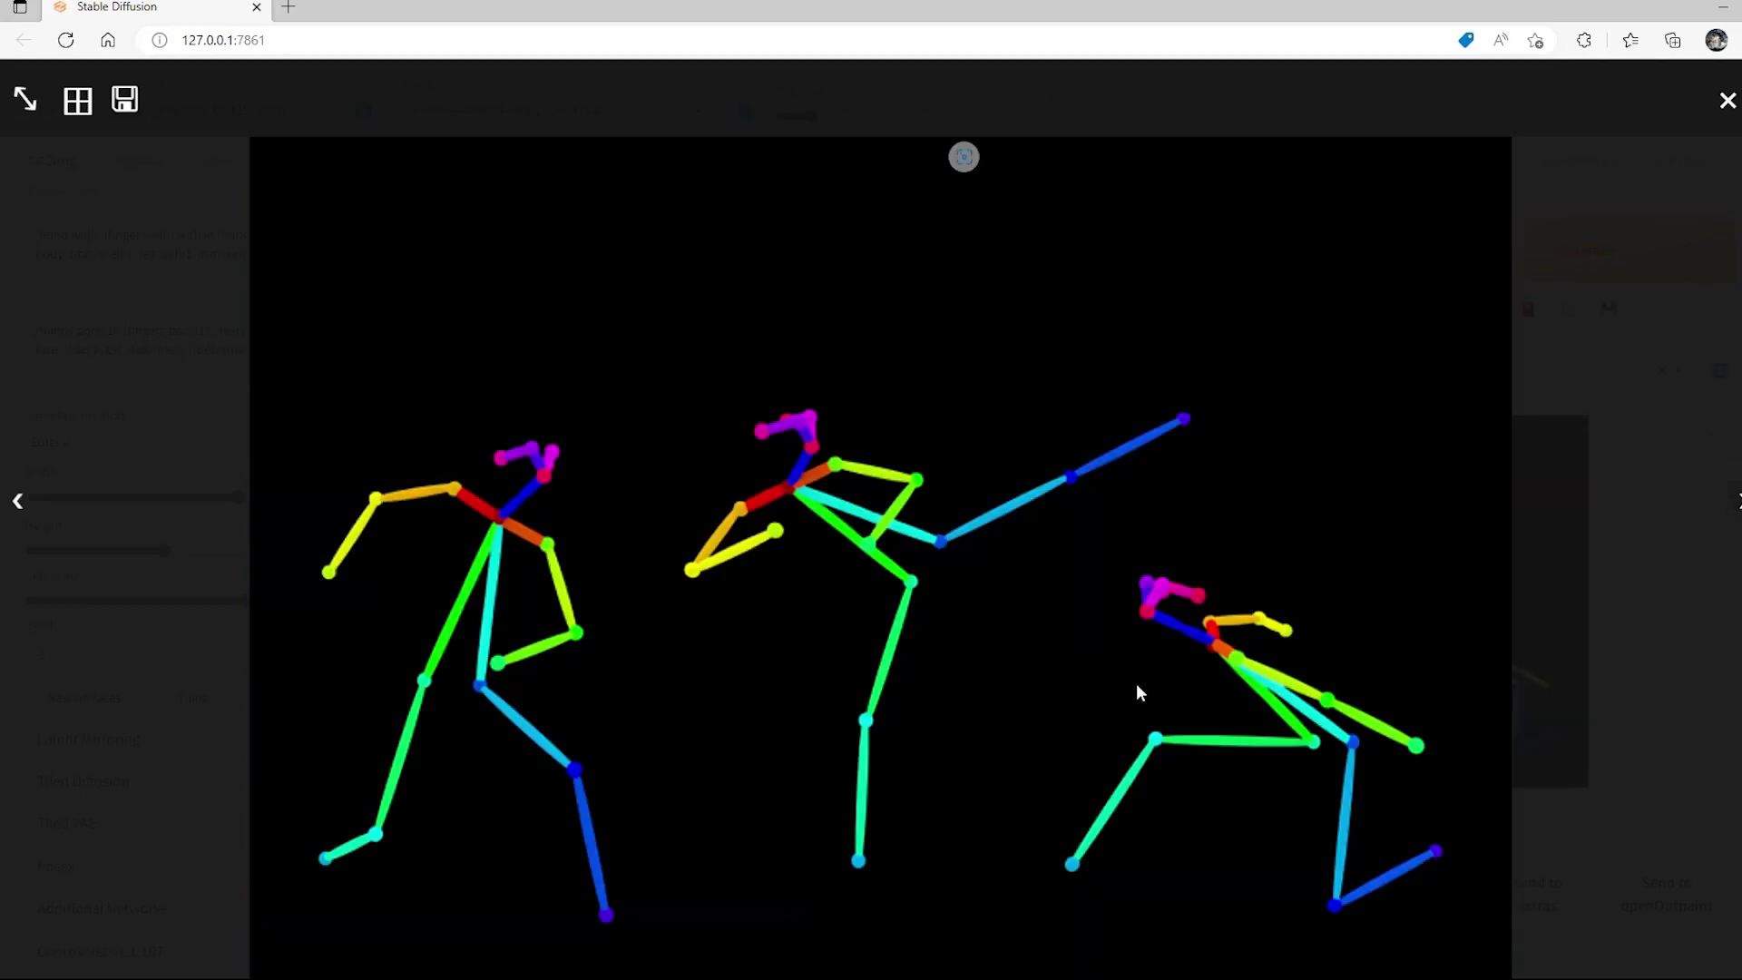
{"action": "left_click", "coordinate": [19, 500]}
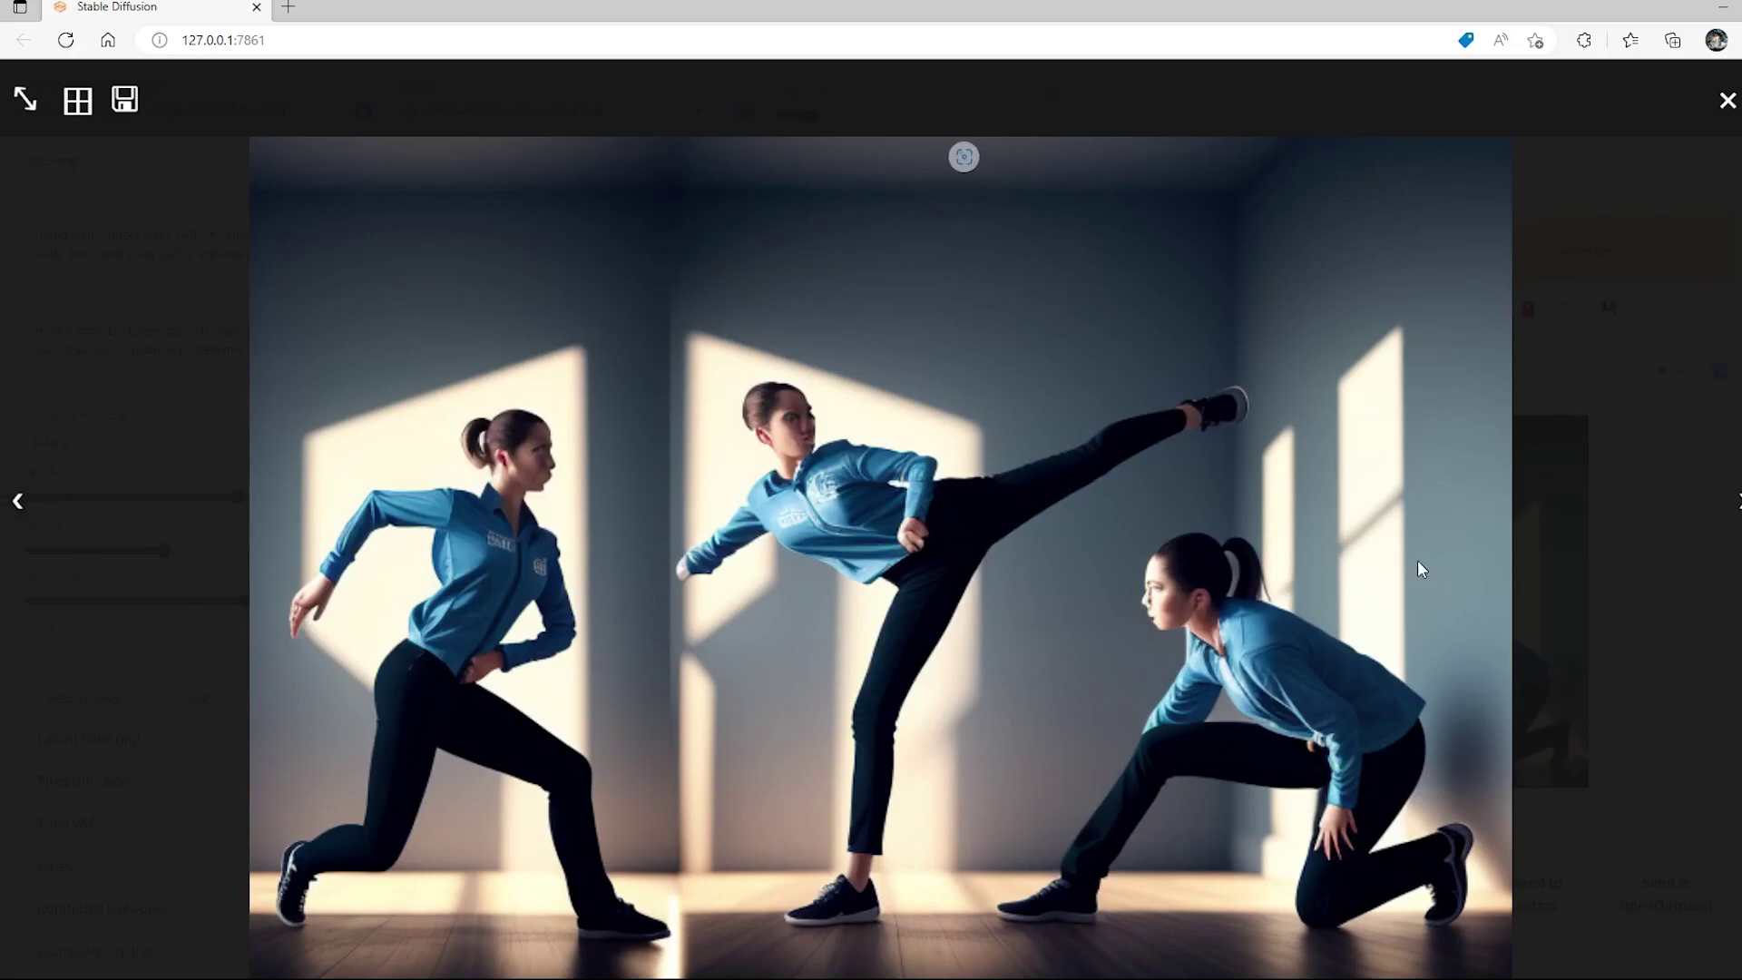
{"action": "left_click", "coordinate": [1734, 501]}
{"action": "left_click", "coordinate": [1672, 596]}
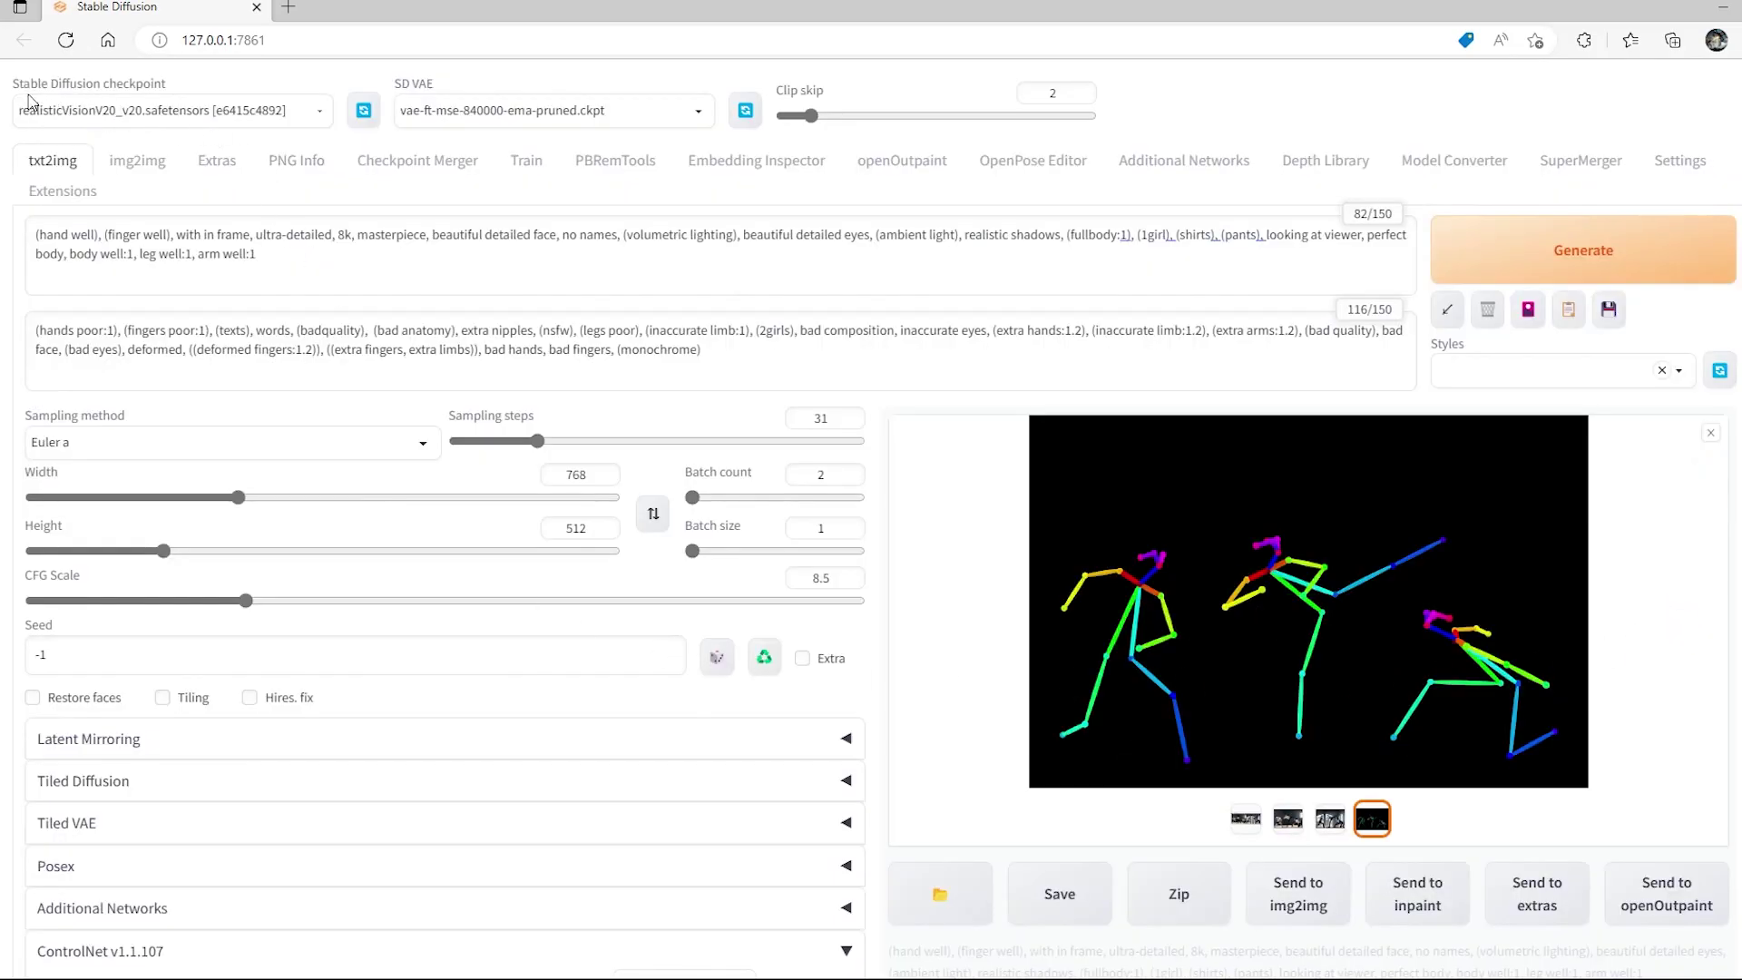
Disable ControlNet Unit 4 and enable Unit 0, which holds the single reclining skeleton.
{"action": "scroll", "coordinate": [438, 517], "scroll_direction": "down", "scroll_amount": 8}
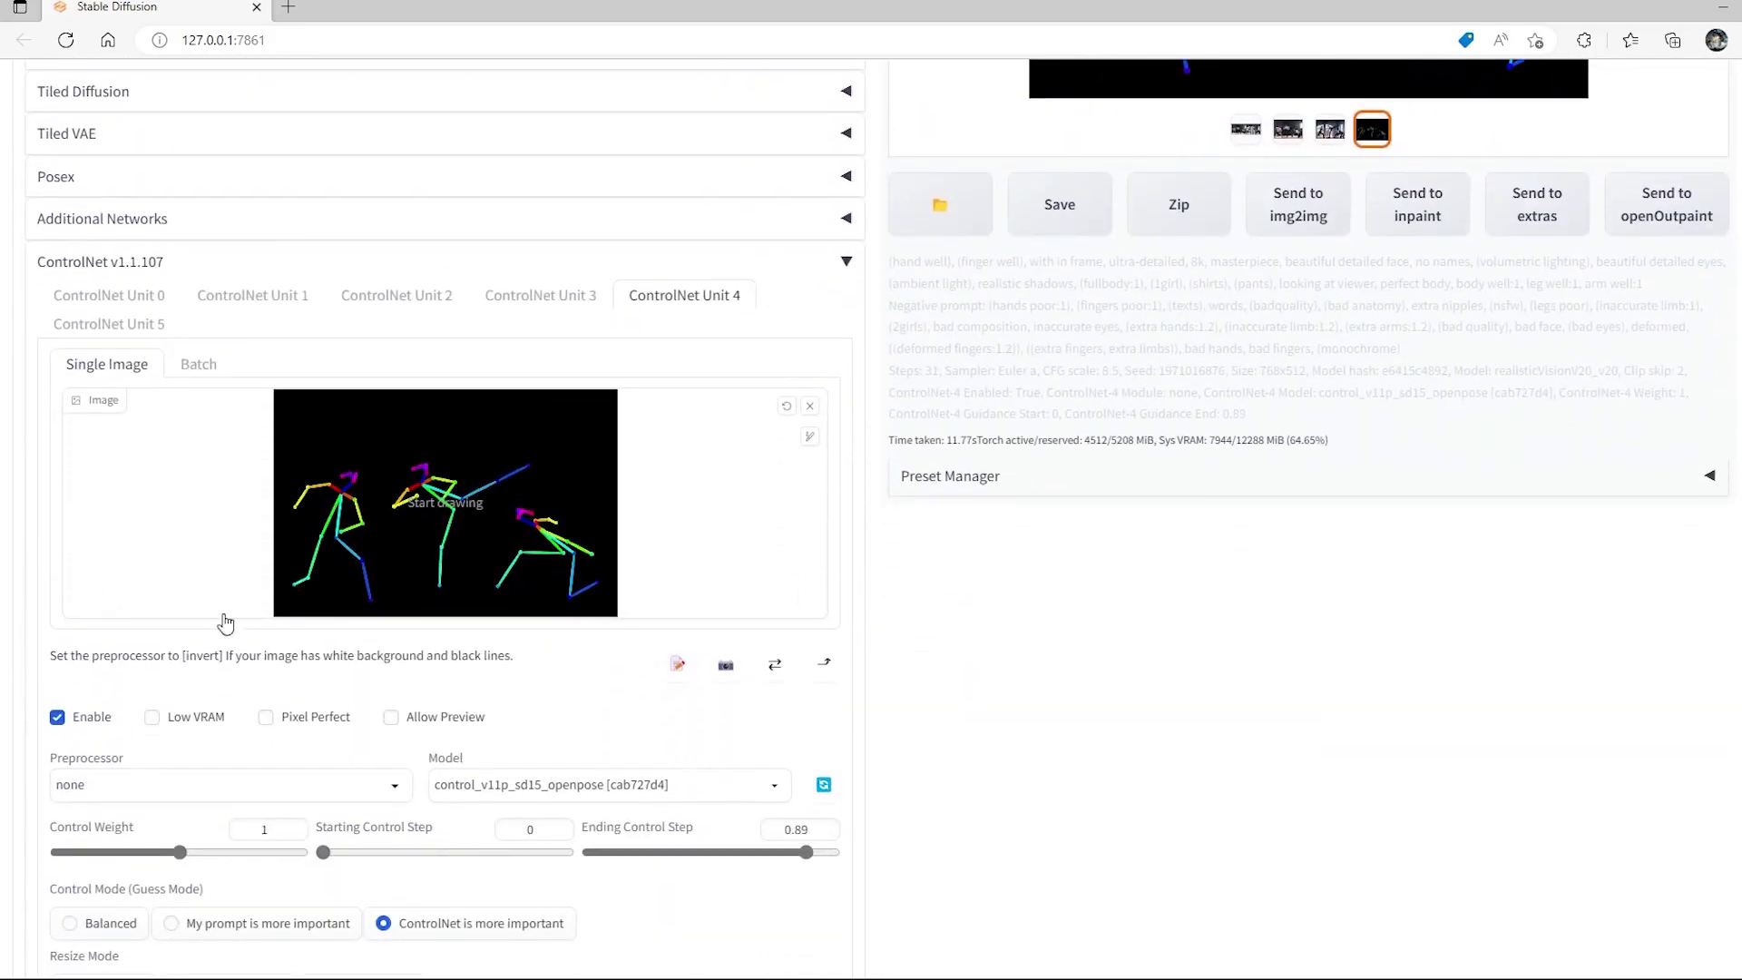
{"action": "left_click", "coordinate": [57, 717]}
{"action": "left_click", "coordinate": [131, 299]}
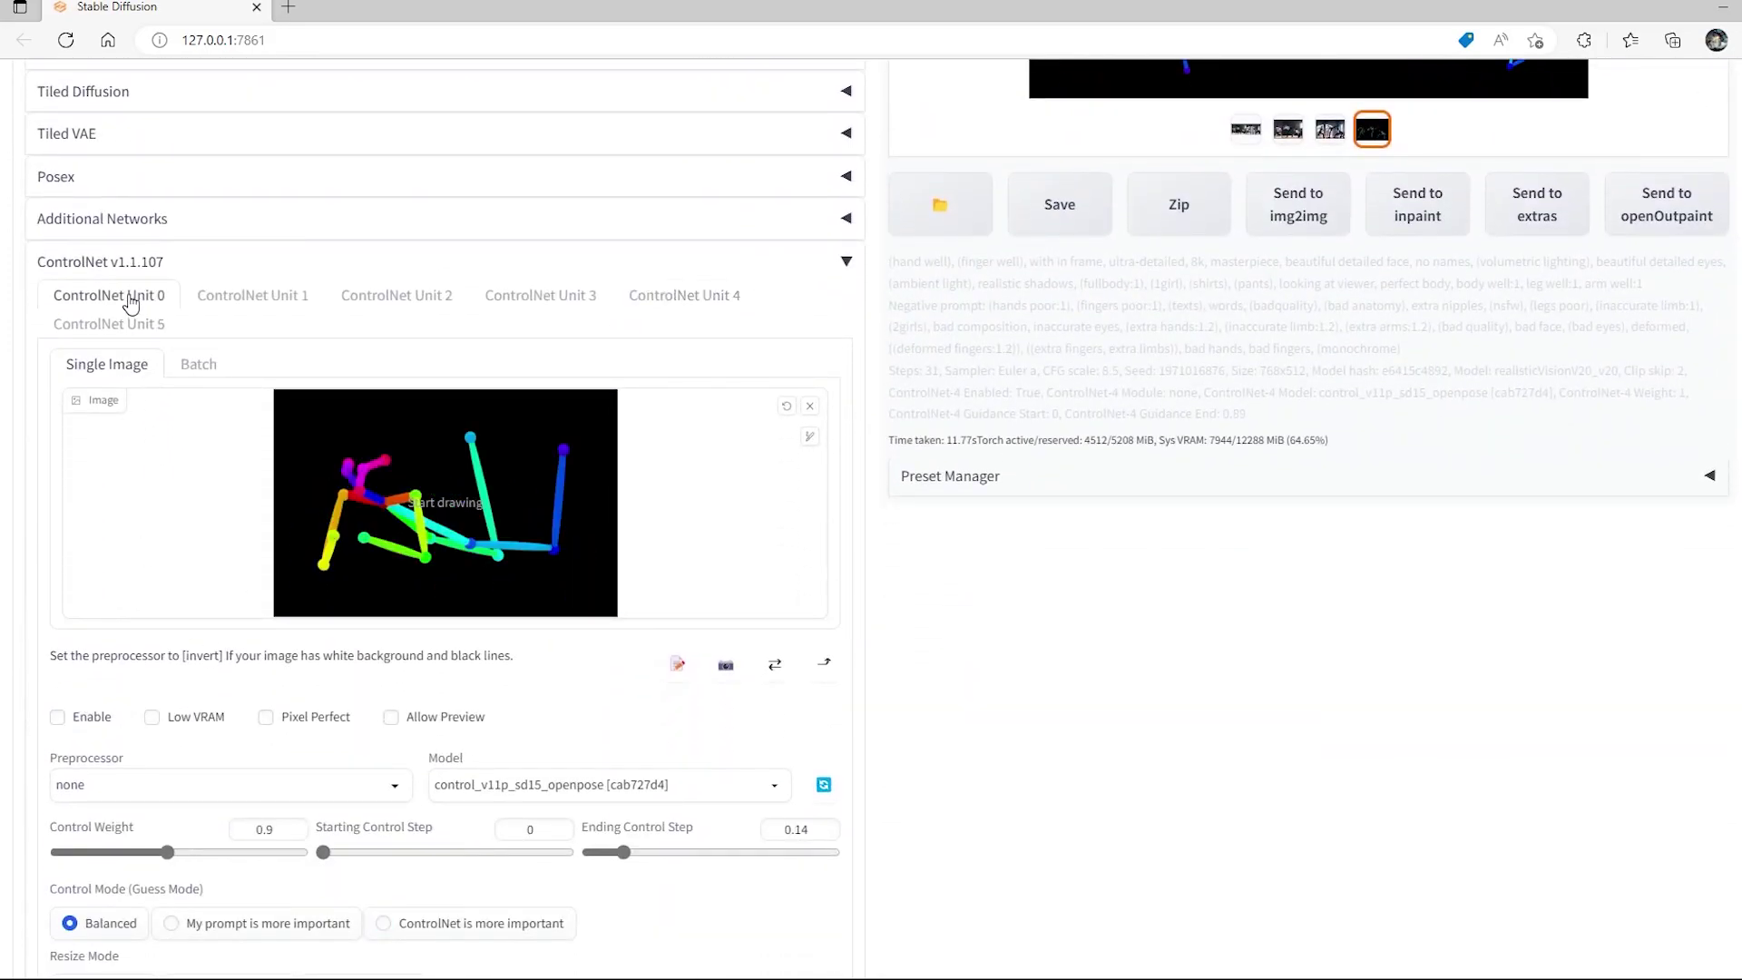
{"action": "scroll", "coordinate": [580, 834], "scroll_direction": "down", "scroll_amount": 2}
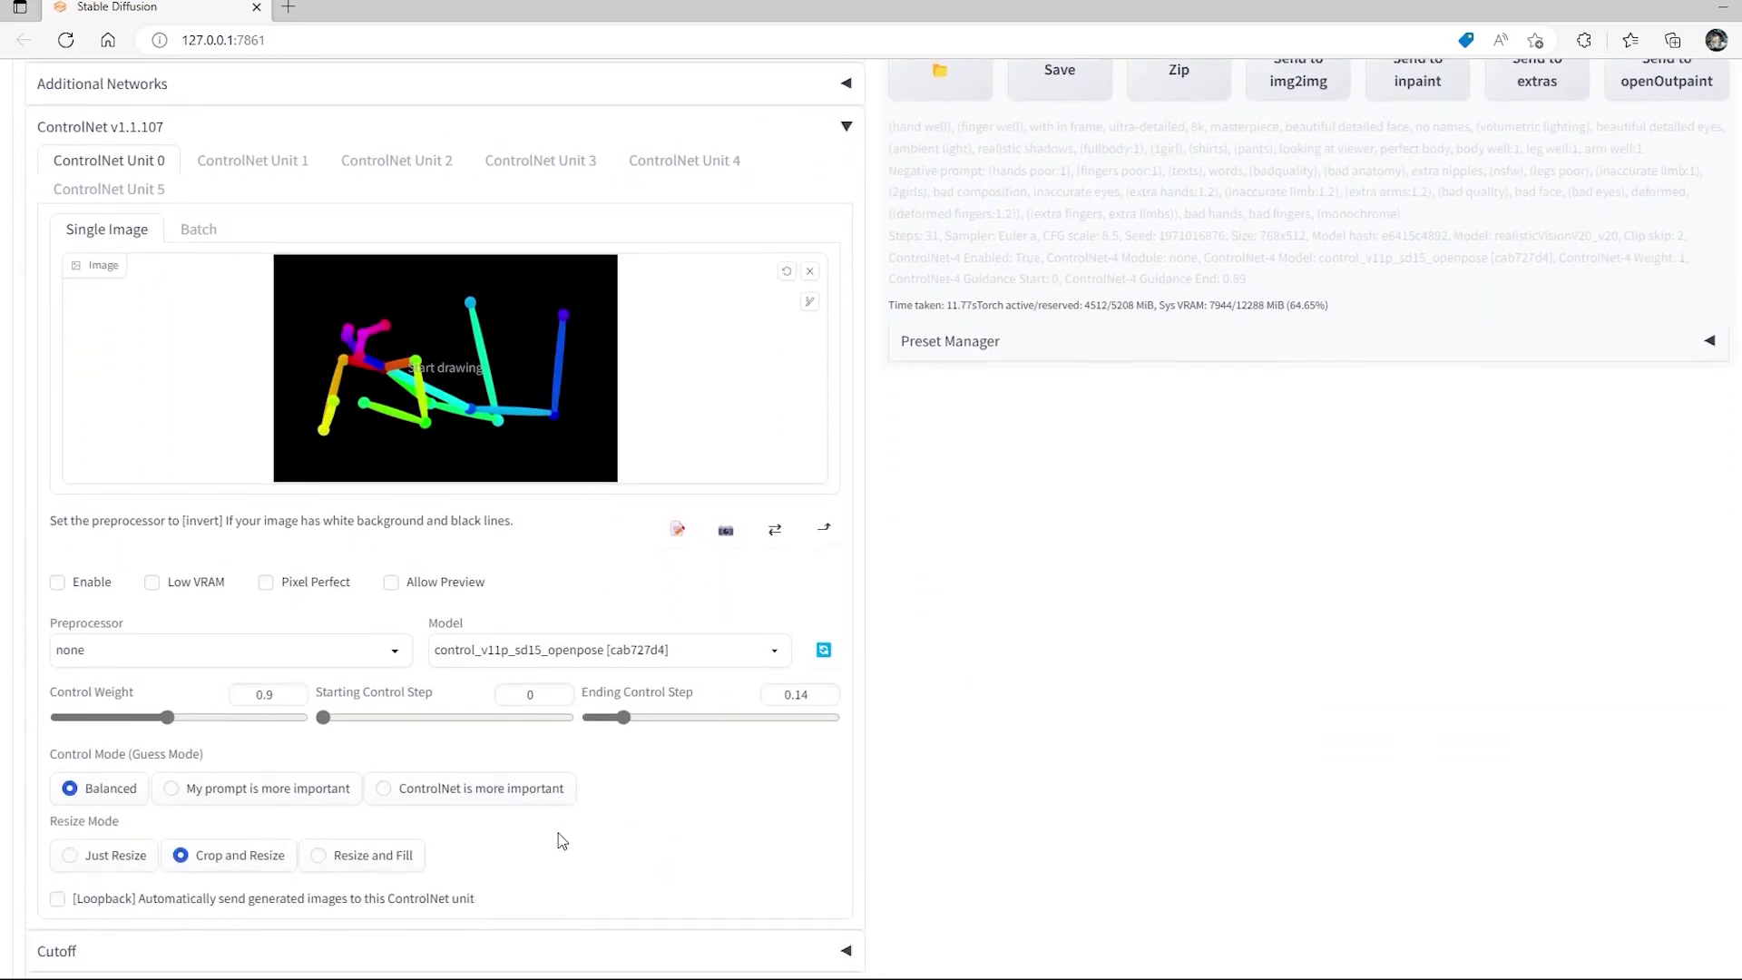
{"action": "left_click", "coordinate": [87, 581]}
Set Unit 0's Ending Control Step and Control Weight to 1 and its mode to ControlNet is more important, and generate two images.
{"action": "left_click_drag", "start_coordinate": [623, 715], "coordinate": [859, 729]}
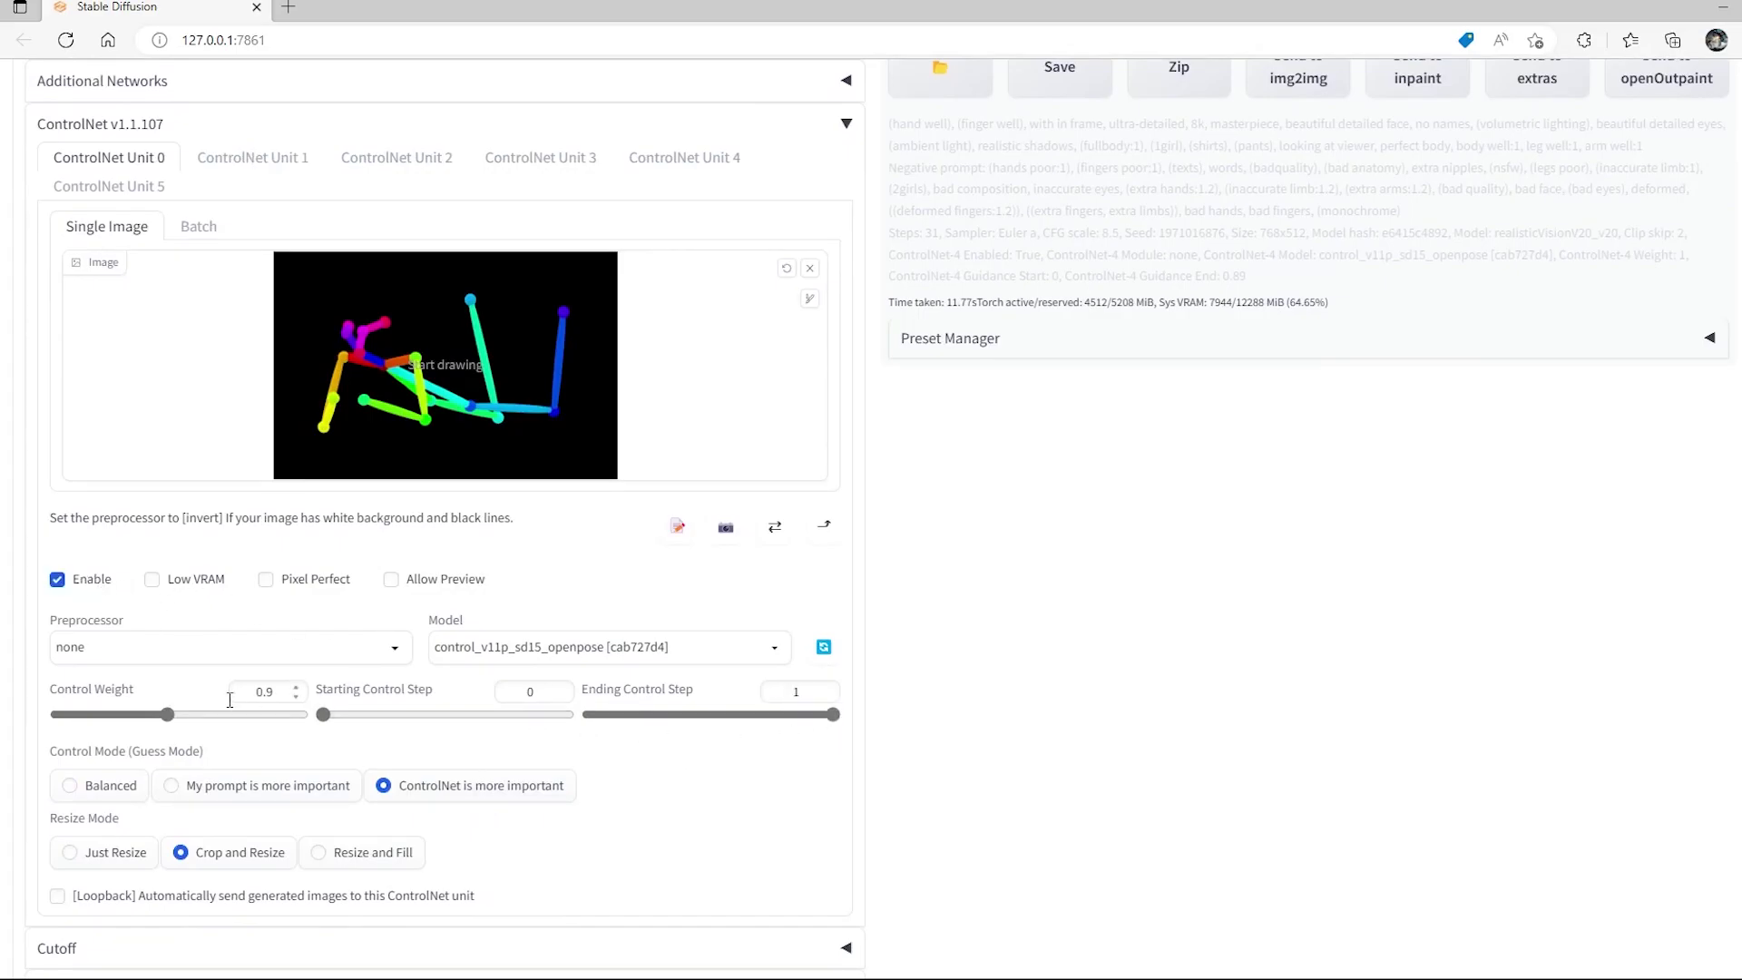
{"action": "left_click_drag", "start_coordinate": [167, 716], "coordinate": [180, 716]}
{"action": "scroll", "coordinate": [1161, 585], "scroll_direction": "up", "scroll_amount": 9}
{"action": "left_click", "coordinate": [1603, 261]}
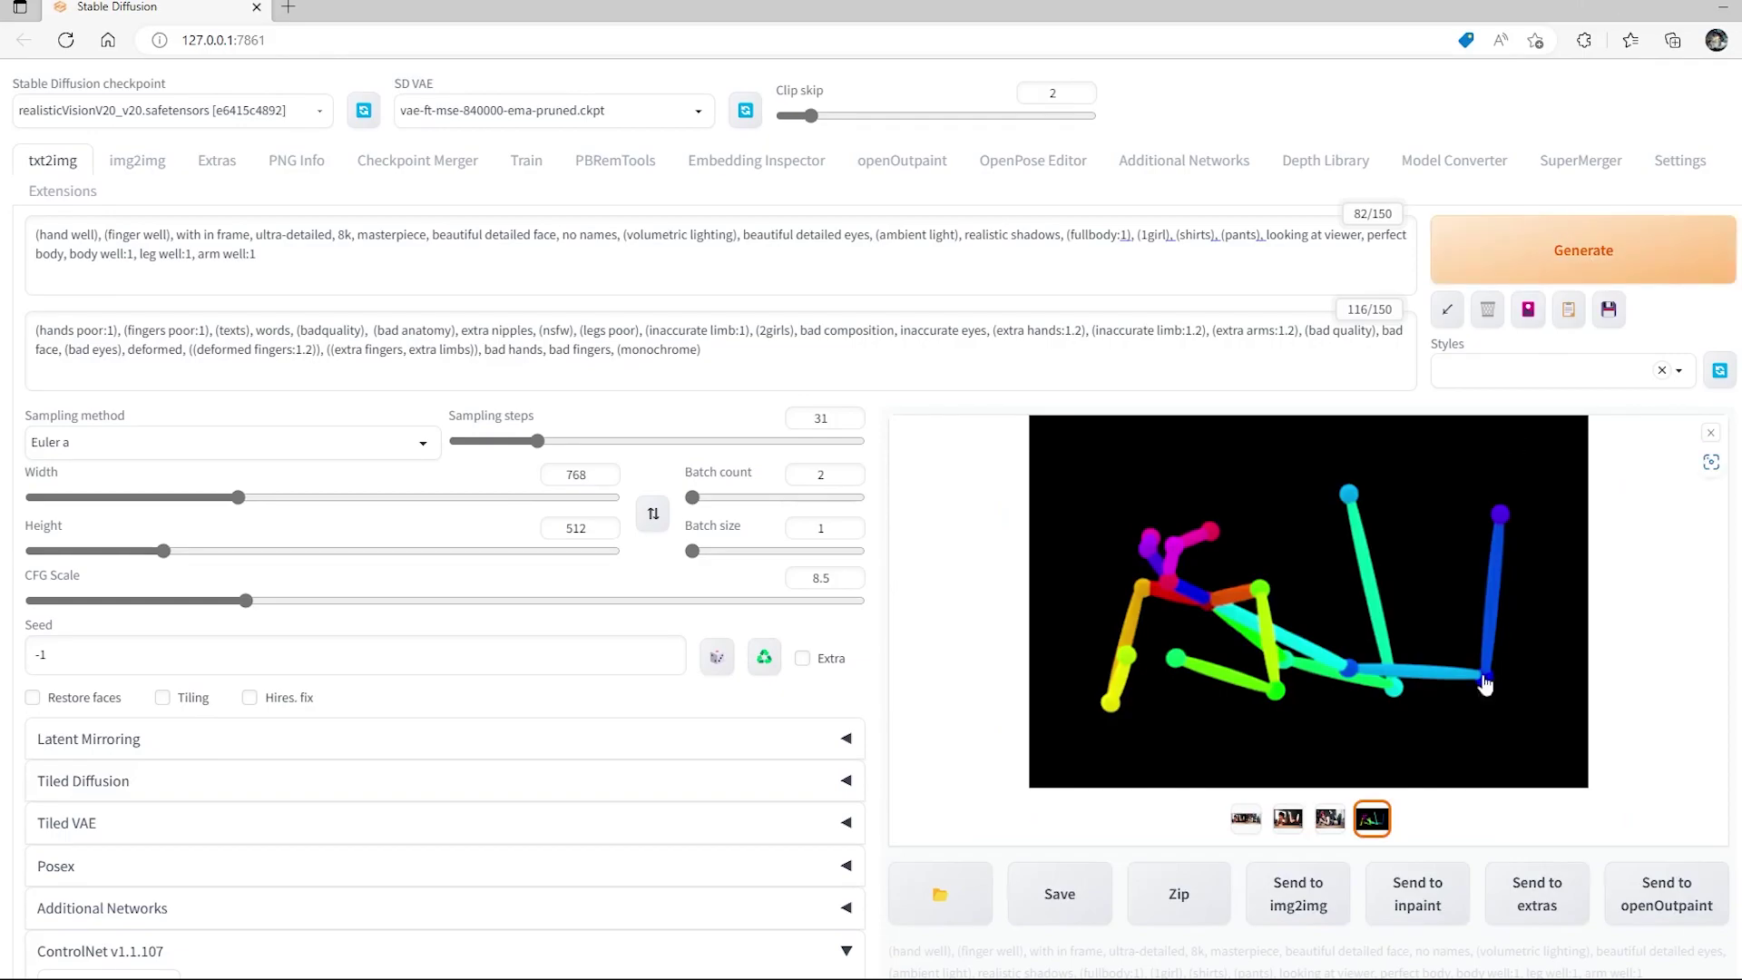
Compare the two generated reclining-pose images with each other in the result gallery.
{"action": "left_click", "coordinate": [1329, 821]}
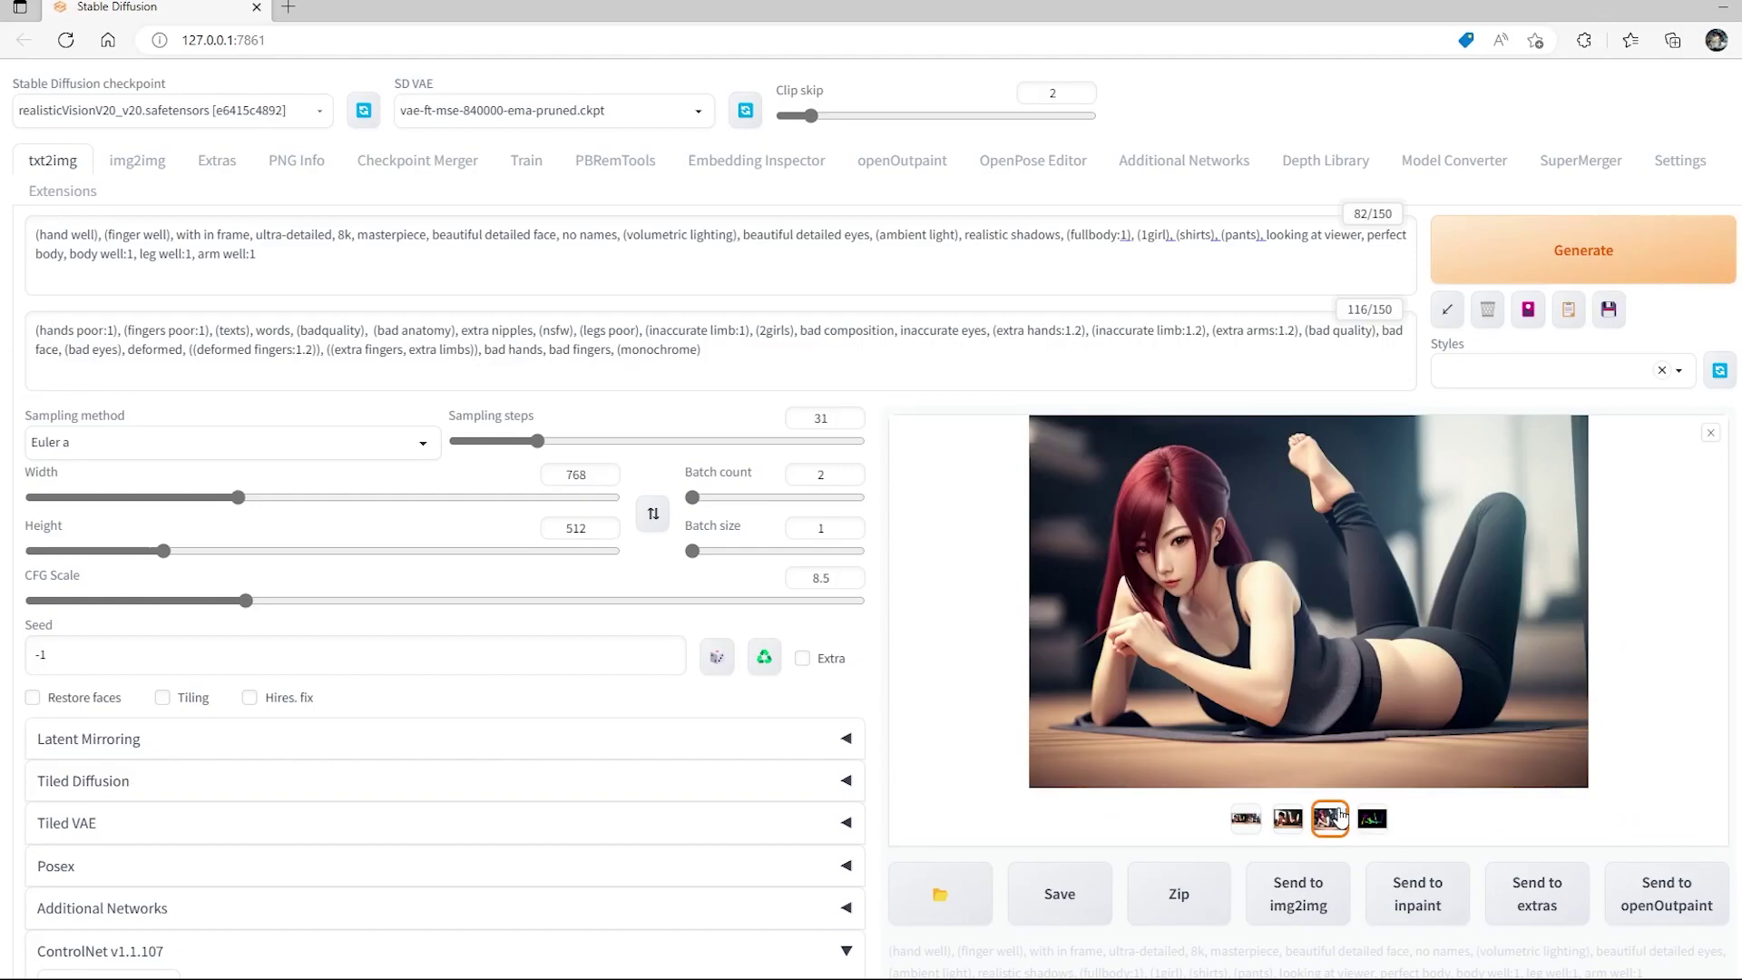
{"action": "left_click", "coordinate": [1295, 820]}
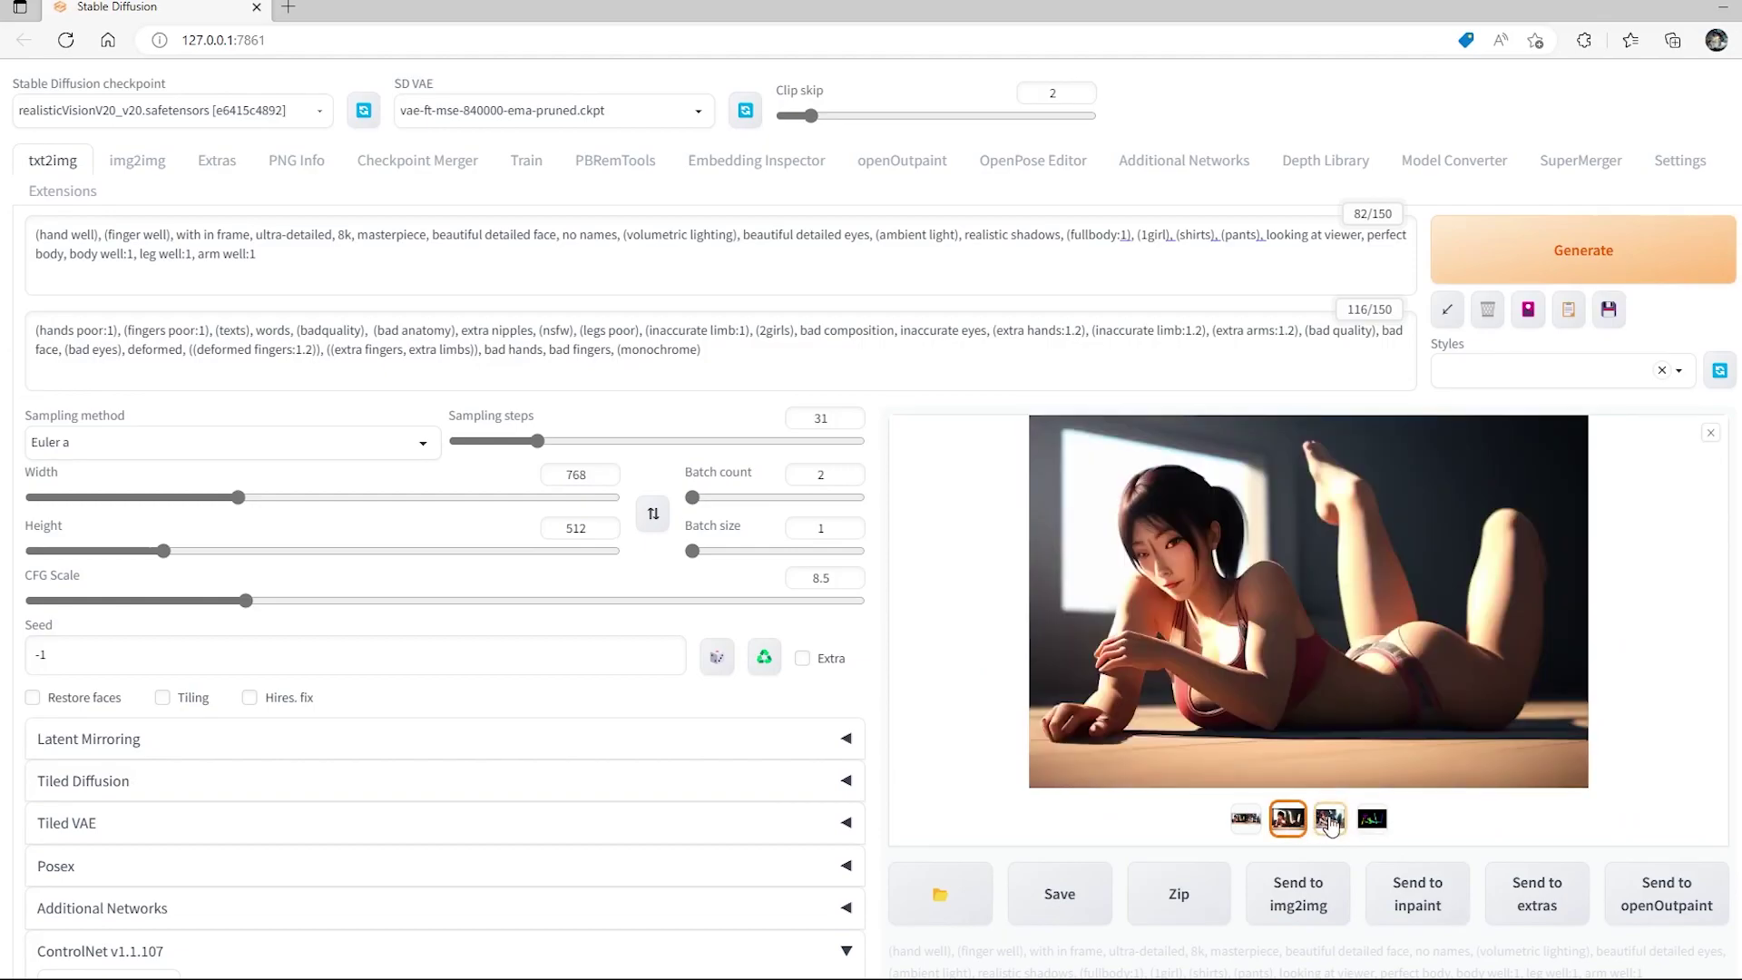
{"action": "left_click", "coordinate": [1330, 821]}
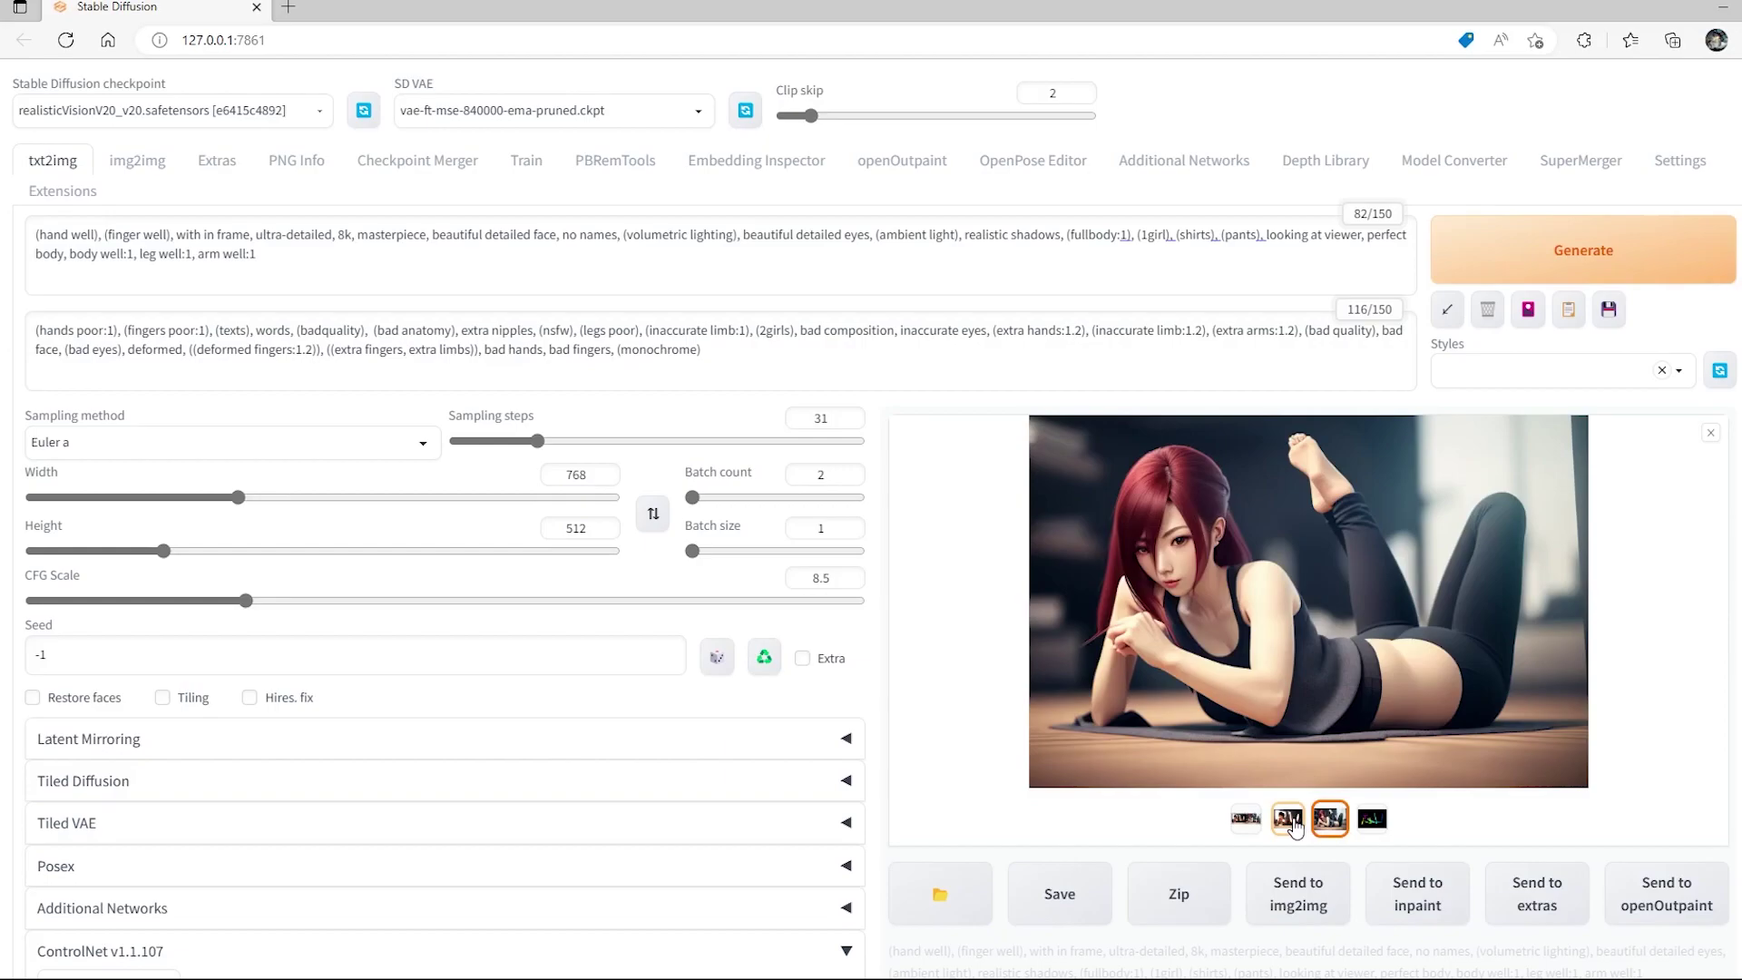
{"action": "left_click", "coordinate": [1294, 823]}
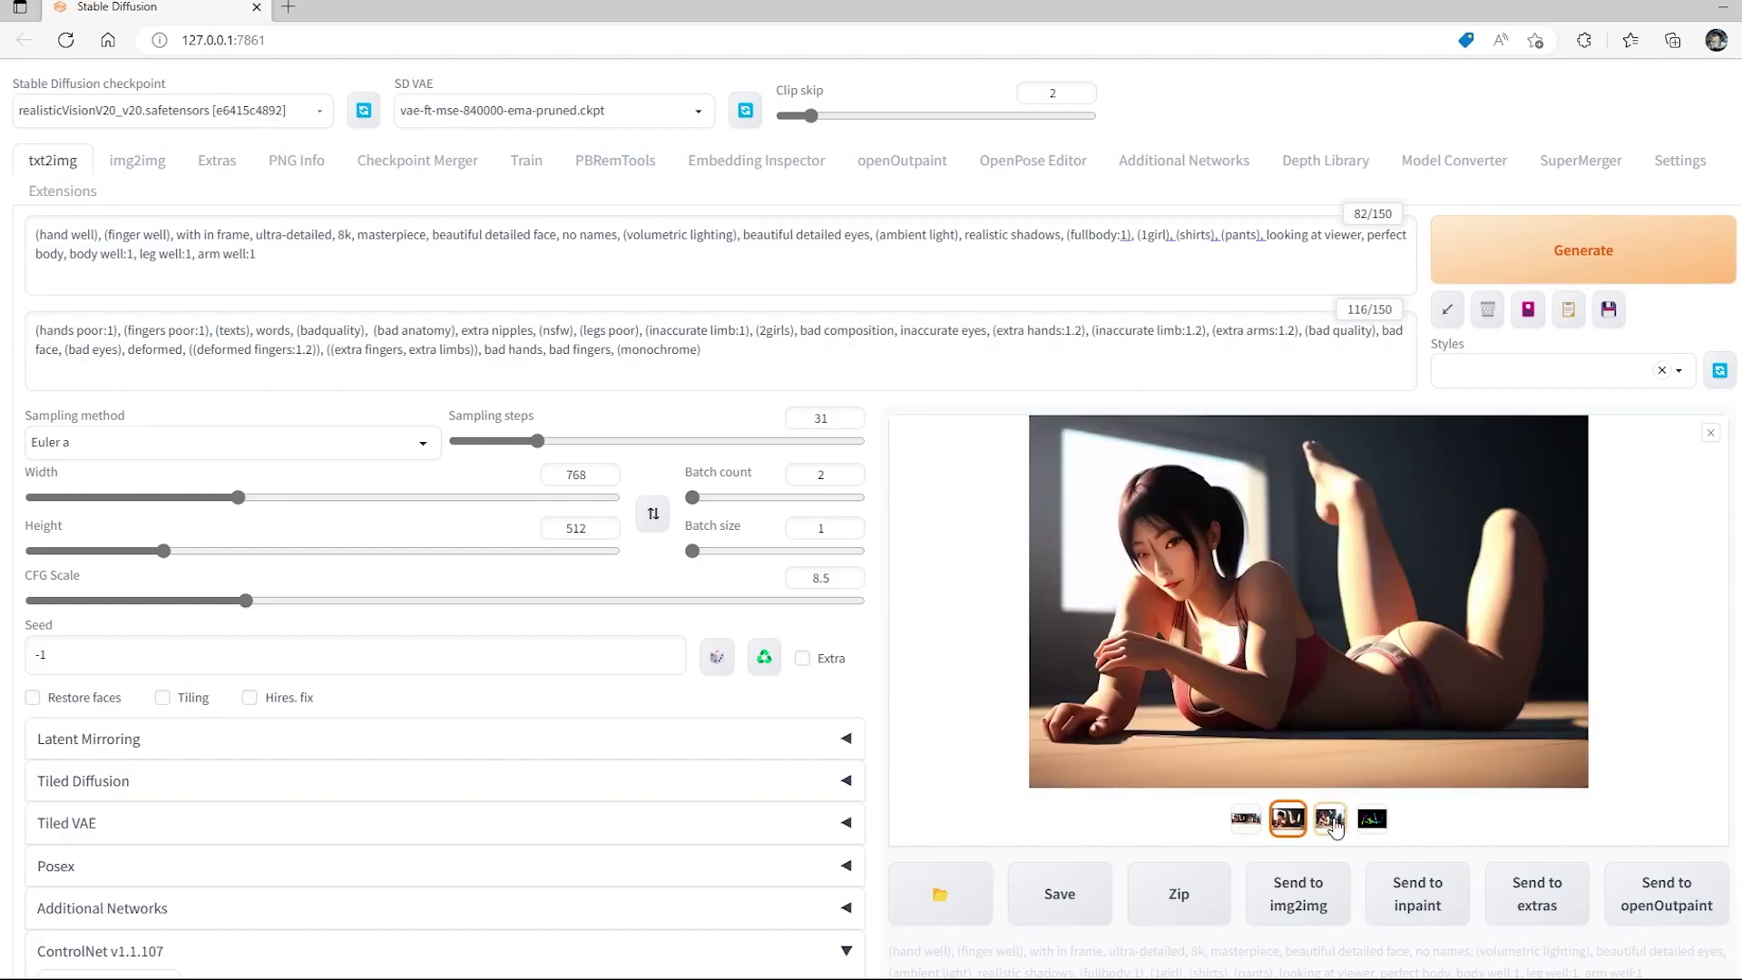
{"action": "left_click", "coordinate": [1331, 826]}
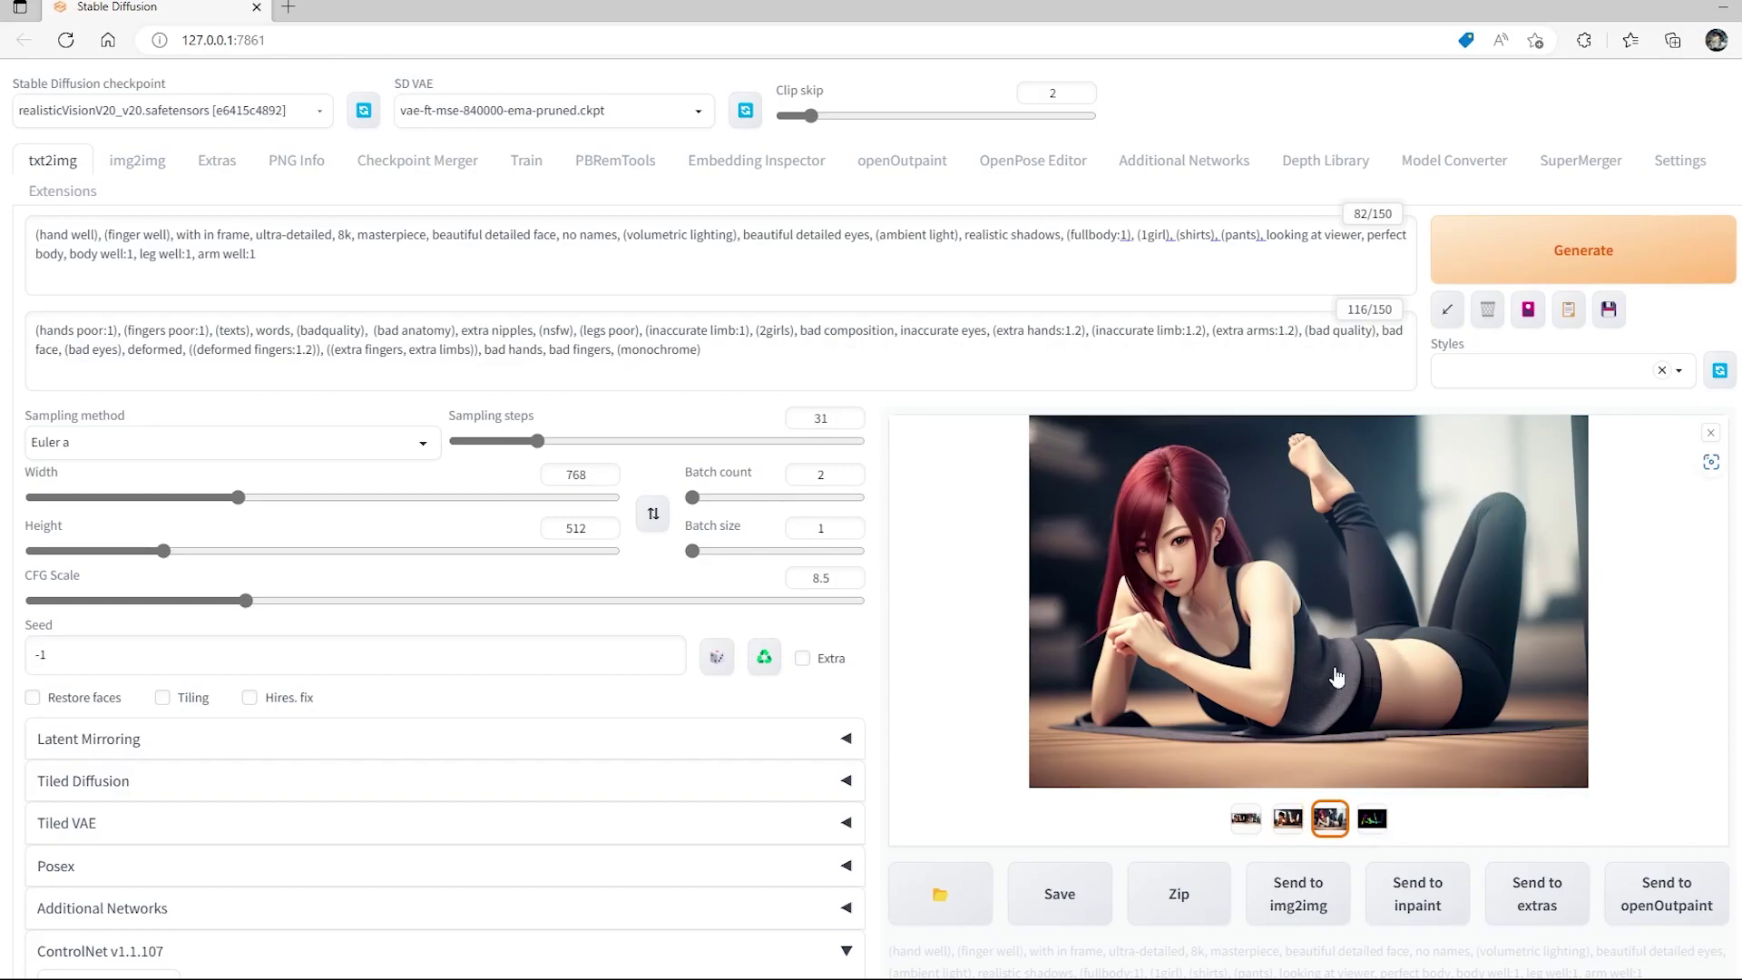
{"action": "left_click", "coordinate": [1299, 819]}
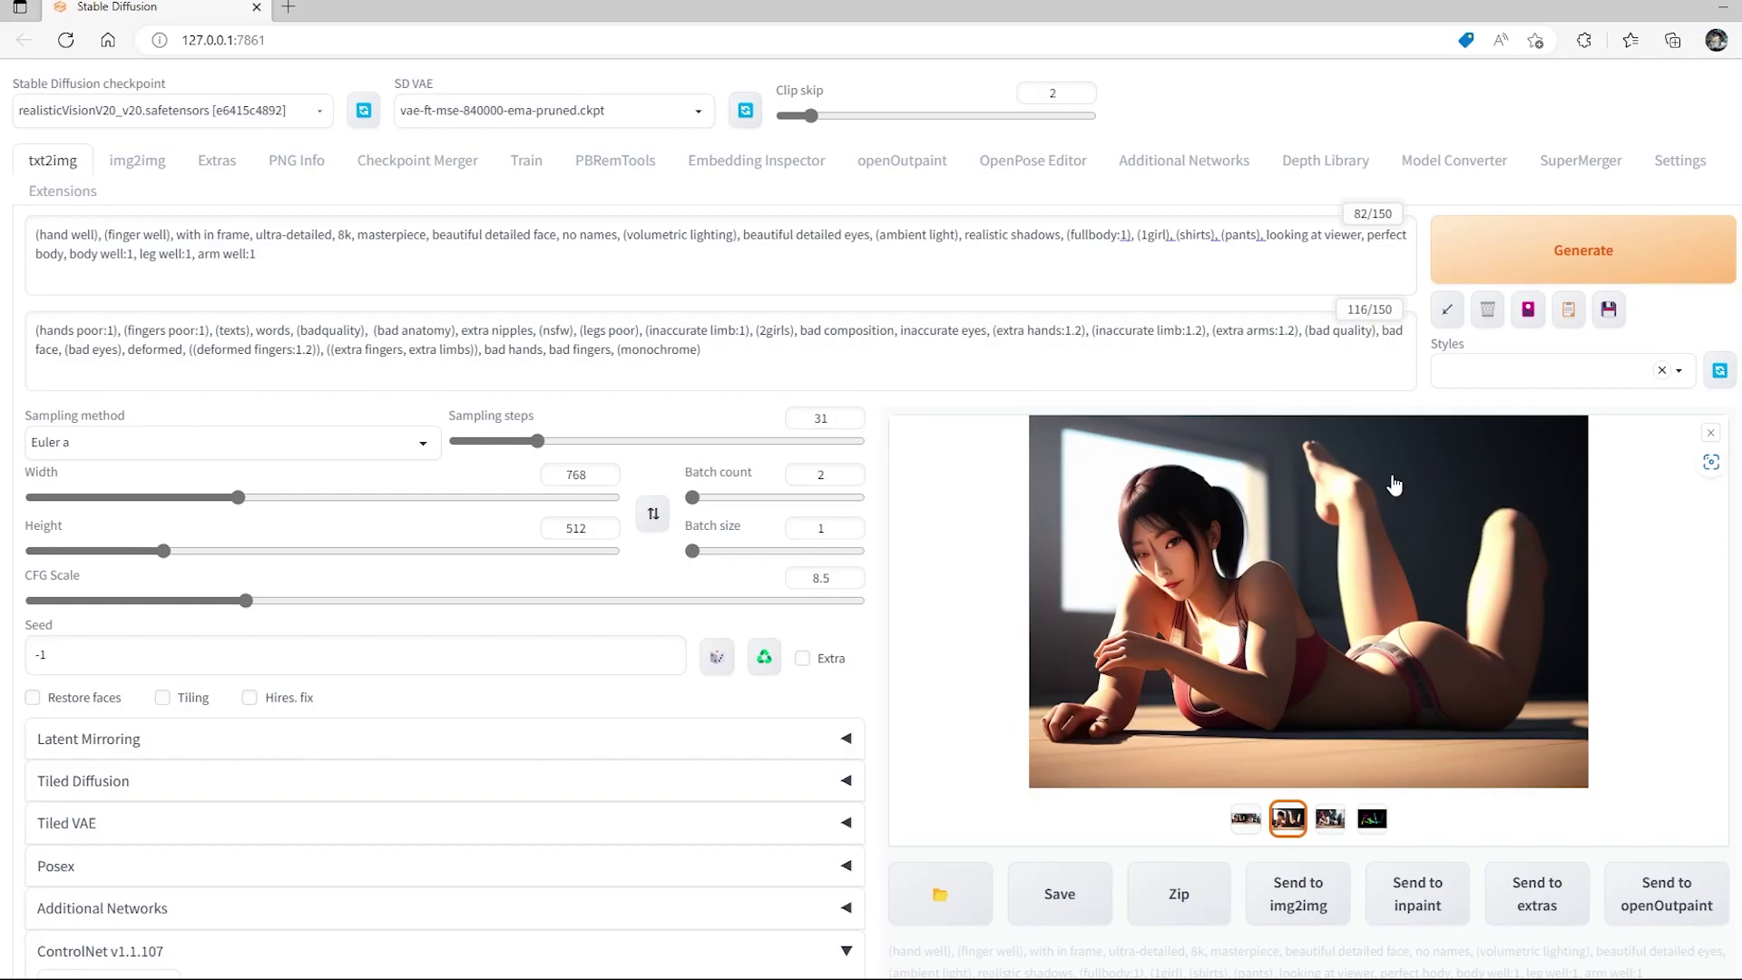
Examine the available preprocessors for ControlNet Unit 0, leaving the selection at none.
{"action": "scroll", "coordinate": [711, 633], "scroll_direction": "down", "scroll_amount": 8}
{"action": "left_click", "coordinate": [204, 783]}
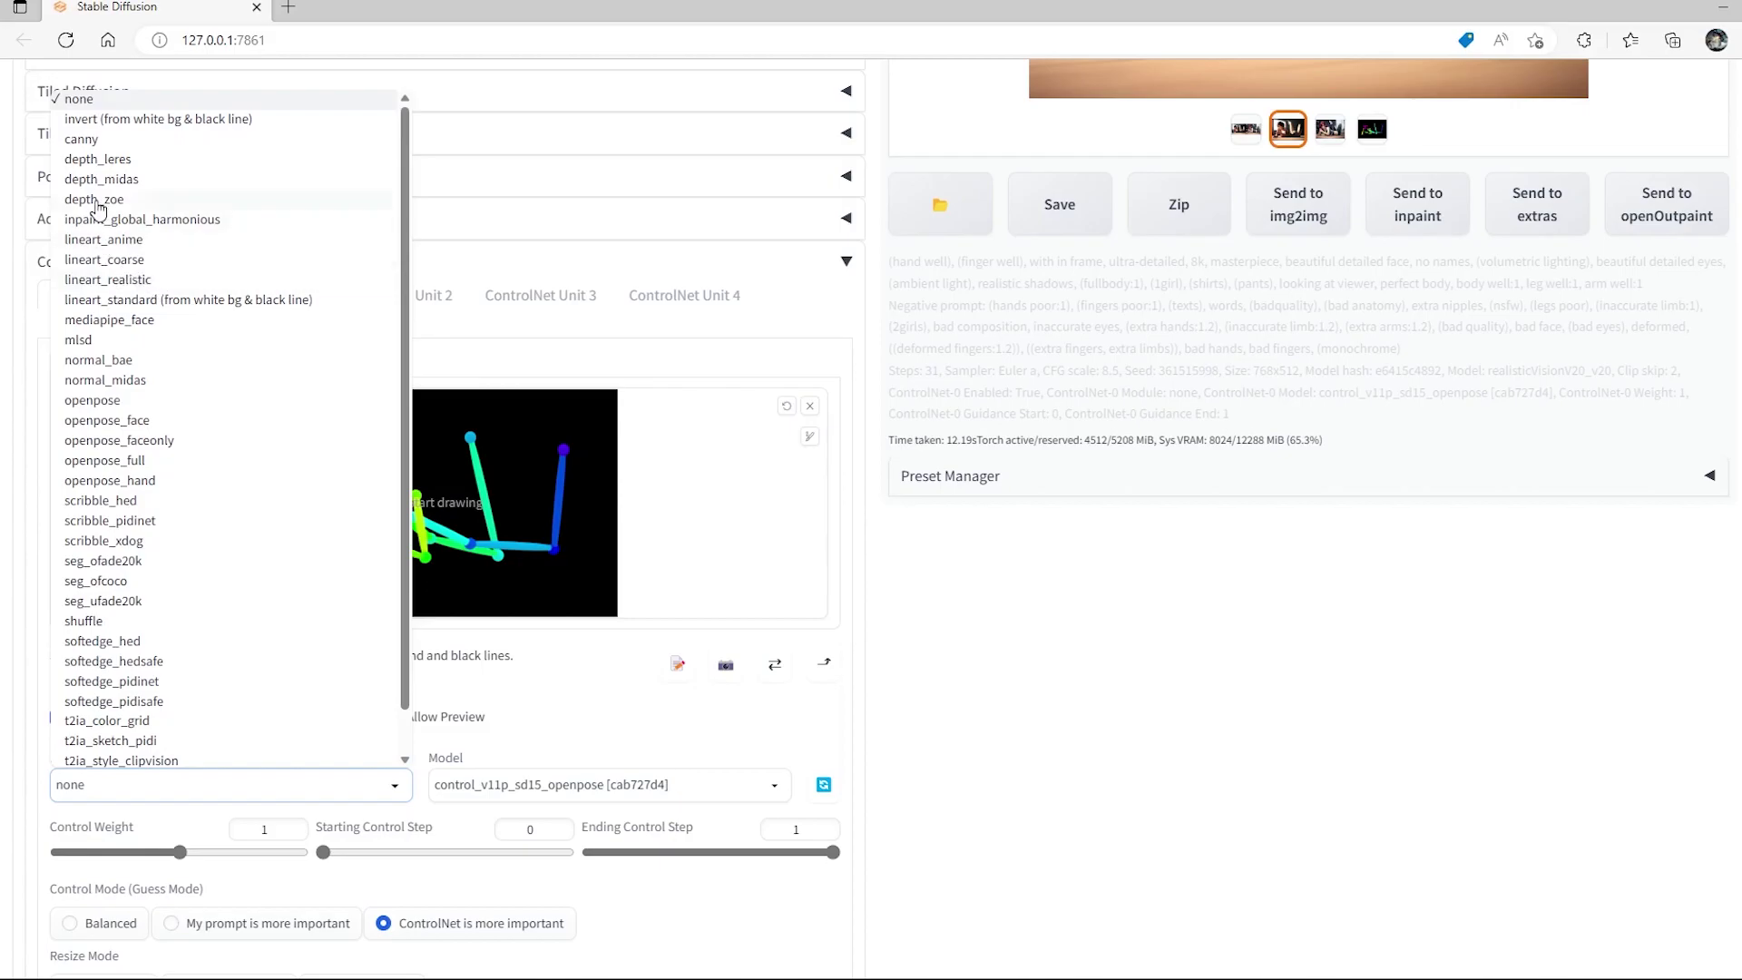
{"action": "scroll", "coordinate": [129, 263], "scroll_direction": "up", "scroll_amount": 2}
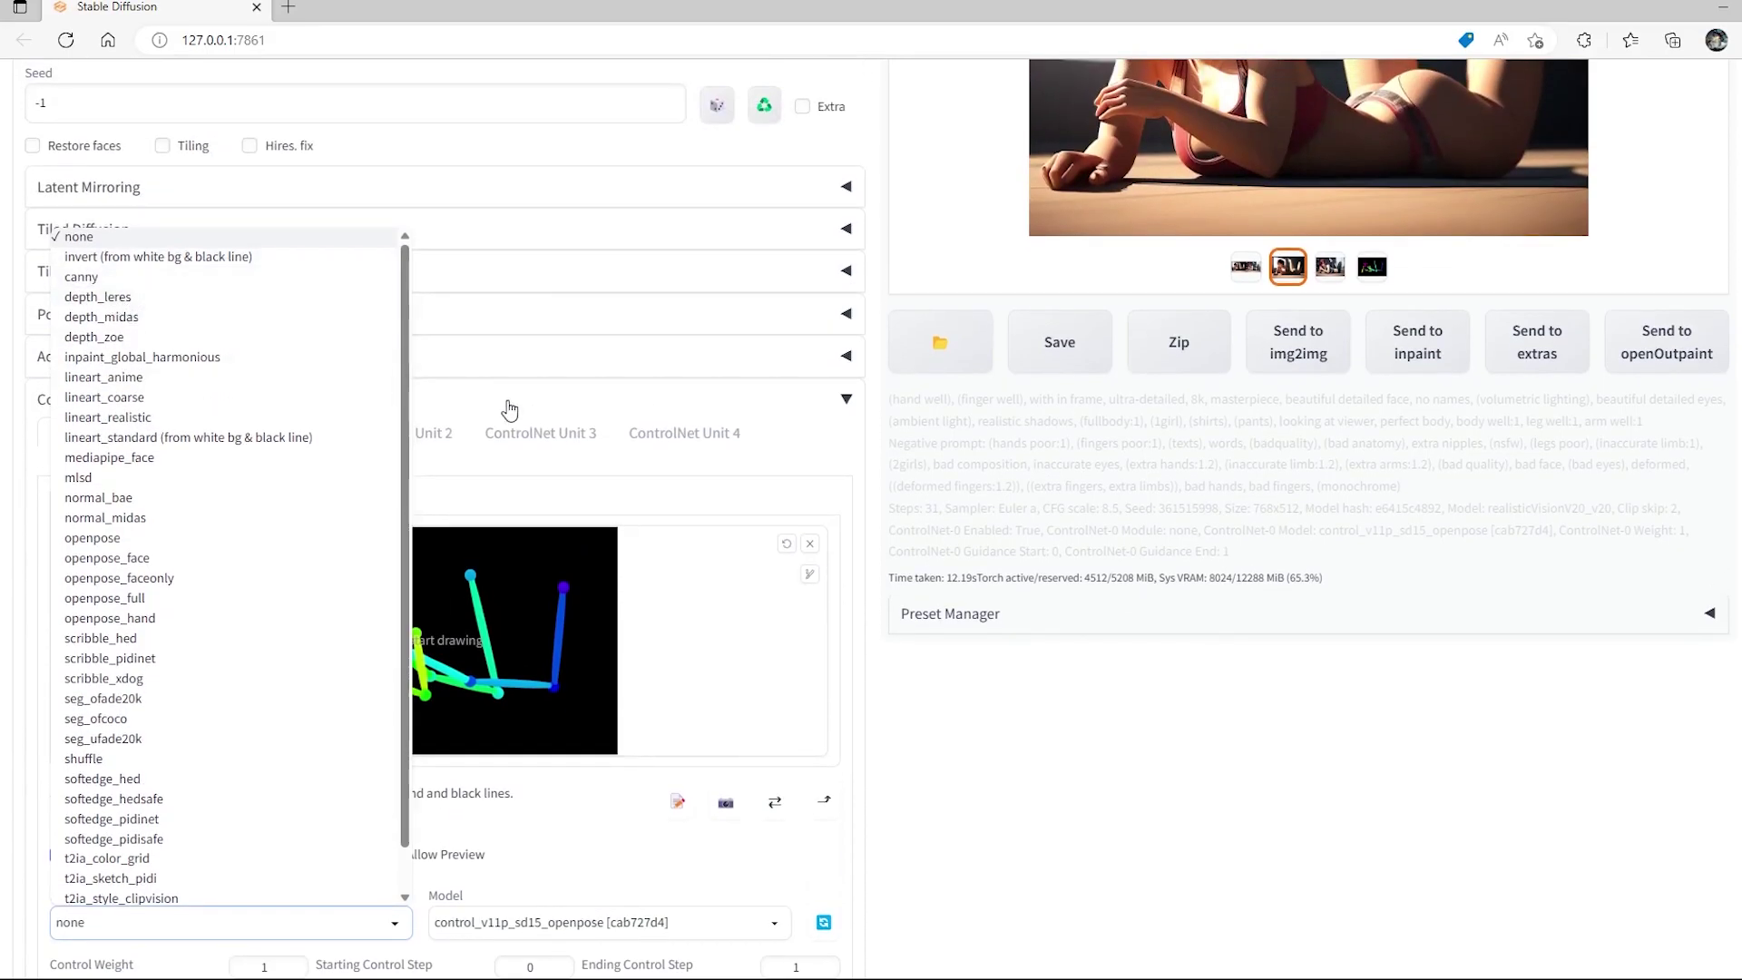
{"action": "left_click", "coordinate": [396, 922]}
Compare the reclining skeleton map with both generated images, checking how the raised legs follow the pose.
{"action": "scroll", "coordinate": [1167, 517], "scroll_direction": "up", "scroll_amount": 5}
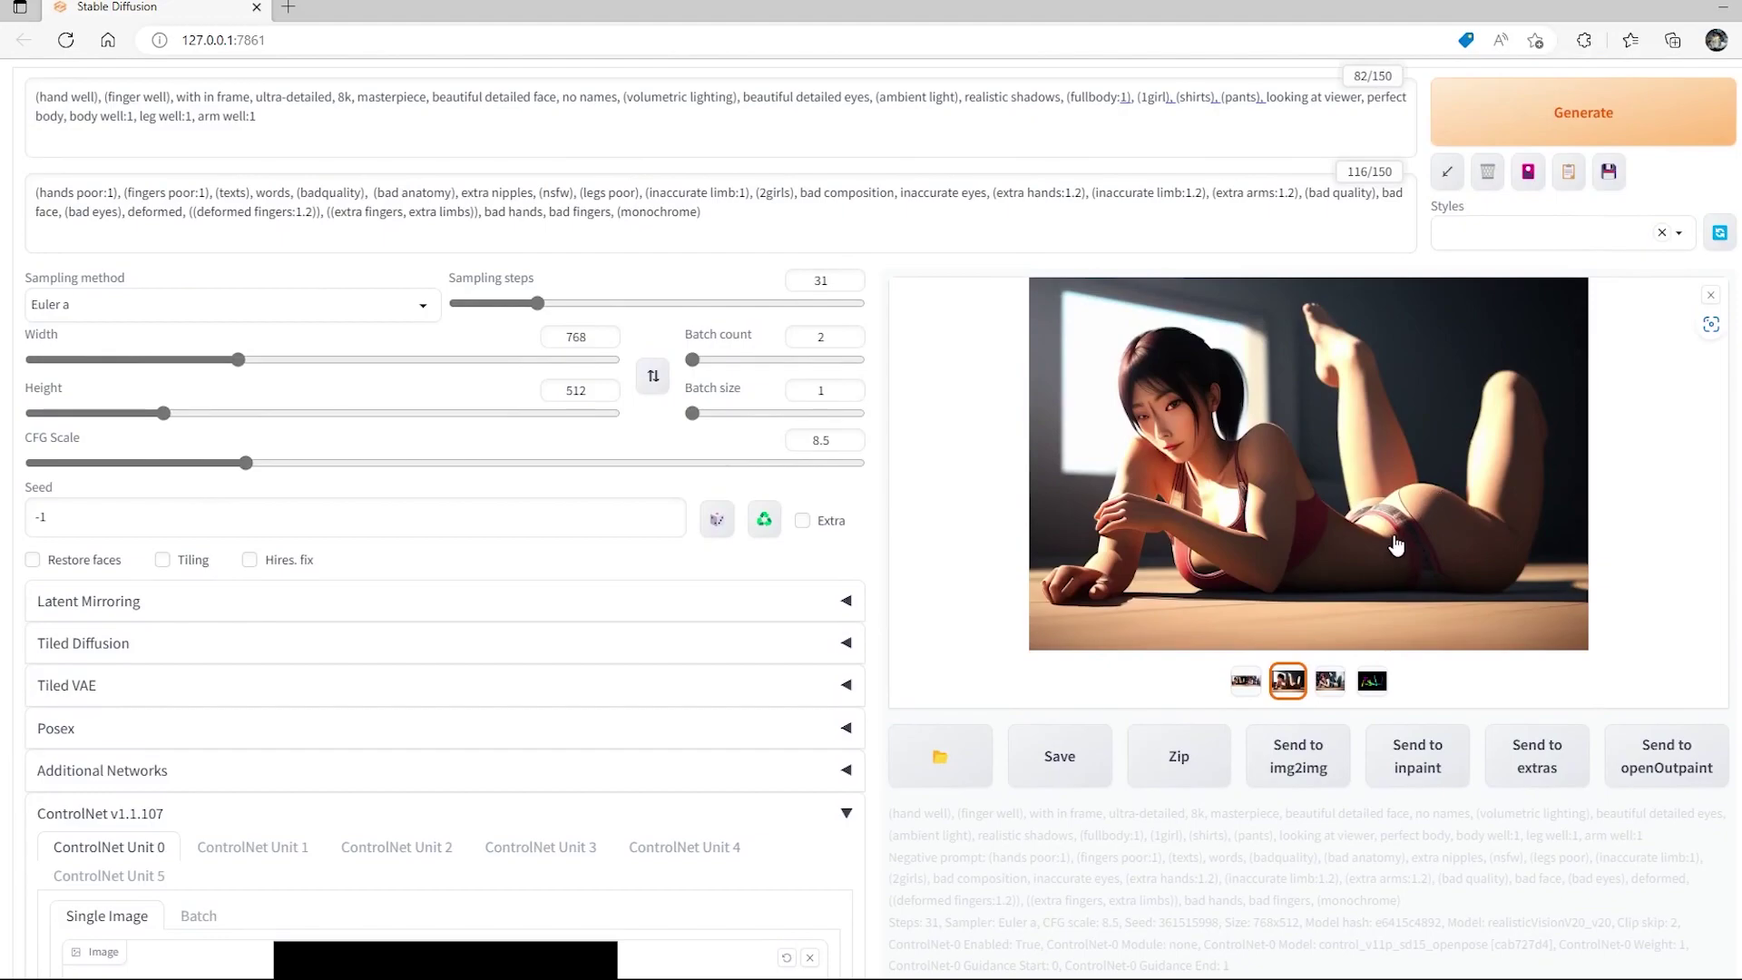
{"action": "left_click", "coordinate": [1330, 681]}
{"action": "left_click", "coordinate": [1375, 682]}
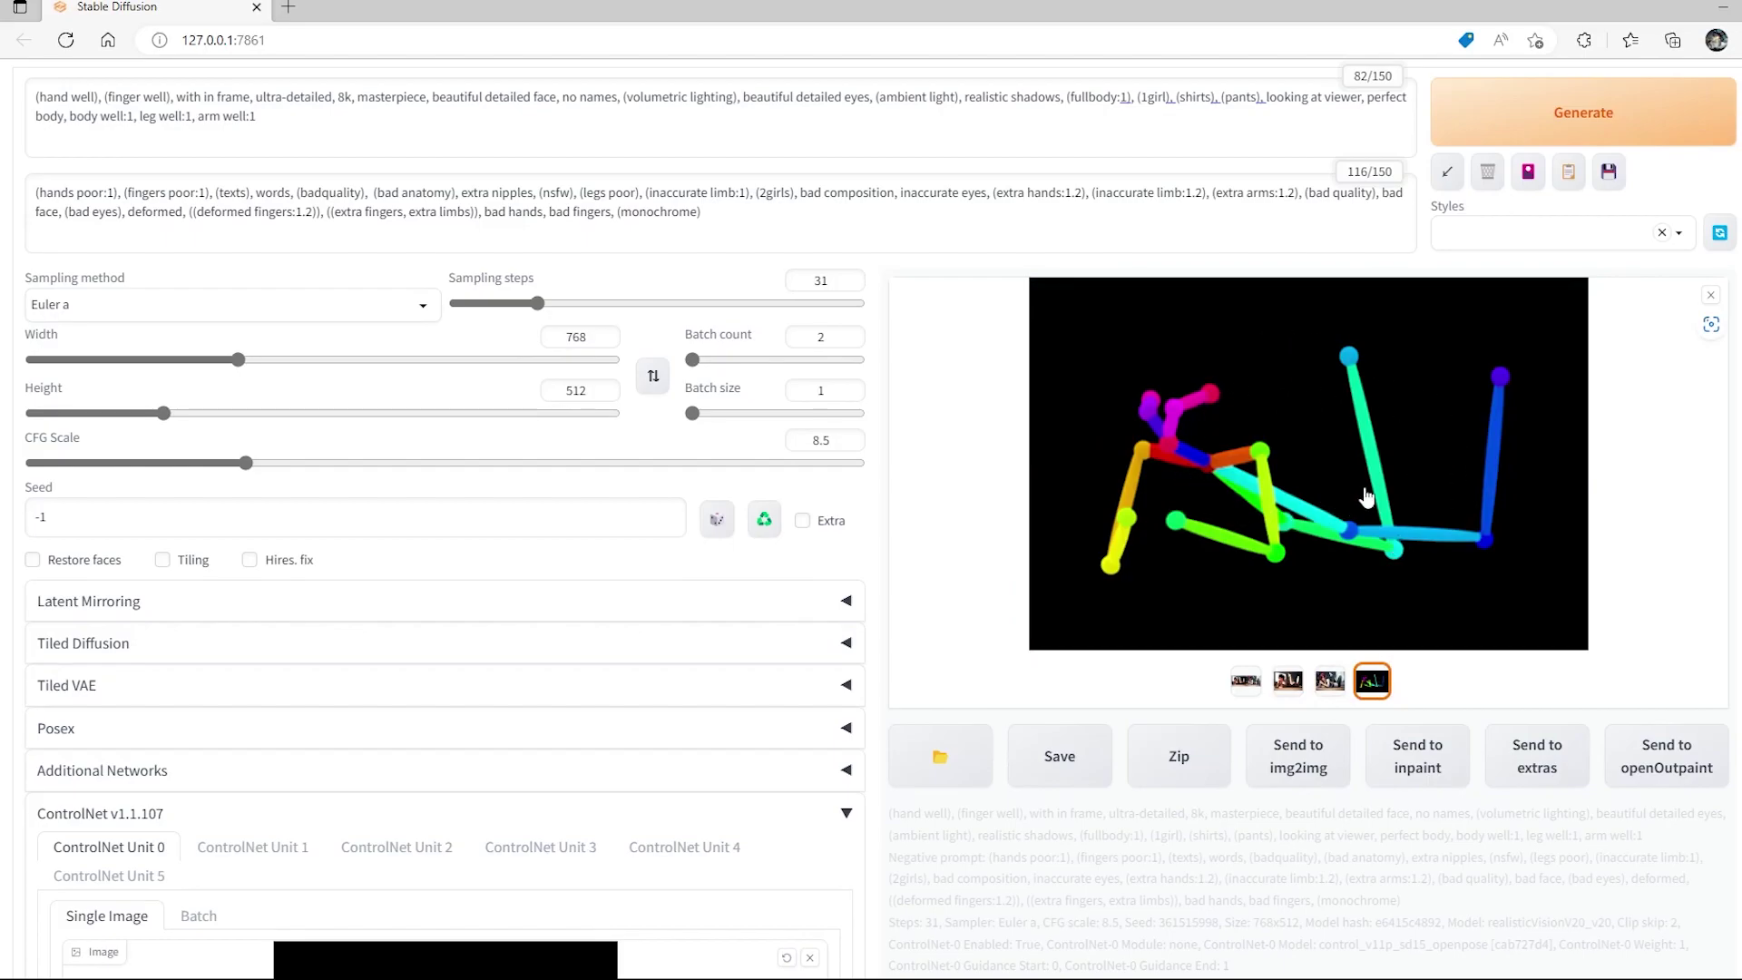
{"action": "scroll", "coordinate": [1367, 497], "scroll_direction": "up", "scroll_amount": 2}
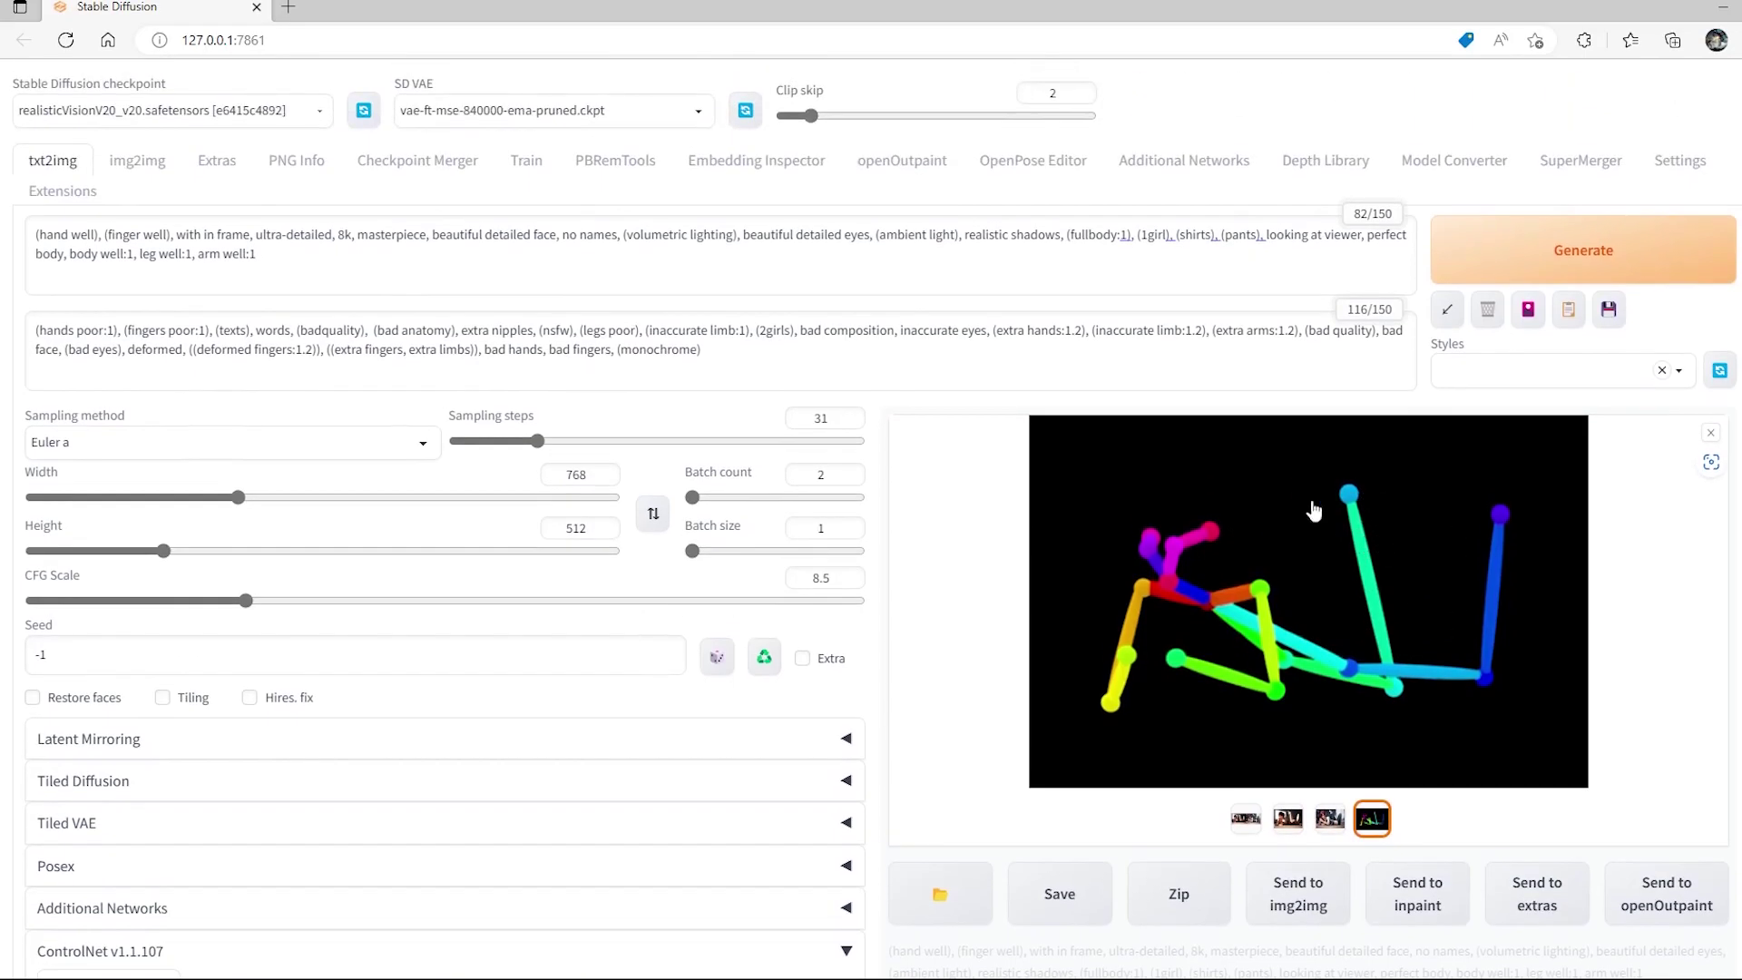
{"action": "left_click", "coordinate": [1332, 823]}
{"action": "left_click", "coordinate": [1288, 821]}
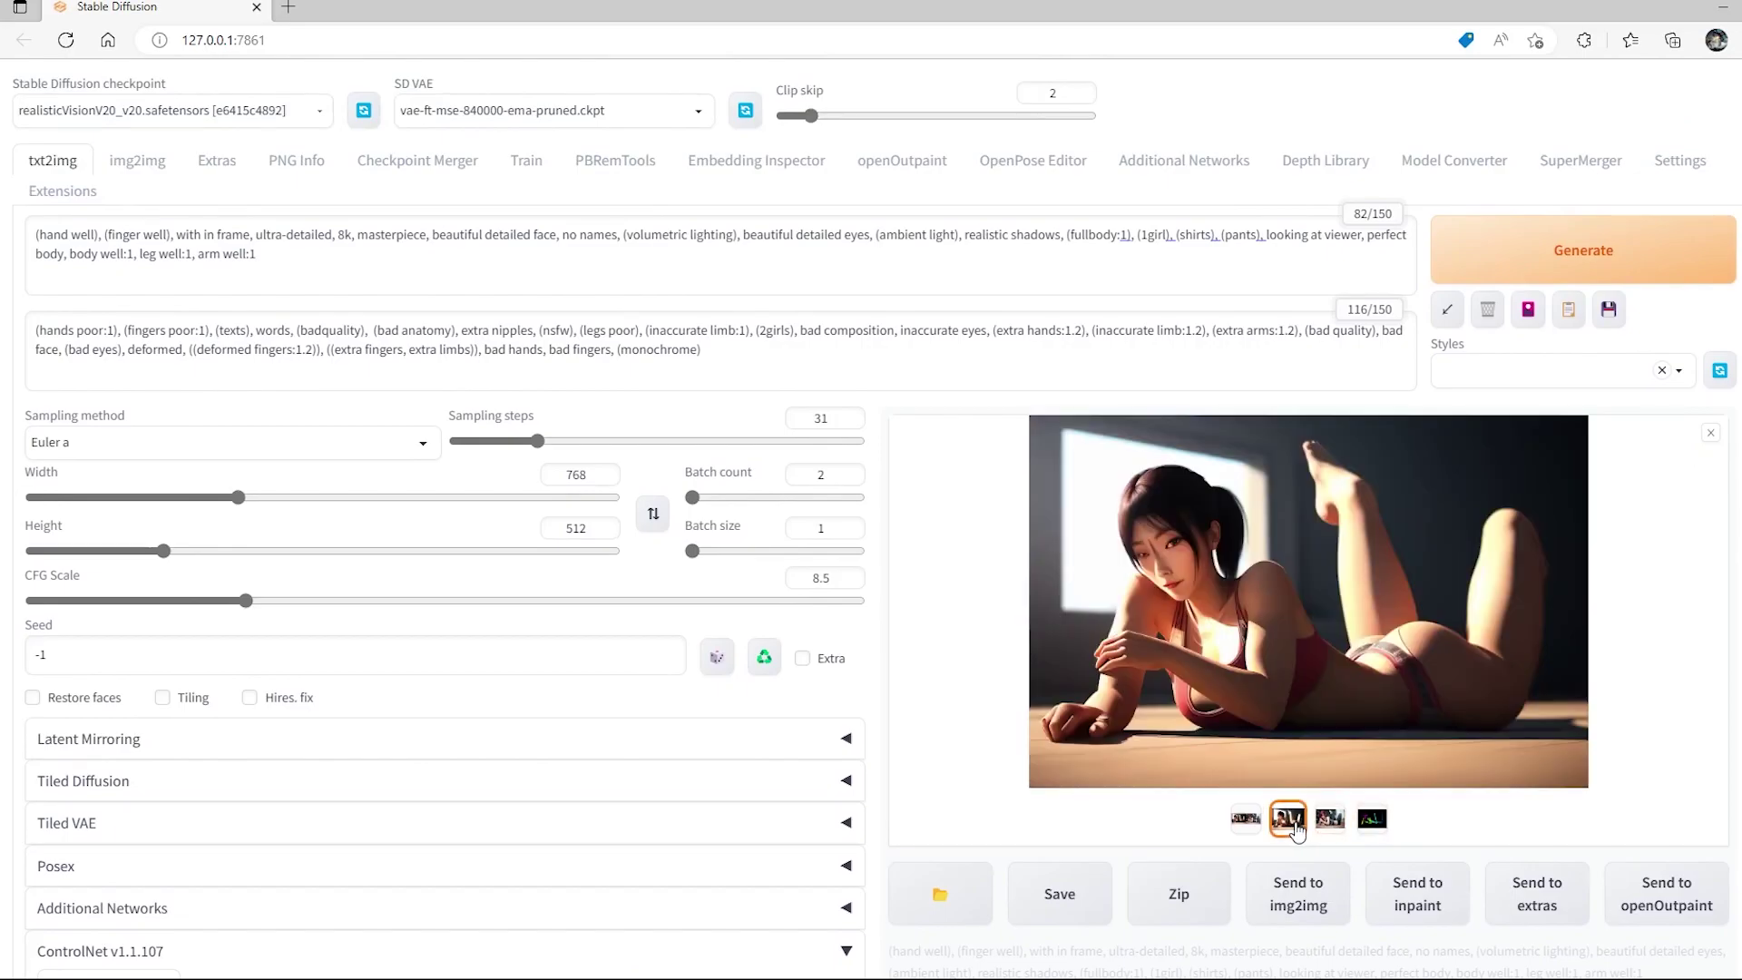
Set ControlNet Unit 0's Ending Control Step to 0.86 and lower its Control Weight slightly.
{"action": "scroll", "coordinate": [1342, 572], "scroll_direction": "down", "scroll_amount": 7}
{"action": "scroll", "coordinate": [1341, 573], "scroll_direction": "down", "scroll_amount": 3}
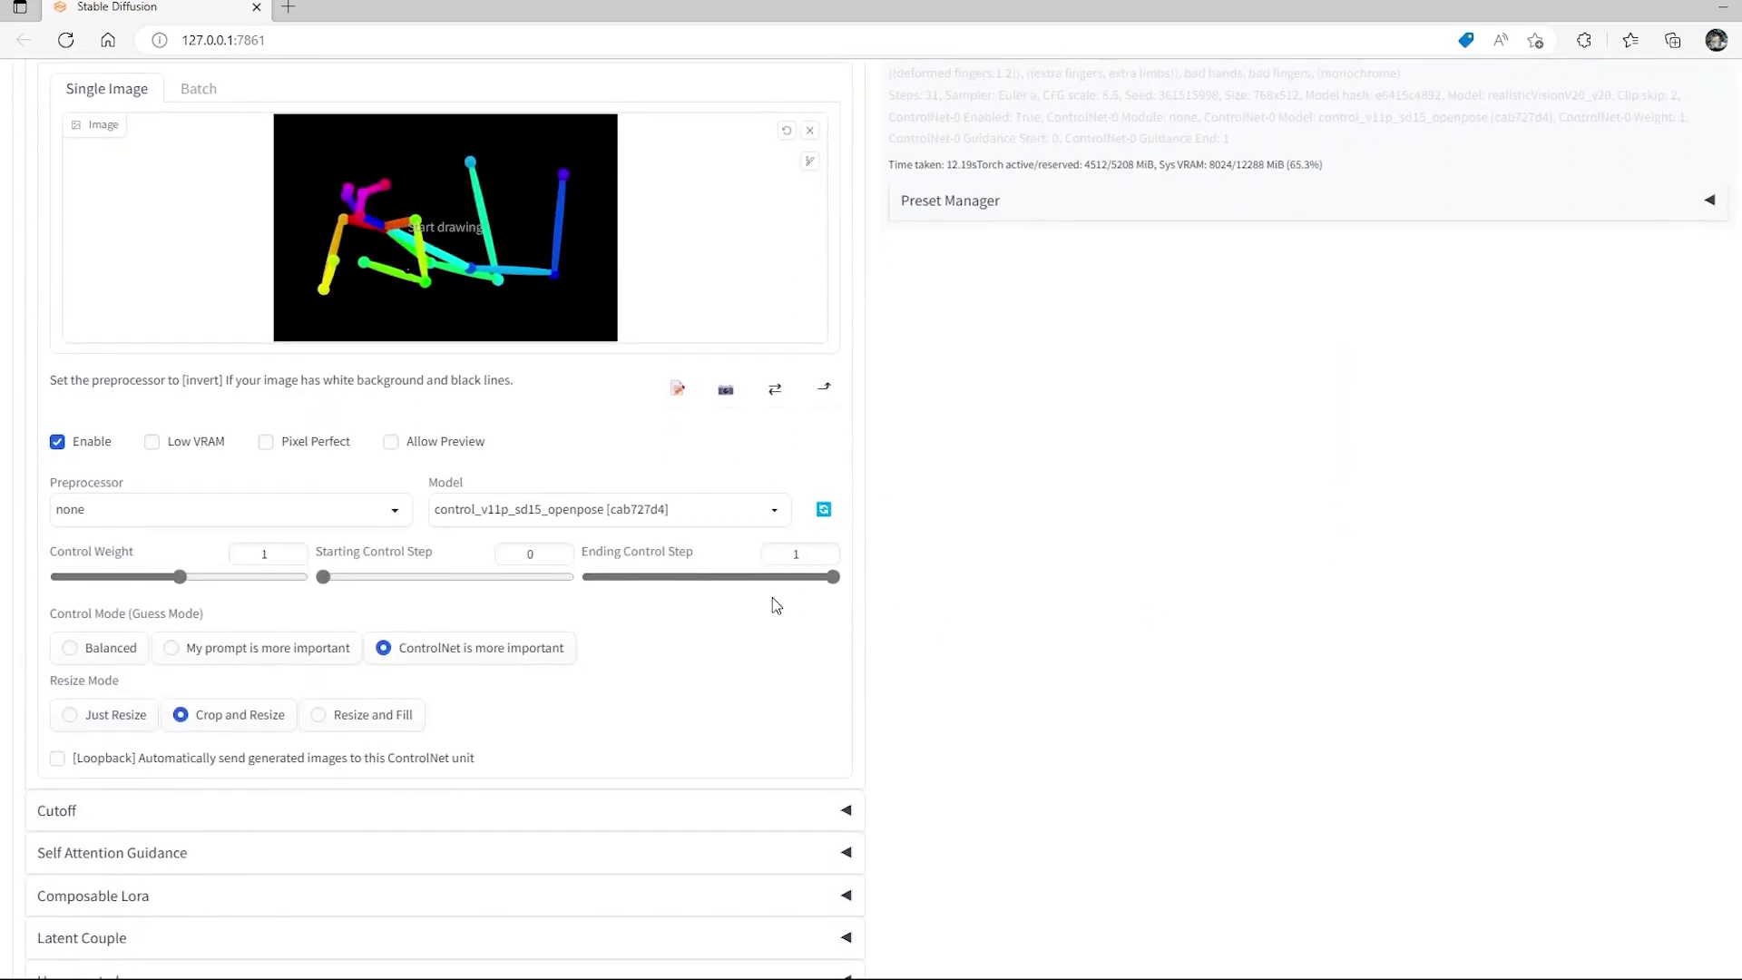
{"action": "left_click", "coordinate": [789, 576]}
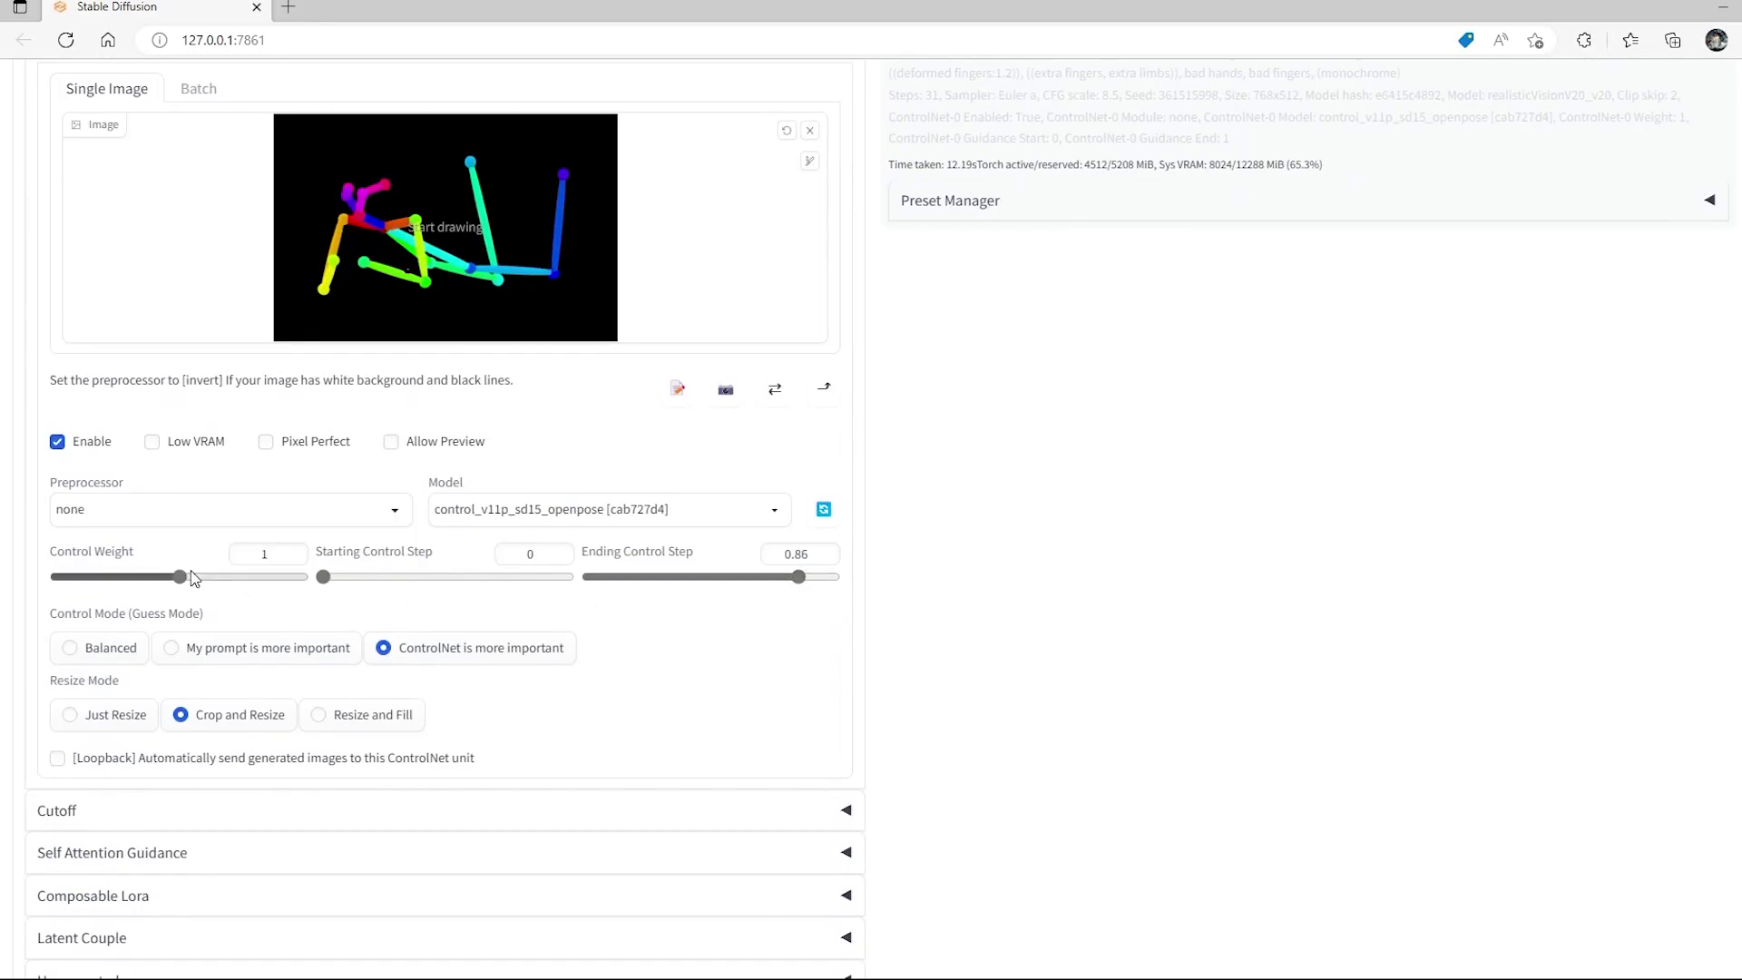
{"action": "left_click_drag", "start_coordinate": [180, 576], "coordinate": [170, 578]}
Generate another batch of two images from Unit 0's reclining skeleton and view the second result.
{"action": "scroll", "coordinate": [1272, 556], "scroll_direction": "up", "scroll_amount": 10}
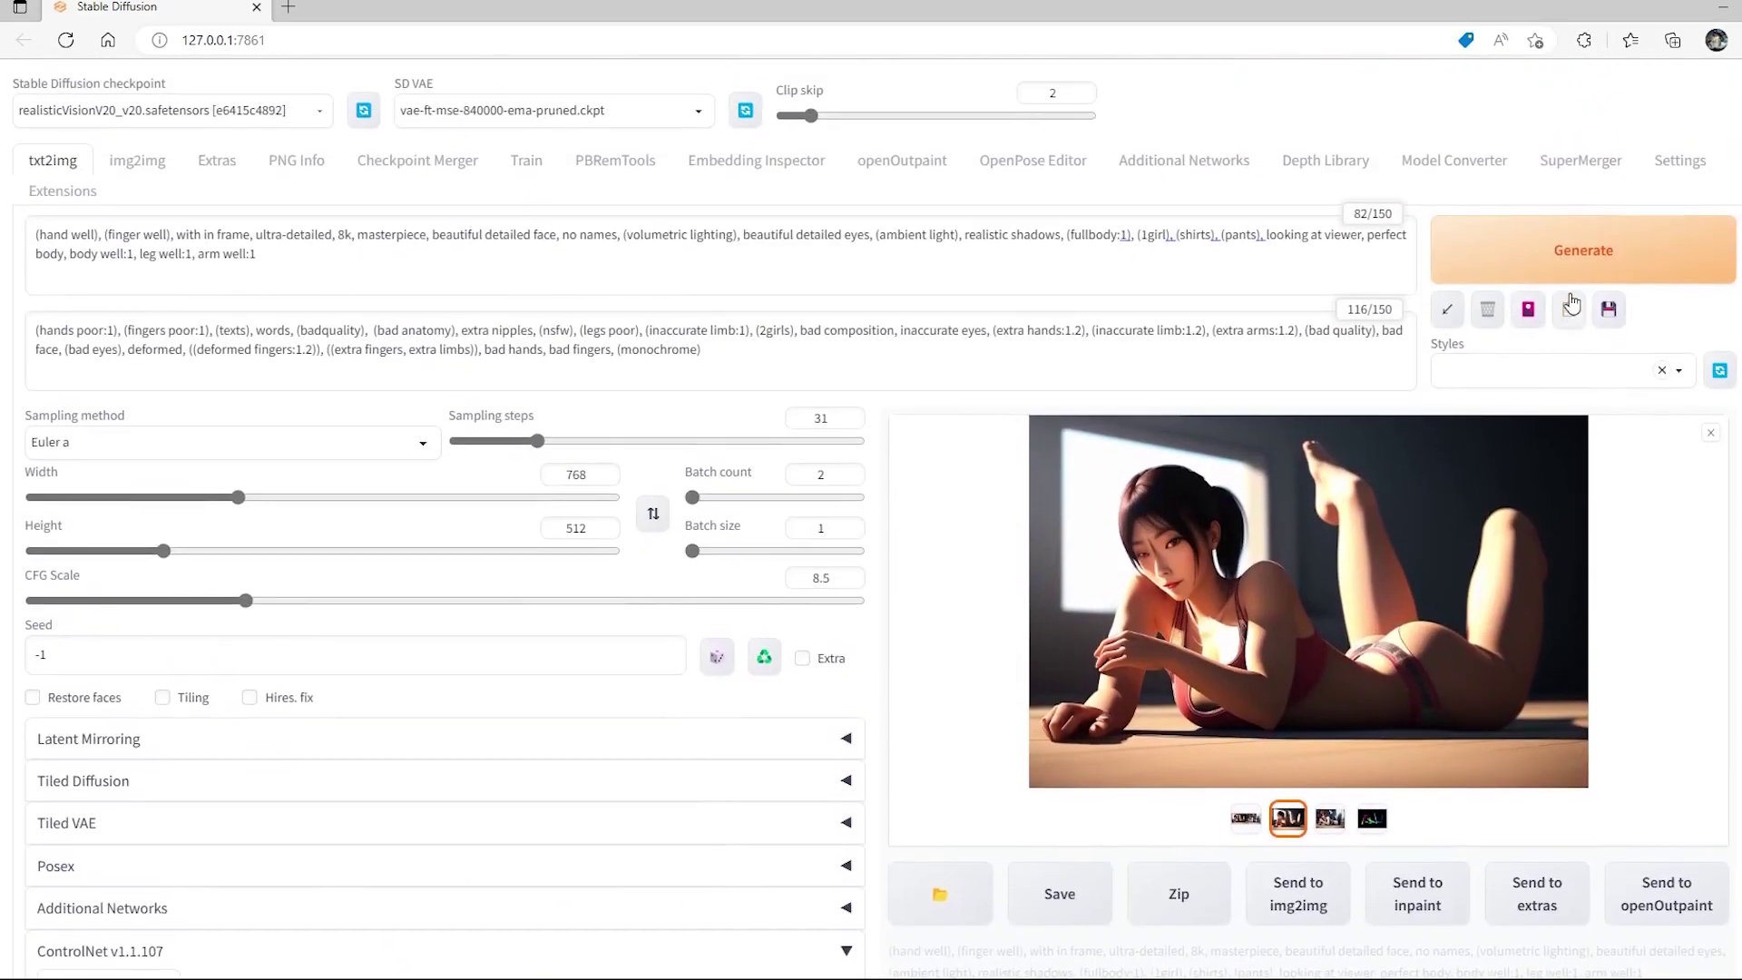
{"action": "left_click", "coordinate": [1567, 252]}
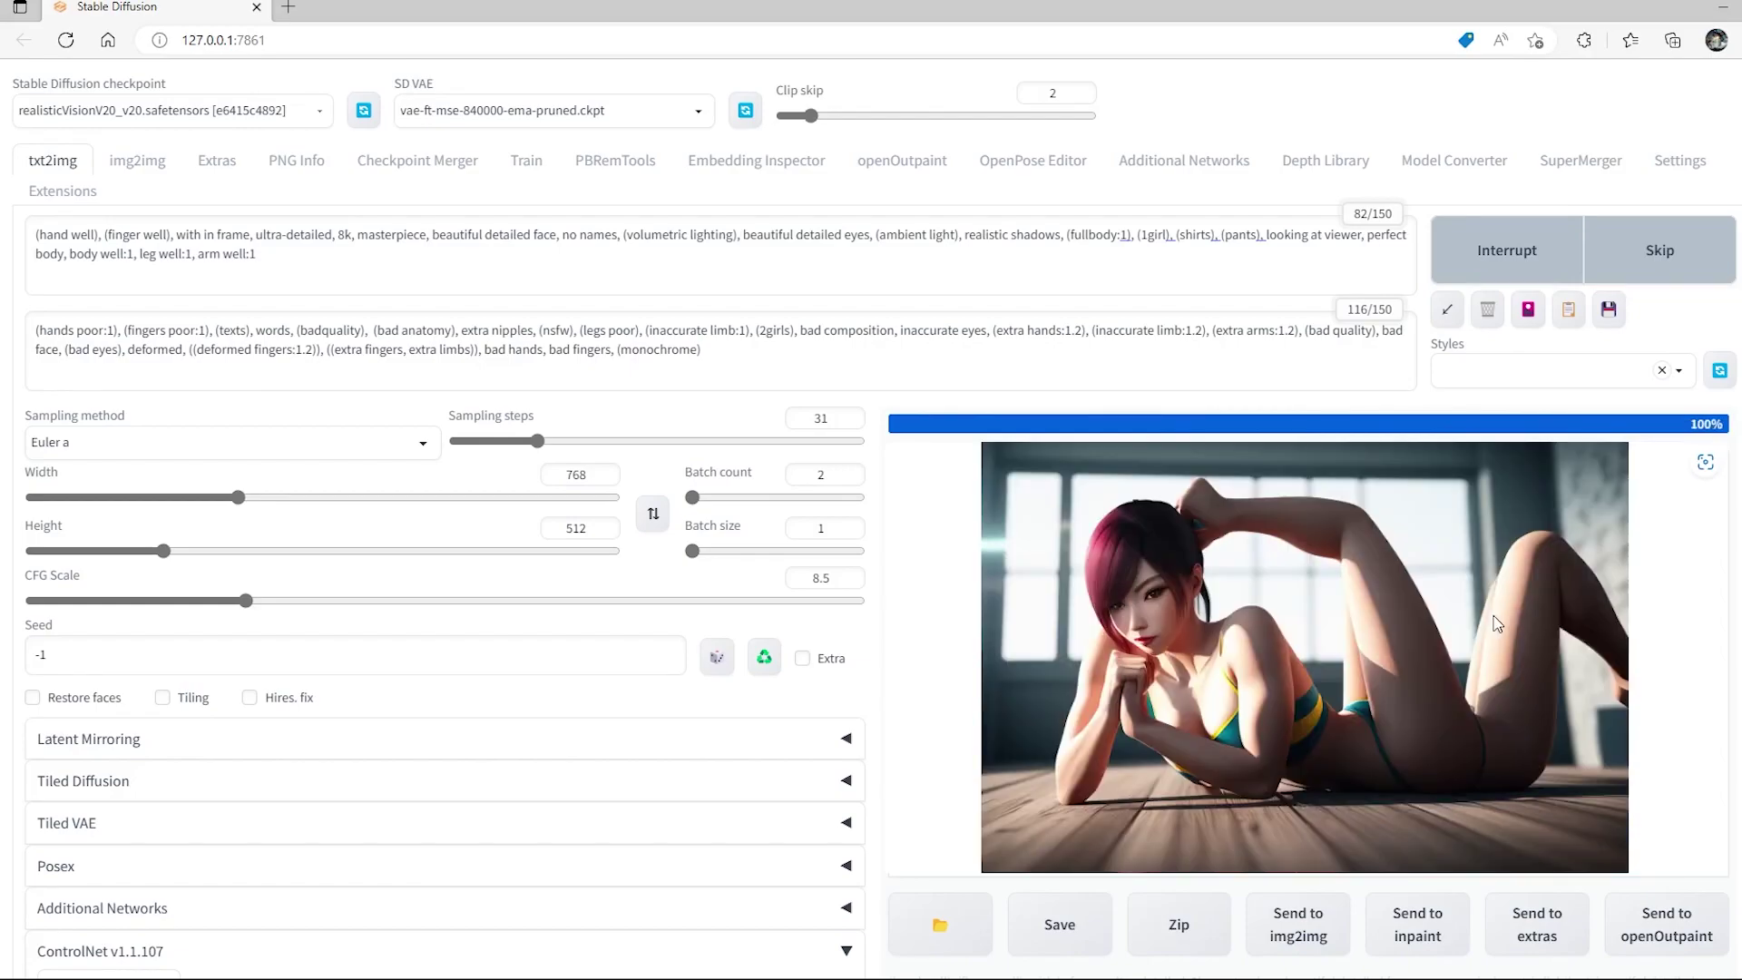
{"action": "left_click", "coordinate": [1329, 819]}
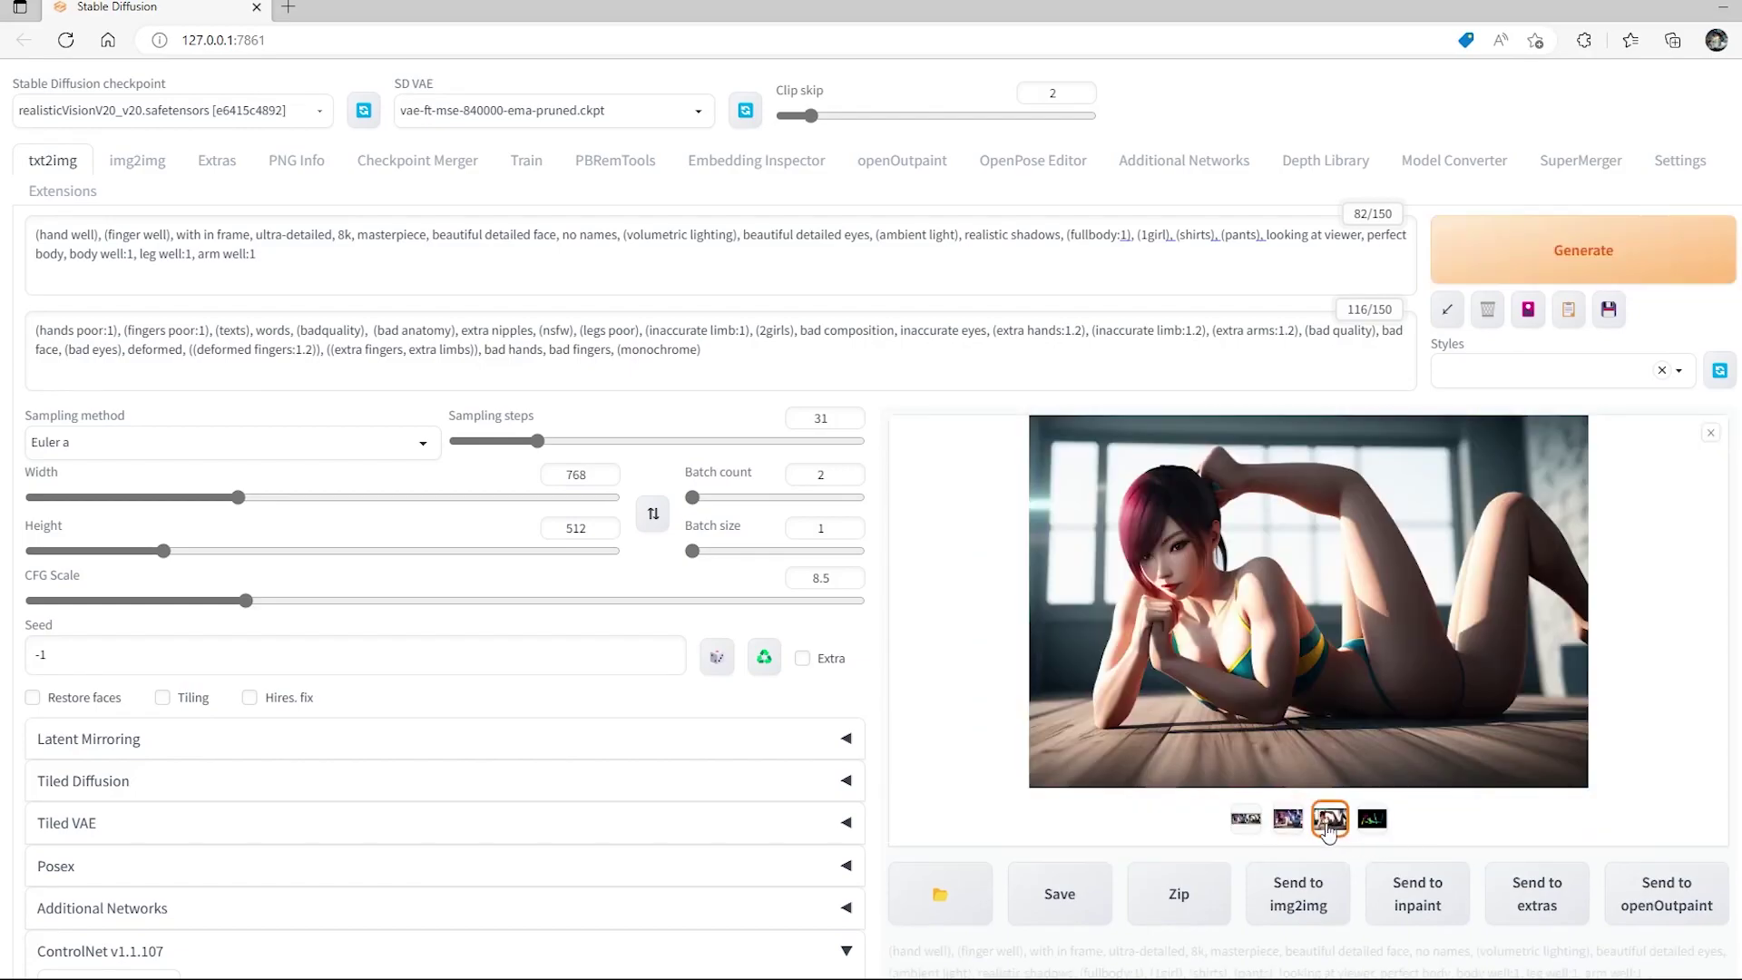
Compare the two new reclining images individually, in the combined grid and against their skeleton map.
{"action": "left_click", "coordinate": [1287, 819]}
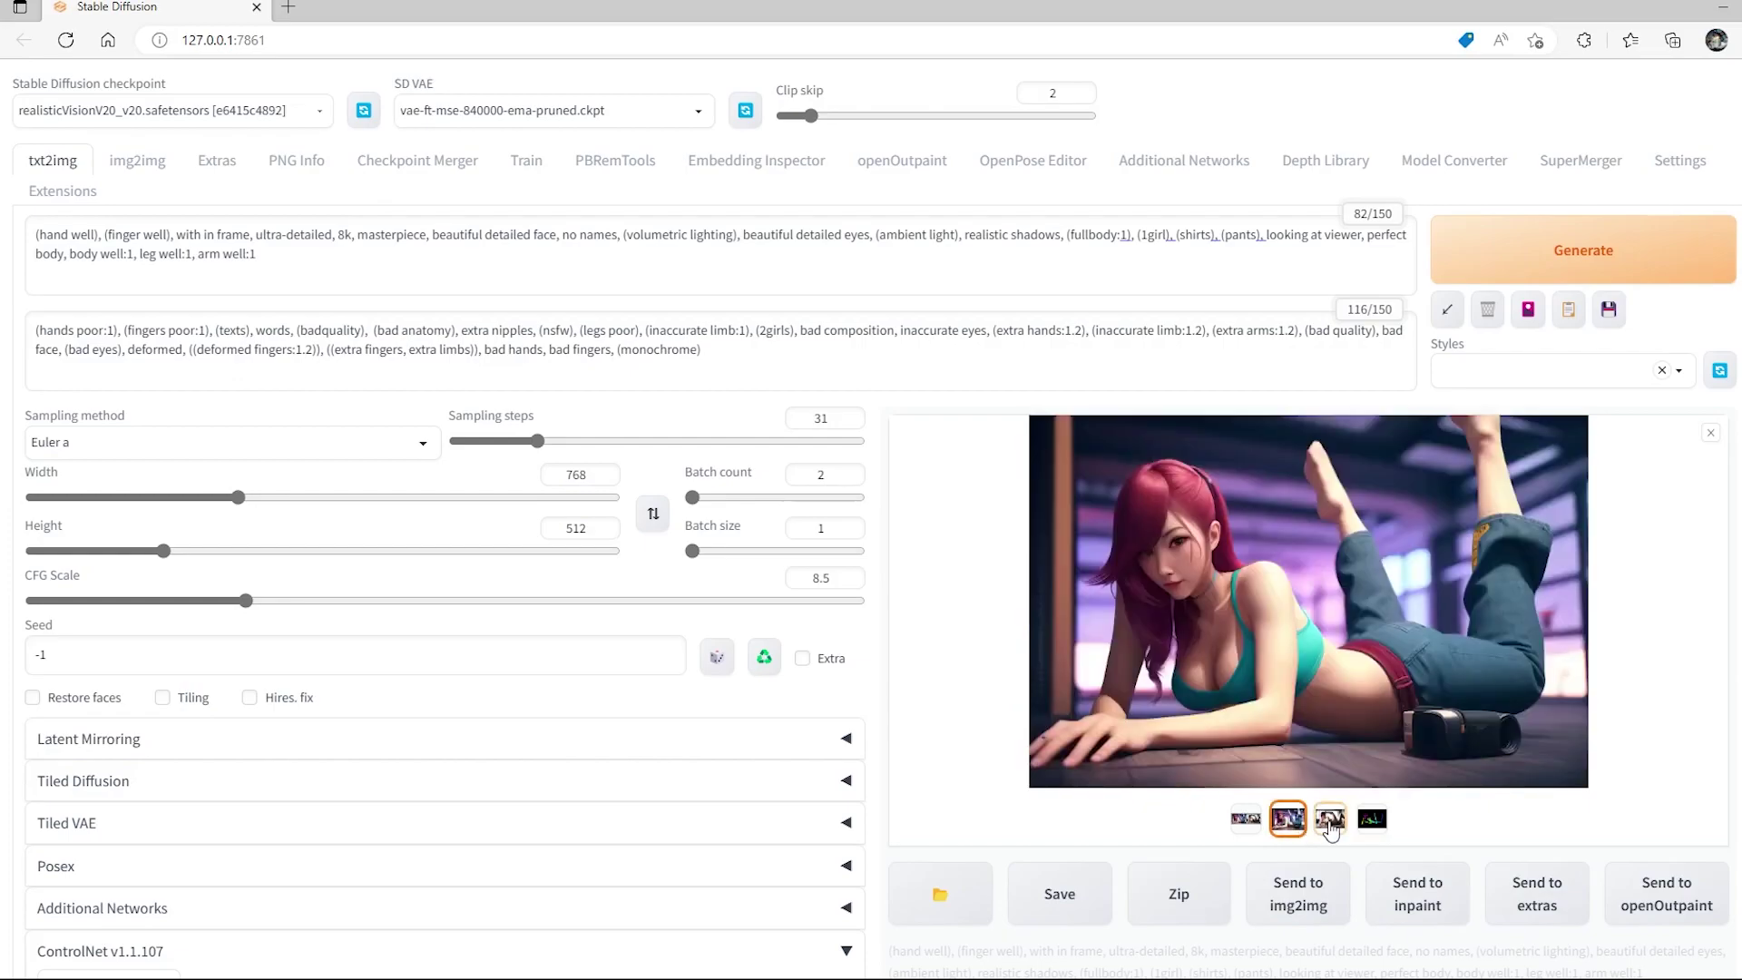
{"action": "left_click", "coordinate": [1241, 822]}
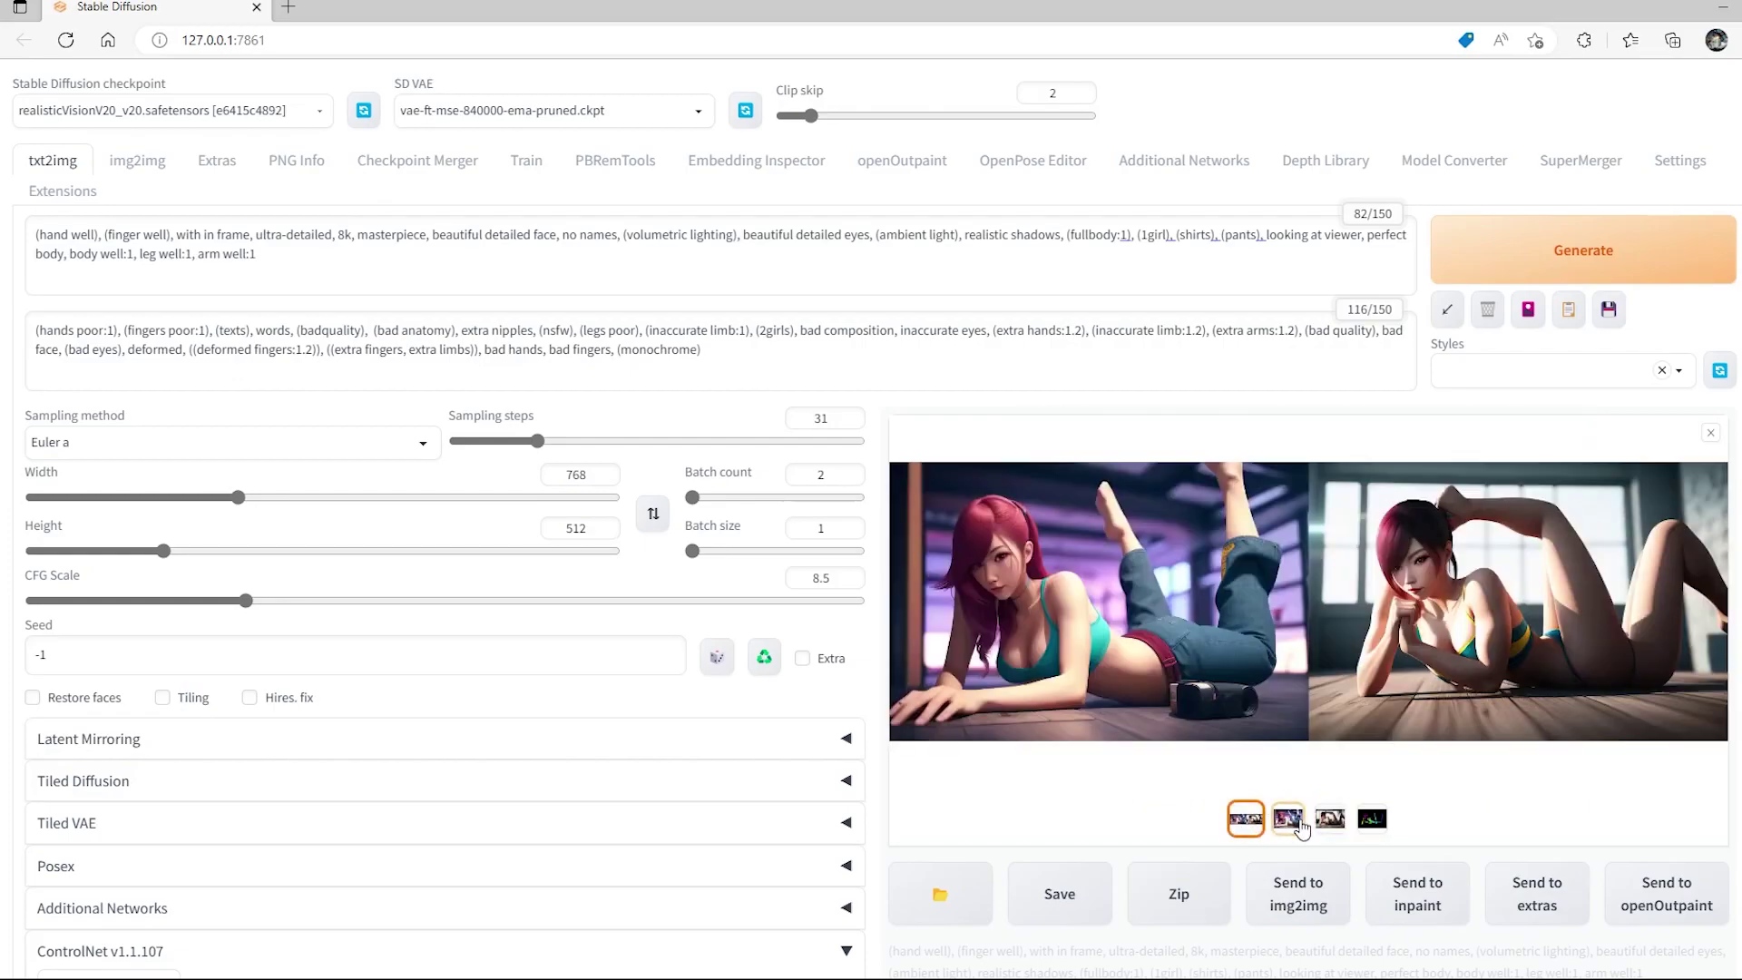
{"action": "left_click", "coordinate": [1299, 824]}
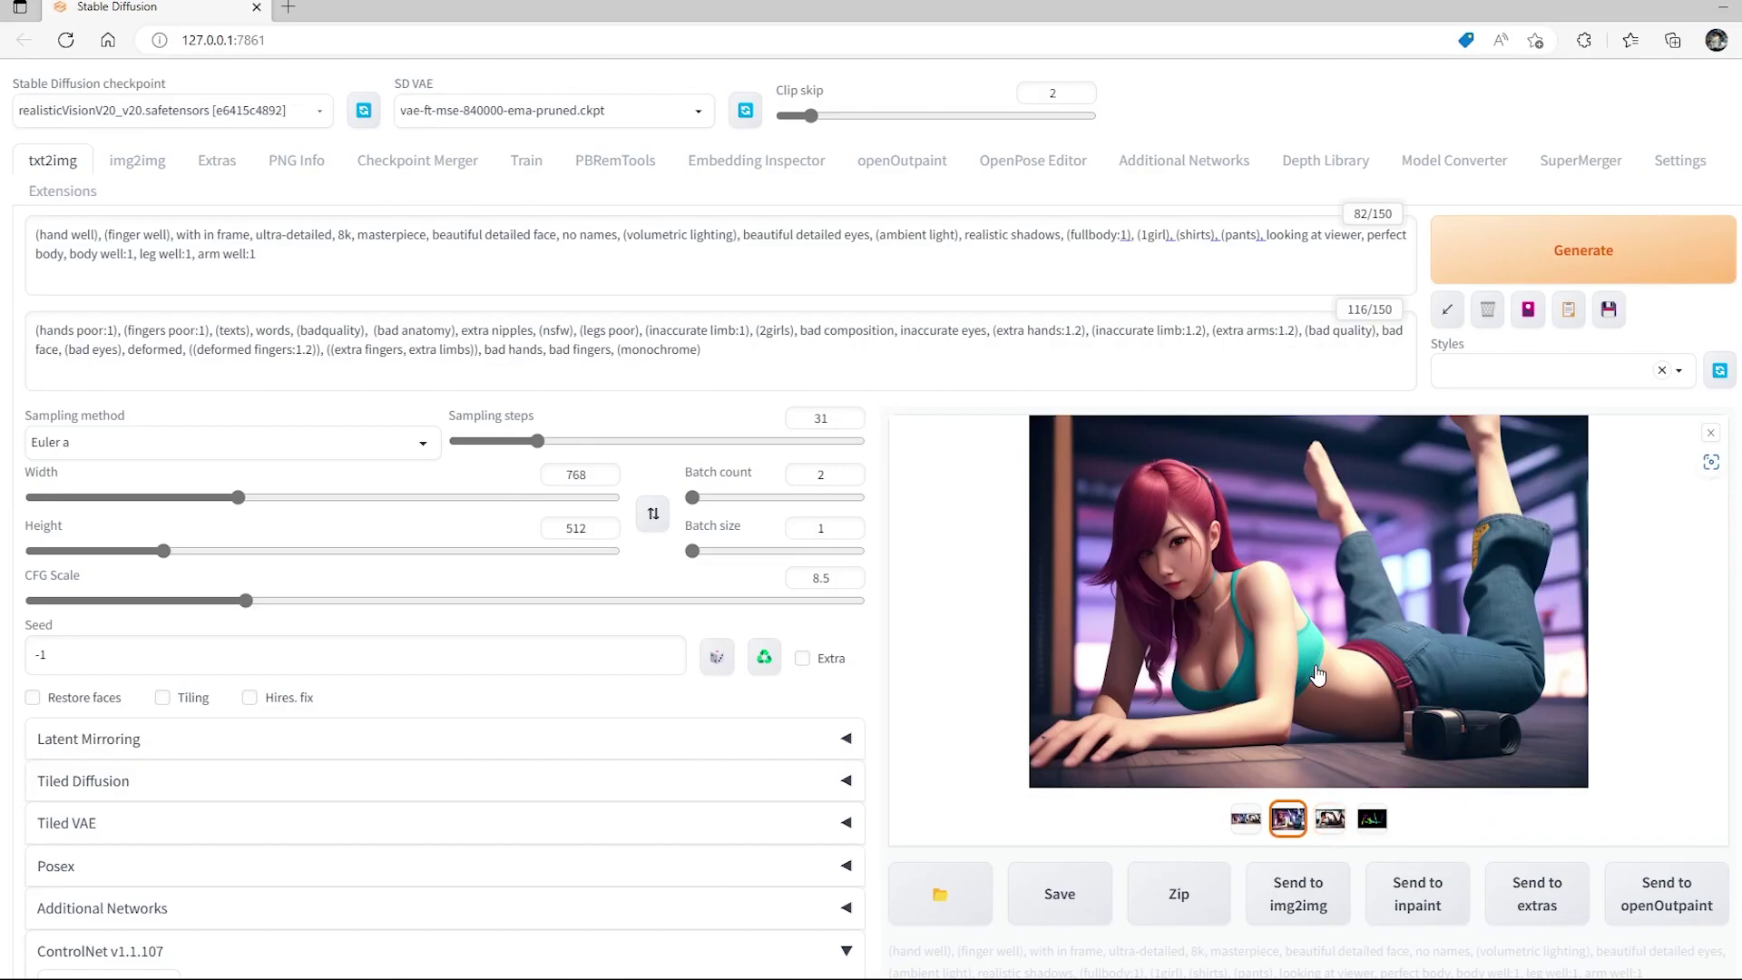
{"action": "left_click", "coordinate": [1330, 819]}
{"action": "left_click", "coordinate": [1372, 821]}
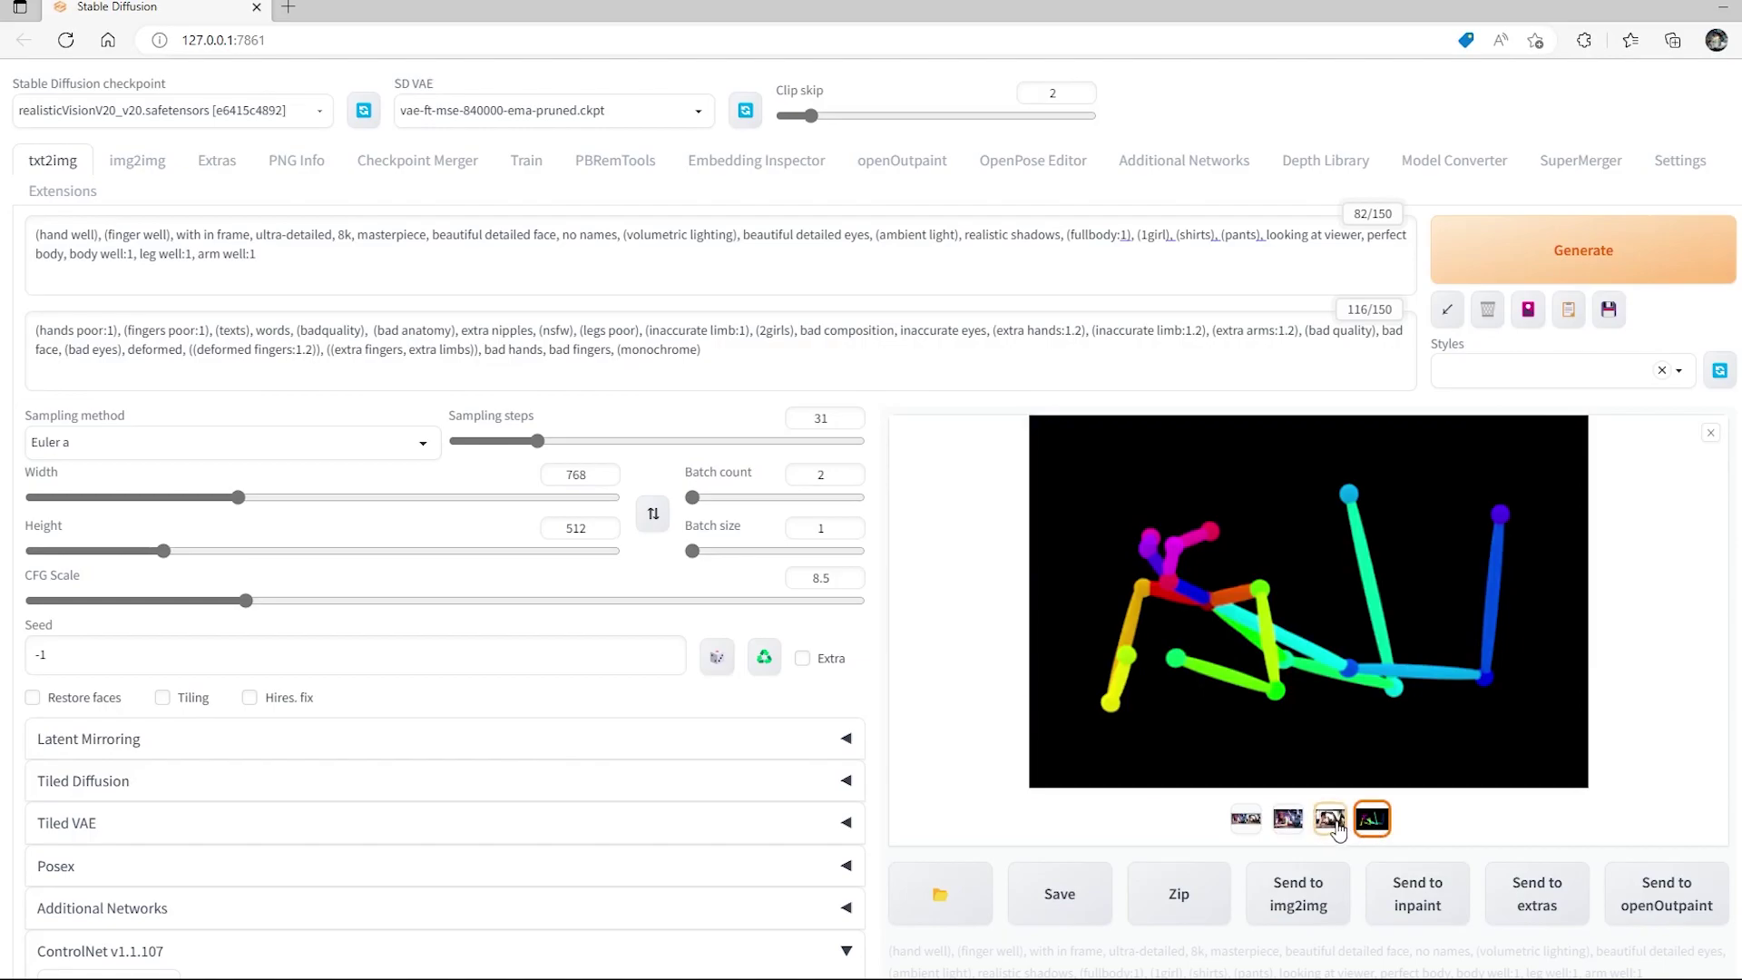
{"action": "left_click", "coordinate": [1331, 820]}
{"action": "left_click", "coordinate": [1288, 819]}
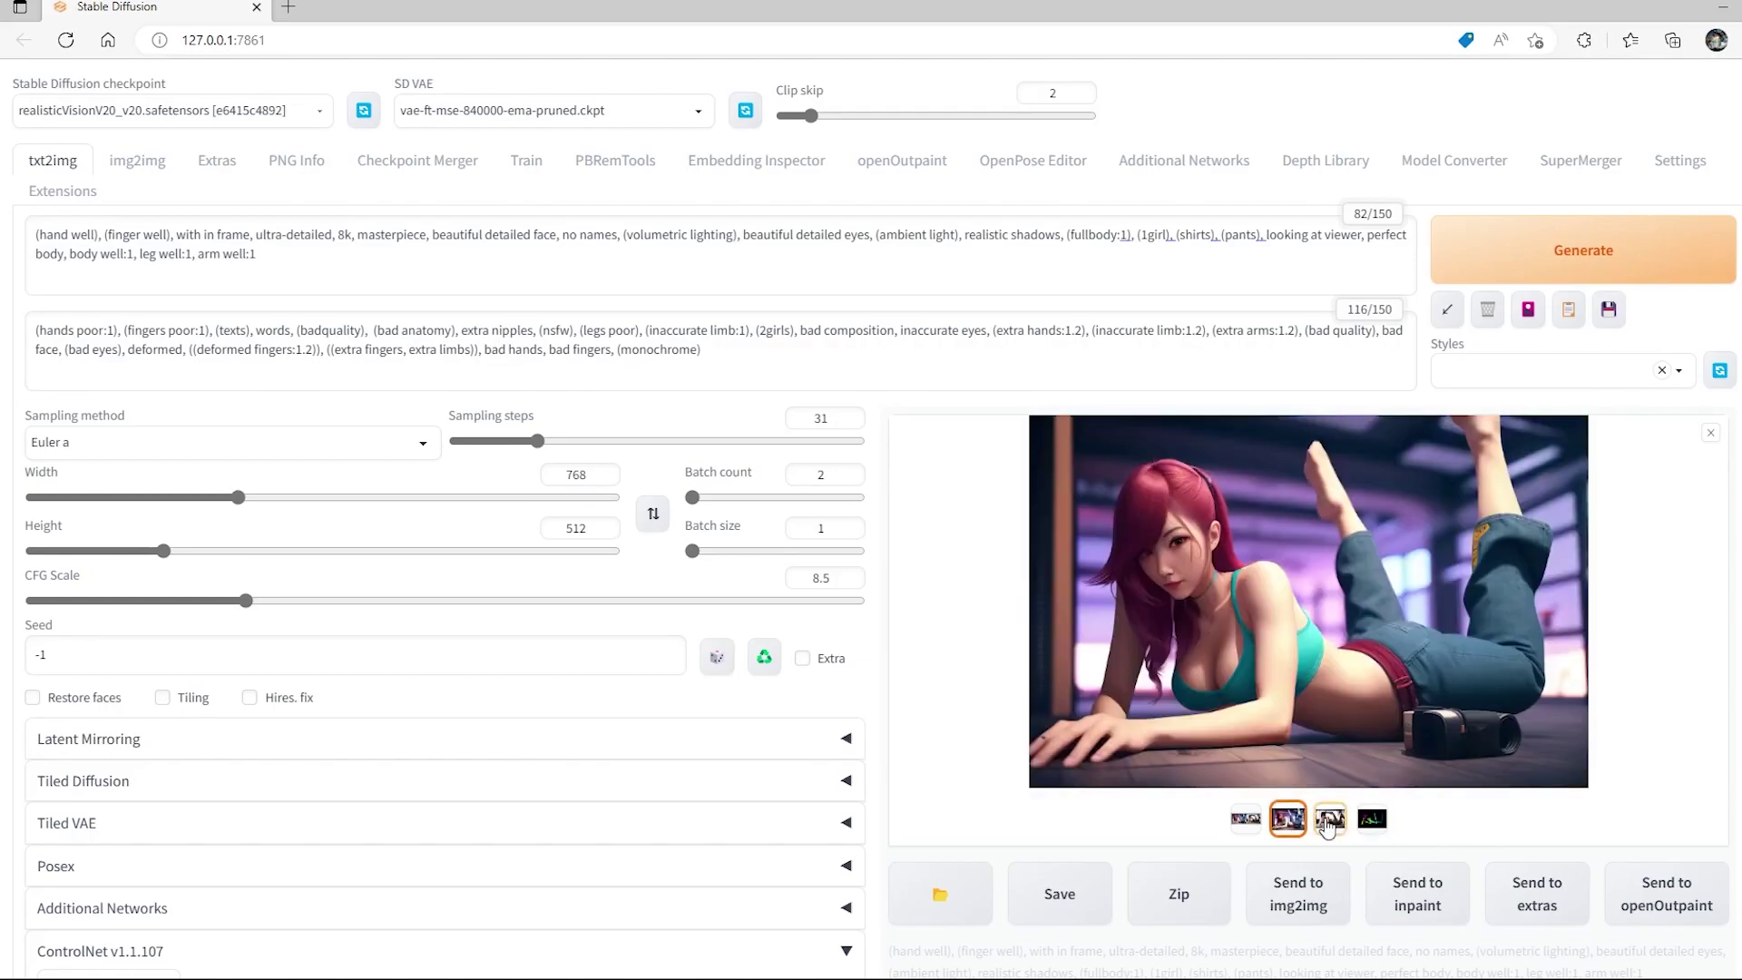
{"action": "left_click", "coordinate": [1327, 824]}
{"action": "left_click", "coordinate": [1372, 819]}
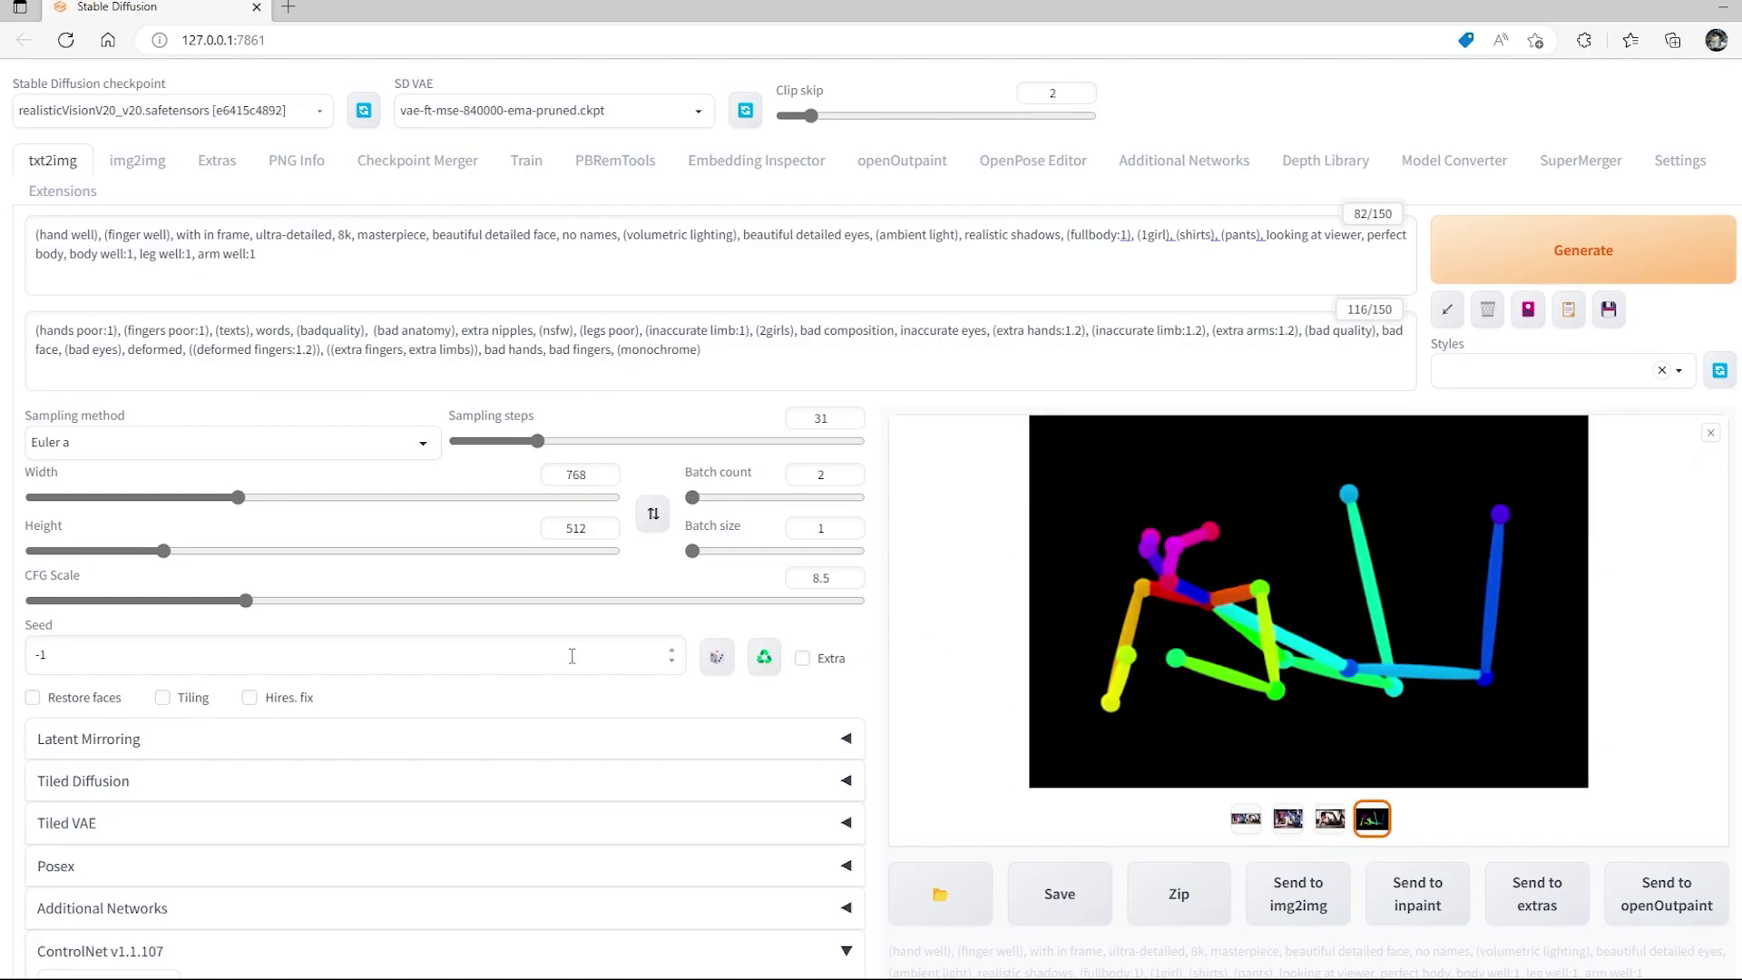
Disable ControlNet Unit 0 and open ControlNet Unit 1 with the standing hand-on-hip skeleton.
{"action": "scroll", "coordinate": [572, 655], "scroll_direction": "down", "scroll_amount": 3}
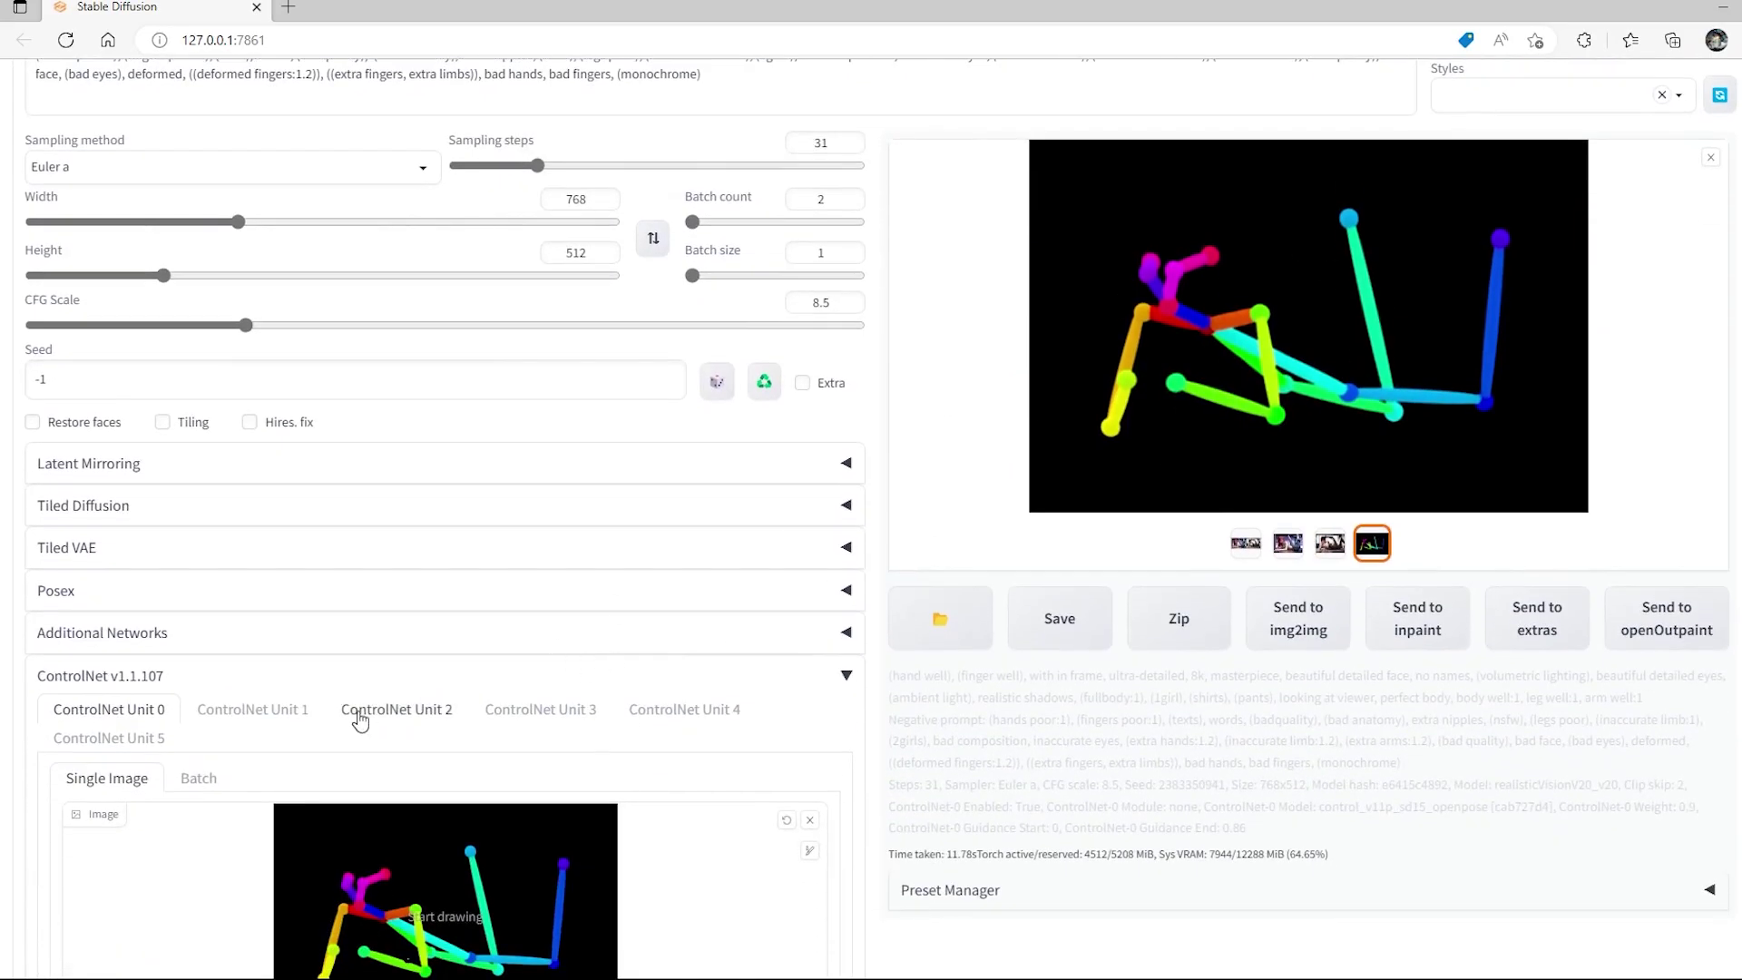
{"action": "scroll", "coordinate": [280, 716], "scroll_direction": "down", "scroll_amount": 2}
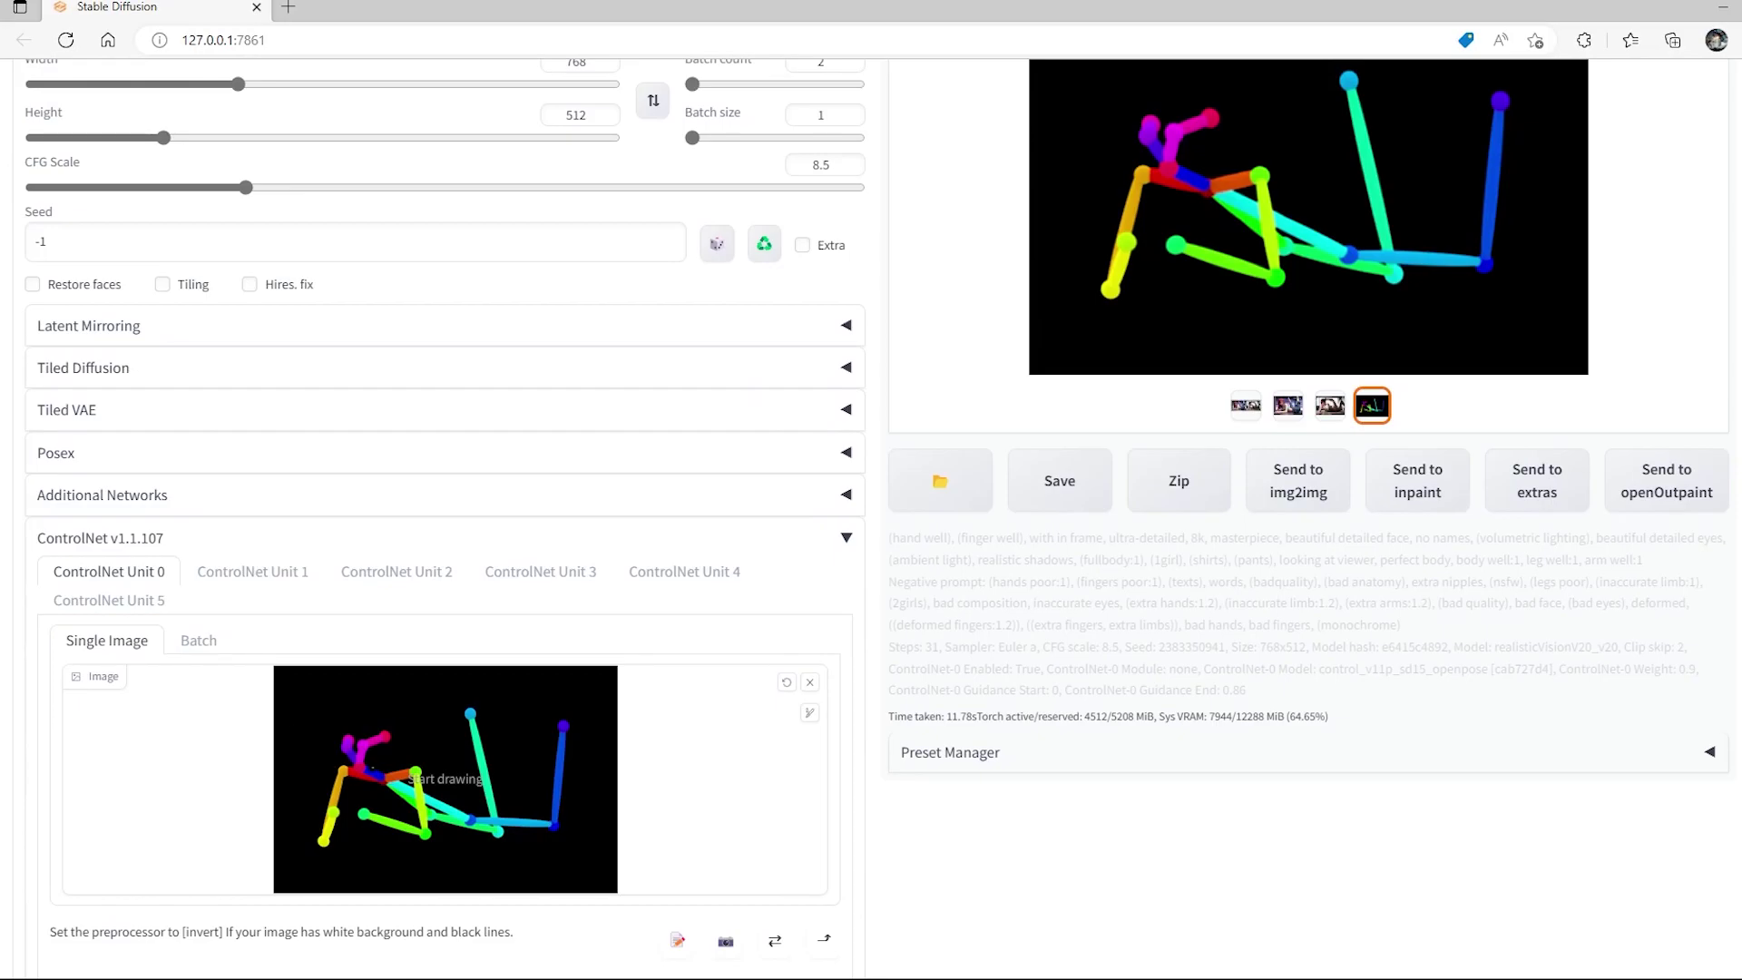
{"action": "scroll", "coordinate": [372, 769], "scroll_direction": "down", "scroll_amount": 2}
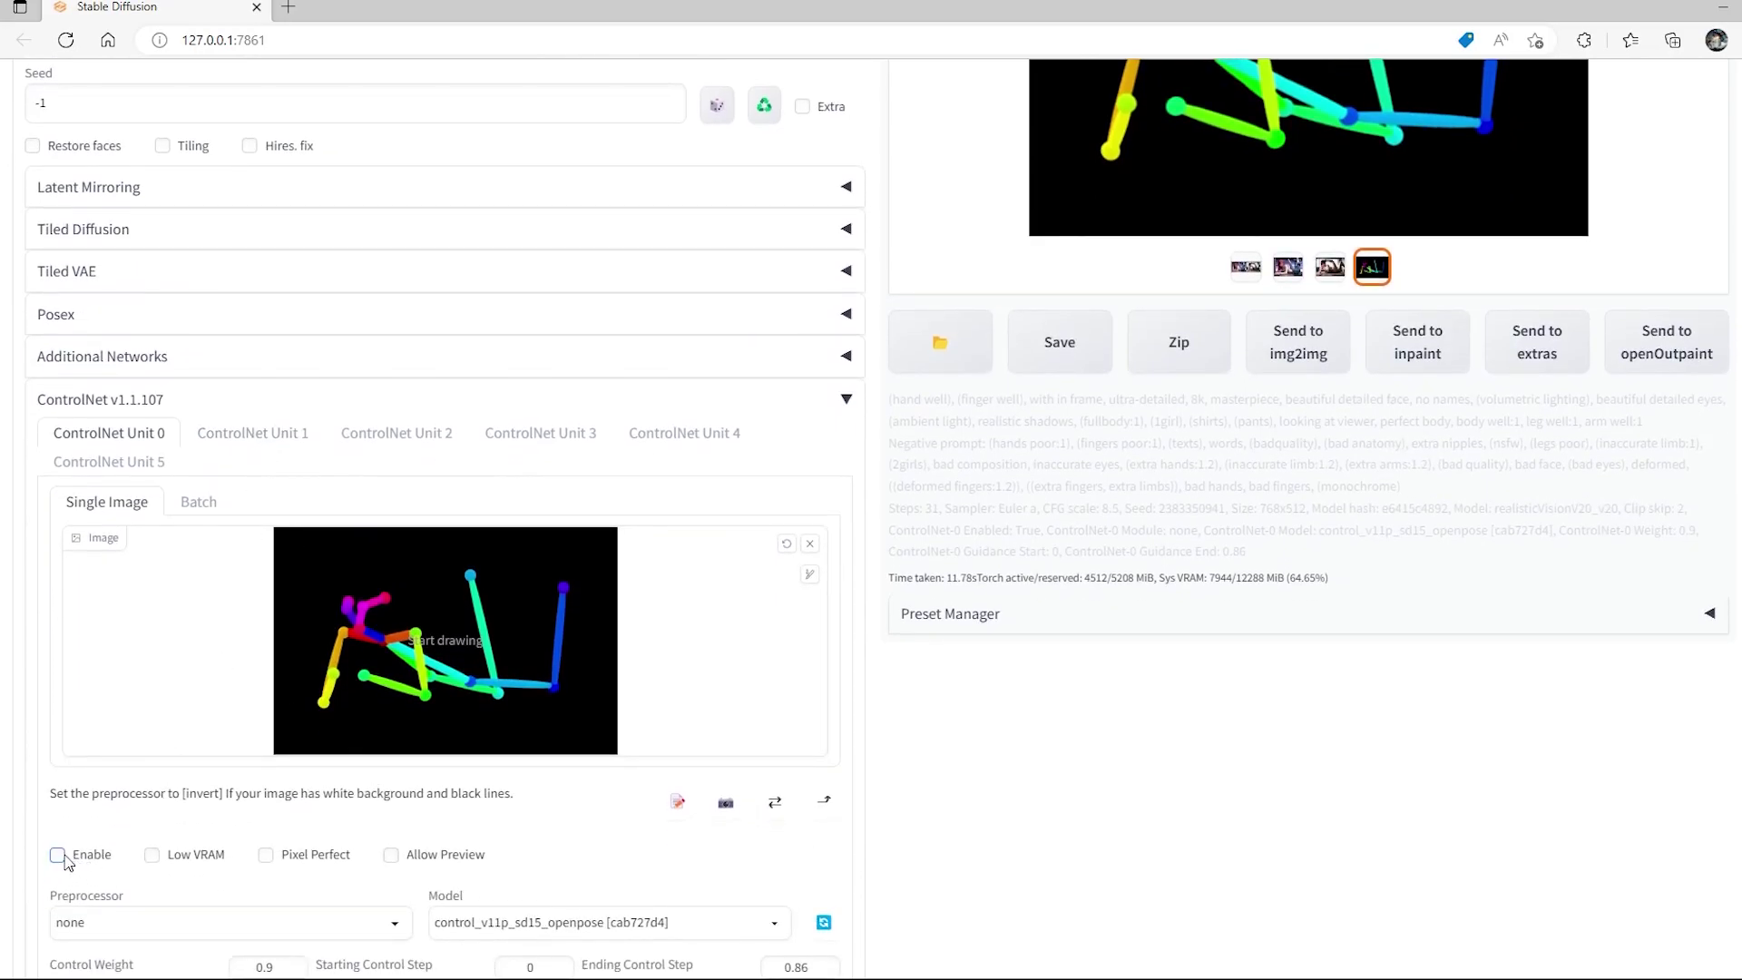
{"action": "left_click", "coordinate": [261, 449]}
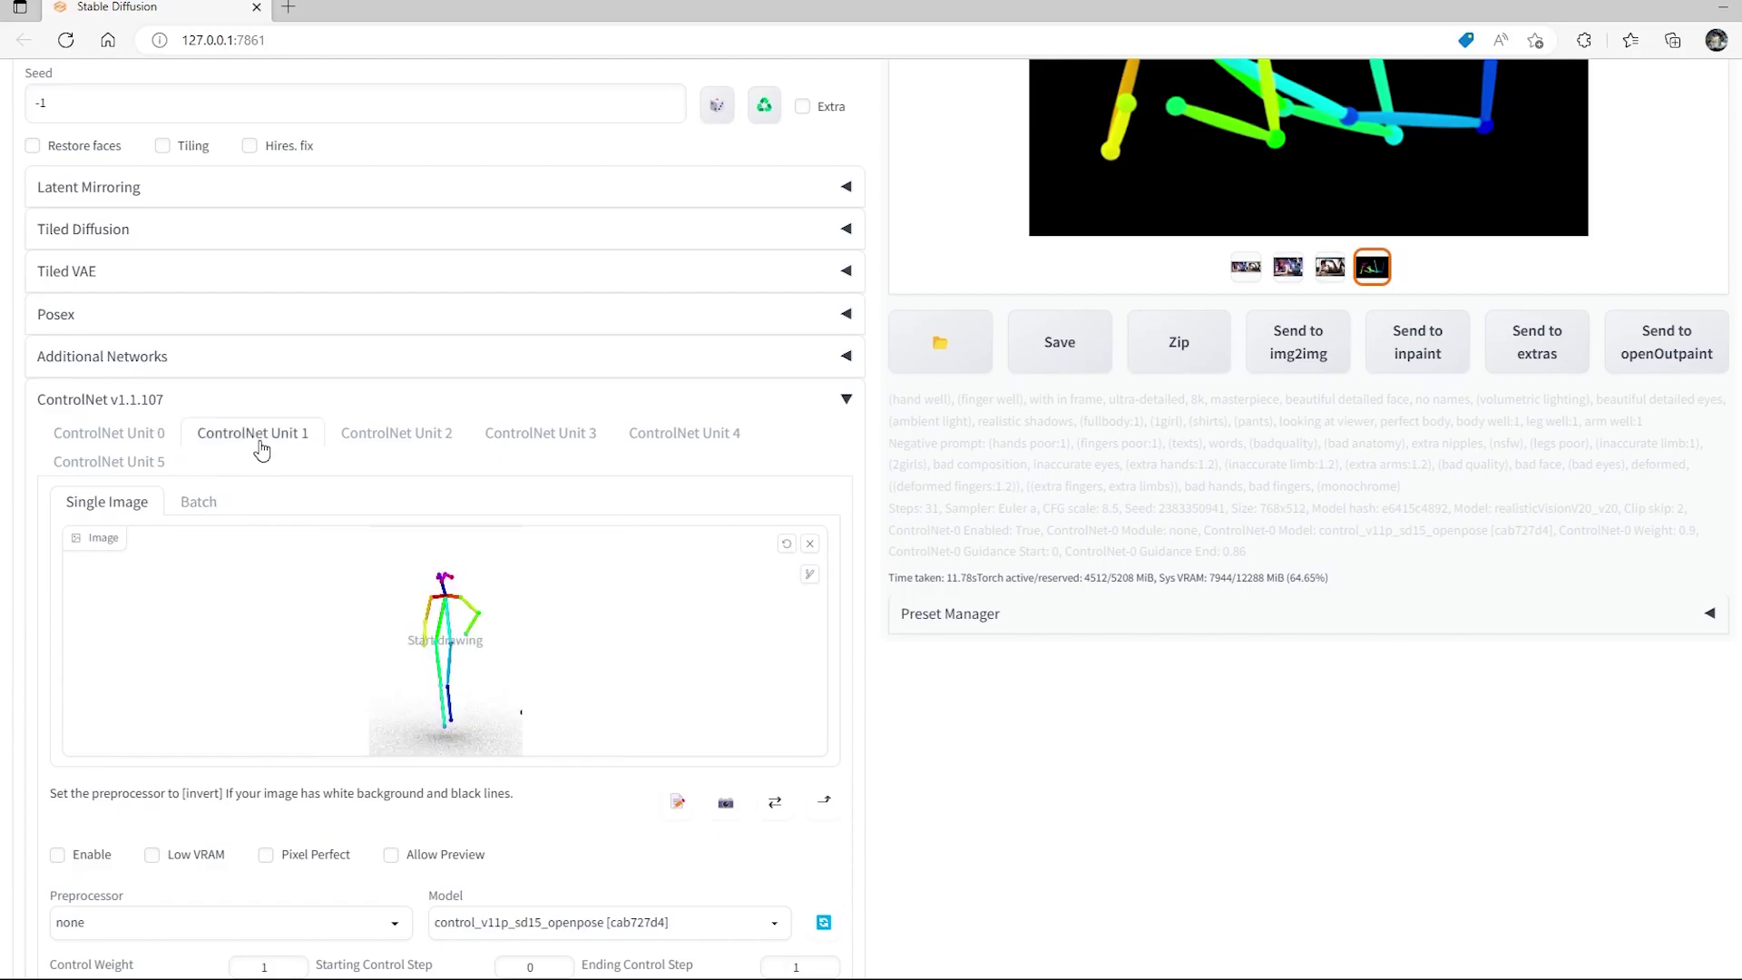
Review Unit 1's standing skeleton, and recheck both reclining images against their pose map.
{"action": "scroll", "coordinate": [296, 568], "scroll_direction": "up", "scroll_amount": 6}
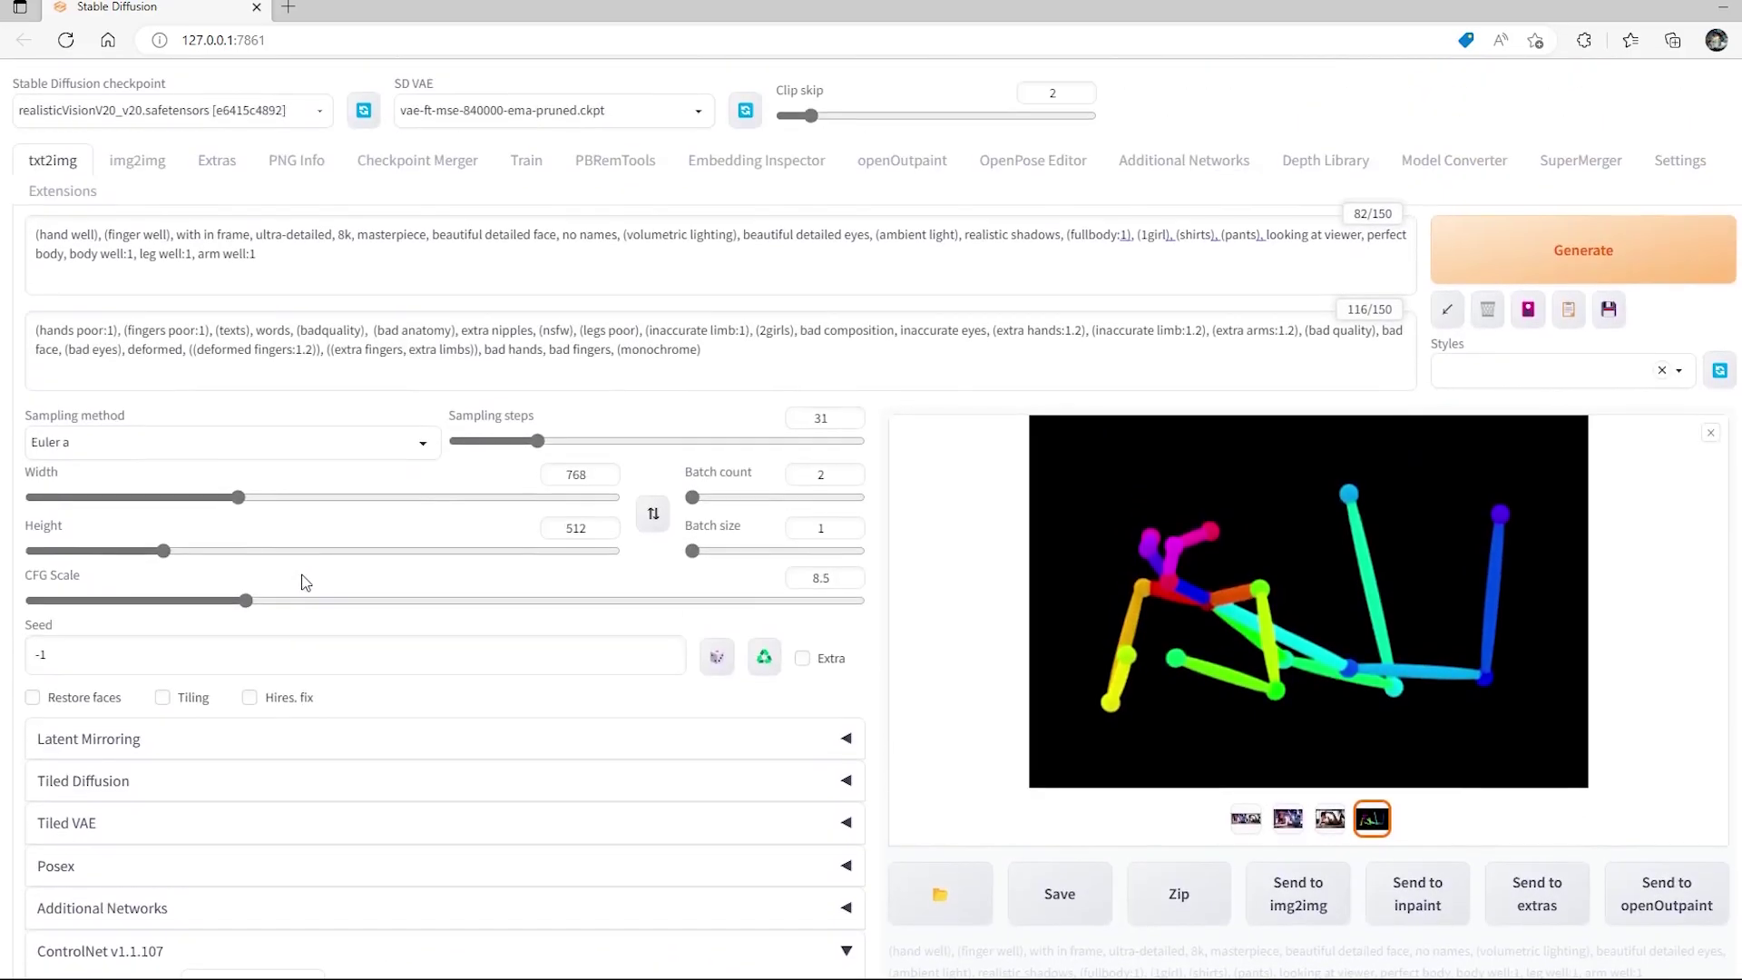
{"action": "scroll", "coordinate": [305, 585], "scroll_direction": "down", "scroll_amount": 5}
{"action": "scroll", "coordinate": [305, 585], "scroll_direction": "down", "scroll_amount": 2}
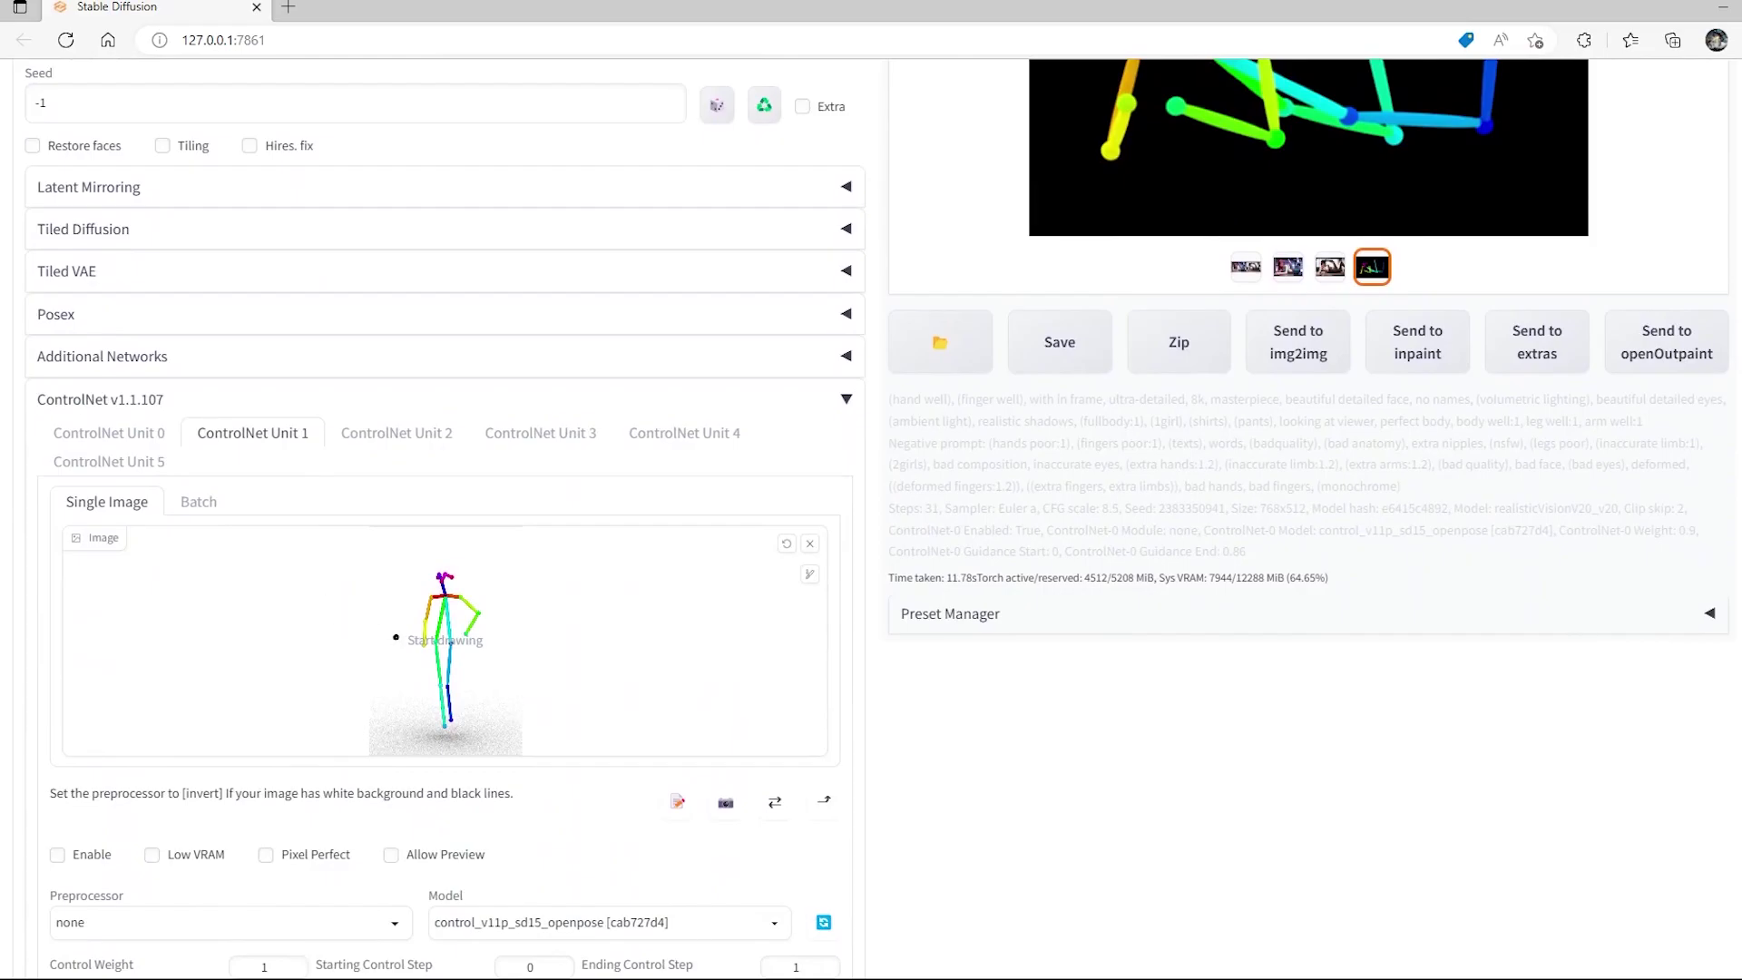
{"action": "scroll", "coordinate": [396, 637], "scroll_direction": "down", "scroll_amount": 2}
{"action": "scroll", "coordinate": [529, 809], "scroll_direction": "up", "scroll_amount": 10}
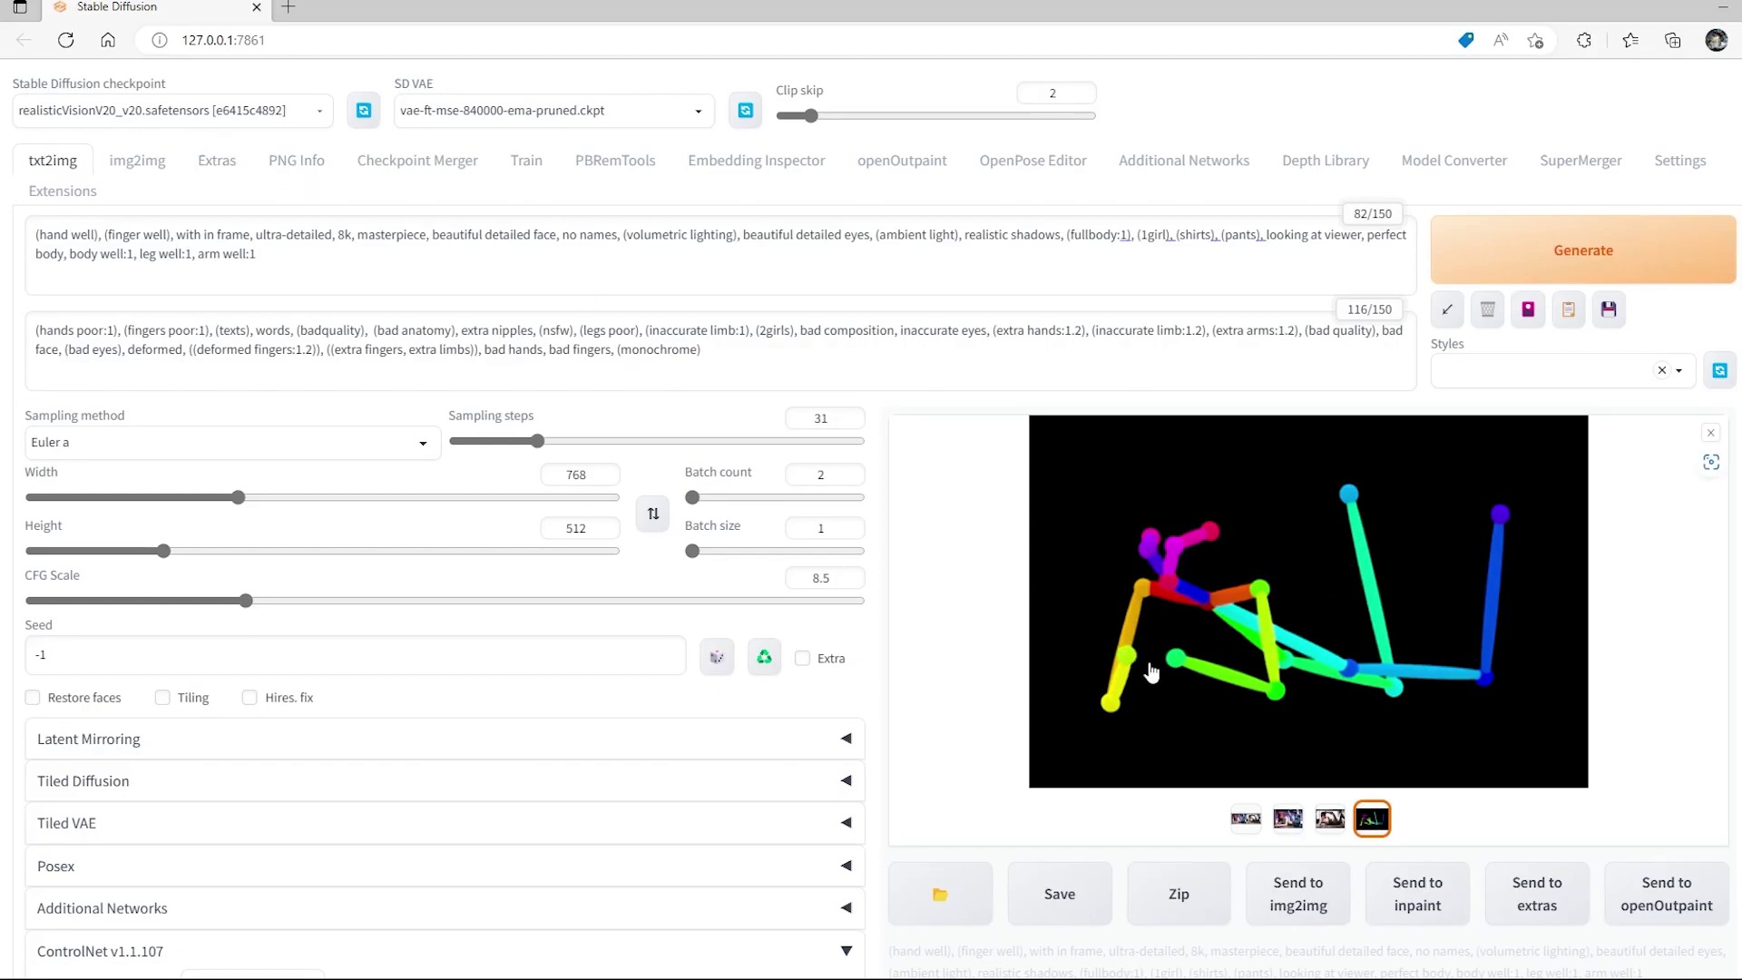
{"action": "left_click", "coordinate": [1330, 819]}
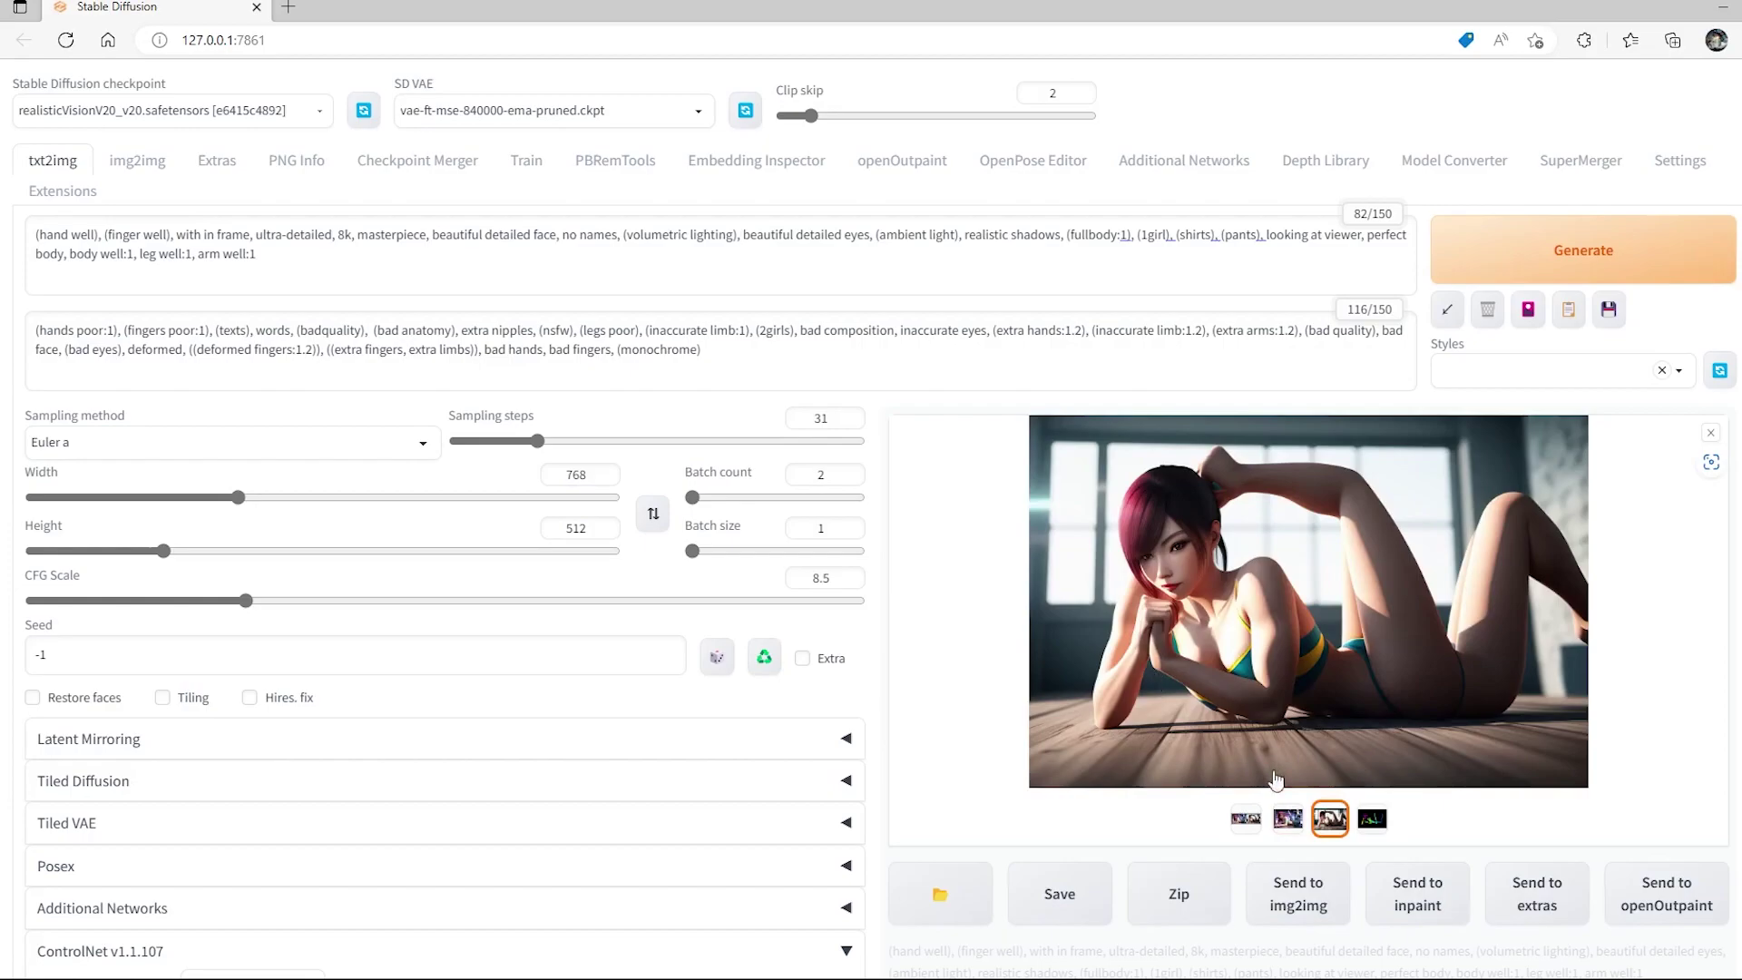
{"action": "left_click", "coordinate": [1287, 819]}
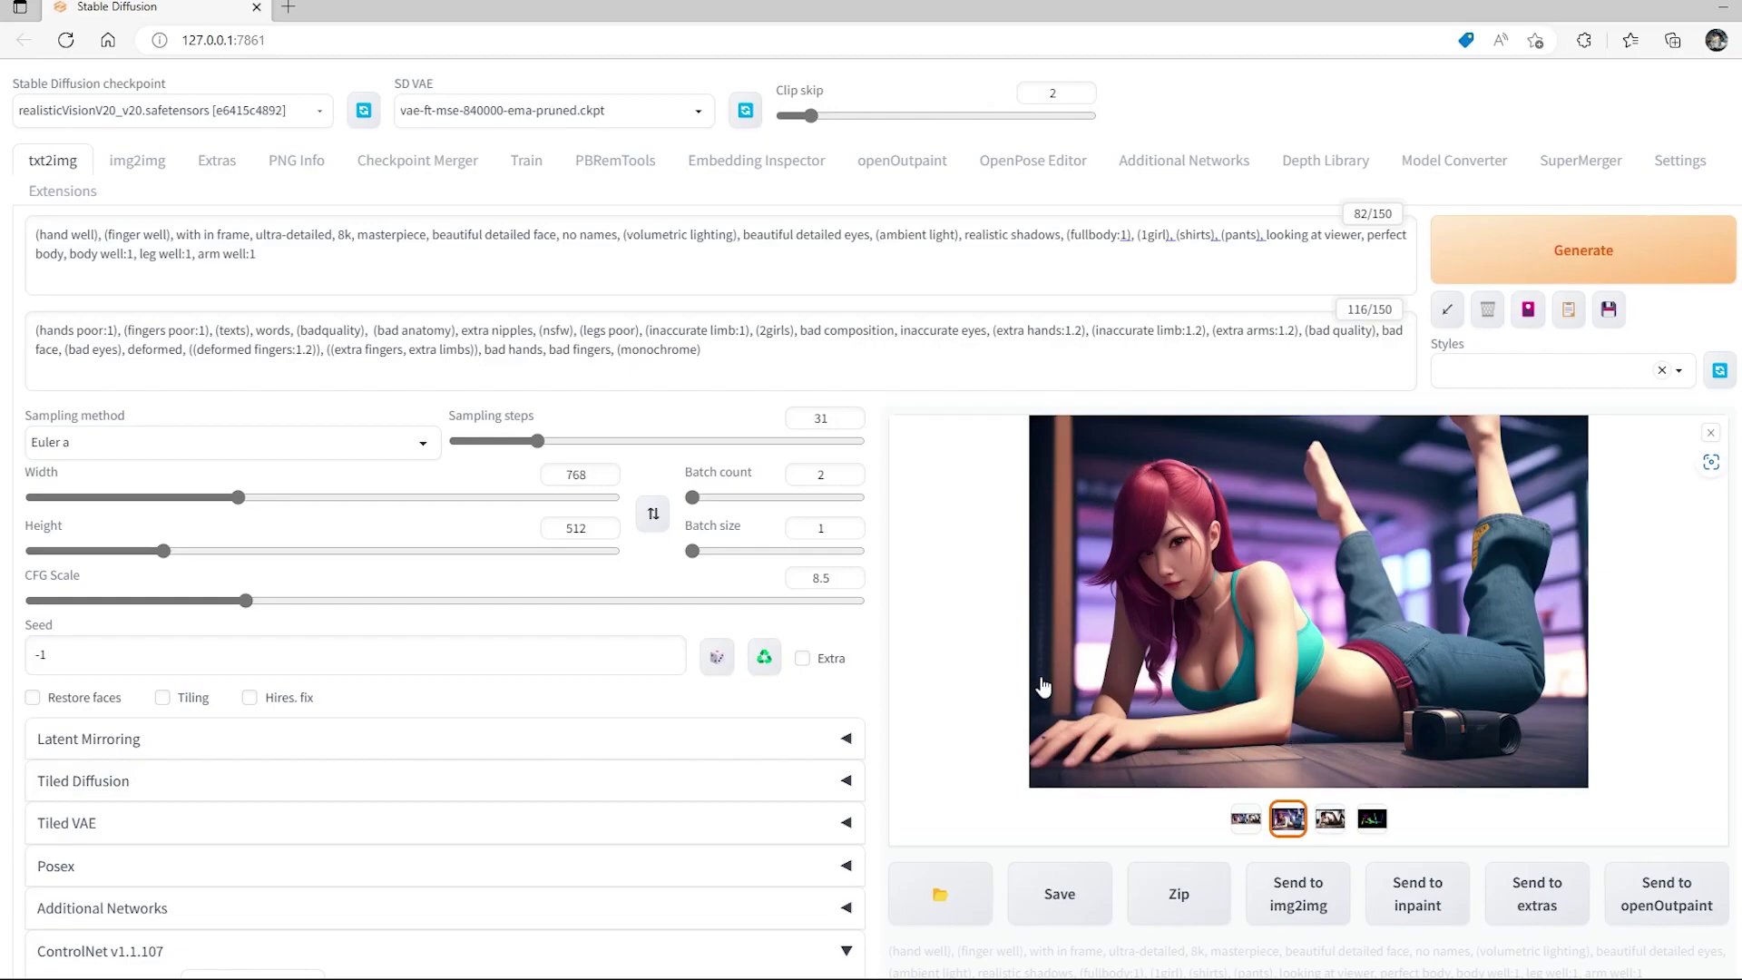
{"action": "left_click", "coordinate": [1372, 819]}
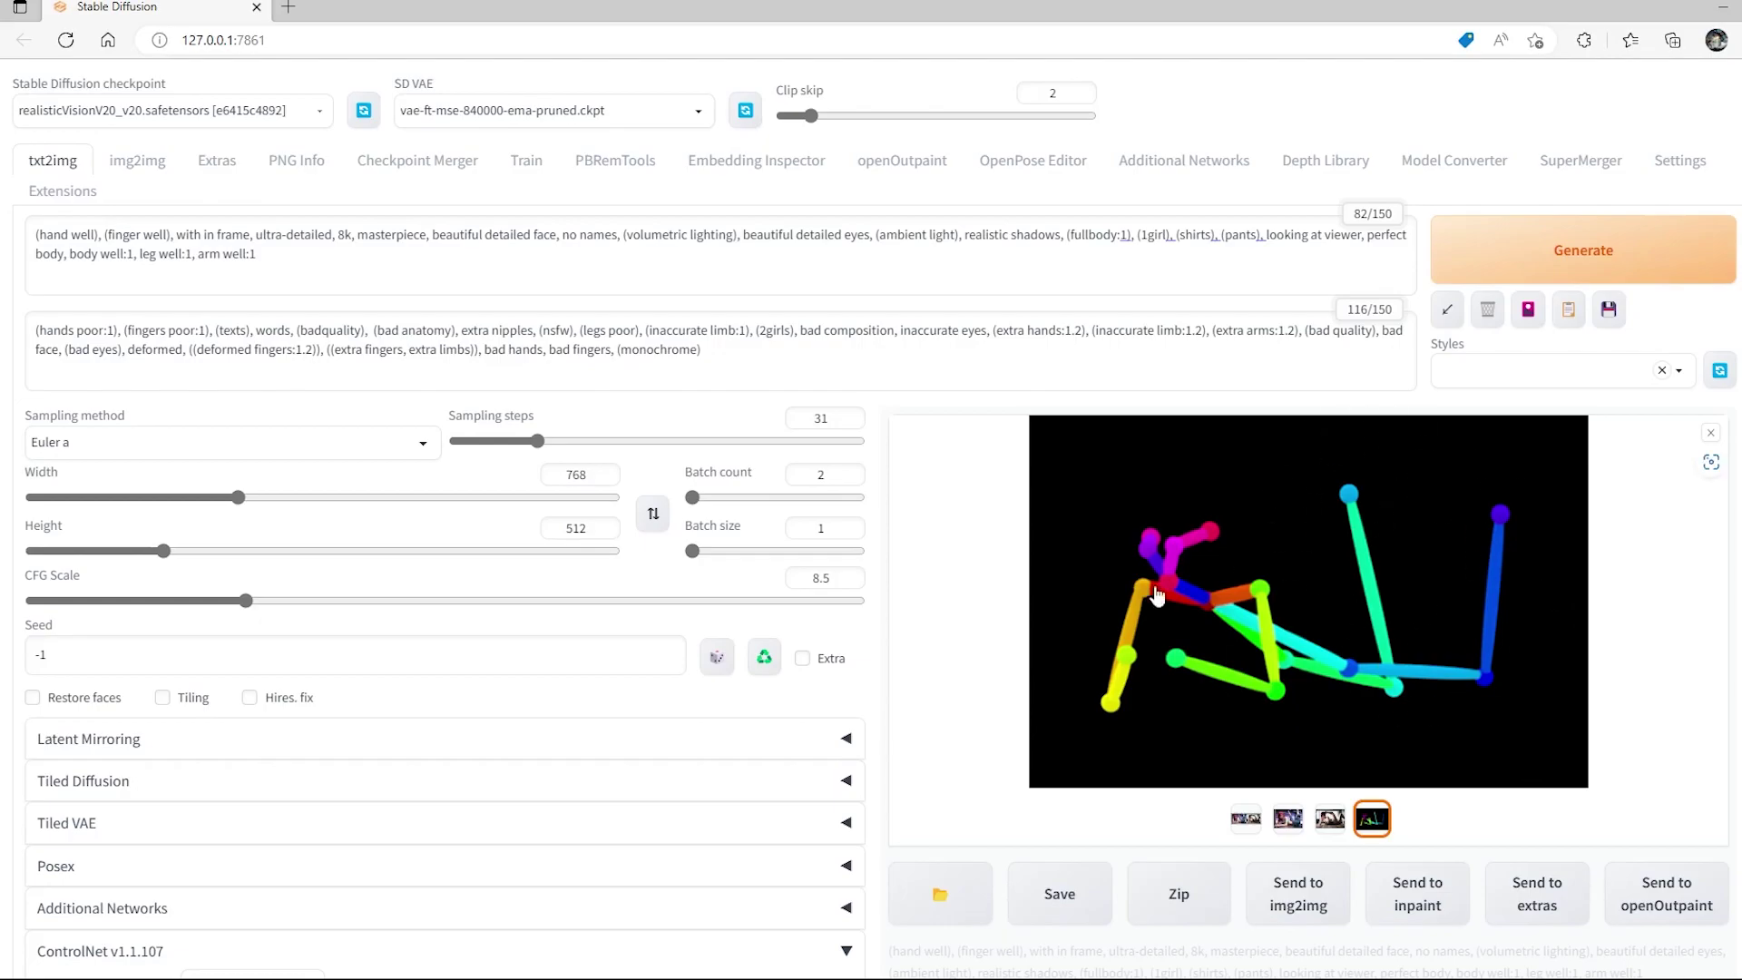
Enable ControlNet Unit 1 and swap the image dimensions to a width of 512 and height of 768.
{"action": "scroll", "coordinate": [1154, 590], "scroll_direction": "down", "scroll_amount": 8}
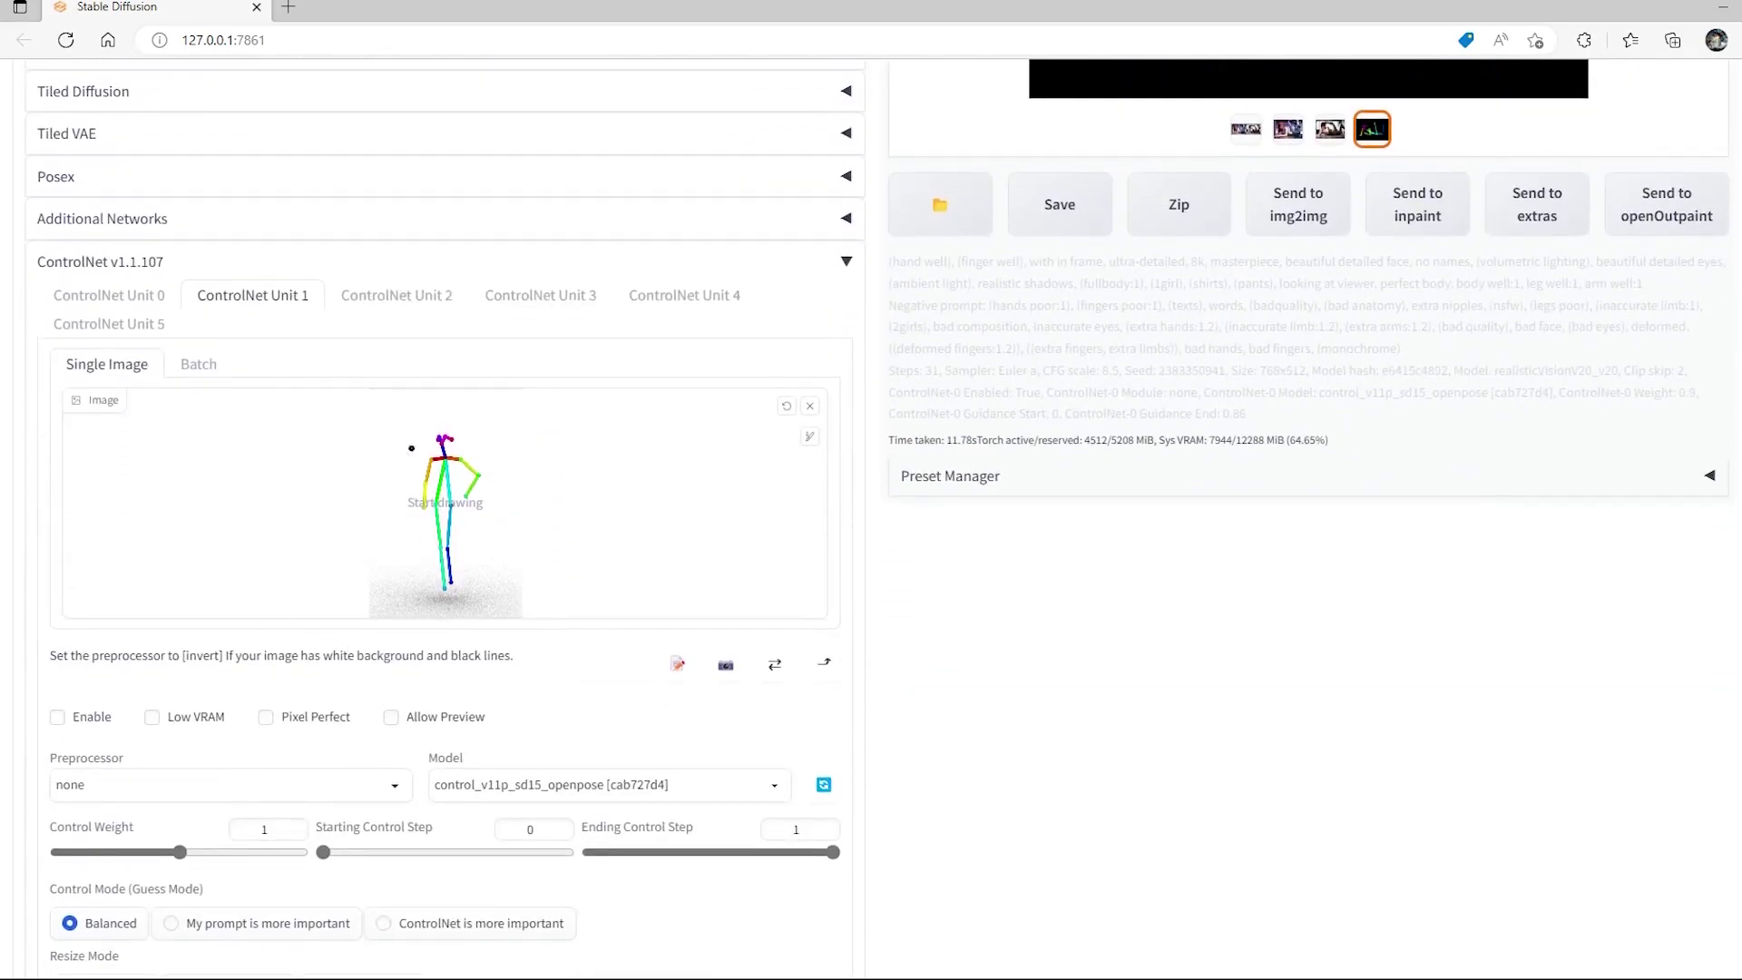
{"action": "left_click", "coordinate": [73, 723]}
{"action": "scroll", "coordinate": [653, 508], "scroll_direction": "up", "scroll_amount": 6}
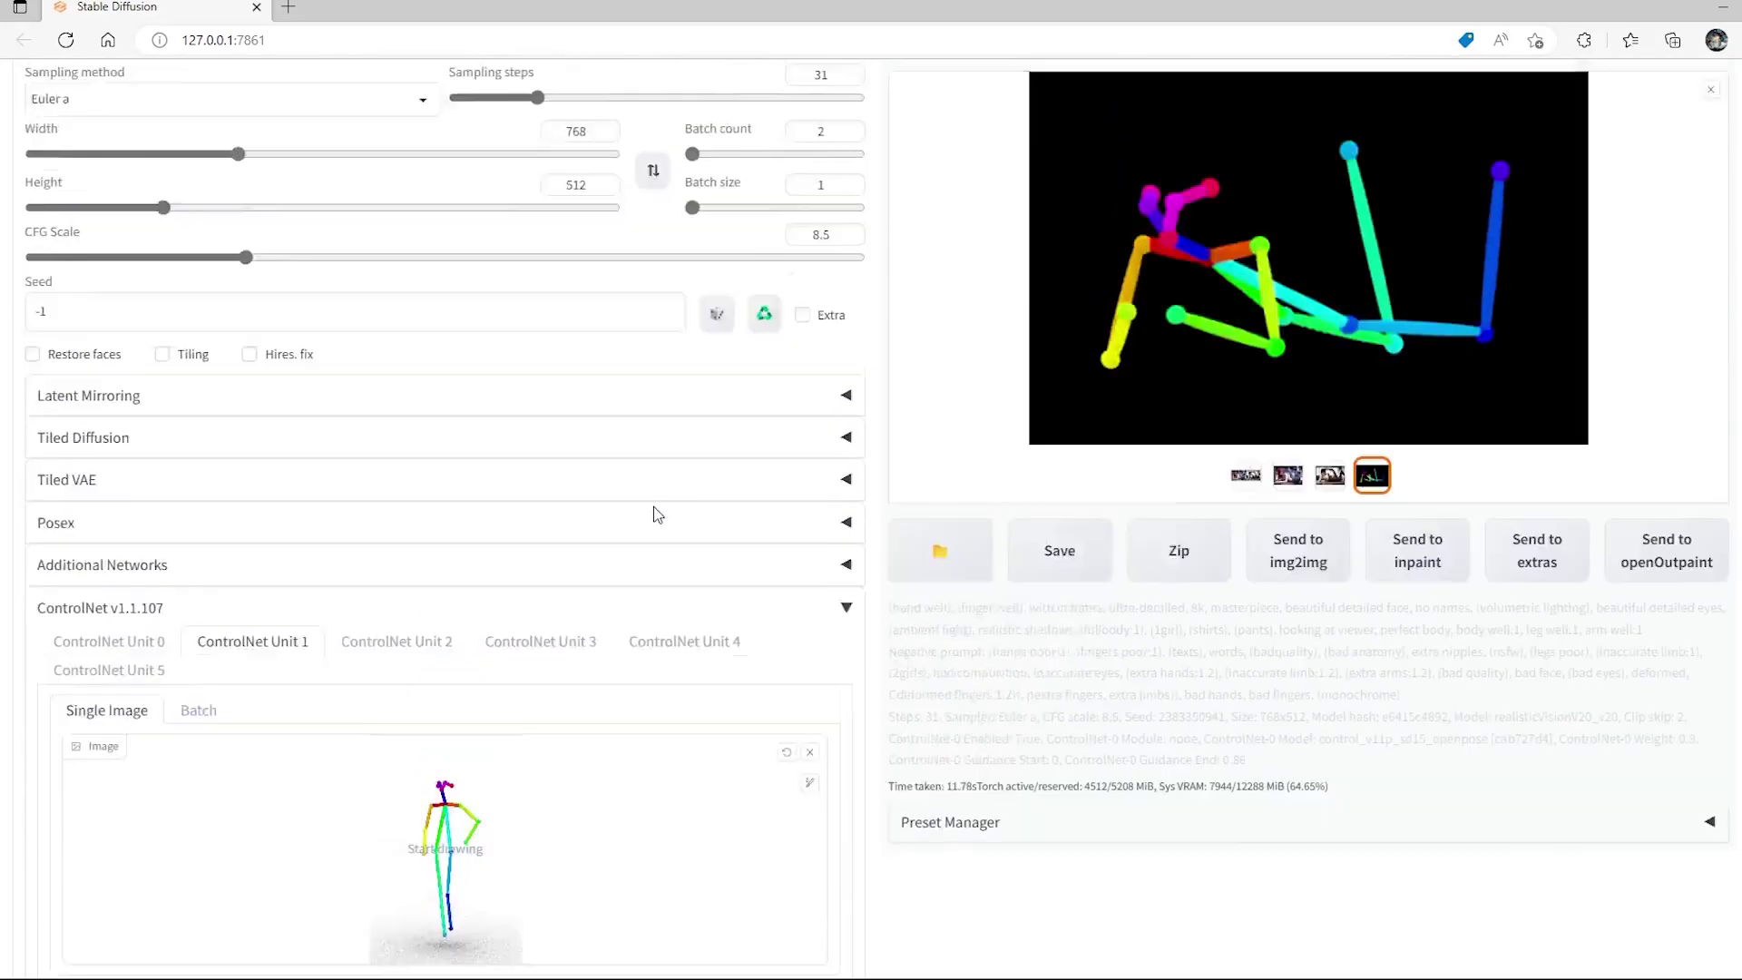
{"action": "left_click", "coordinate": [653, 378]}
{"action": "scroll", "coordinate": [1089, 345], "scroll_direction": "up", "scroll_amount": 2}
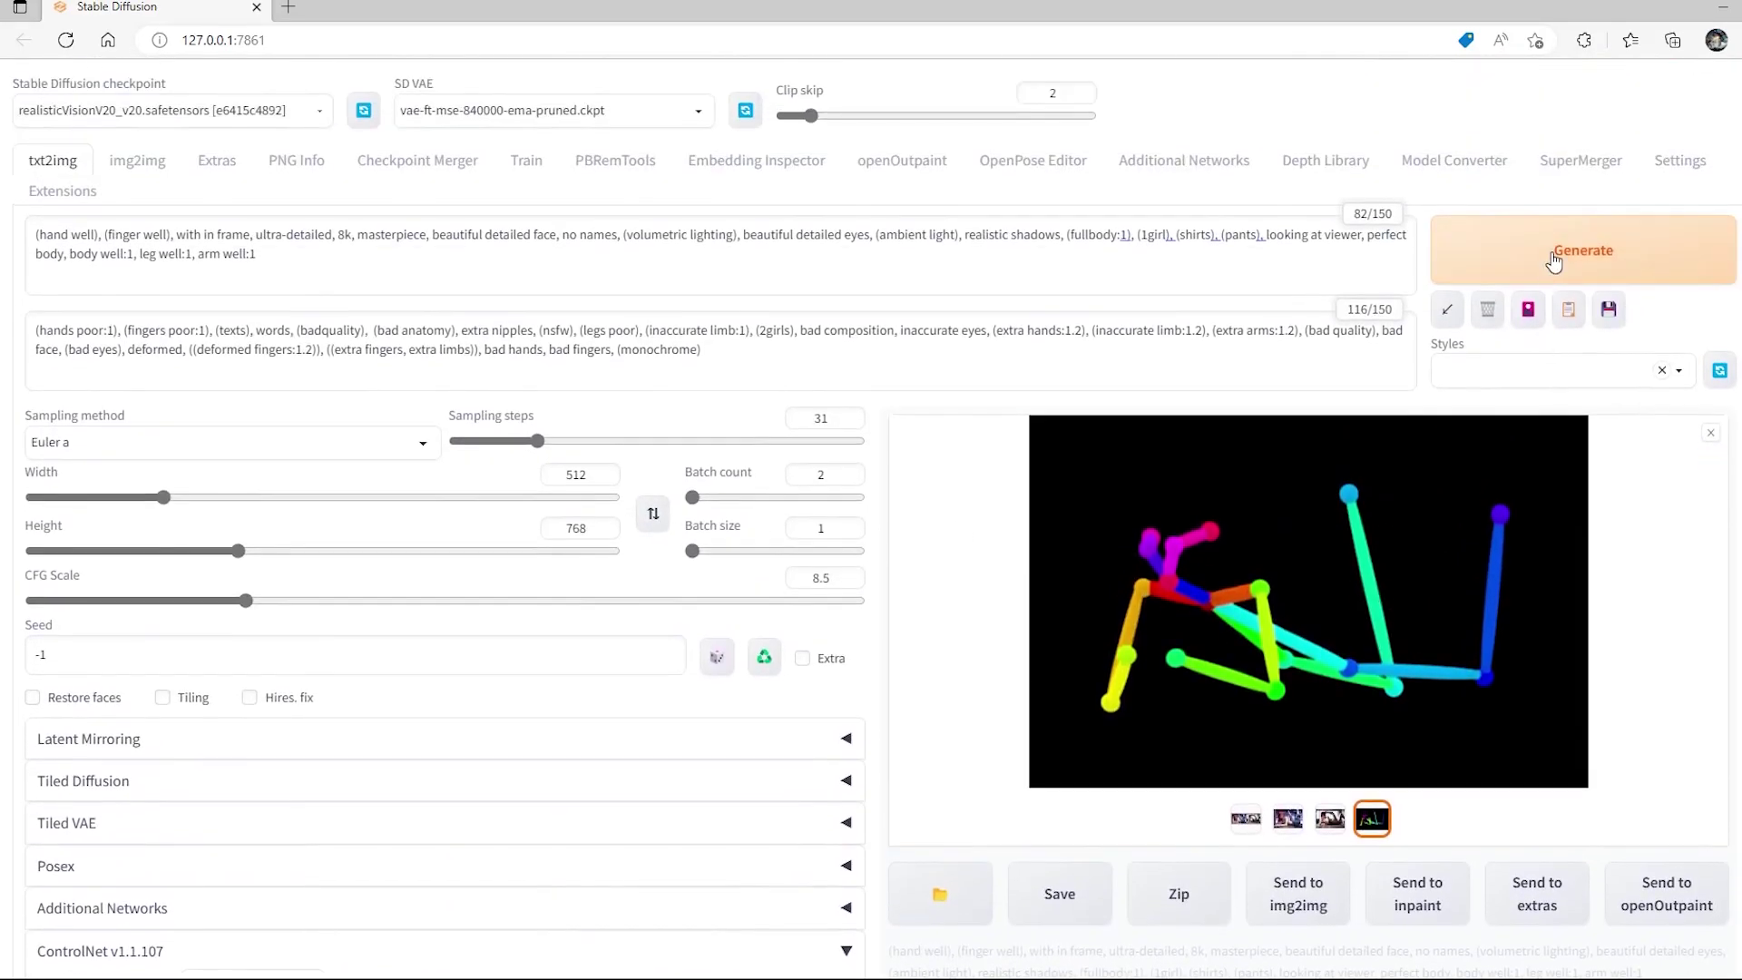
Generate a batch of two portrait images from Unit 1's standing skeleton and view both results.
{"action": "left_click", "coordinate": [1554, 262]}
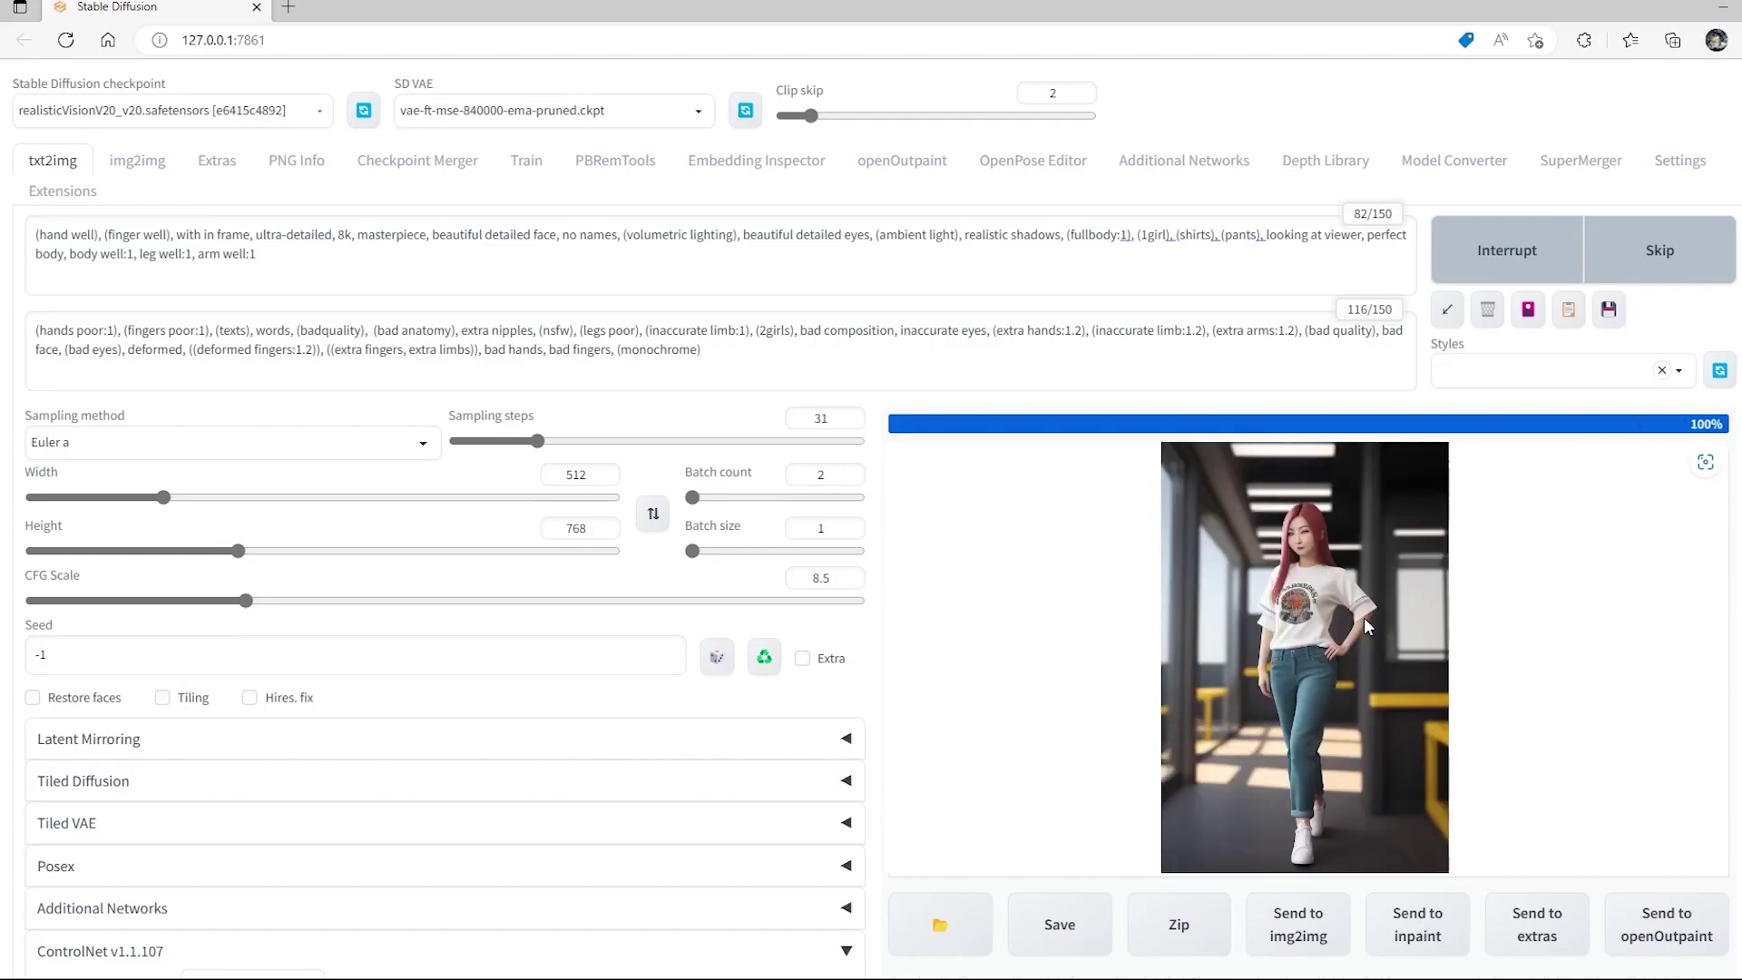
{"action": "left_click", "coordinate": [1326, 821]}
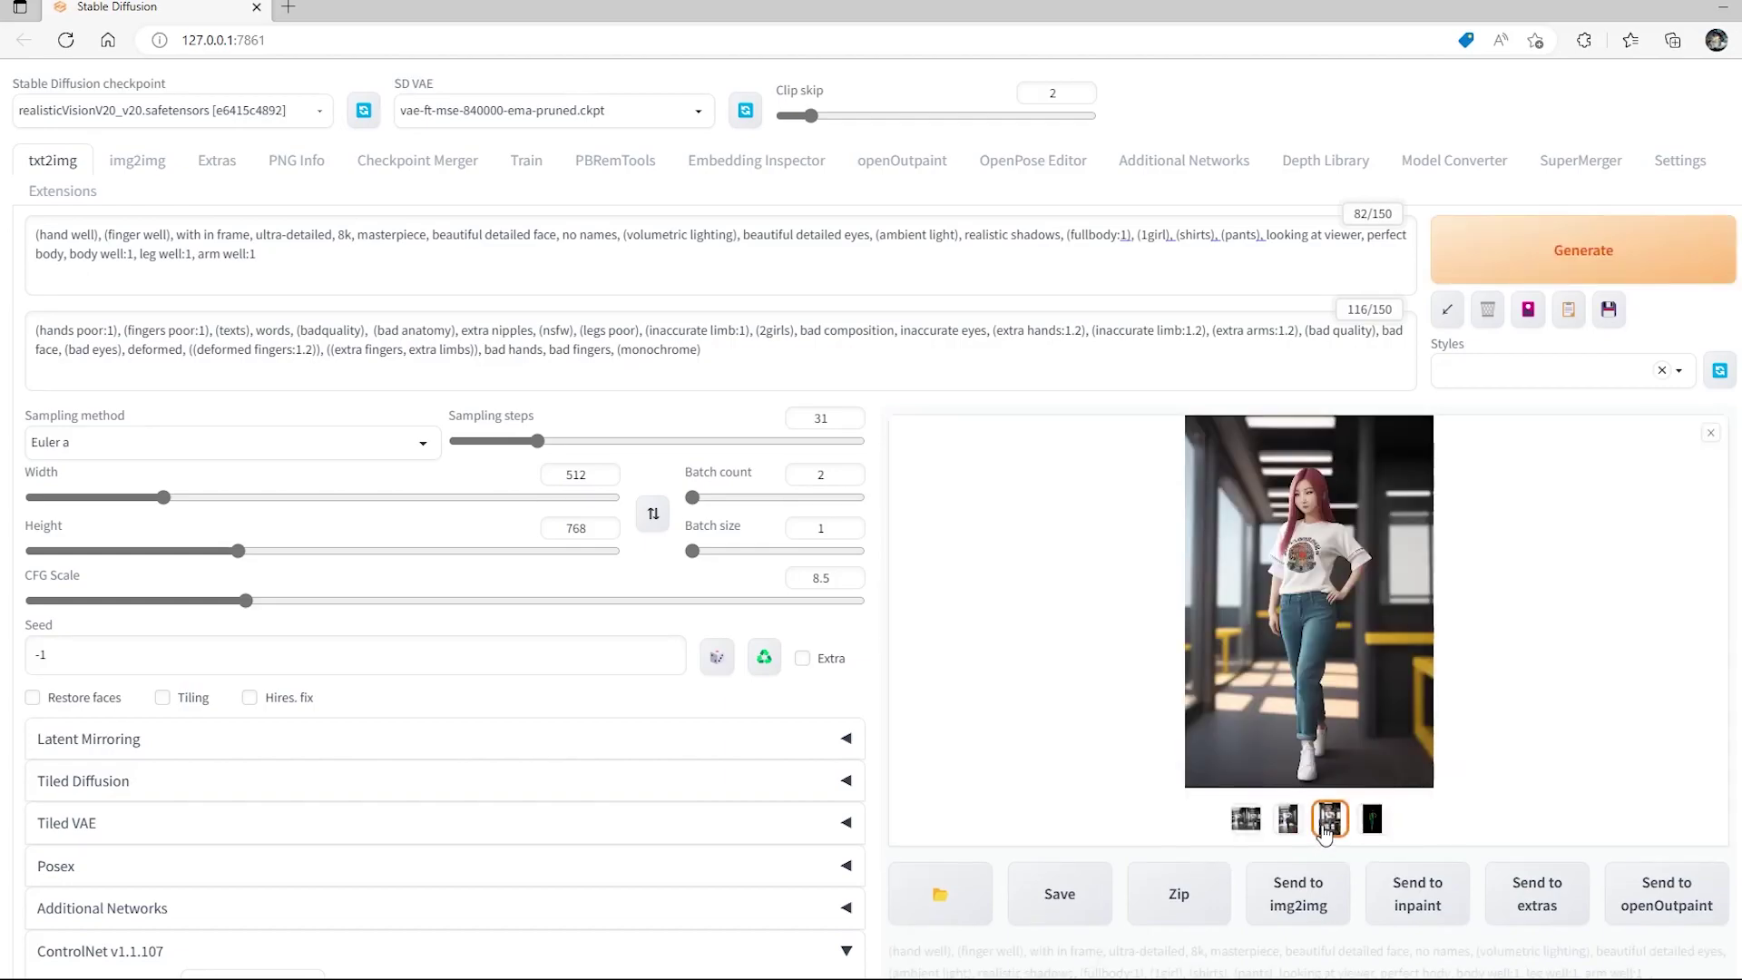
{"action": "left_click", "coordinate": [1282, 826]}
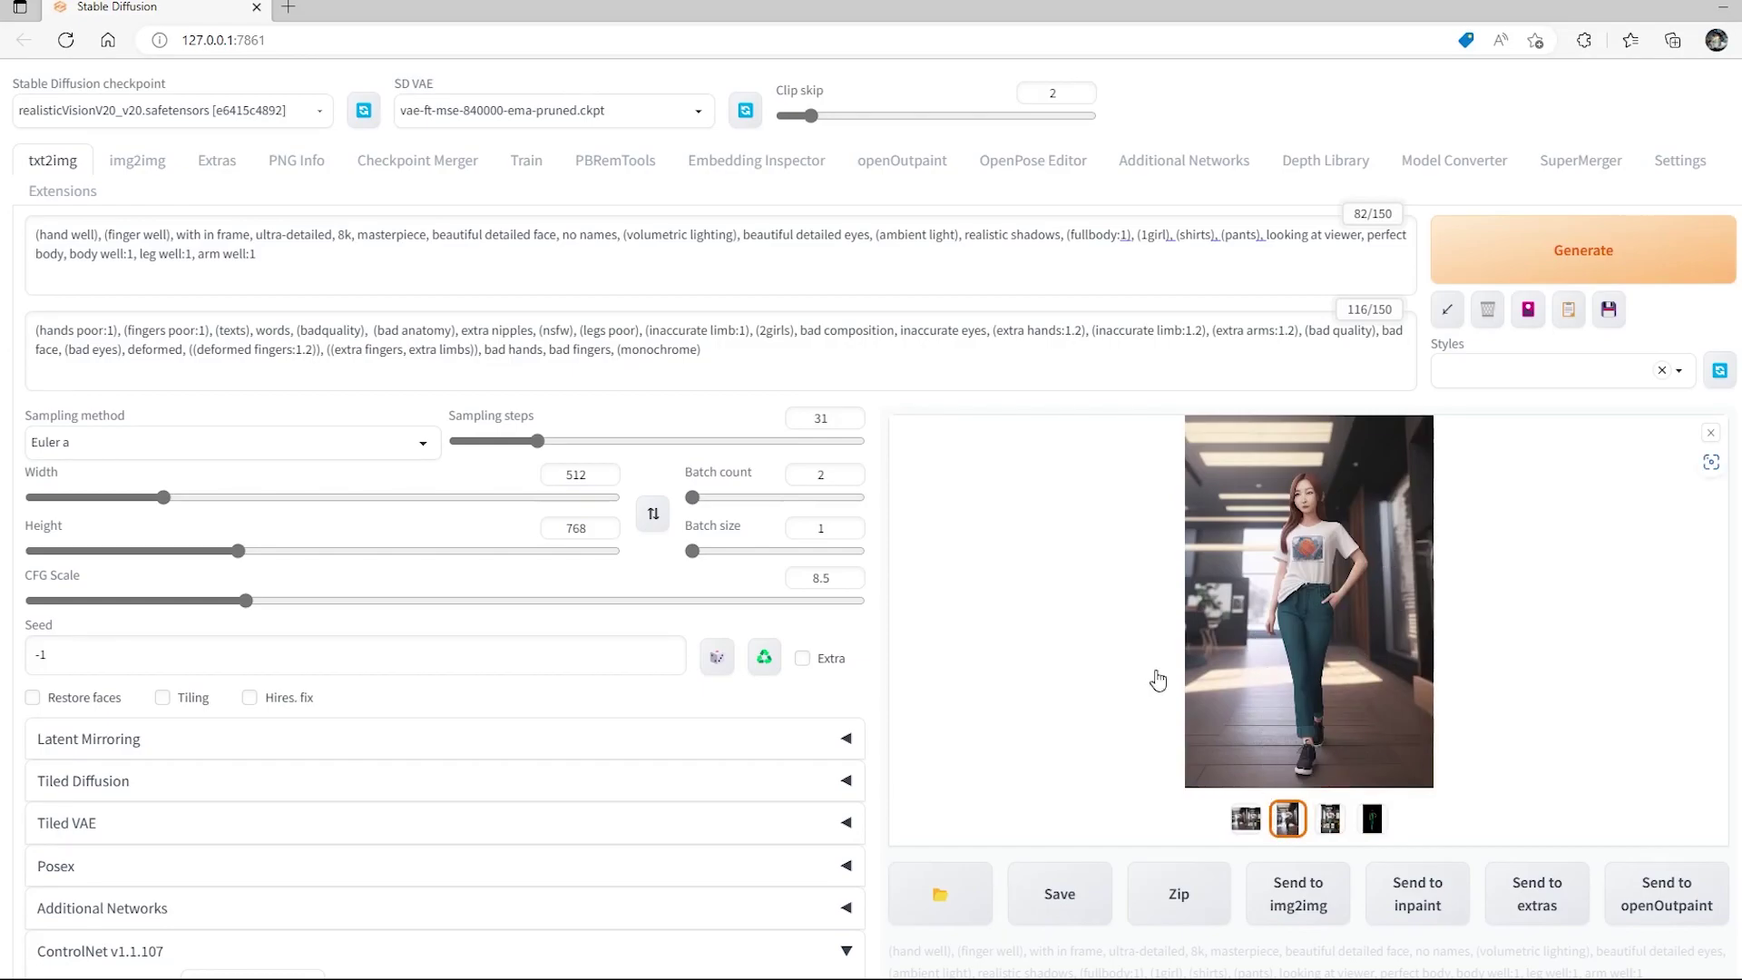
Disable ControlNet Unit 1.
{"action": "scroll", "coordinate": [698, 704], "scroll_direction": "down", "scroll_amount": 2}
{"action": "scroll", "coordinate": [697, 704], "scroll_direction": "down", "scroll_amount": 6}
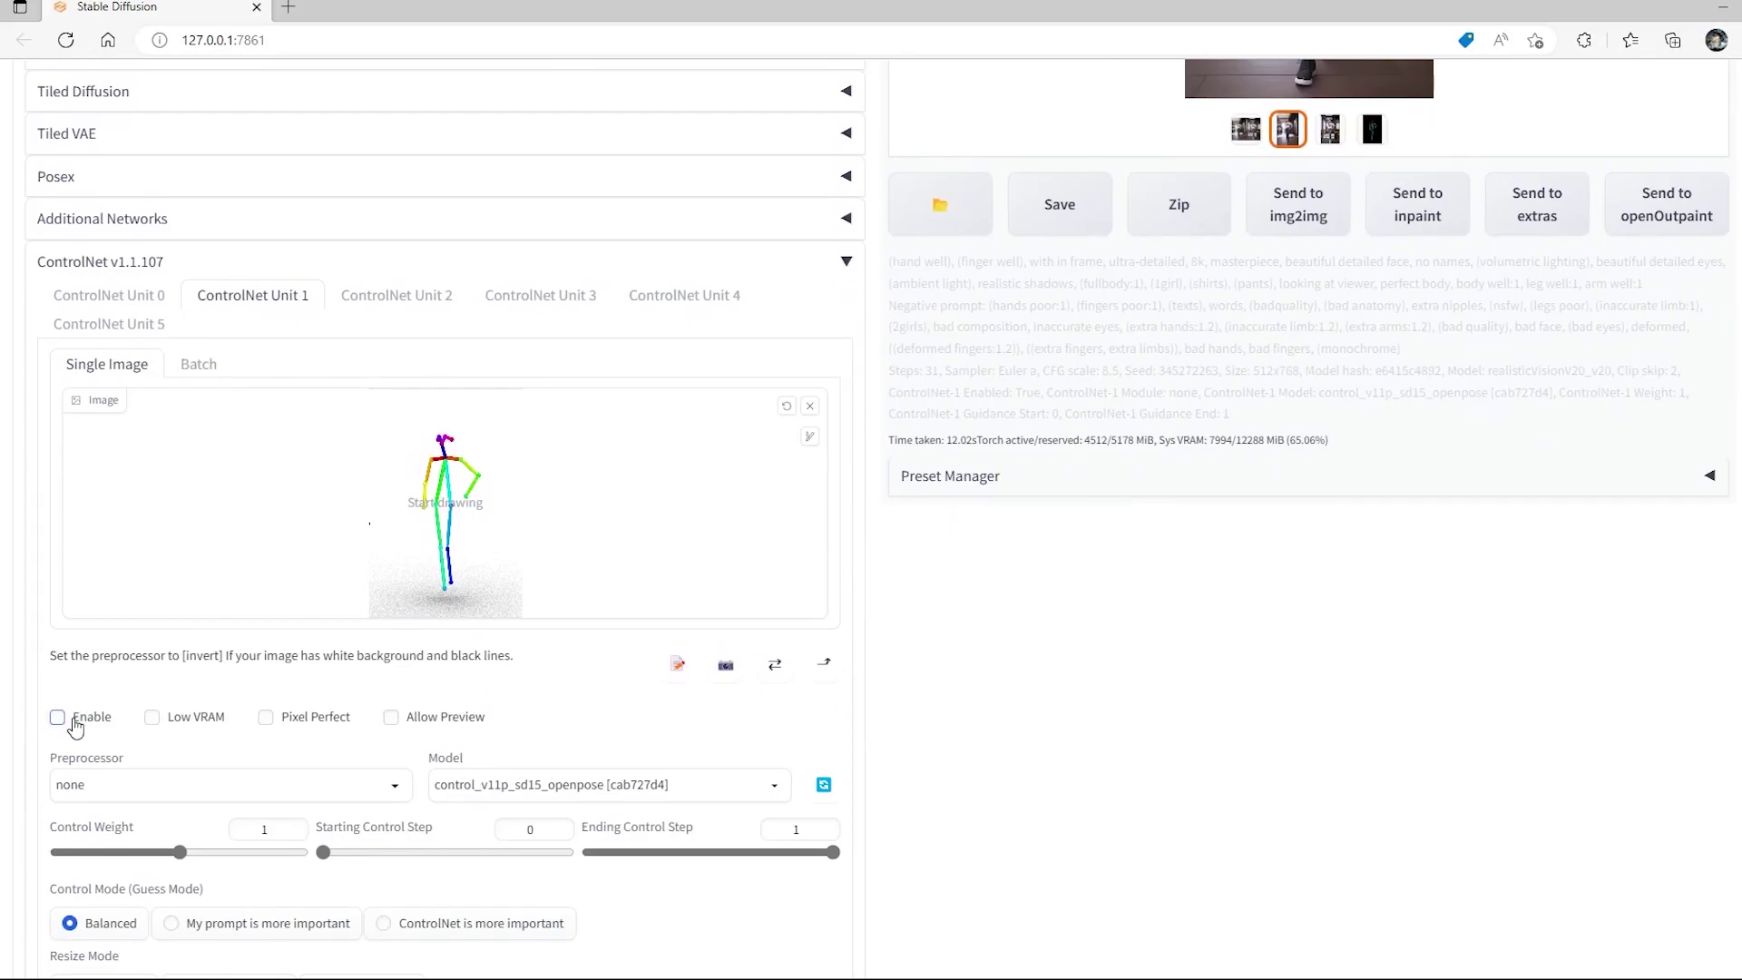
Review the skeleton maps and settings held in ControlNet Units 0 through 4, ending on Unit 0.
{"action": "left_click", "coordinate": [145, 298]}
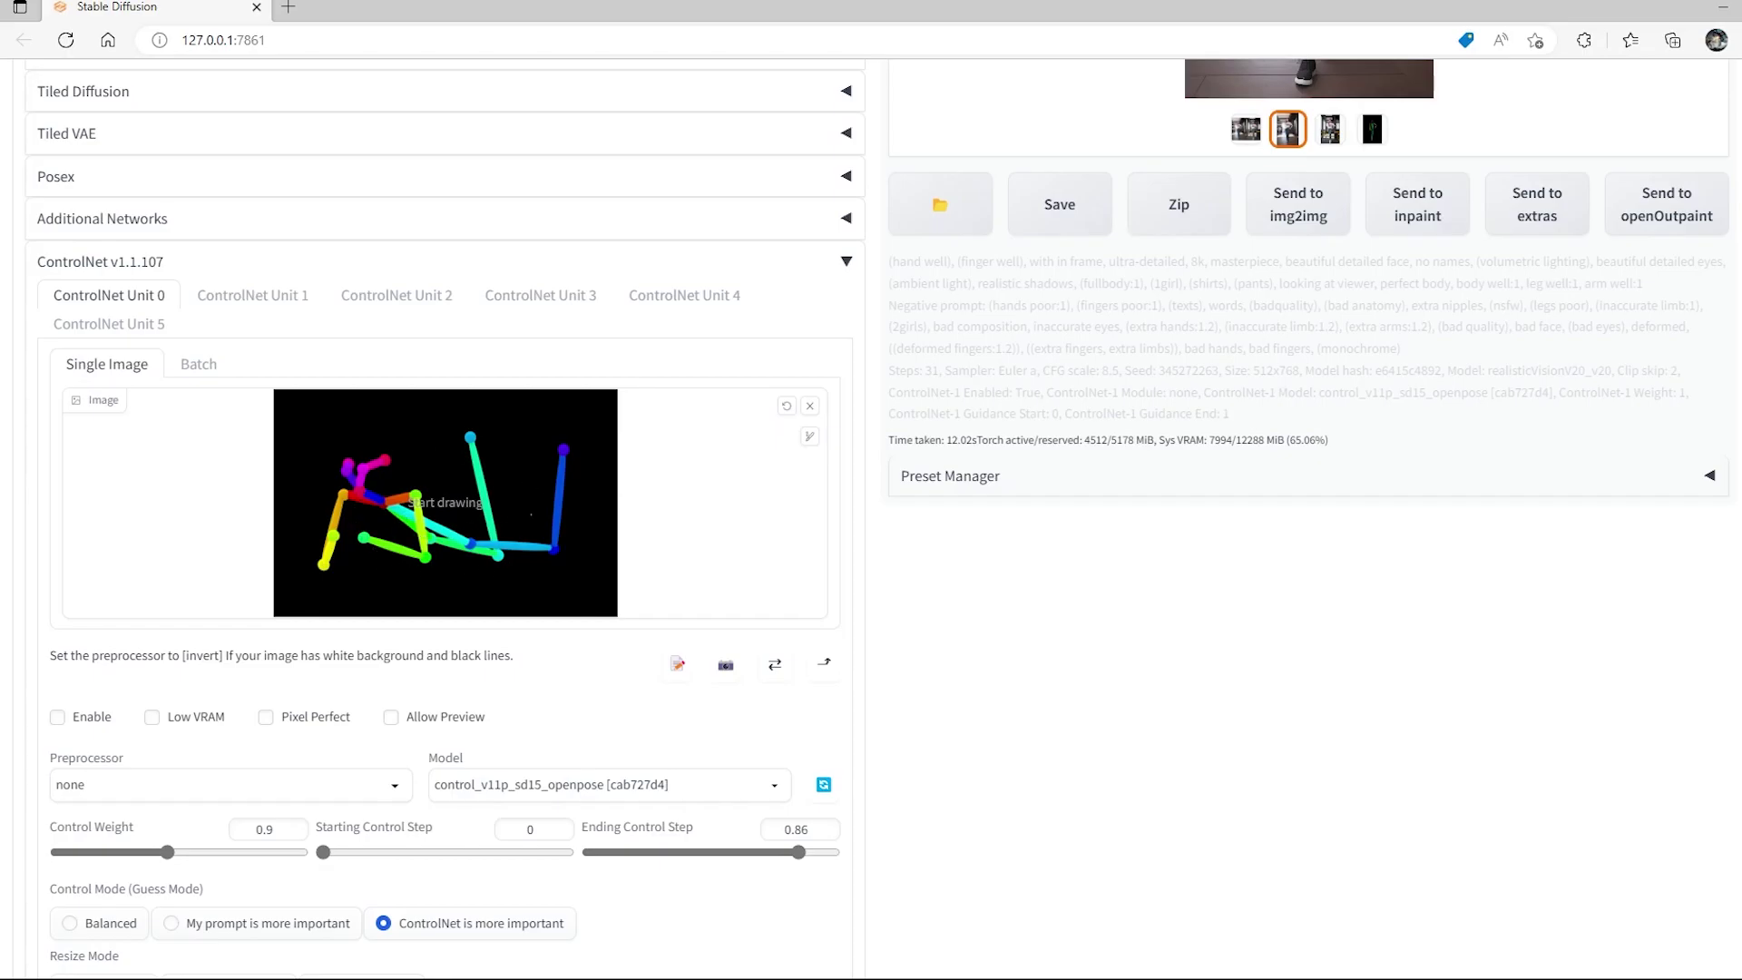
{"action": "left_click", "coordinate": [295, 301]}
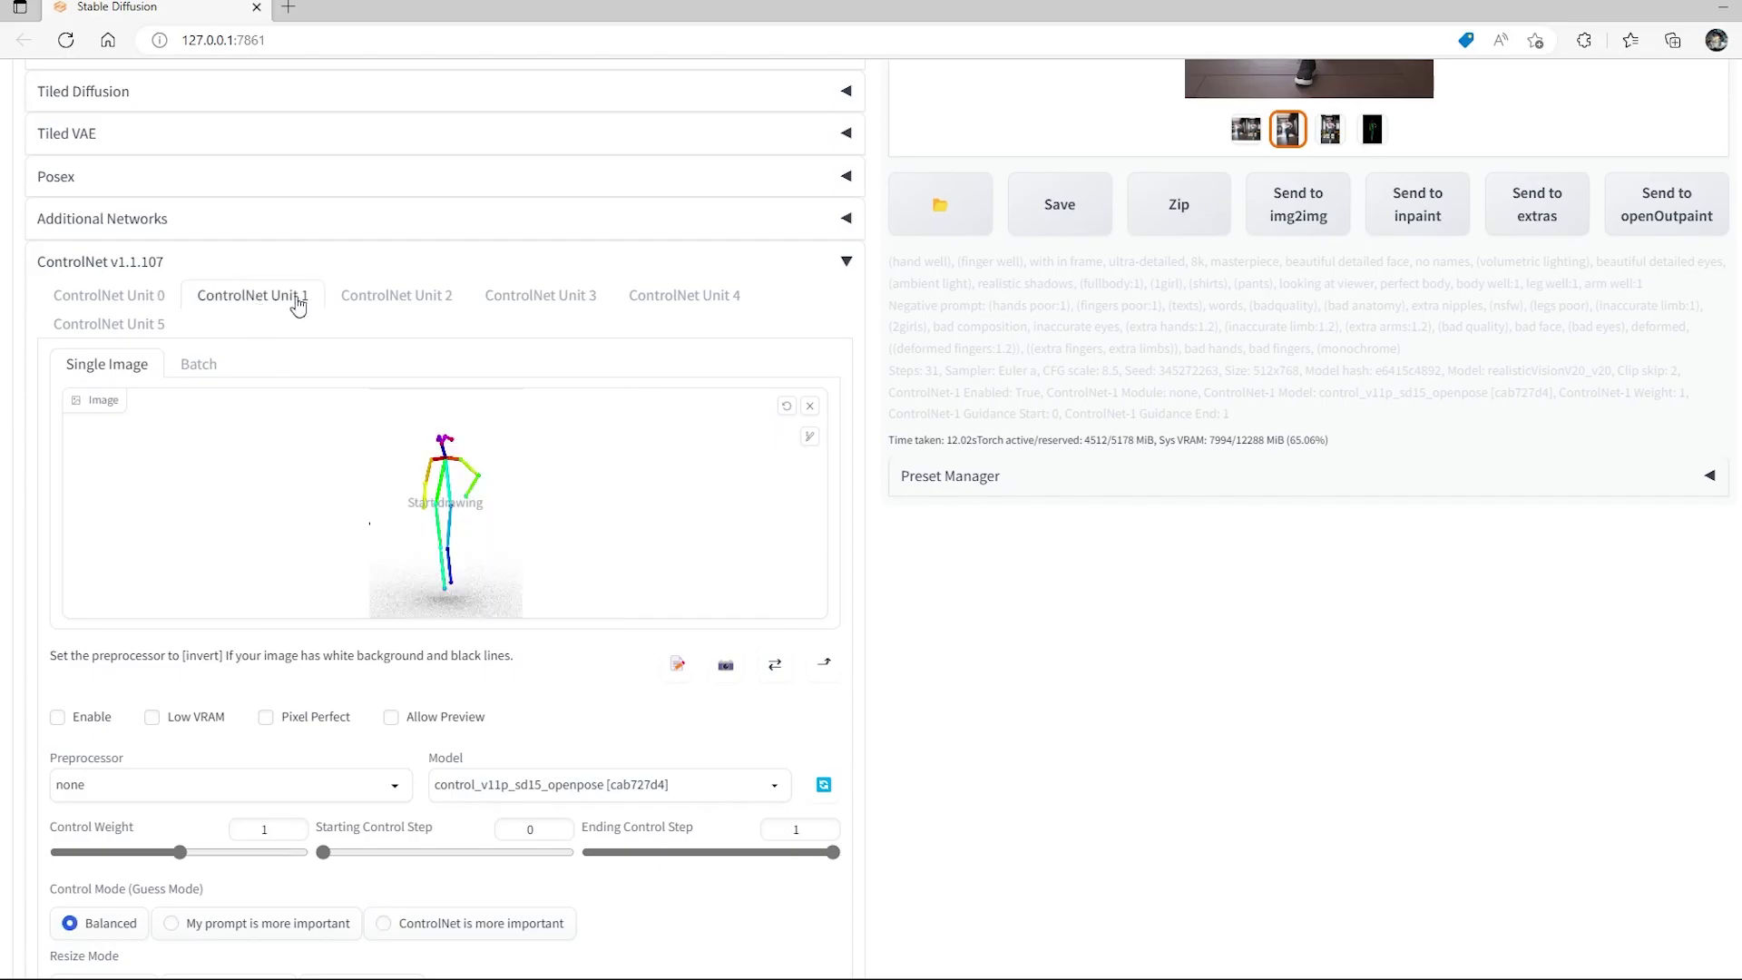
{"action": "left_click", "coordinate": [377, 300]}
{"action": "left_click", "coordinate": [544, 300]}
{"action": "left_click", "coordinate": [689, 304]}
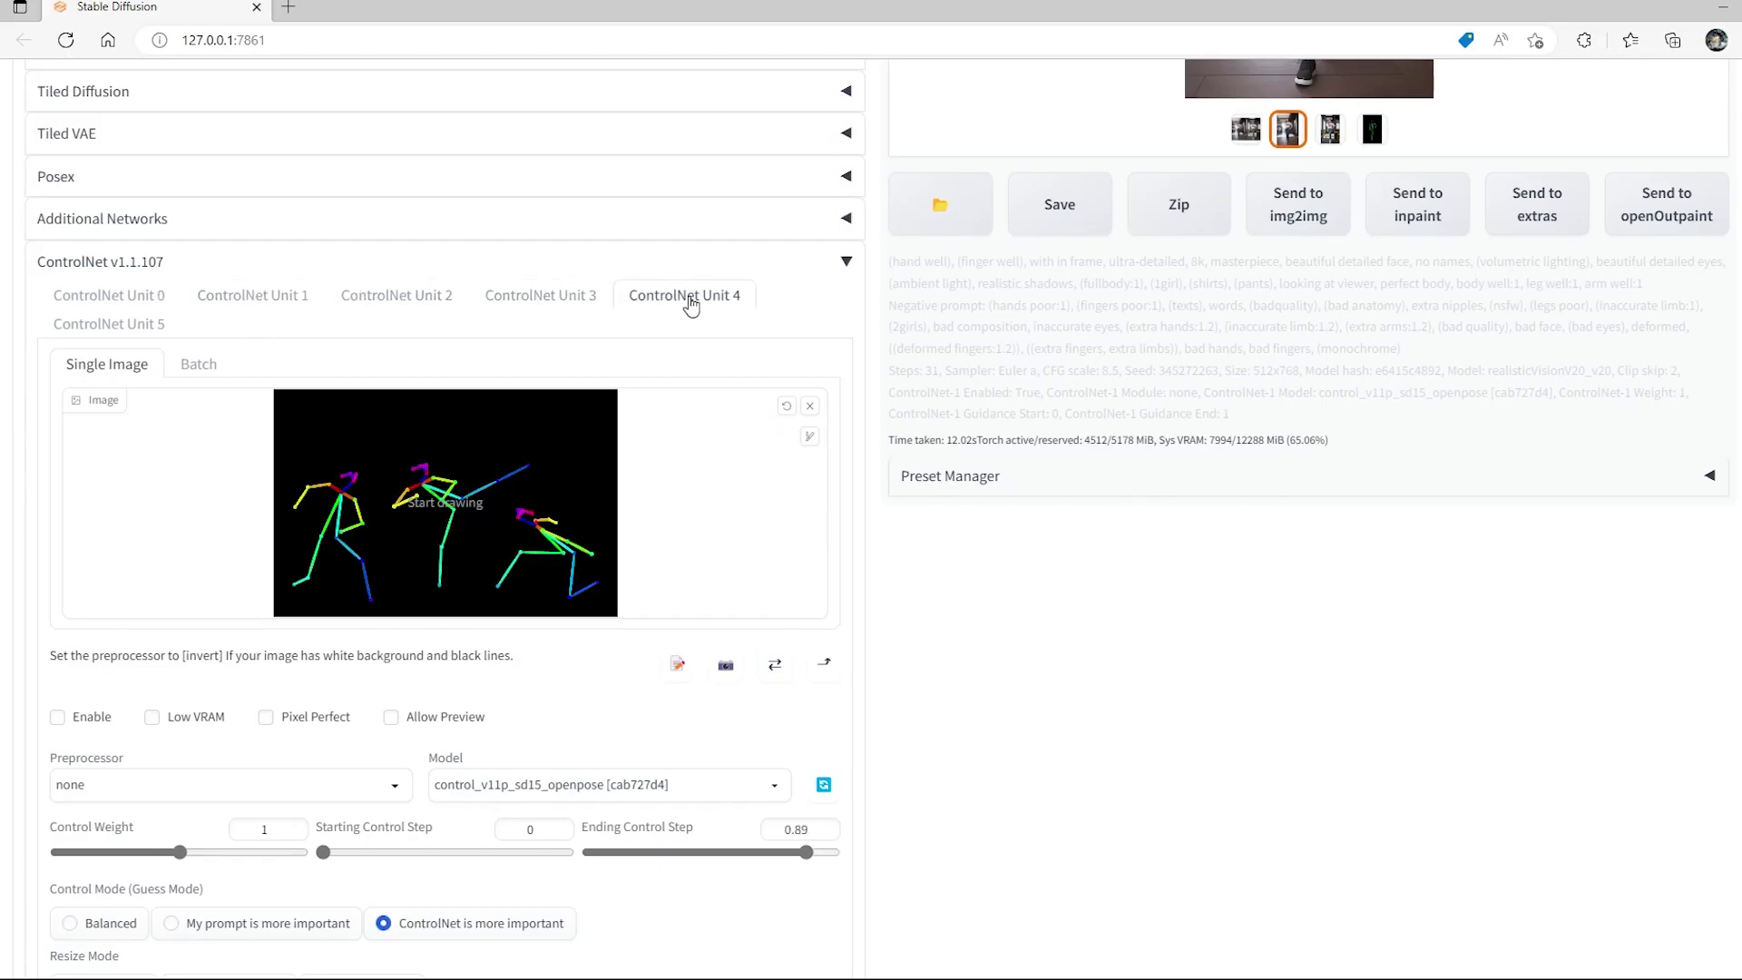
{"action": "left_click", "coordinate": [313, 301]}
{"action": "left_click", "coordinate": [167, 306]}
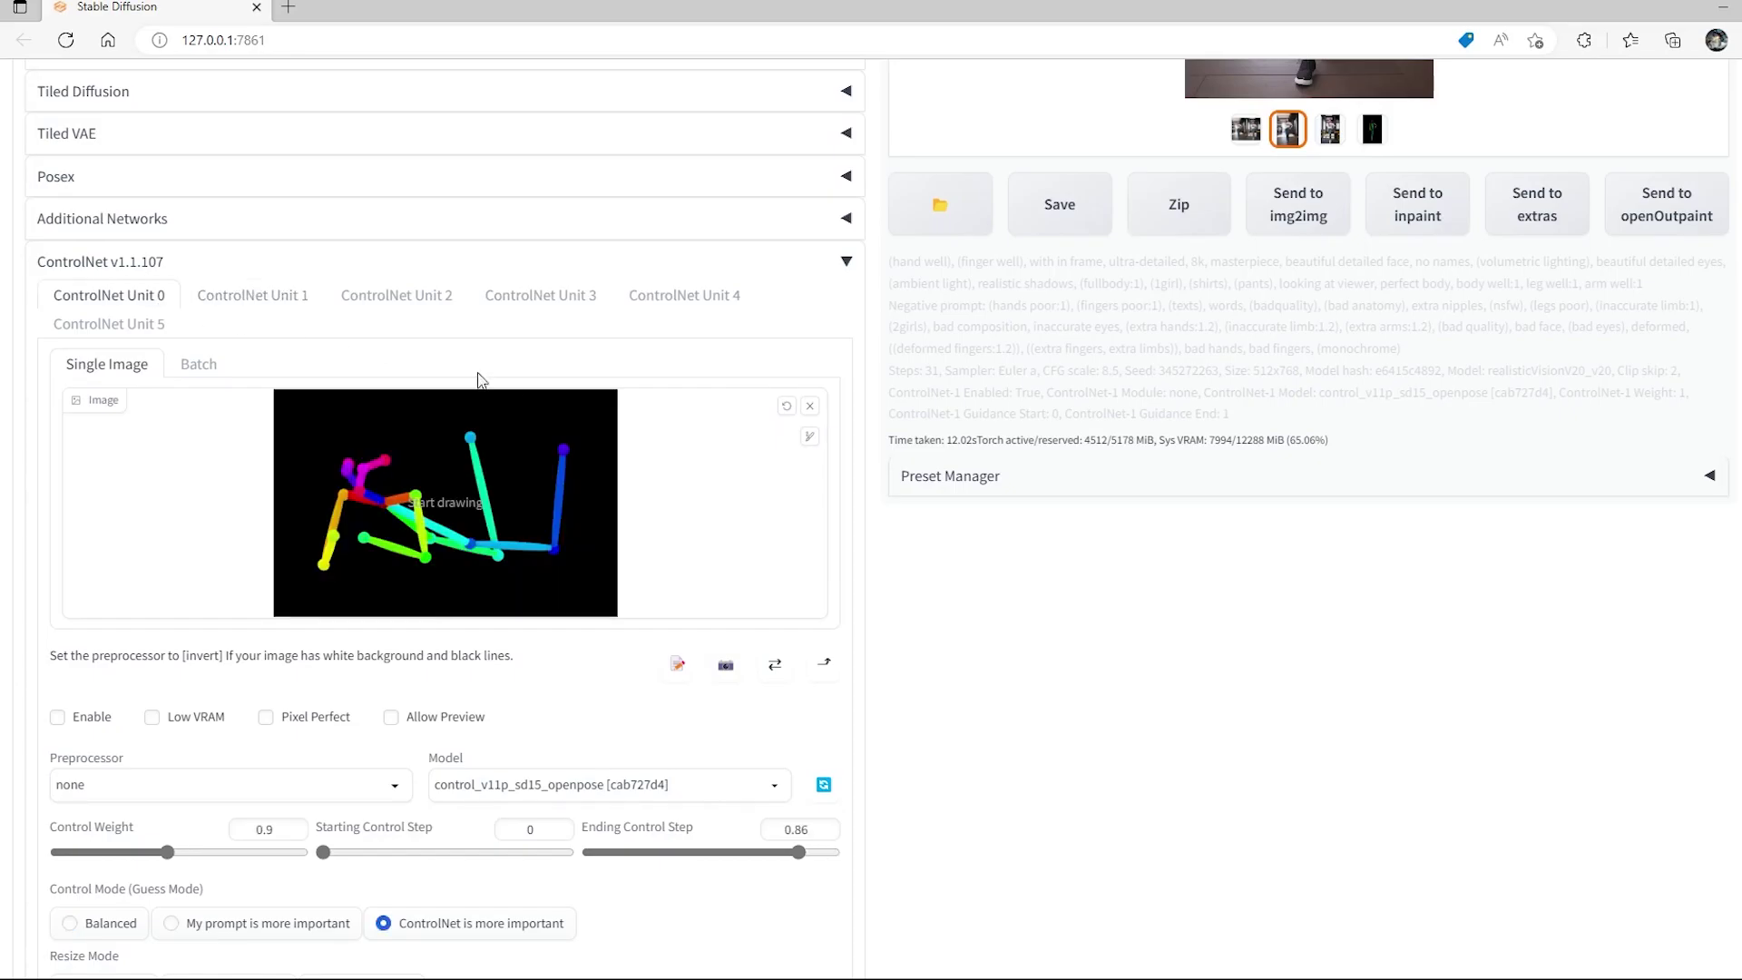
{"action": "scroll", "coordinate": [814, 599], "scroll_direction": "up", "scroll_amount": 8}
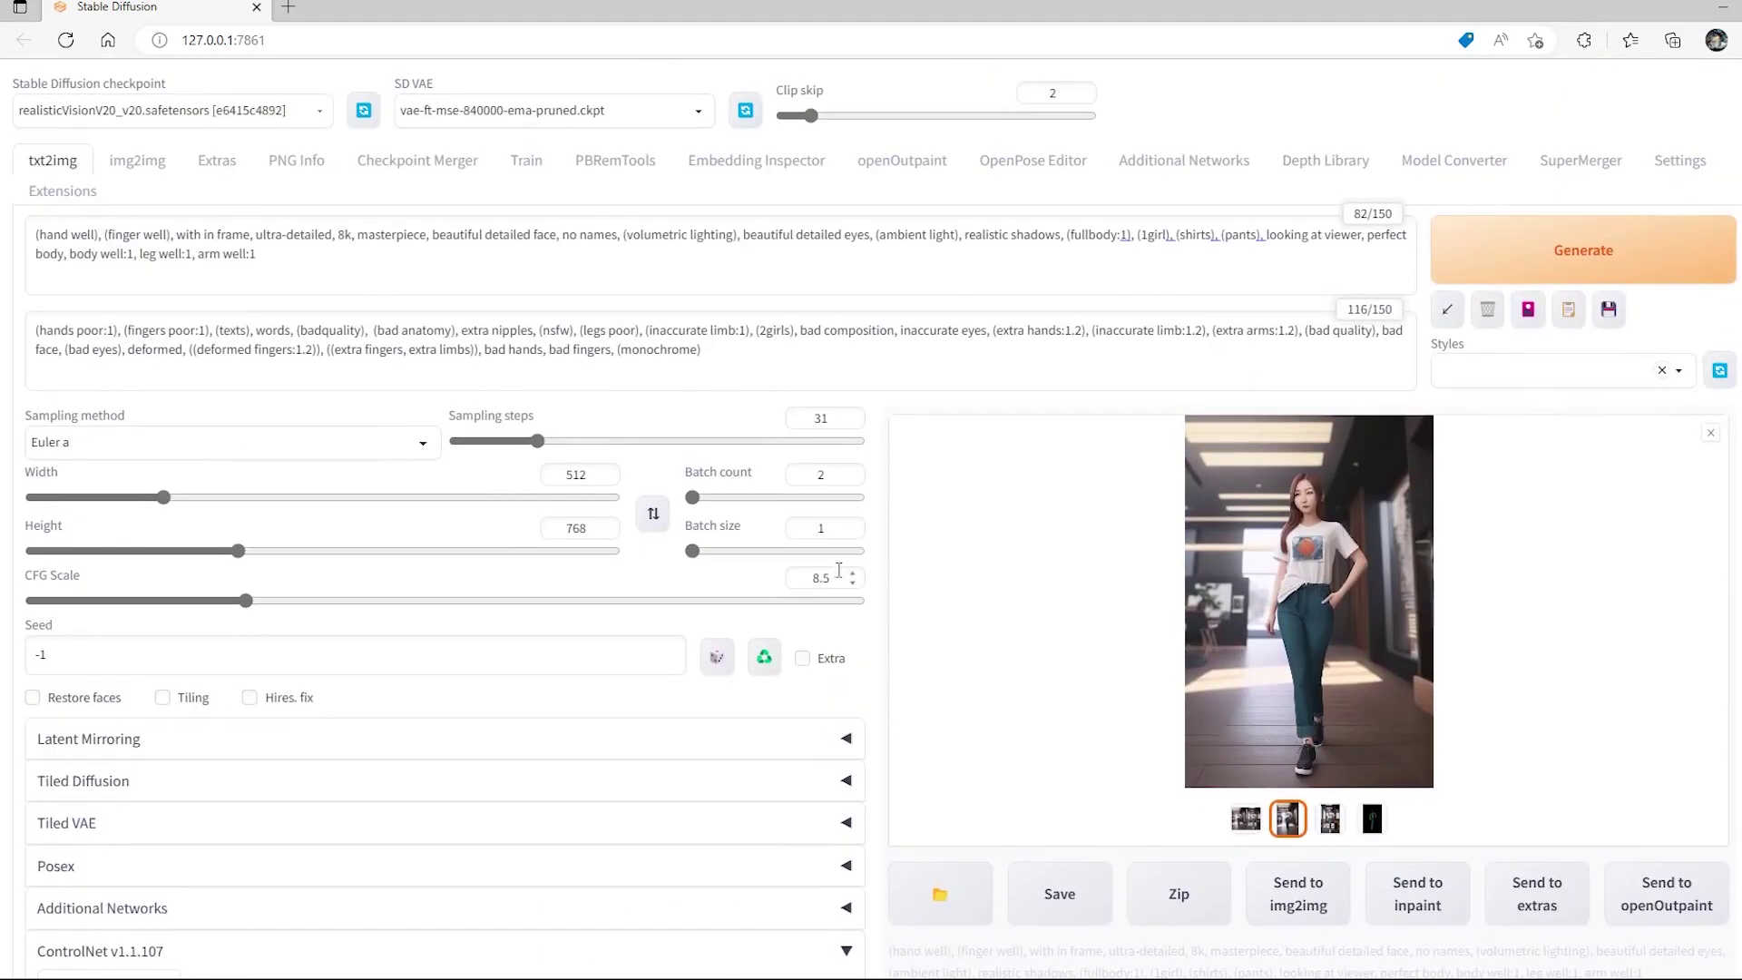